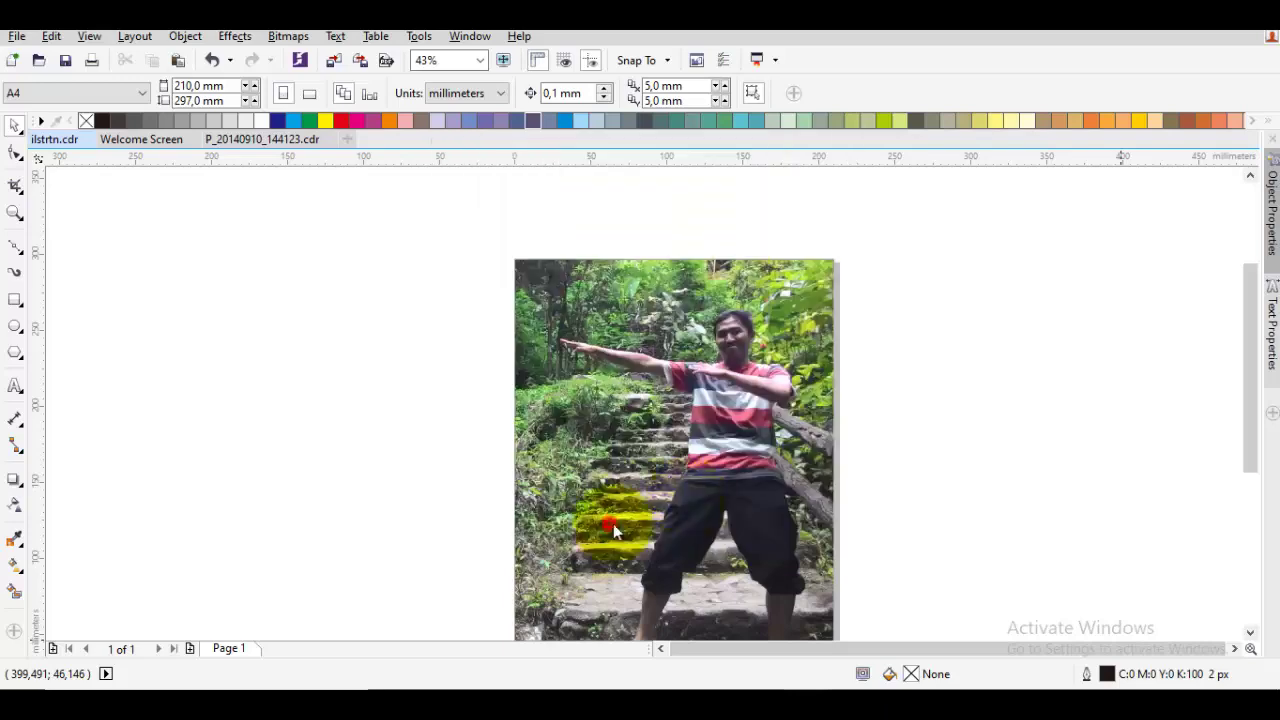
# Trace a closed Pen tool outline about 13 mm wide over the left part of the man's hair, following the hairline
pyautogui.click(974, 358)
pyautogui.click(15, 245)
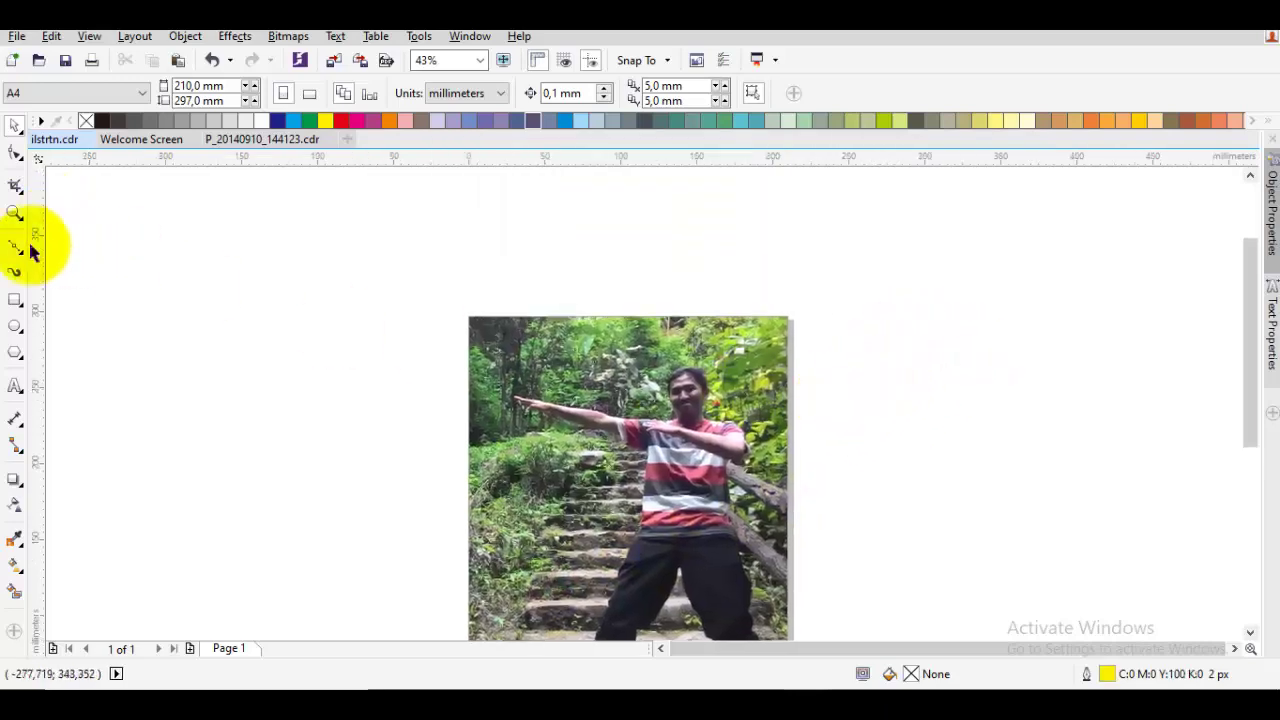
pyautogui.scroll(6, 657, 447)
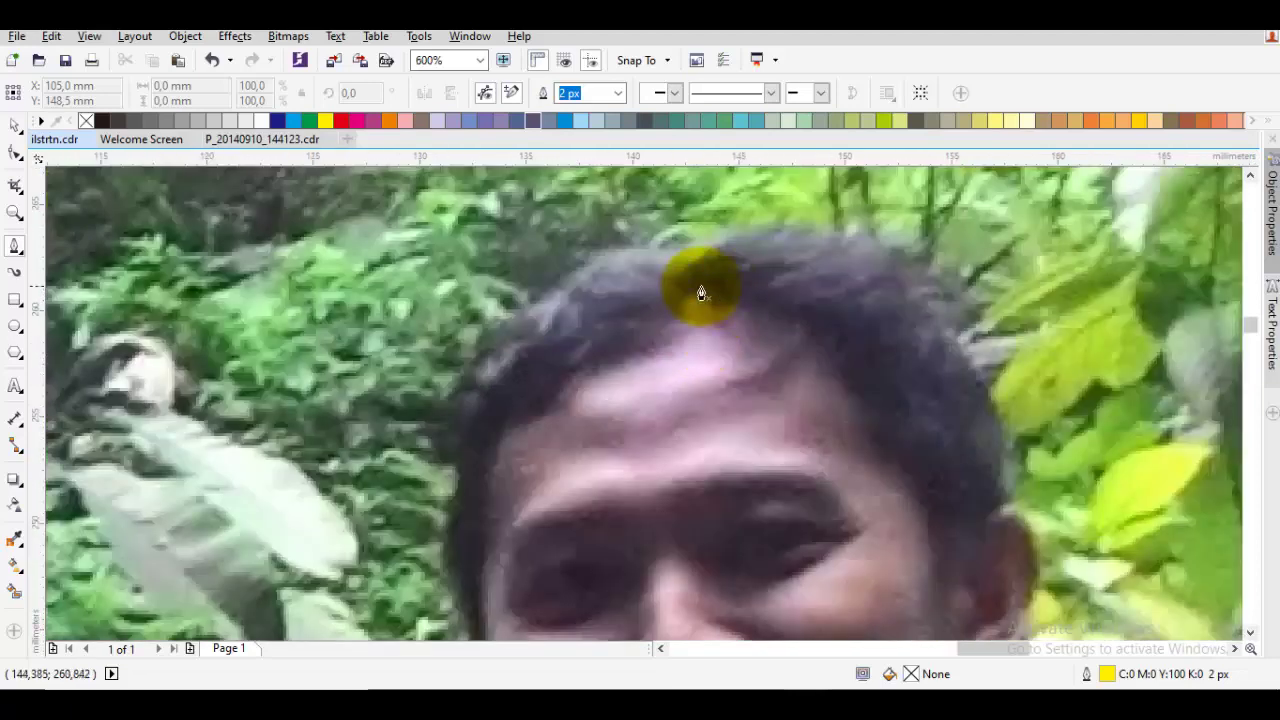
pyautogui.moveTo(698, 287); pyautogui.dragTo(618, 469)
pyautogui.click(441, 430)
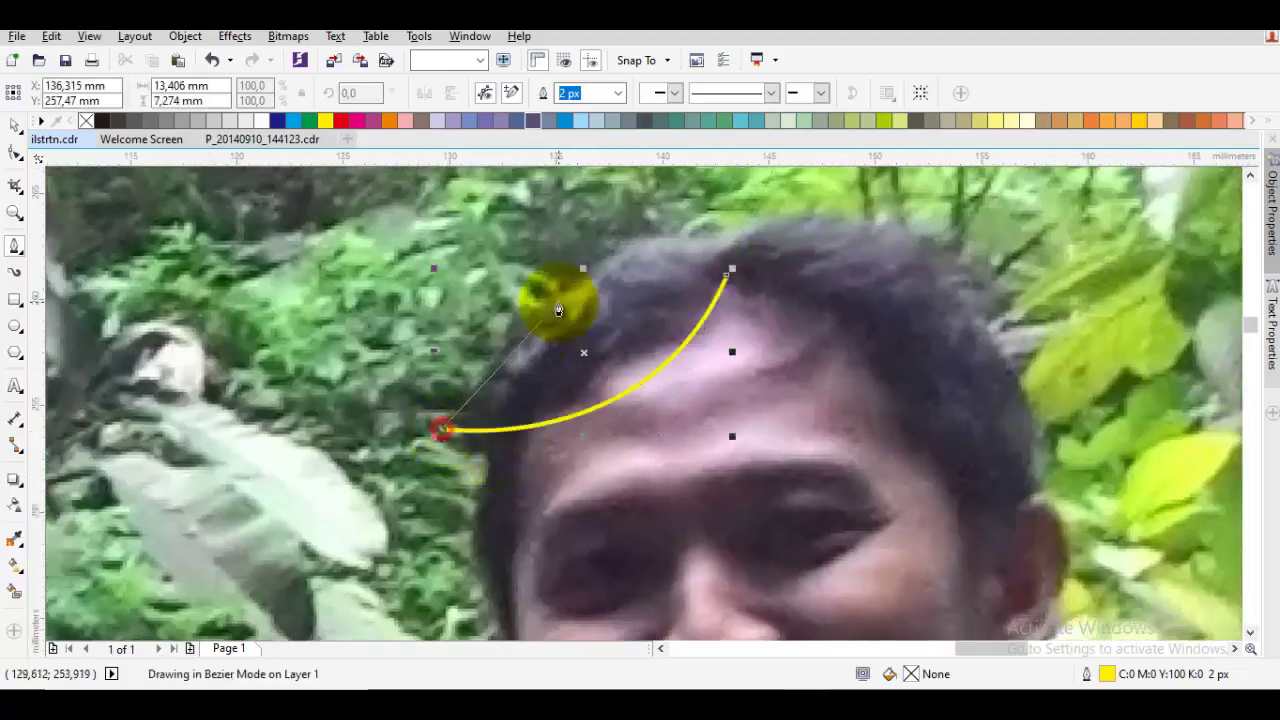
pyautogui.moveTo(559, 305); pyautogui.dragTo(495, 389)
# Start a second Pen outline at the crown, running along the forehead hairline toward the right temple
pyautogui.moveTo(662, 359); pyautogui.dragTo(561, 188)
pyautogui.moveTo(642, 313); pyautogui.dragTo(613, 398)
pyautogui.click(557, 286)
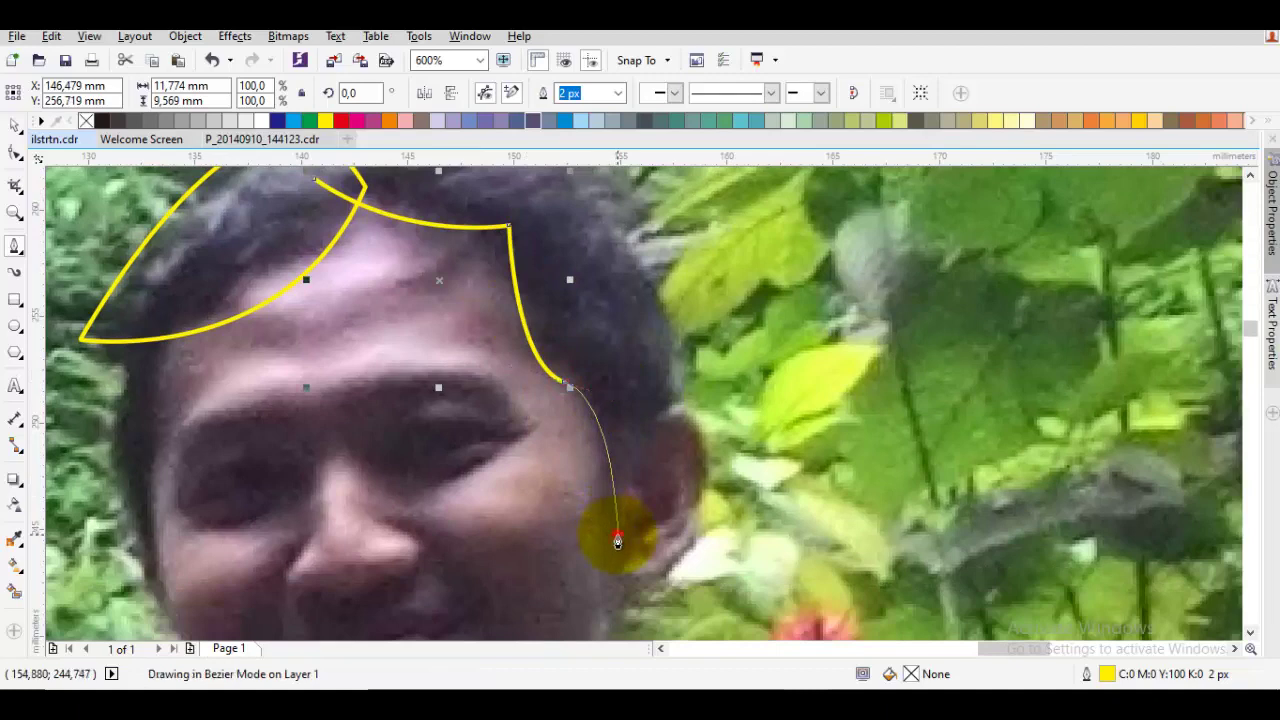
pyautogui.moveTo(617, 540); pyautogui.dragTo(644, 474)
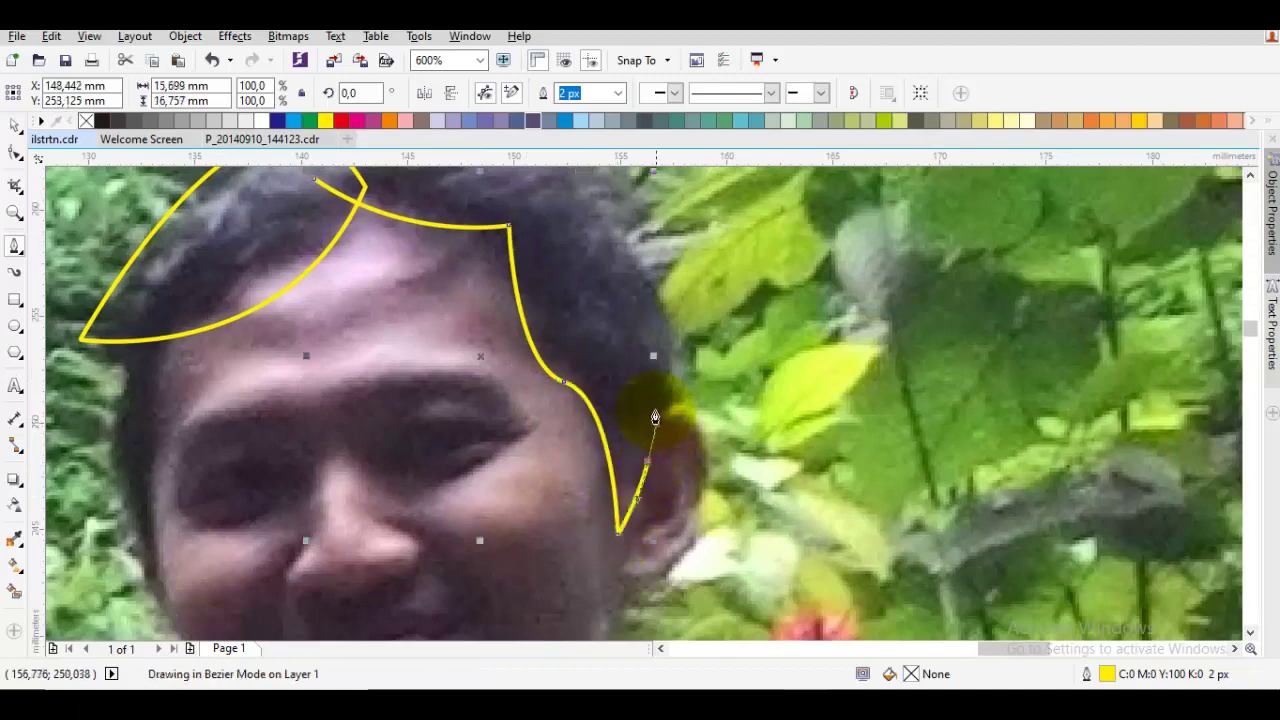
pyautogui.hotkey('ctrl', 'z')
pyautogui.hotkey('ctrl', 'z')
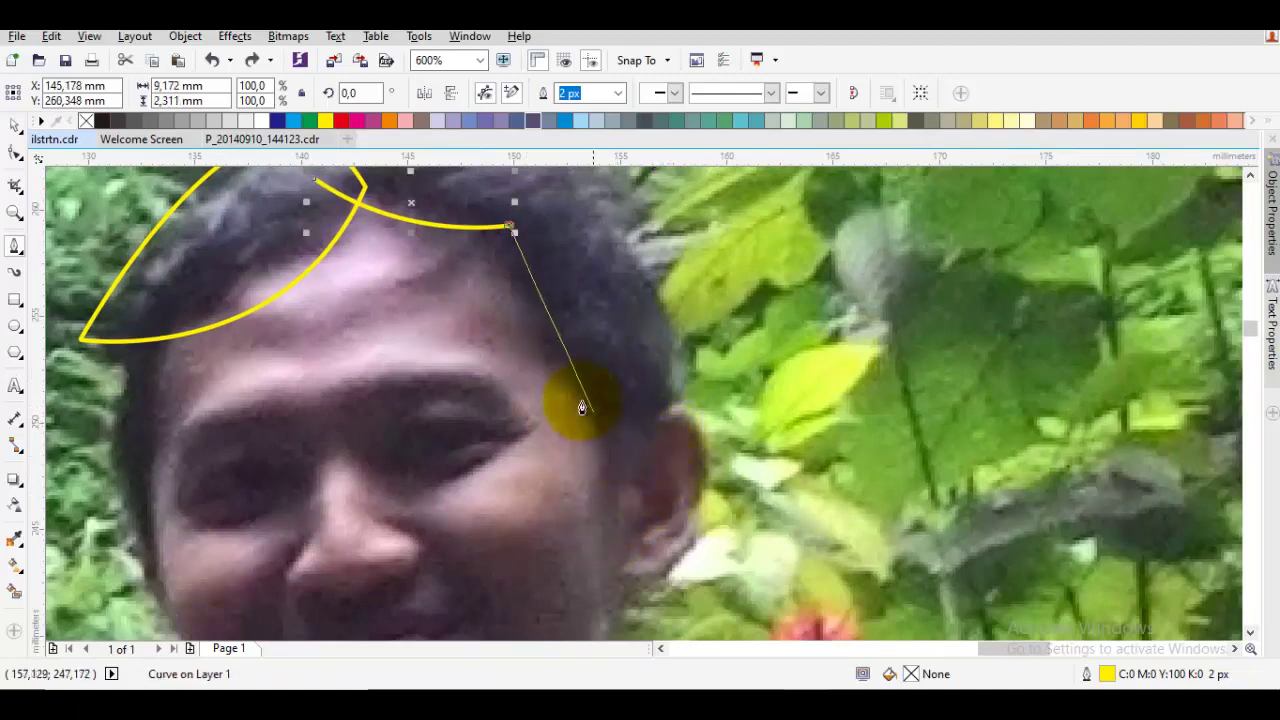
# Continue the second outline around the right temple and sideburn, then up the outer edge of the hair, closing it at the crown
pyautogui.moveTo(577, 388); pyautogui.dragTo(623, 392)
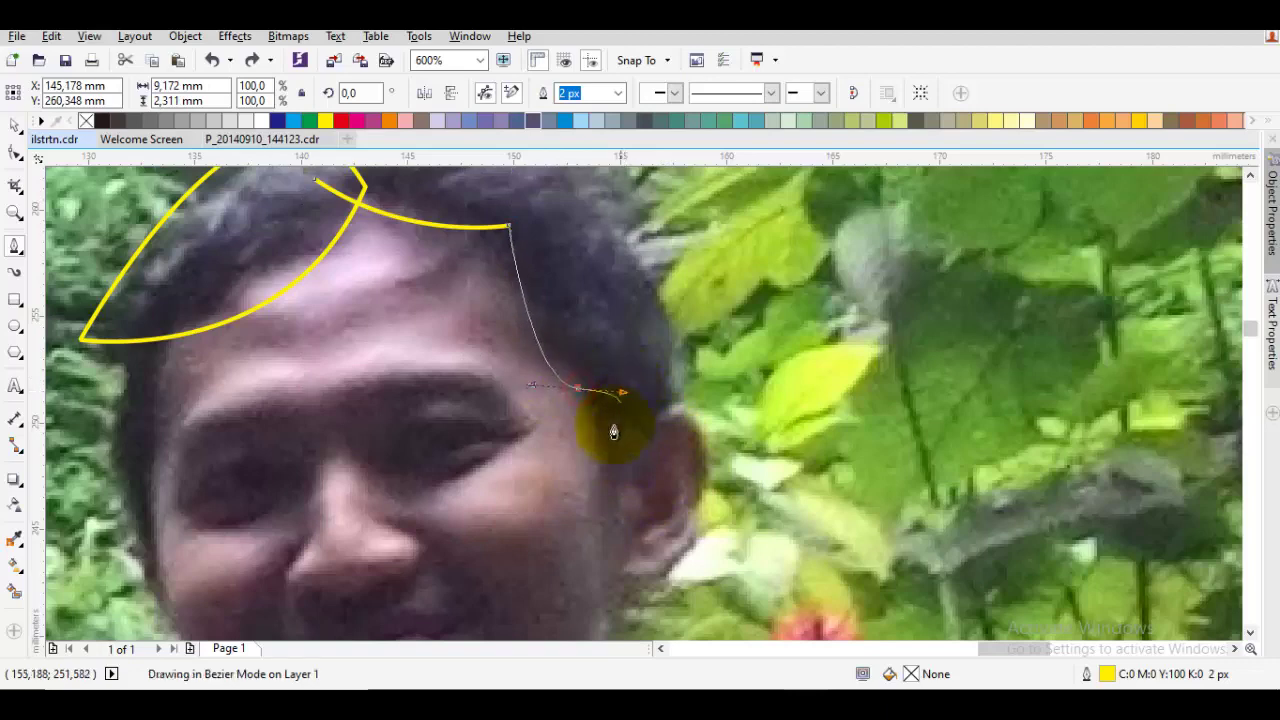
pyautogui.click(625, 524)
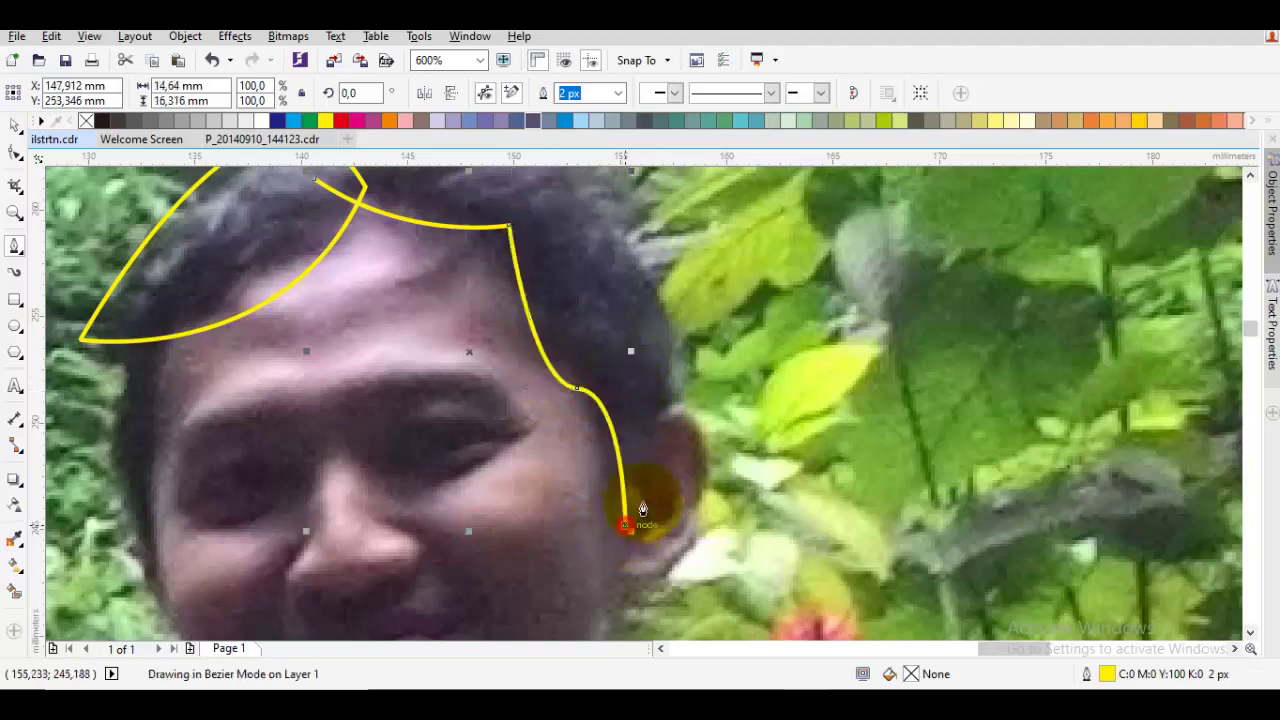
pyautogui.click(655, 410)
pyautogui.scroll(-2, 655, 410)
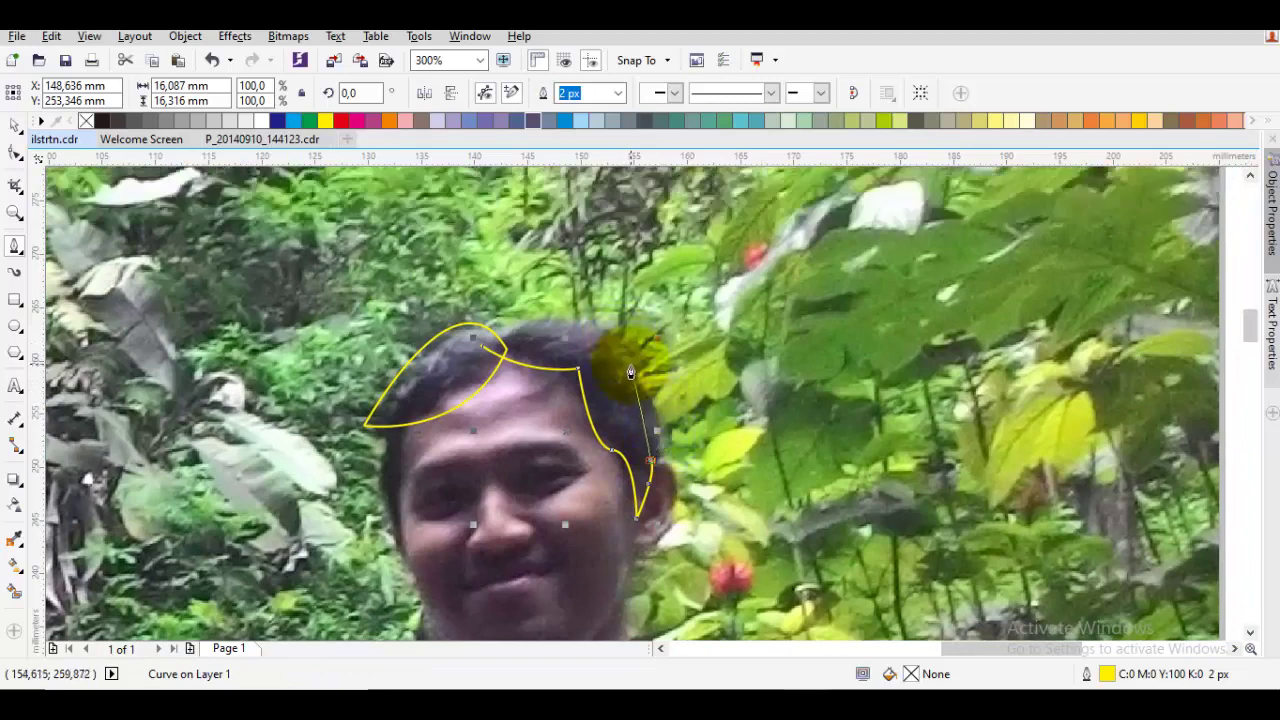
pyautogui.click(631, 370)
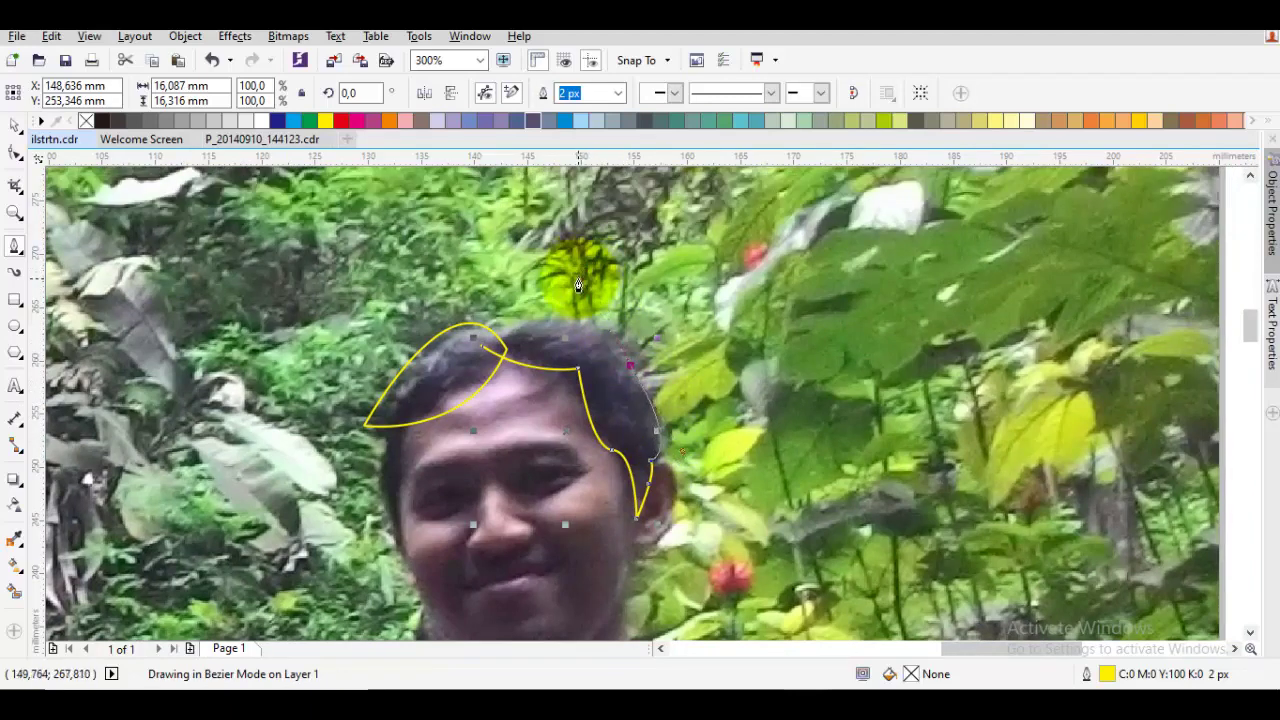
pyautogui.click(507, 343)
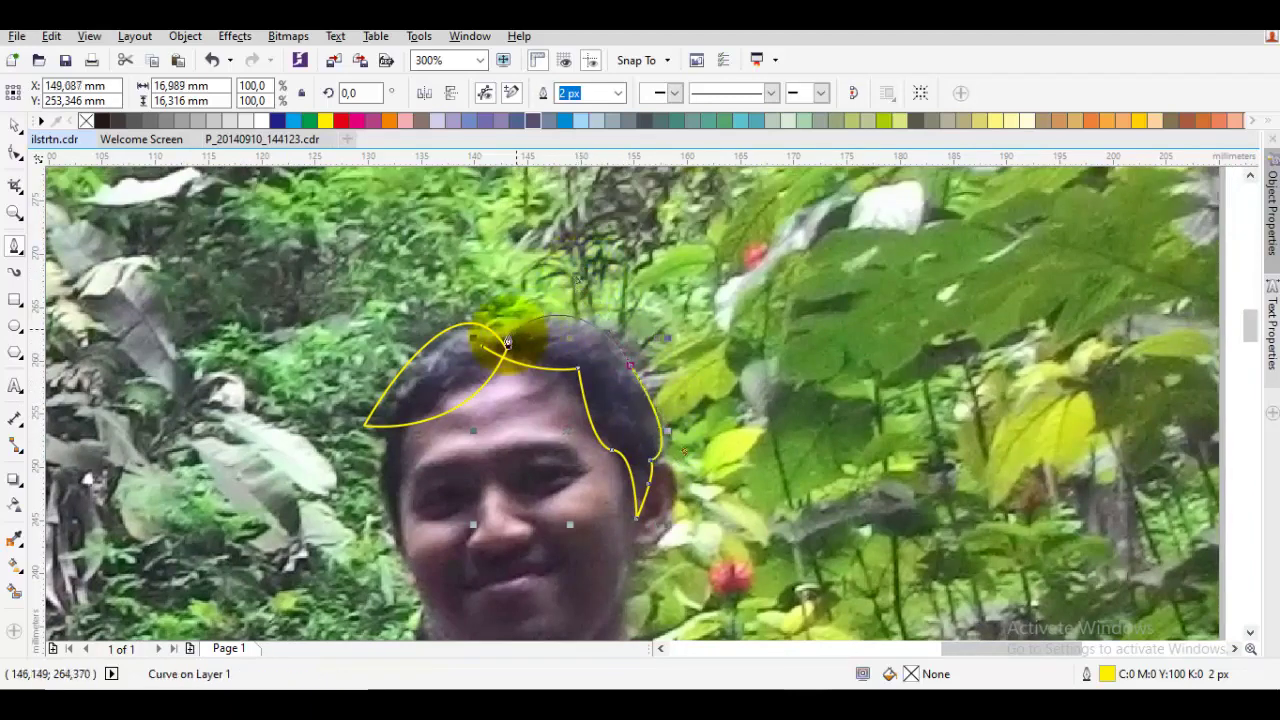
pyautogui.press('F10')
pyautogui.click(612, 397)
pyautogui.click(629, 369)
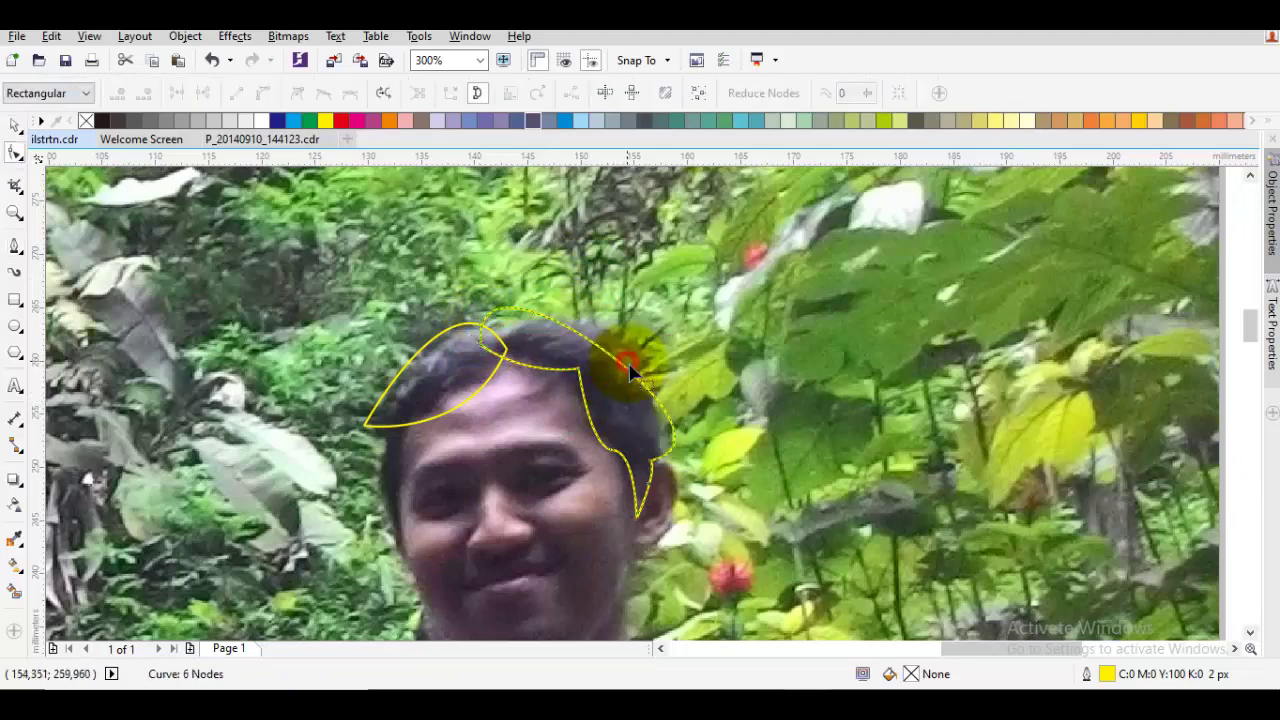
pyautogui.hotkey('ctrl', 'z')
# Refine the curve at the upper-right outer node of the right hair outline
pyautogui.scroll(2, 622, 370)
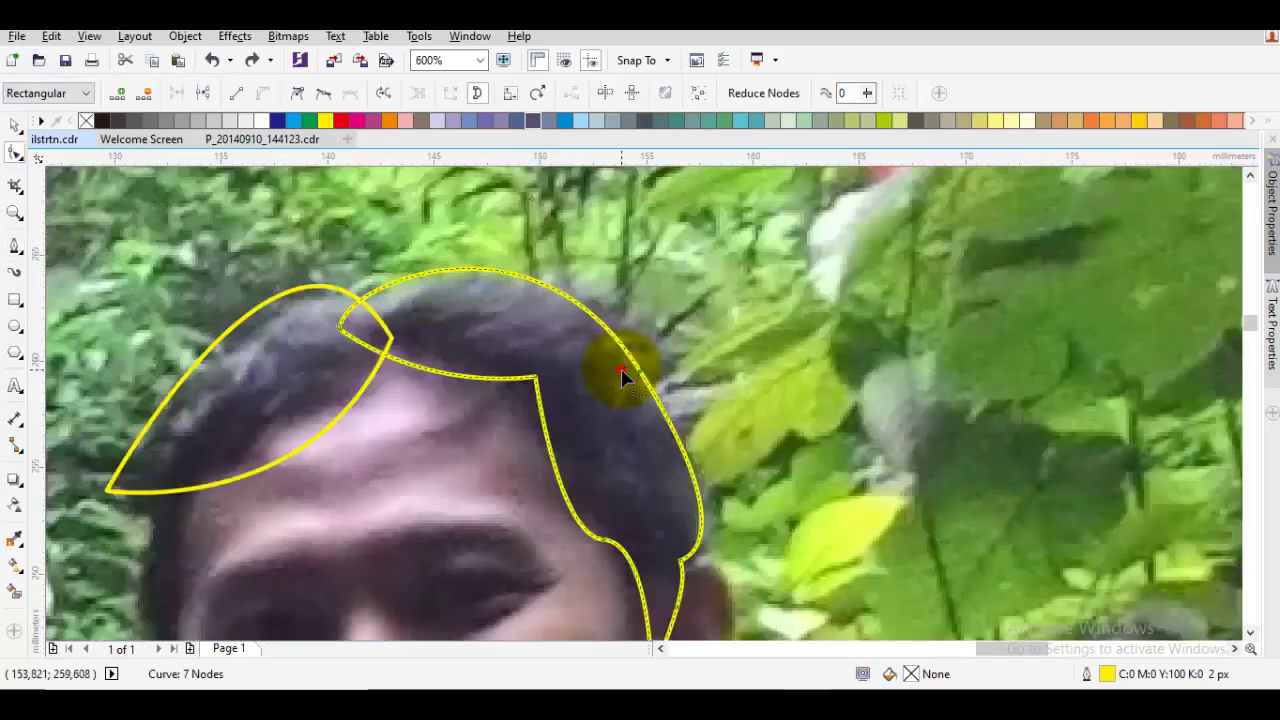
pyautogui.rightClick(666, 271)
pyautogui.click(728, 380)
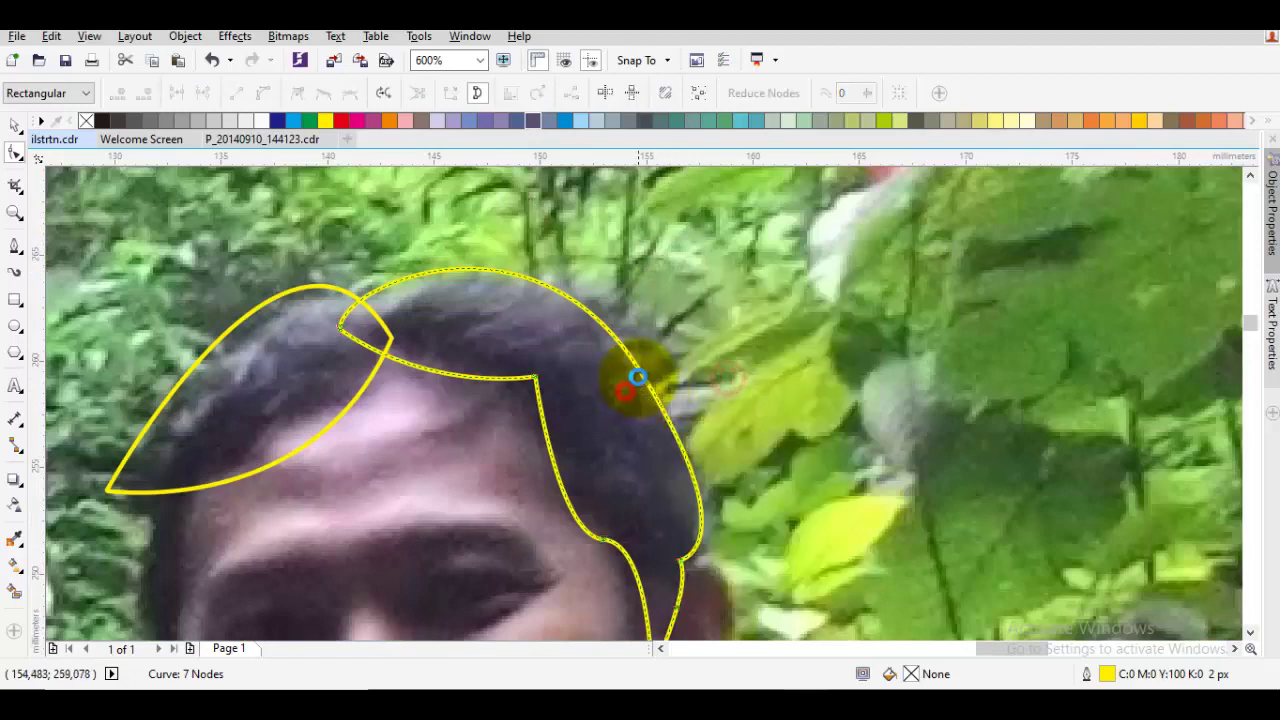
pyautogui.scroll(2, 634, 371)
pyautogui.moveTo(641, 373); pyautogui.dragTo(683, 370)
pyautogui.scroll(-2, 623, 414)
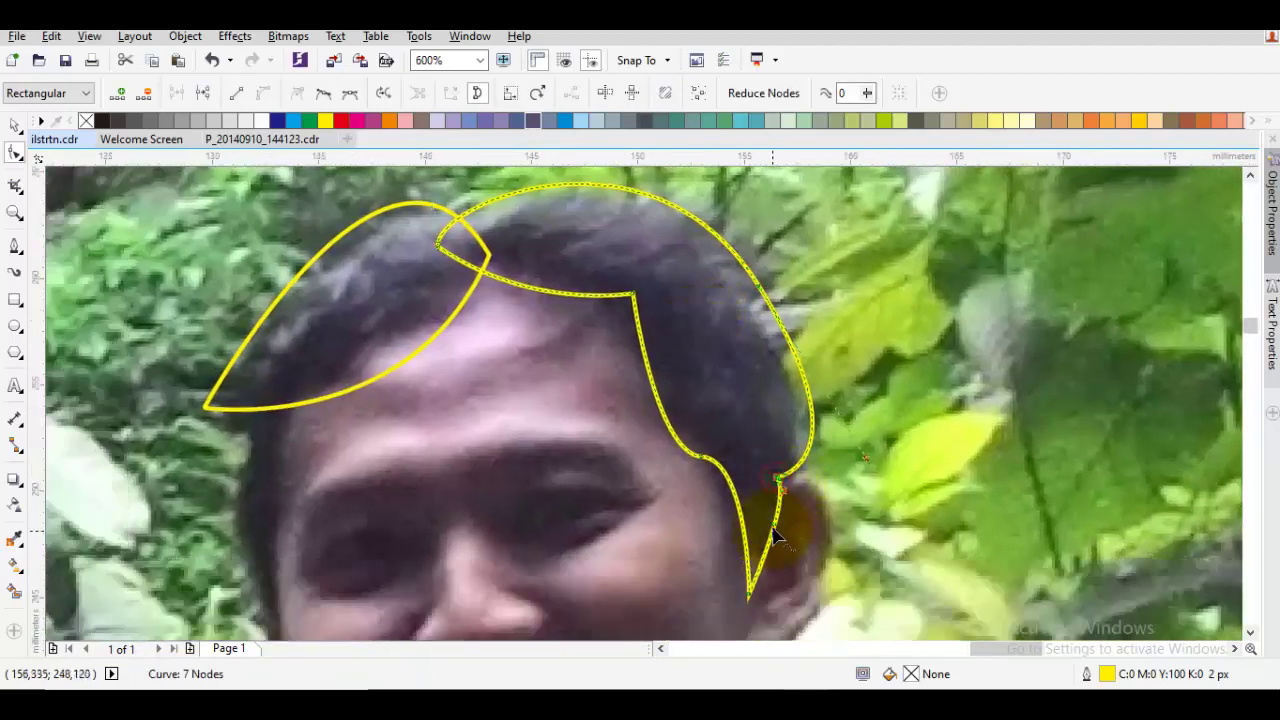
# Remove the extra node beside the ear from the right hair outline and pull its outer curve closer to the head
pyautogui.click(774, 478)
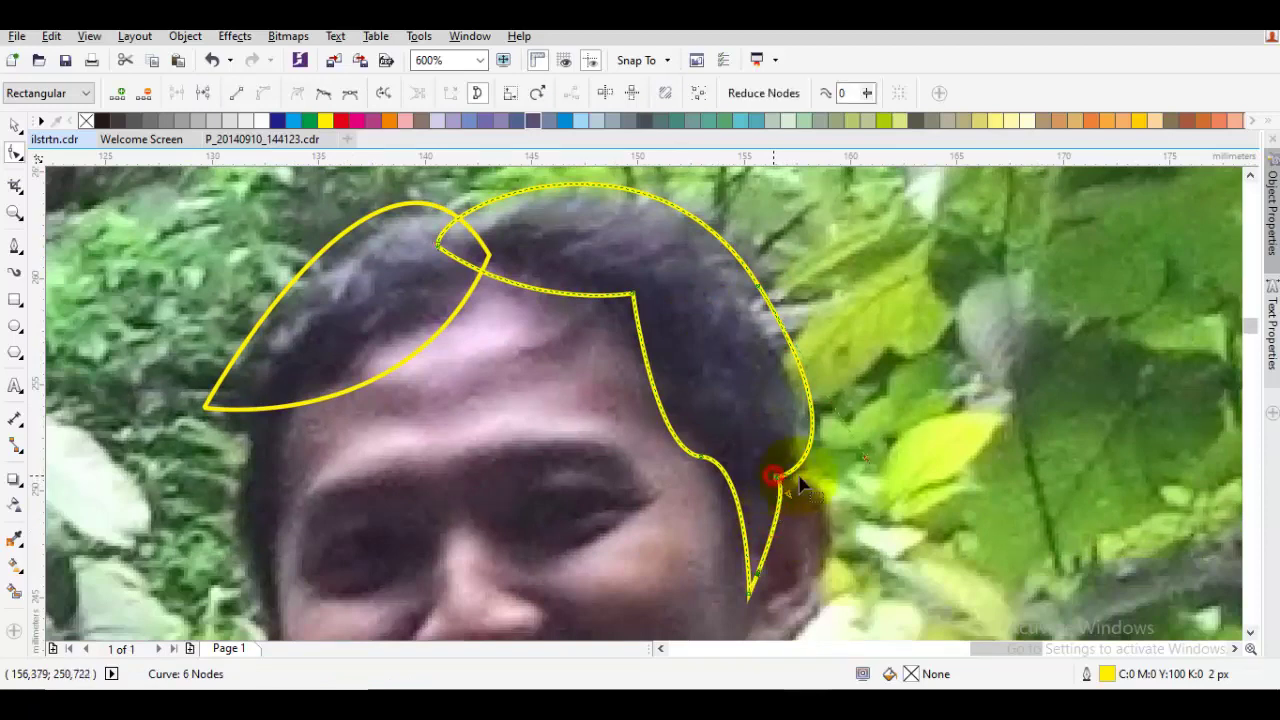
pyautogui.moveTo(865, 456); pyautogui.dragTo(858, 438)
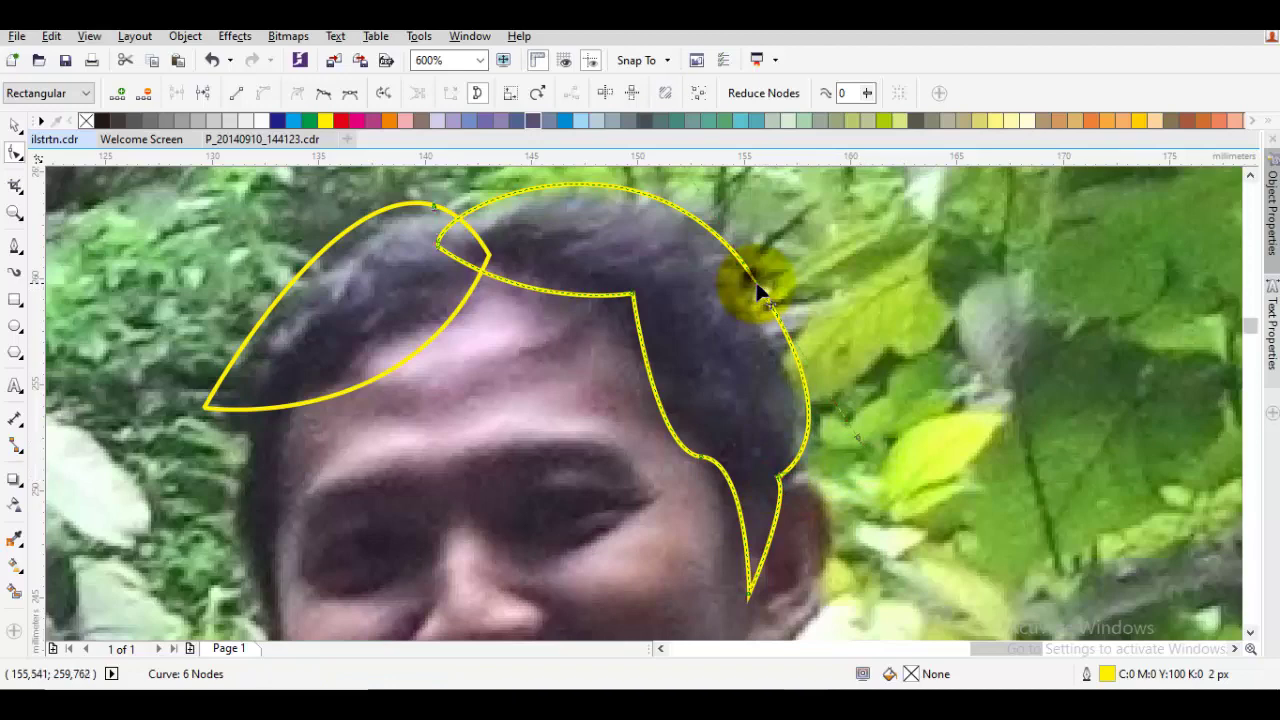
pyautogui.rightClick(758, 291)
pyautogui.click(810, 415)
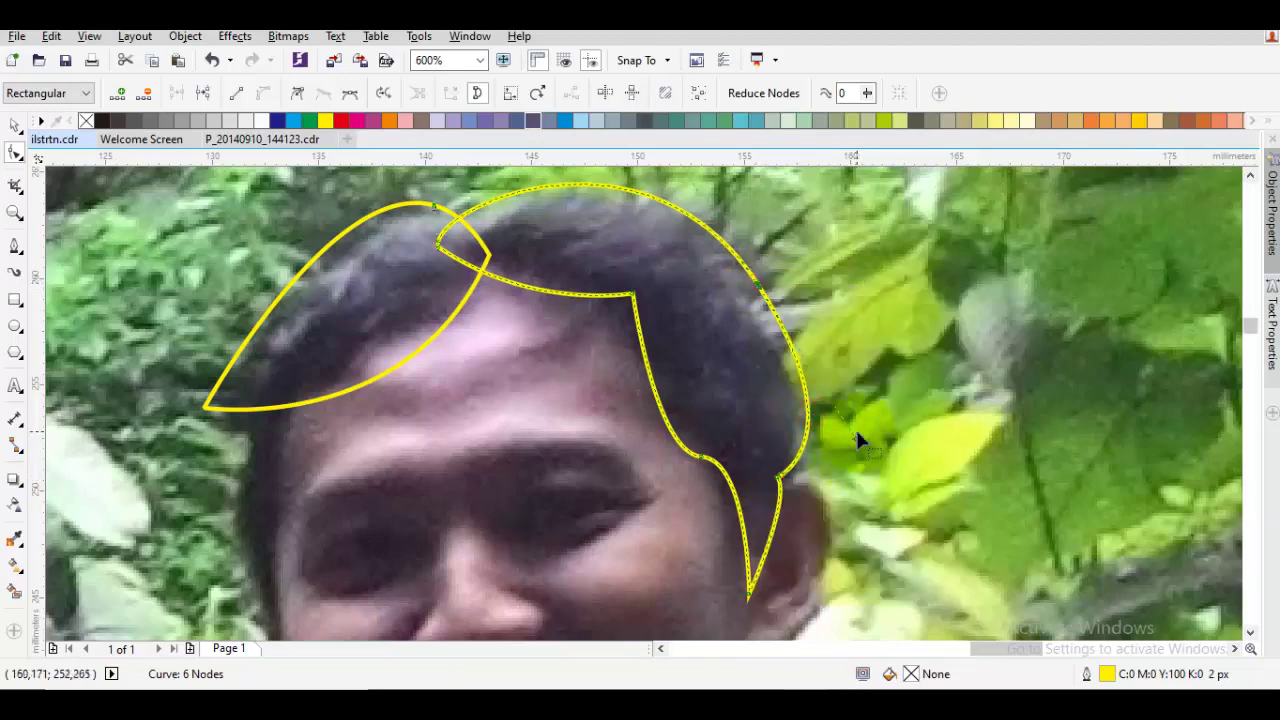
# Trace a narrow closed Pen outline about 13 mm tall over the left sideburn, overlapping the left hair outline
pyautogui.moveTo(846, 423); pyautogui.dragTo(366, 434)
pyautogui.scroll(-1, 521, 330)
pyautogui.press('F5')
pyautogui.scroll(1, 506, 313)
pyautogui.press('Escape')
pyautogui.moveTo(442, 496); pyautogui.dragTo(457, 408)
pyautogui.moveTo(494, 226); pyautogui.dragTo(423, 355)
pyautogui.click(512, 510)
pyautogui.moveTo(503, 322); pyautogui.dragTo(466, 452)
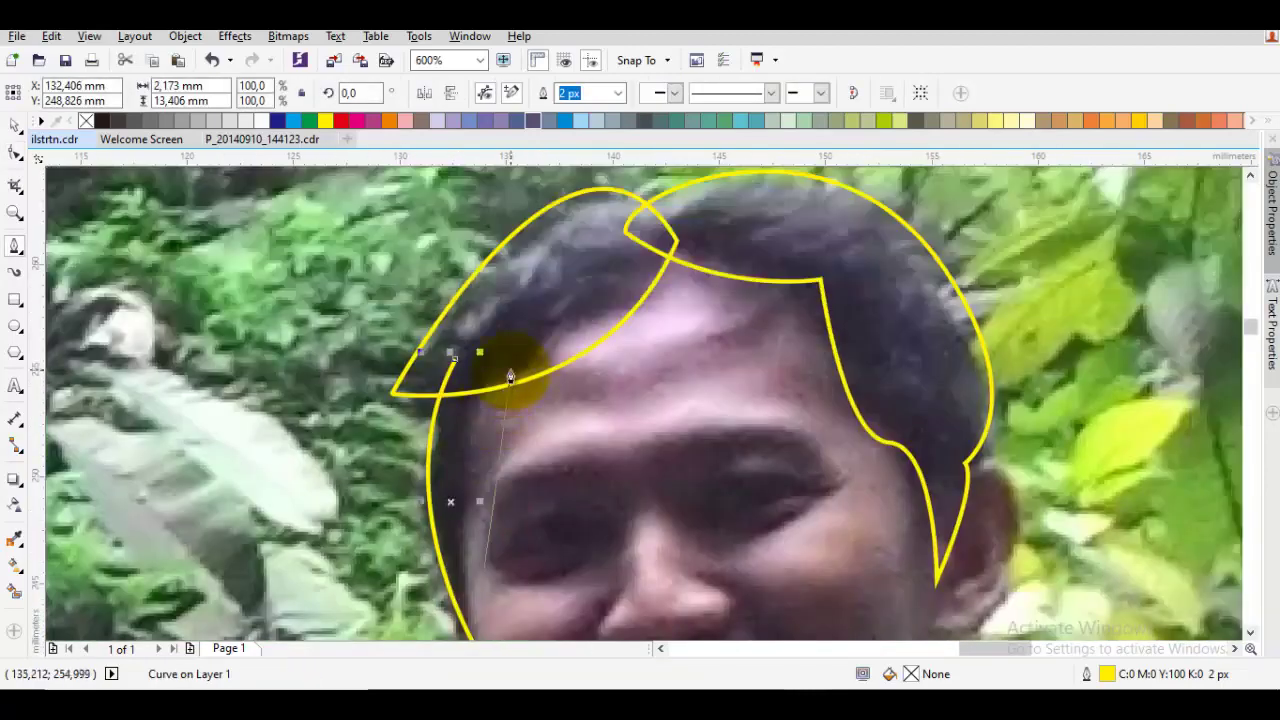
pyautogui.moveTo(496, 378); pyautogui.dragTo(553, 302)
pyautogui.click(456, 360)
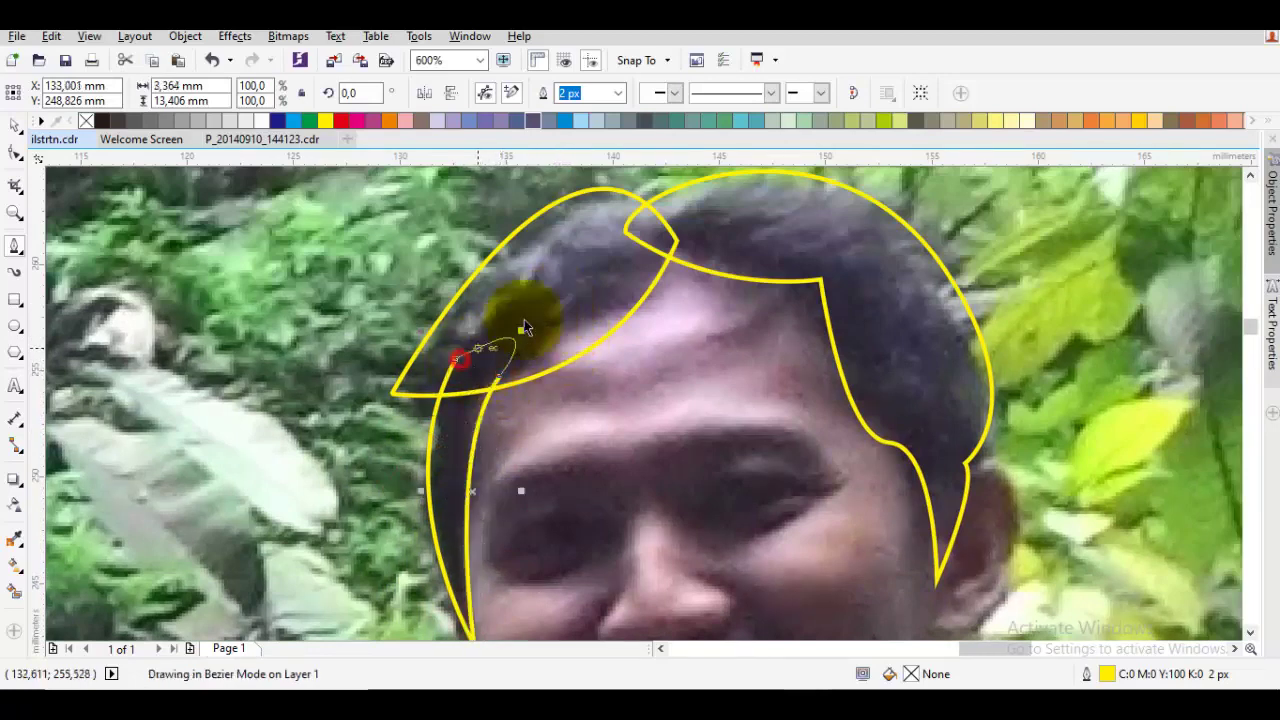
# Weld the three hair outlines into one shape and fill it with dark purple-grey C:40 M:40 Y:0 K:60
pyautogui.press('space')
pyautogui.keyDown('shift'); pyautogui.click(567, 275); pyautogui.keyUp('shift')
pyautogui.keyDown('shift'); pyautogui.click(740, 243); pyautogui.keyUp('shift')
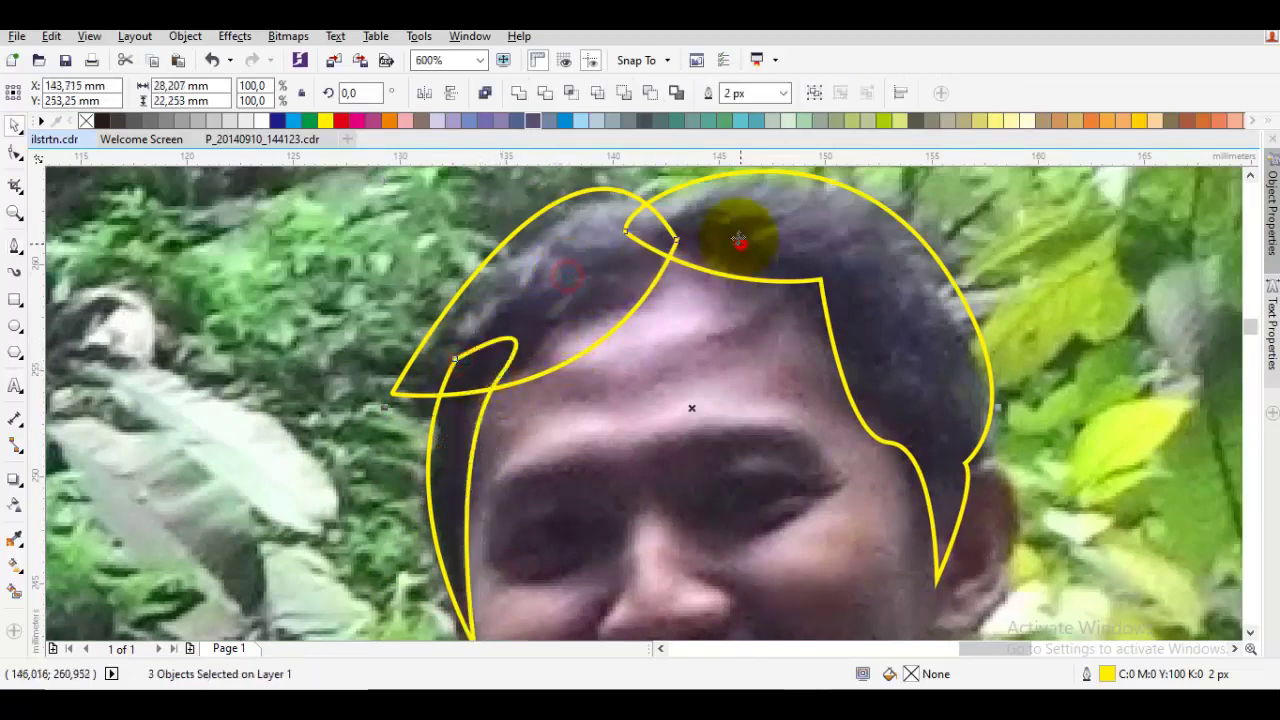
pyautogui.click(520, 93)
pyautogui.click(533, 121)
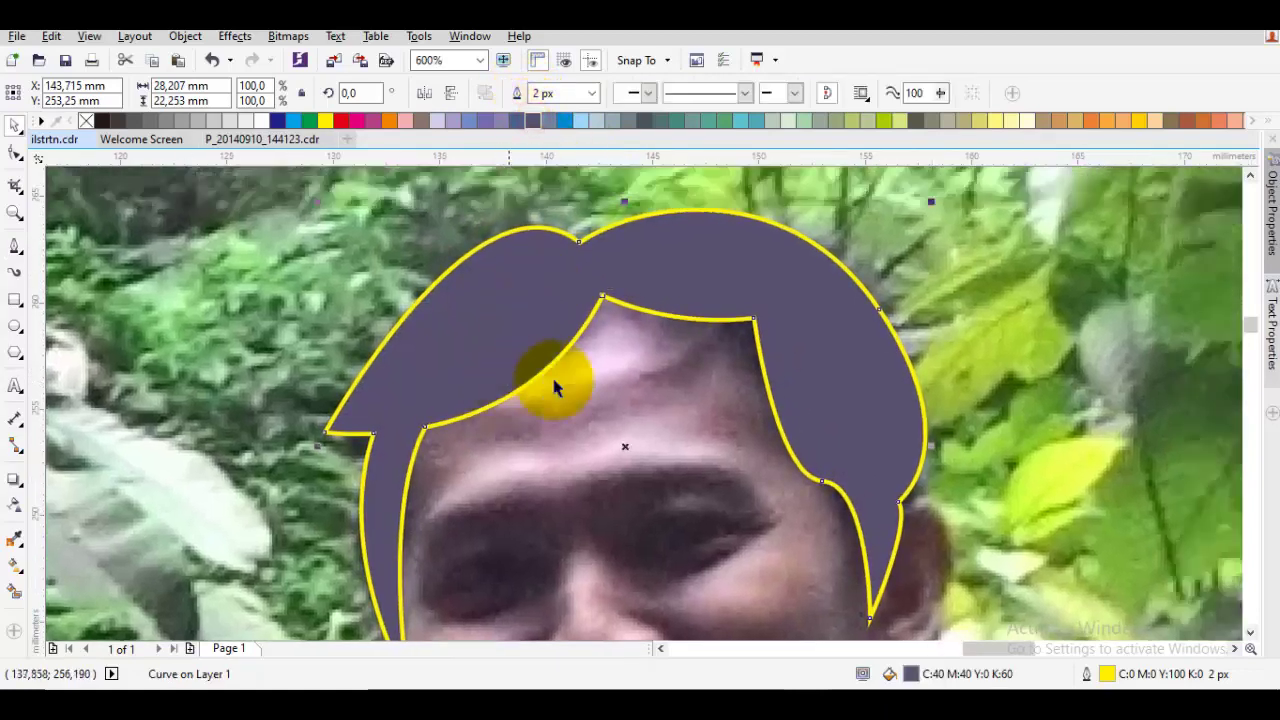
# Delete the node on the right temple edge of the hair shape to smooth that curve
pyautogui.press('F10')
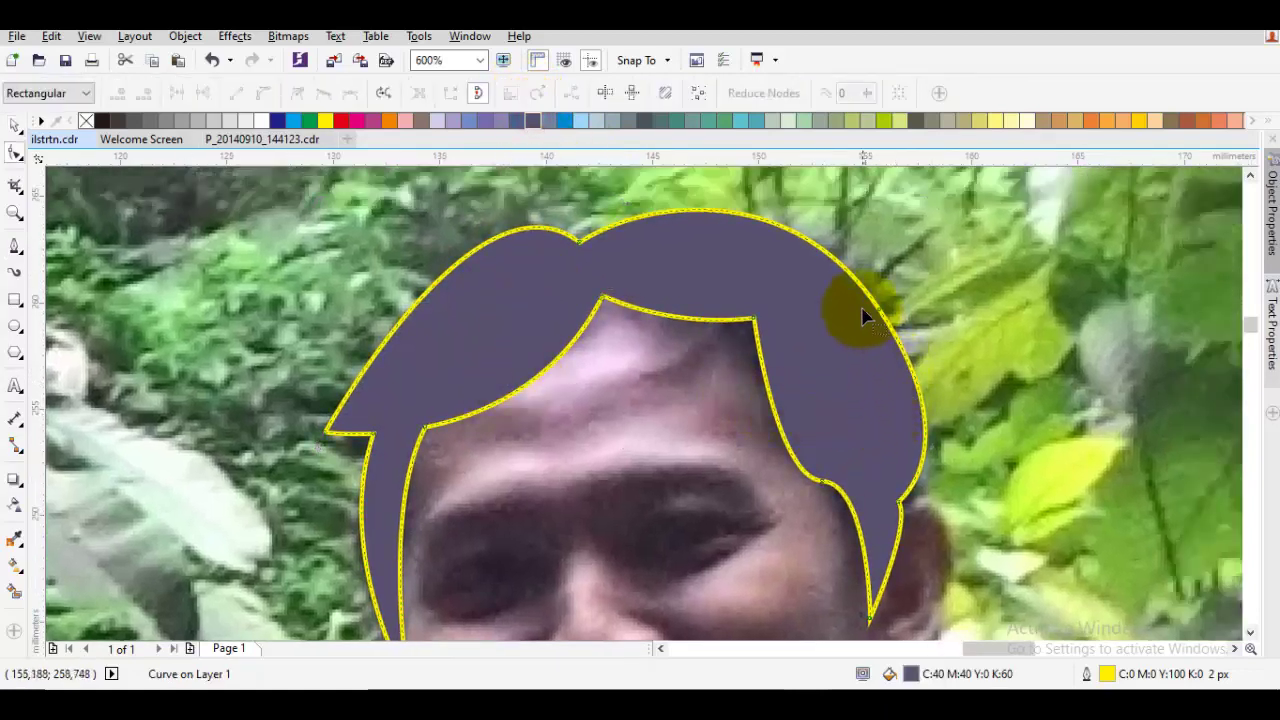
pyautogui.click(820, 487)
pyautogui.press('Delete')
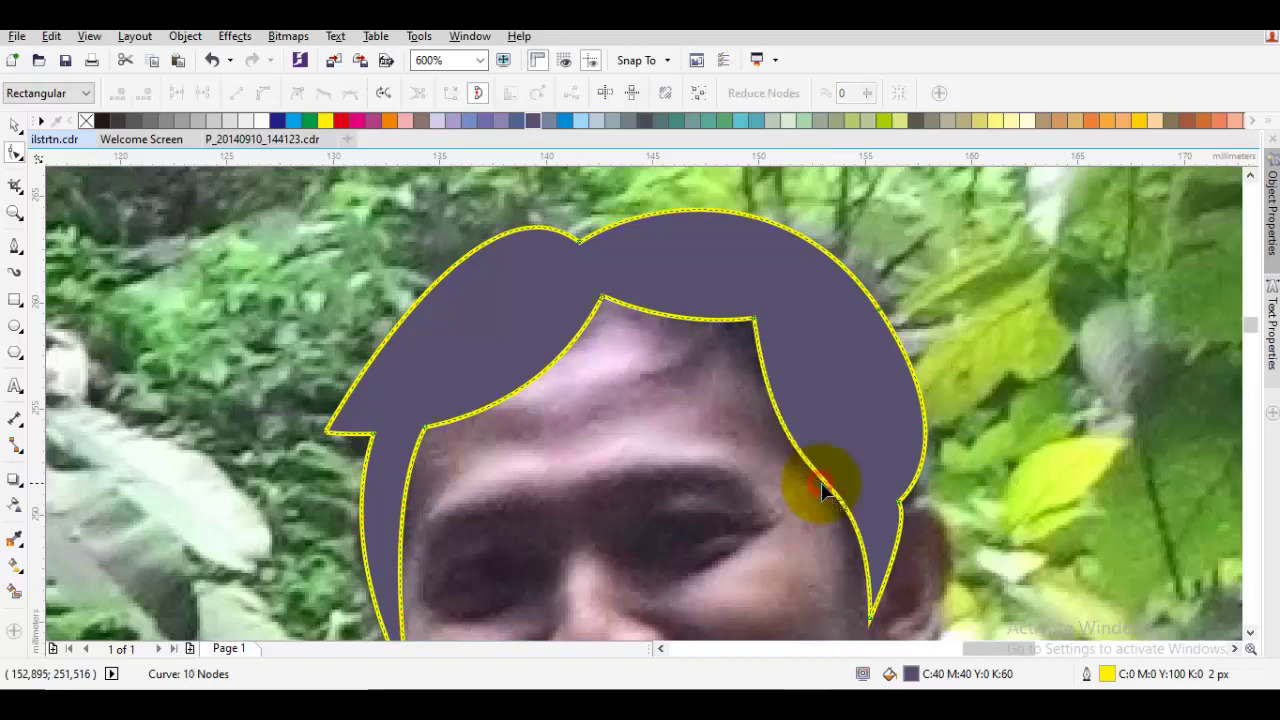
pyautogui.scroll(-2, 766, 346)
pyautogui.press('space')
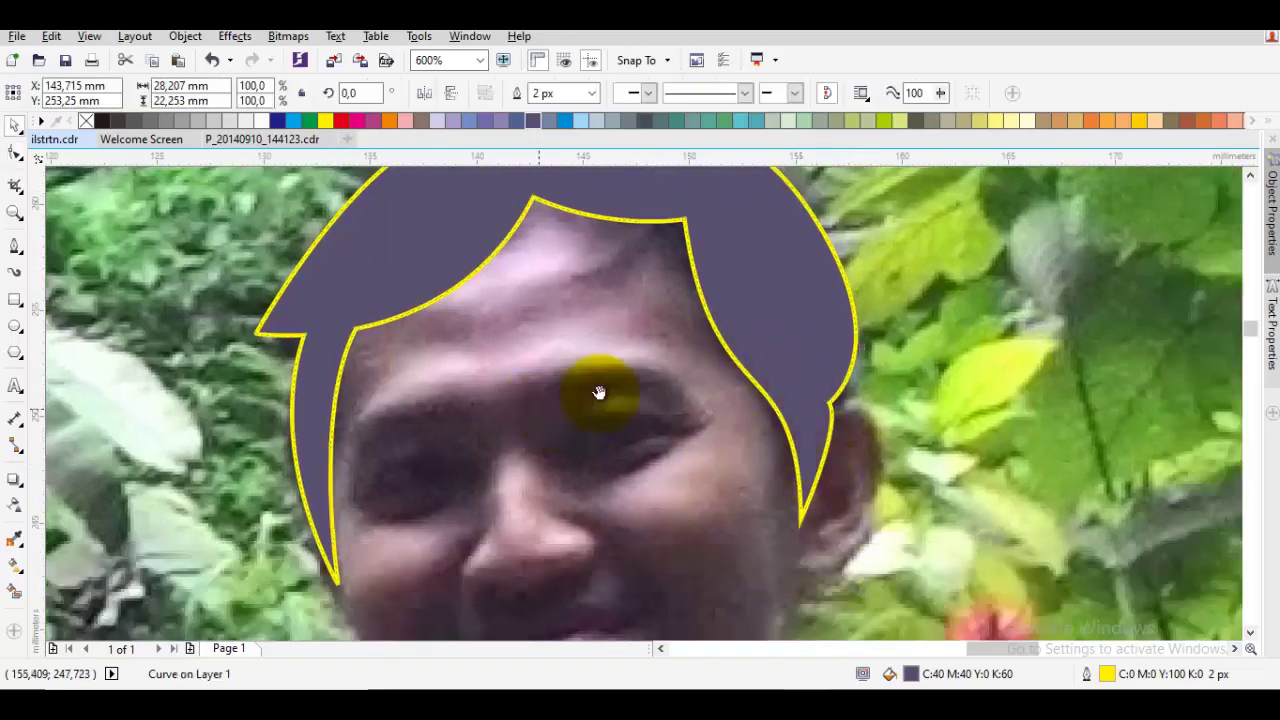
# Slightly reshape the left sideburn curve of the hair shape with the Shape tool and deselect it
pyautogui.moveTo(597, 390); pyautogui.dragTo(713, 355)
pyautogui.press('Escape')
pyautogui.click(427, 327)
pyautogui.press('F10')
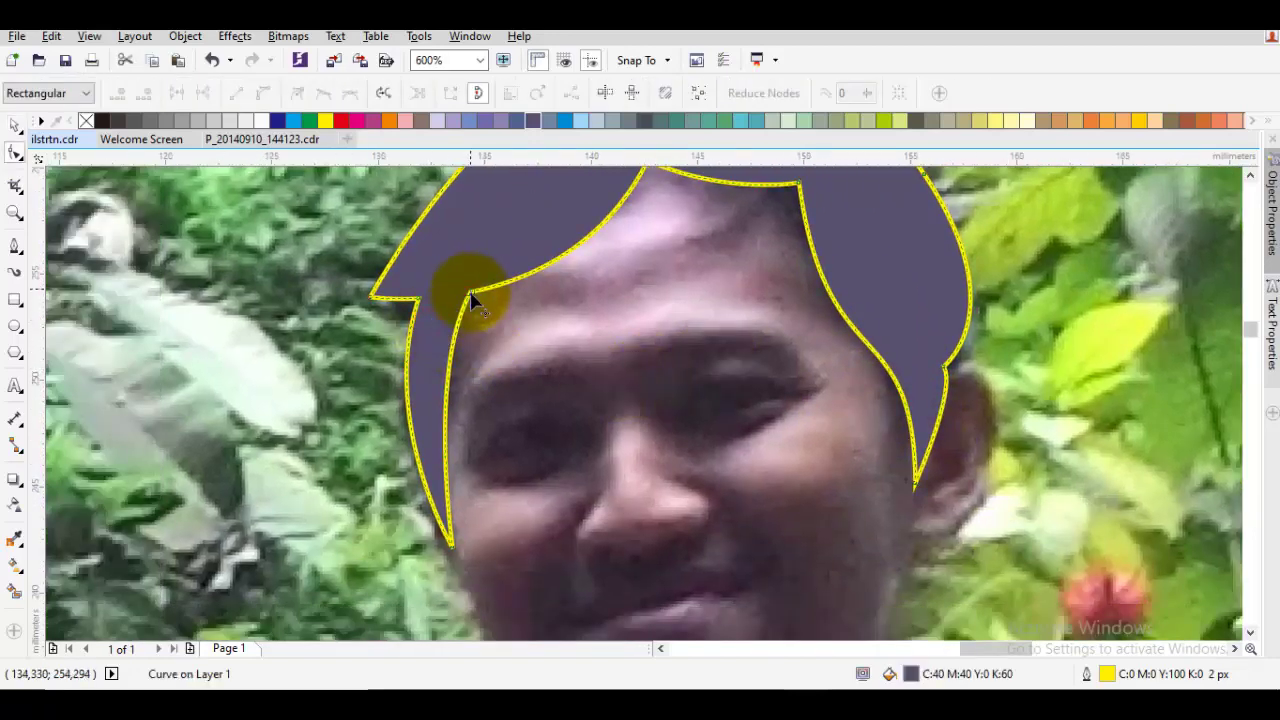
pyautogui.click(471, 298)
pyautogui.moveTo(426, 372); pyautogui.dragTo(417, 365)
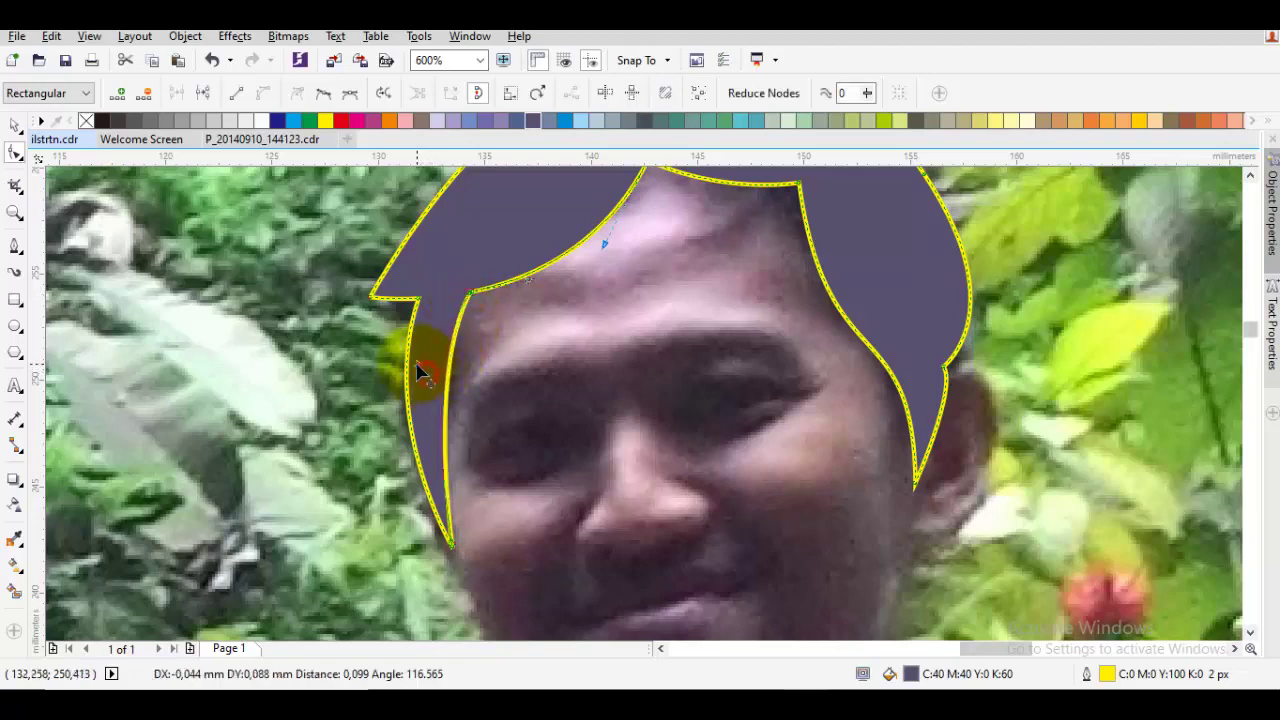
pyautogui.press('space')
pyautogui.click(474, 384)
# Start the face outline with the Pen tool under the left side of the hair, following the sideburn and cheek to the jaw
pyautogui.scroll(-1, 478, 390)
pyautogui.press('p')
pyautogui.moveTo(486, 397); pyautogui.dragTo(419, 305)
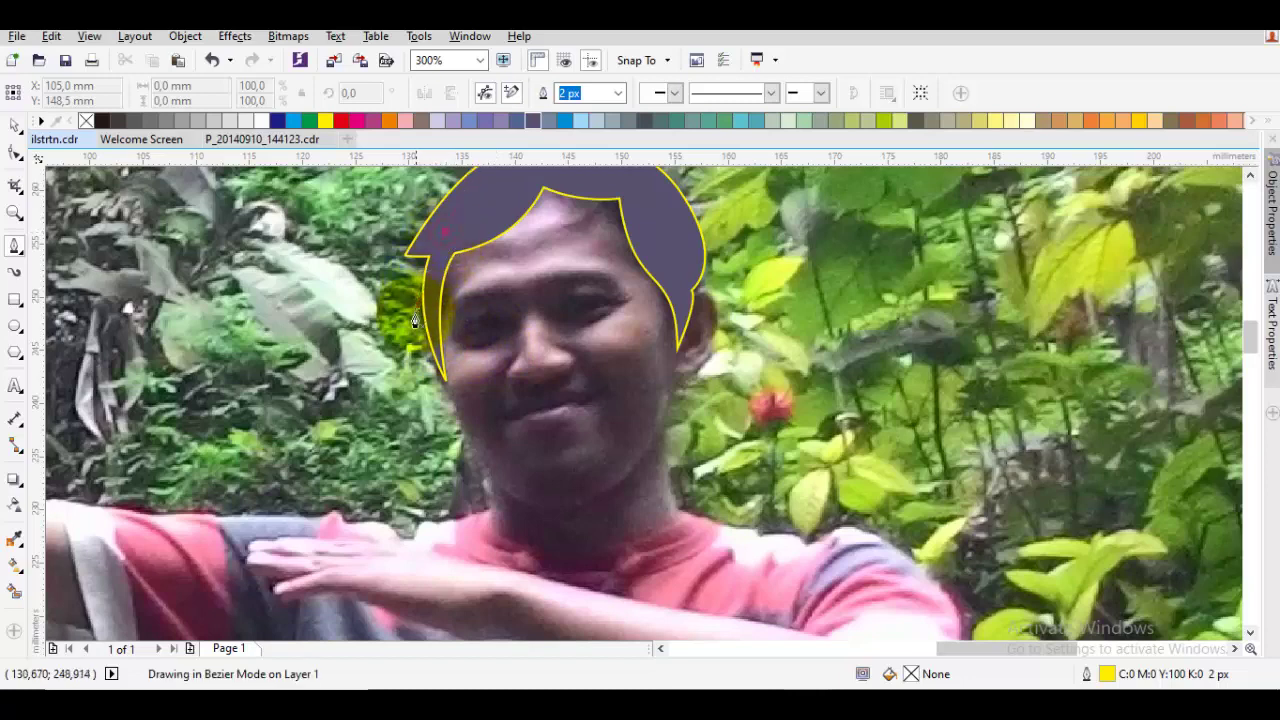
pyautogui.click(444, 383)
pyautogui.press('Escape')
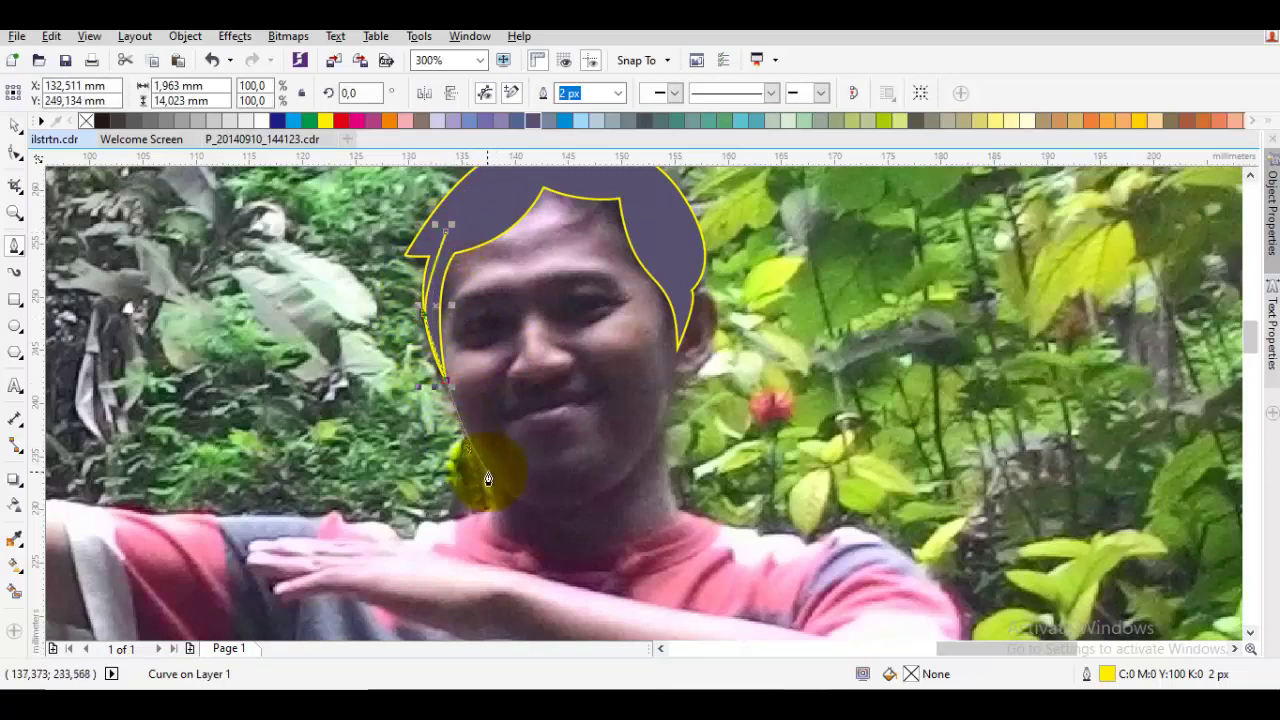
pyautogui.doubleClick(488, 476)
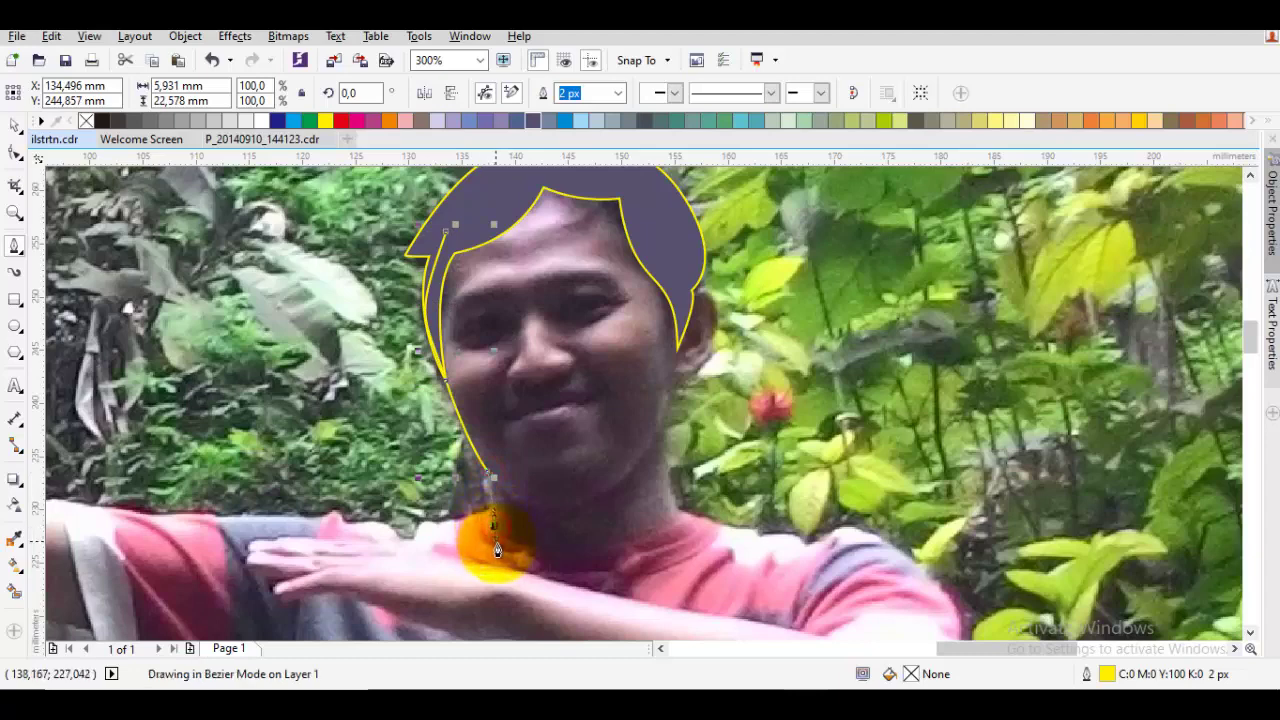
# Continue the face outline down the left side of the neck and along the shirt collar to the right side of the neck
pyautogui.doubleClick(617, 567)
pyautogui.moveTo(624, 550); pyautogui.dragTo(679, 538)
pyautogui.scroll(2, 650, 540)
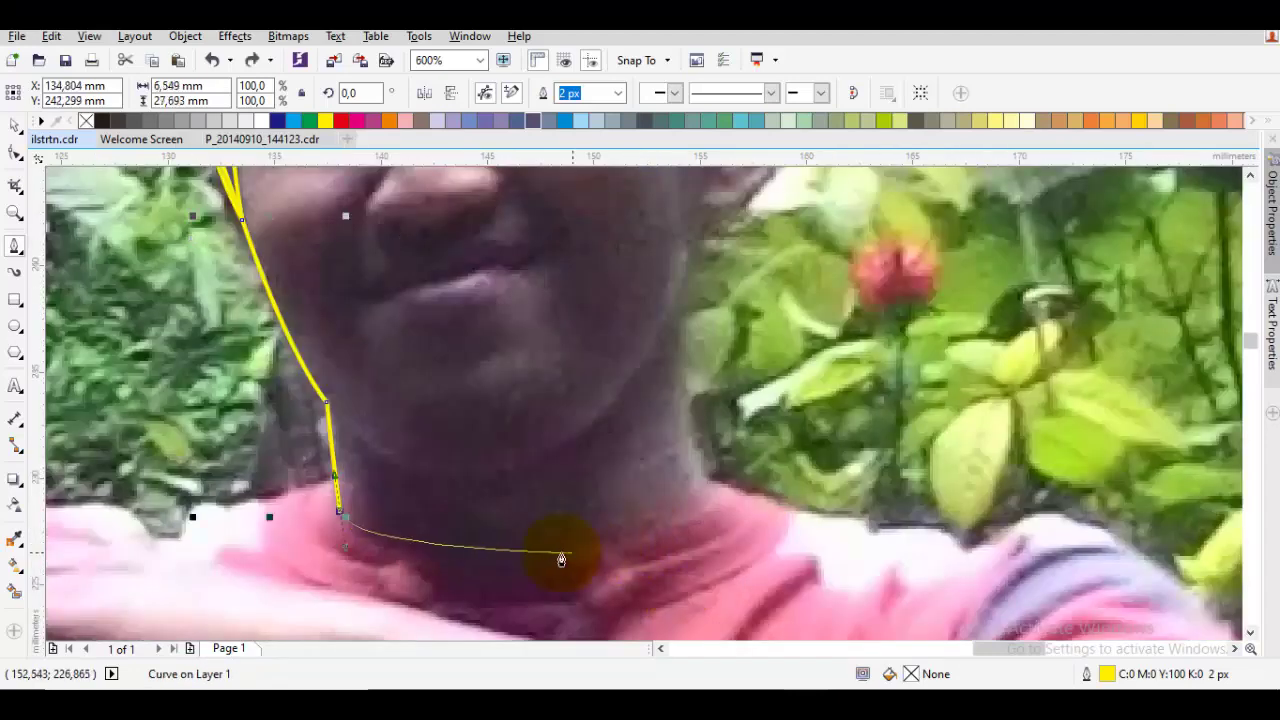
pyautogui.moveTo(529, 552)
pyautogui.mouseDown()
pyautogui.moveTo(635, 545)
pyautogui.moveTo(621, 541)
pyautogui.mouseUp()
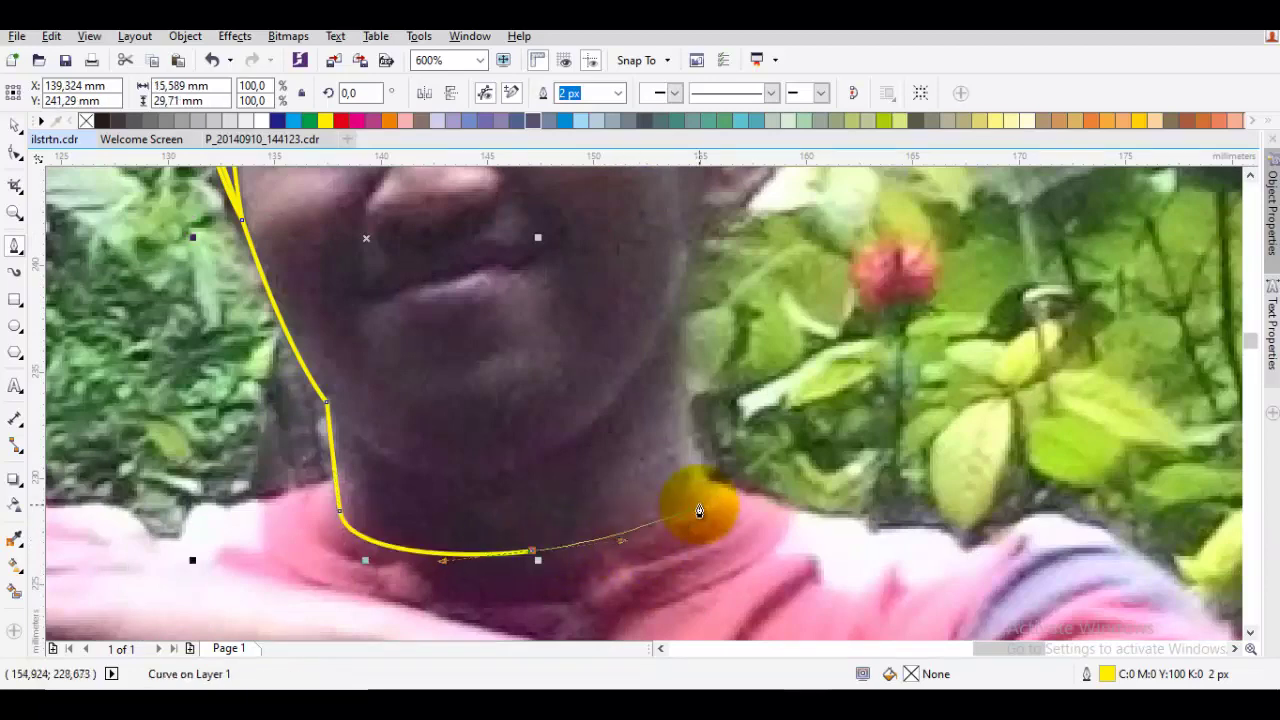
pyautogui.click(704, 505)
# Continue the face outline with the Pen tool up the right side of the neck and jaw to the base of the ear
pyautogui.scroll(2, 694, 337)
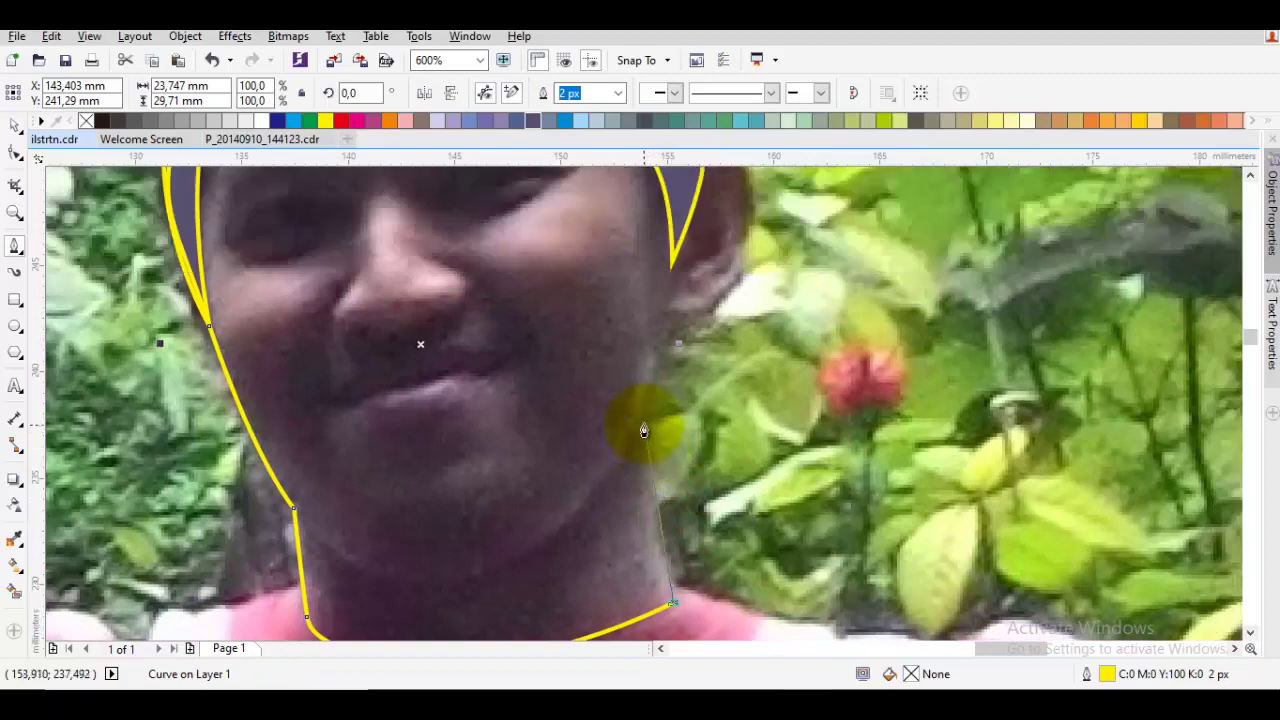
pyautogui.moveTo(642, 415)
pyautogui.mouseDown()
pyautogui.moveTo(645, 365)
pyautogui.moveTo(660, 363)
pyautogui.mouseUp()
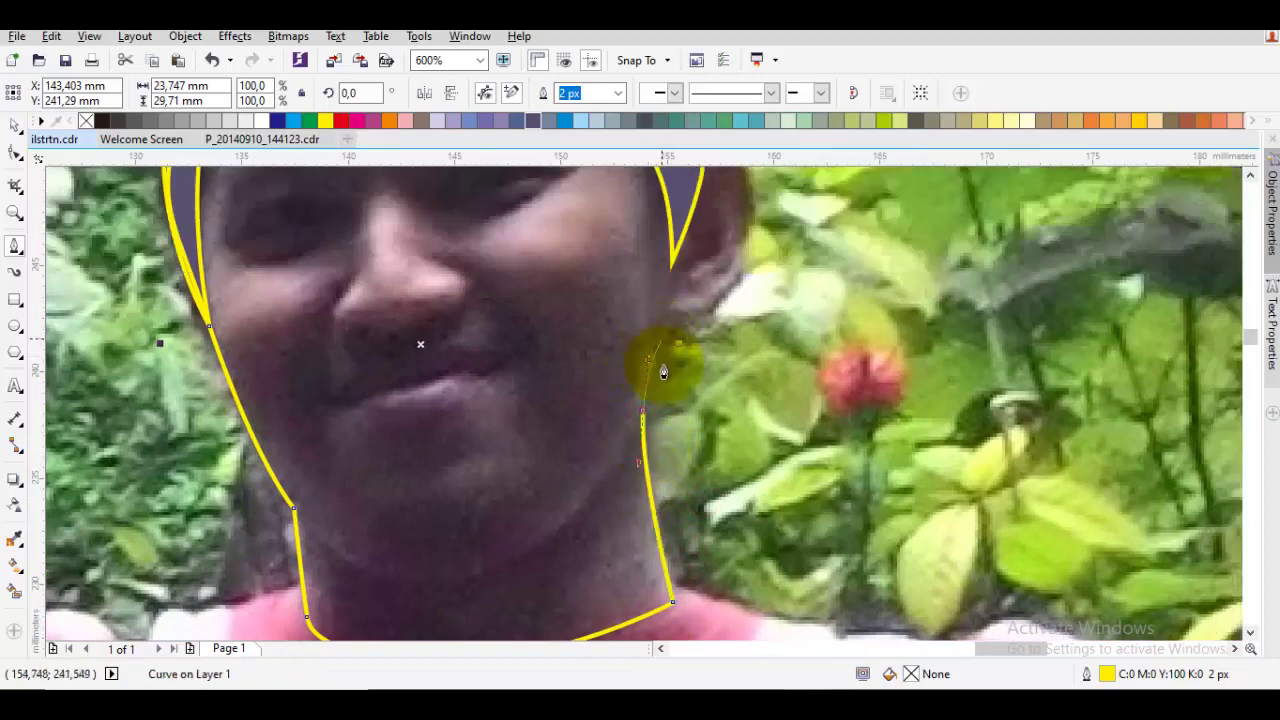
pyautogui.moveTo(648, 495); pyautogui.dragTo(645, 455)
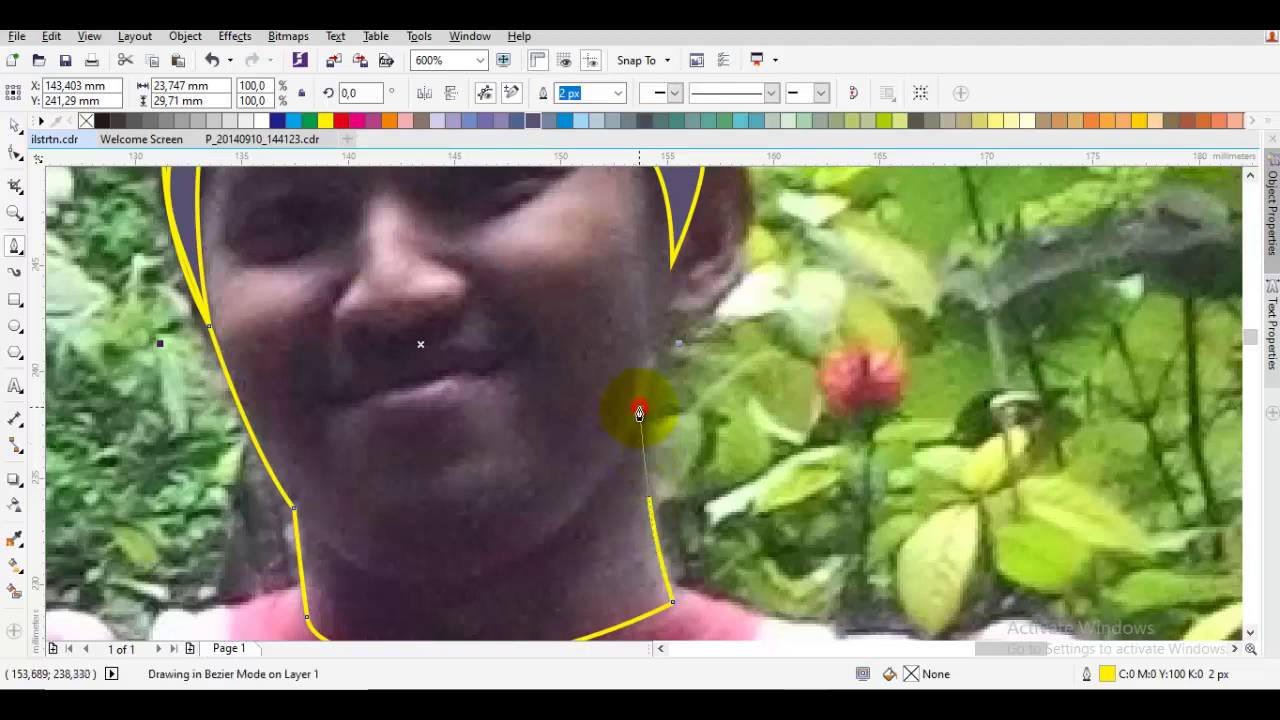
pyautogui.moveTo(640, 412); pyautogui.dragTo(667, 350)
pyautogui.scroll(2, 668, 374)
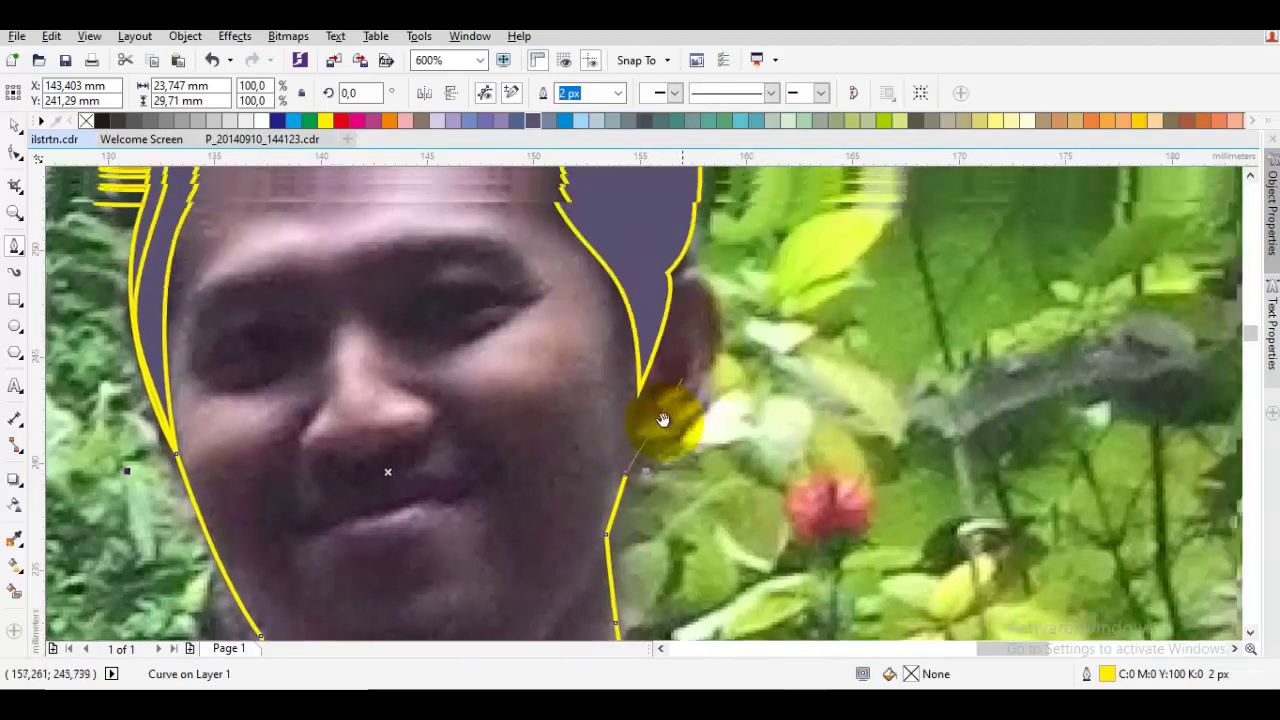
# Trace the face outline around the outer edge of the right ear up to where it meets the hair
pyautogui.moveTo(663, 420); pyautogui.dragTo(643, 466)
pyautogui.moveTo(700, 400); pyautogui.dragTo(707, 303)
pyautogui.click(632, 306)
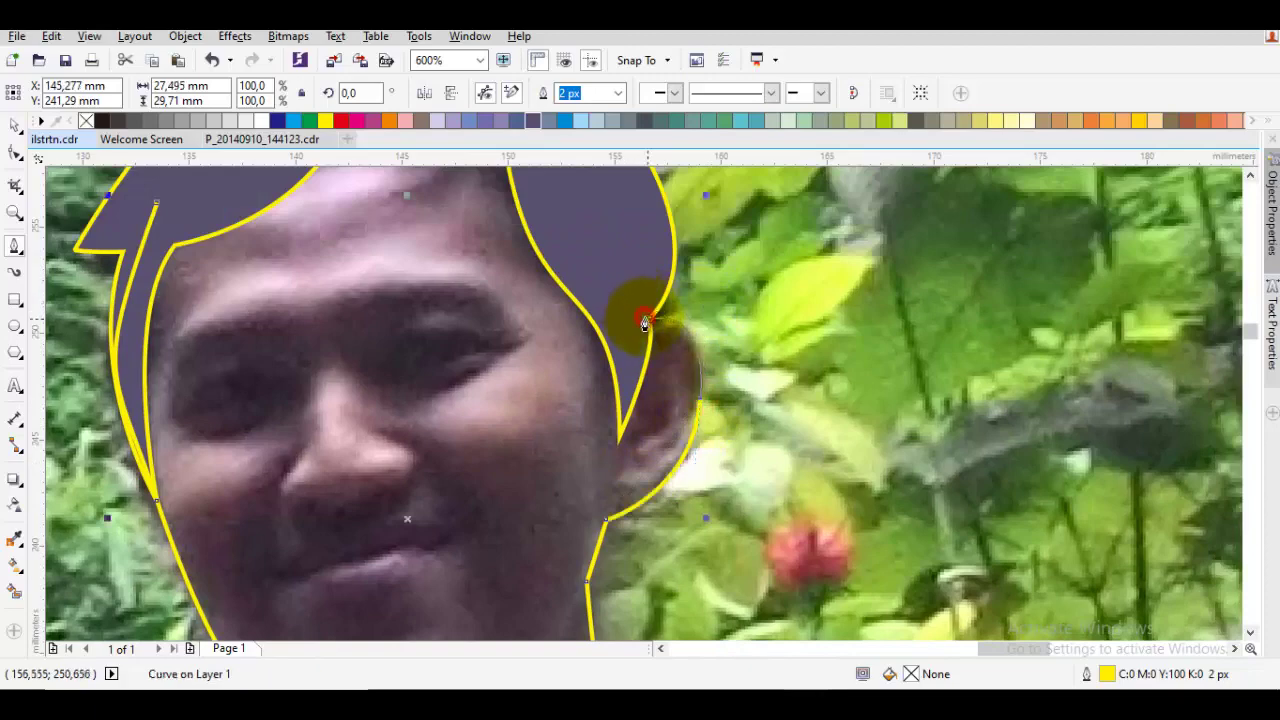
pyautogui.click(645, 320)
# Run the face outline in an arc across the inside of the hair shape and close it at the left sideburn
pyautogui.moveTo(597, 234); pyautogui.dragTo(594, 371)
pyautogui.click(592, 362)
pyautogui.moveTo(541, 253); pyautogui.dragTo(631, 272)
pyautogui.moveTo(493, 235); pyautogui.dragTo(243, 360)
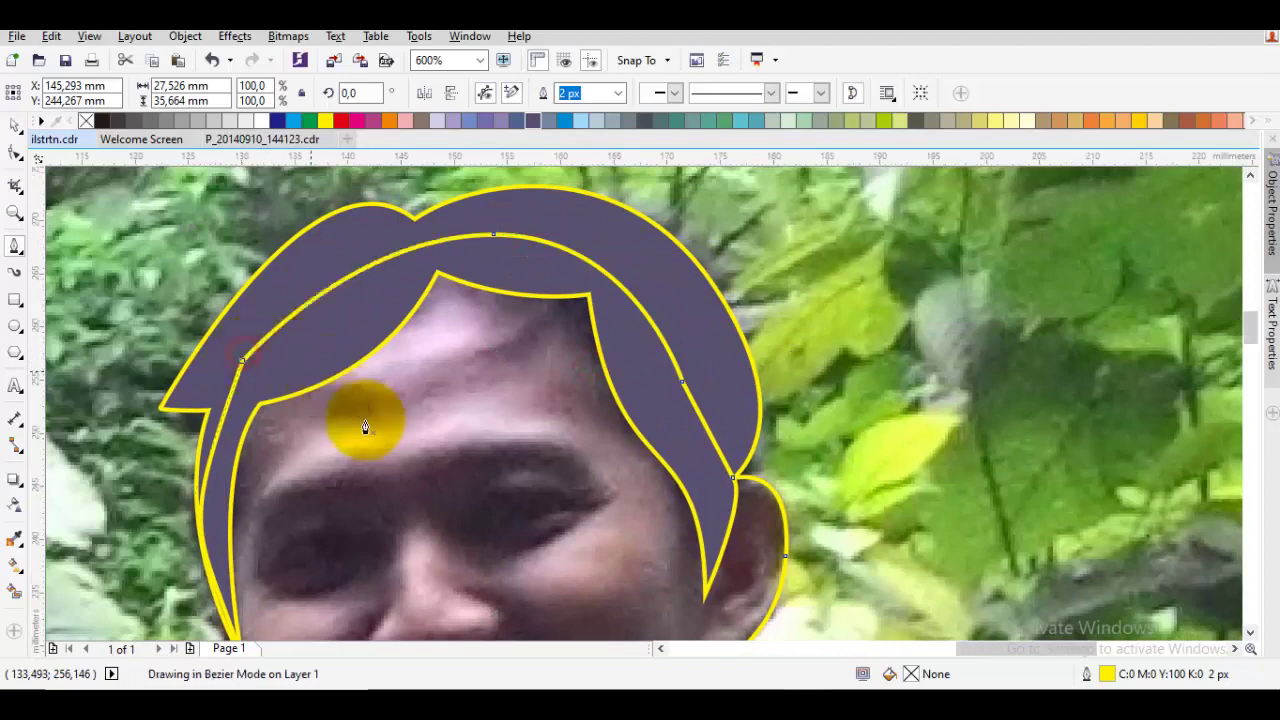
# Send the closed face shape behind the hair shape
pyautogui.scroll(-1, 423, 371)
pyautogui.press('space')
pyautogui.rightClick(457, 405)
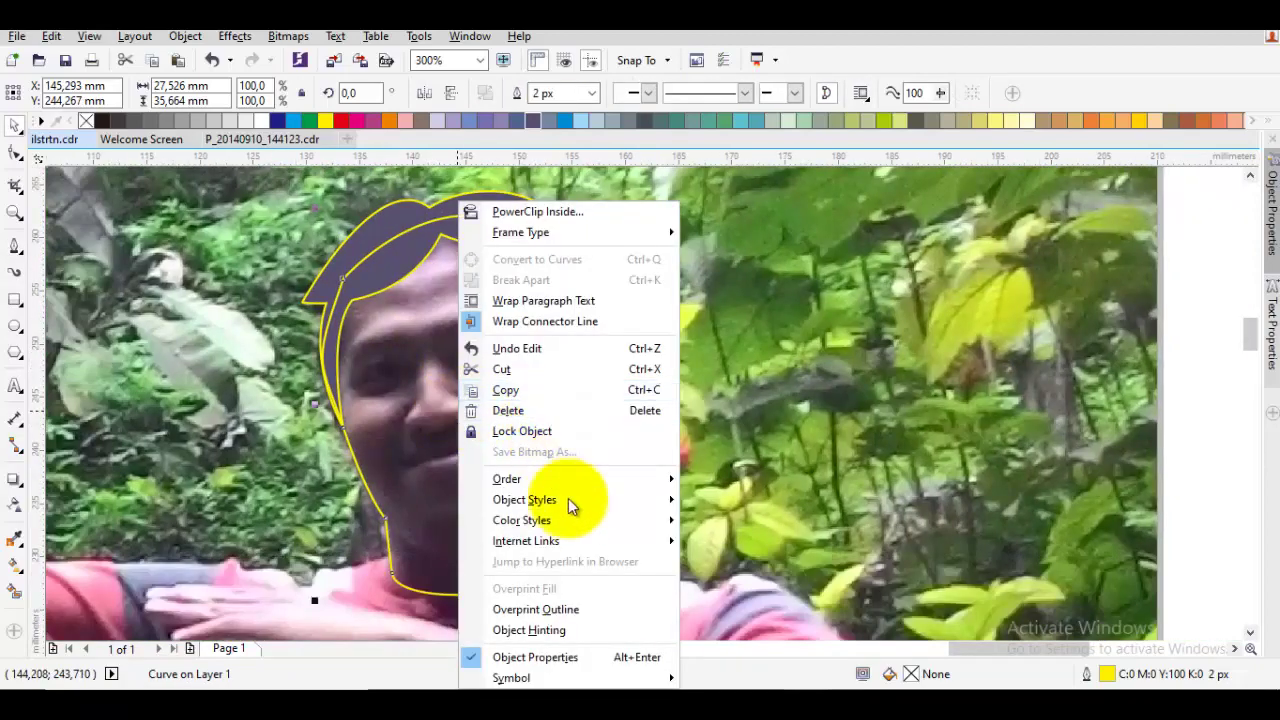
pyautogui.moveTo(606, 478)
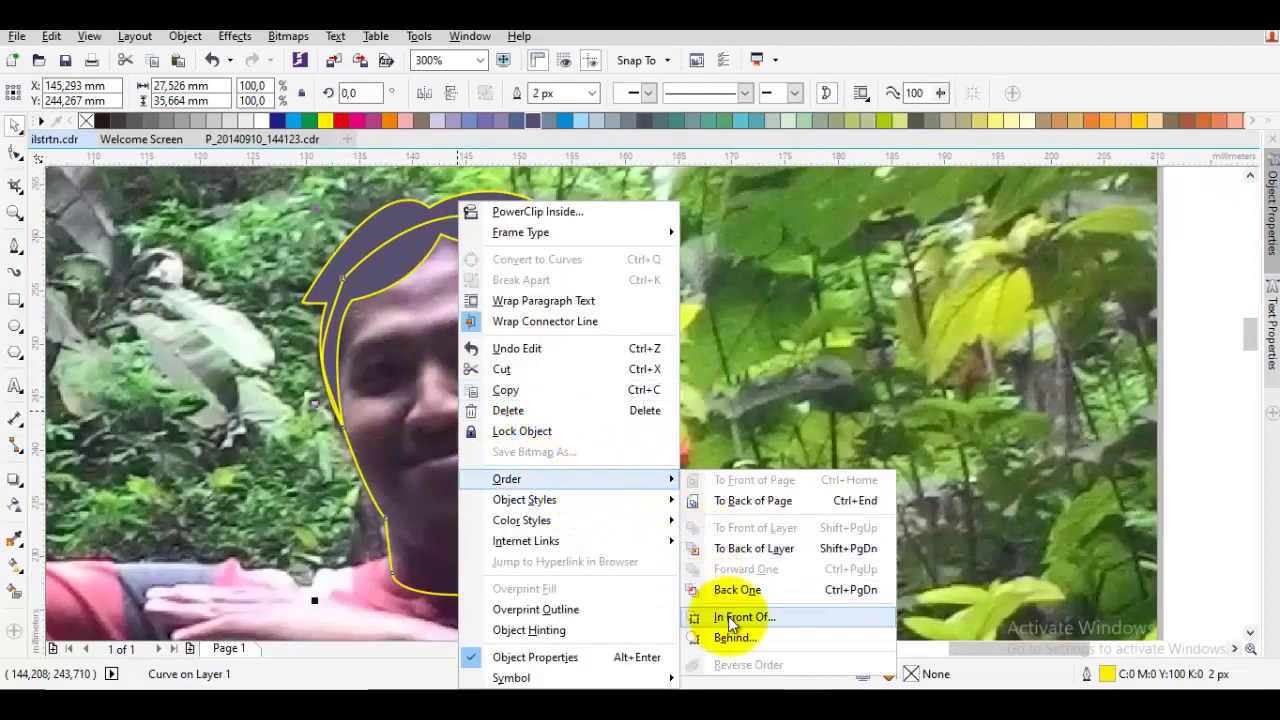
pyautogui.click(735, 590)
# Refine the curve of the face shape around the right ear by editing its nodes with the Shape tool
pyautogui.moveTo(573, 502); pyautogui.dragTo(607, 482)
pyautogui.click(583, 488)
pyautogui.doubleClick(584, 490)
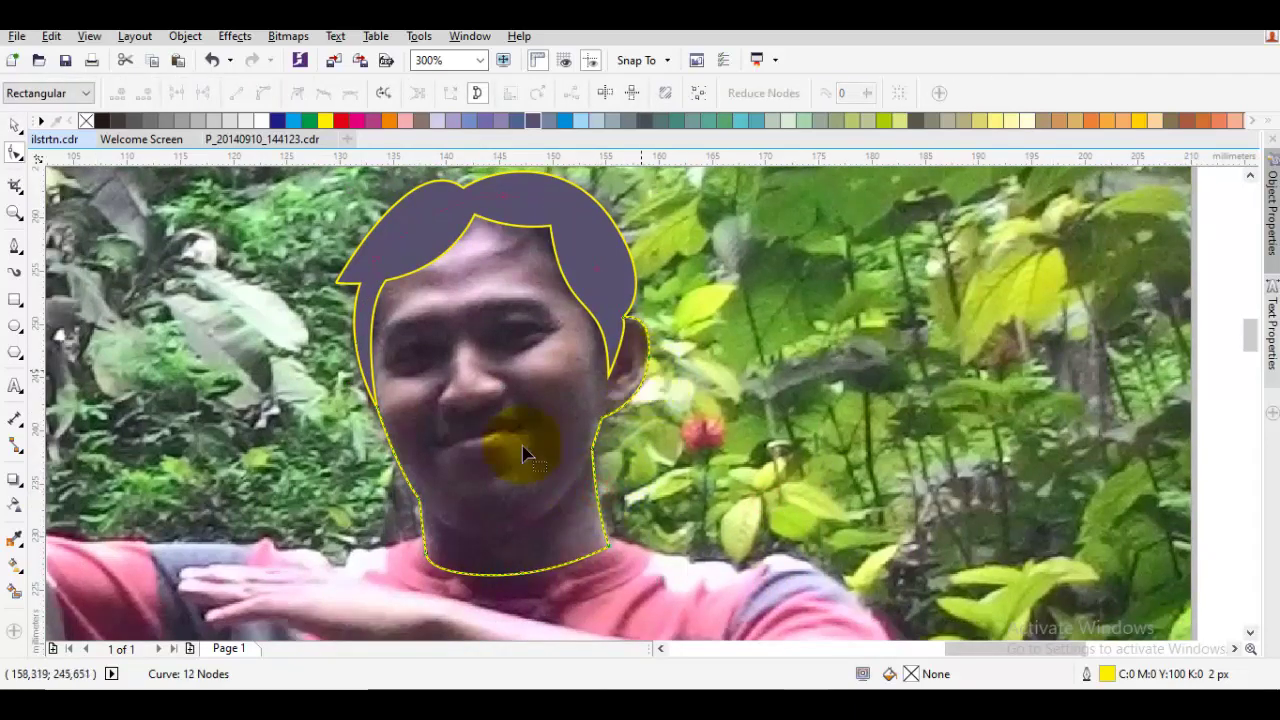
pyautogui.click(535, 410)
pyautogui.doubleClick(648, 350)
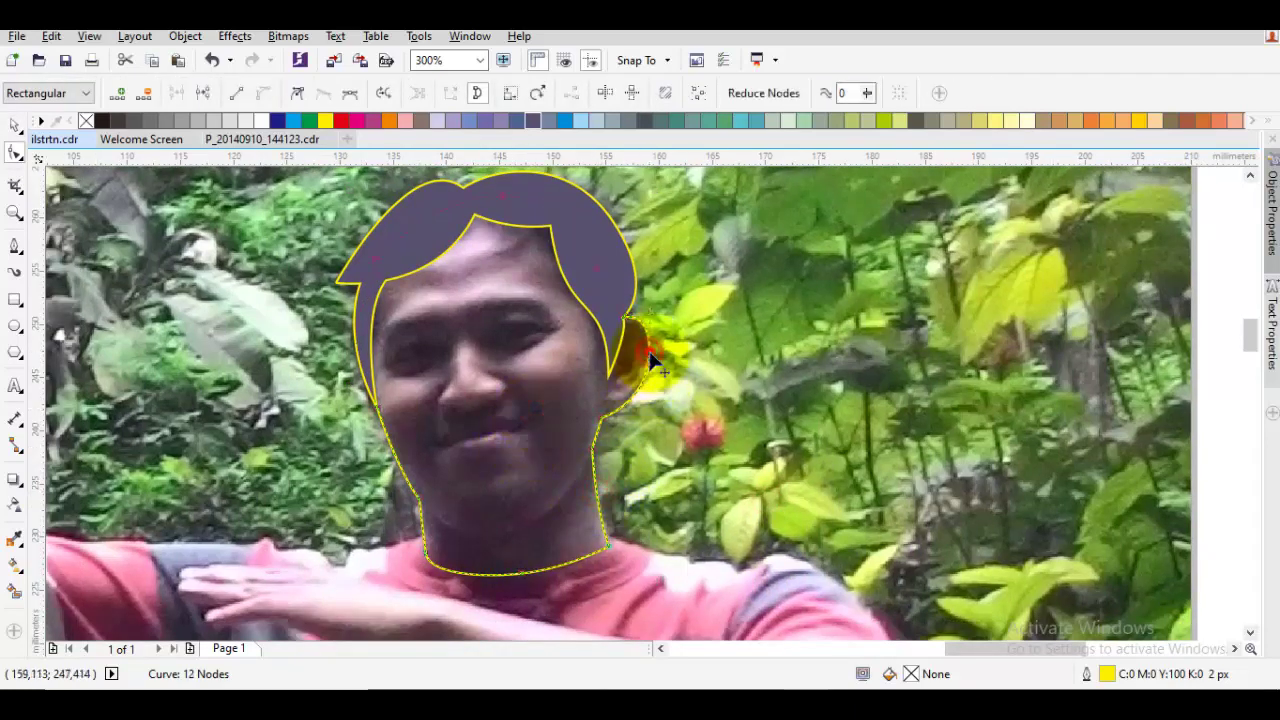
pyautogui.scroll(2, 660, 352)
pyautogui.click(637, 356)
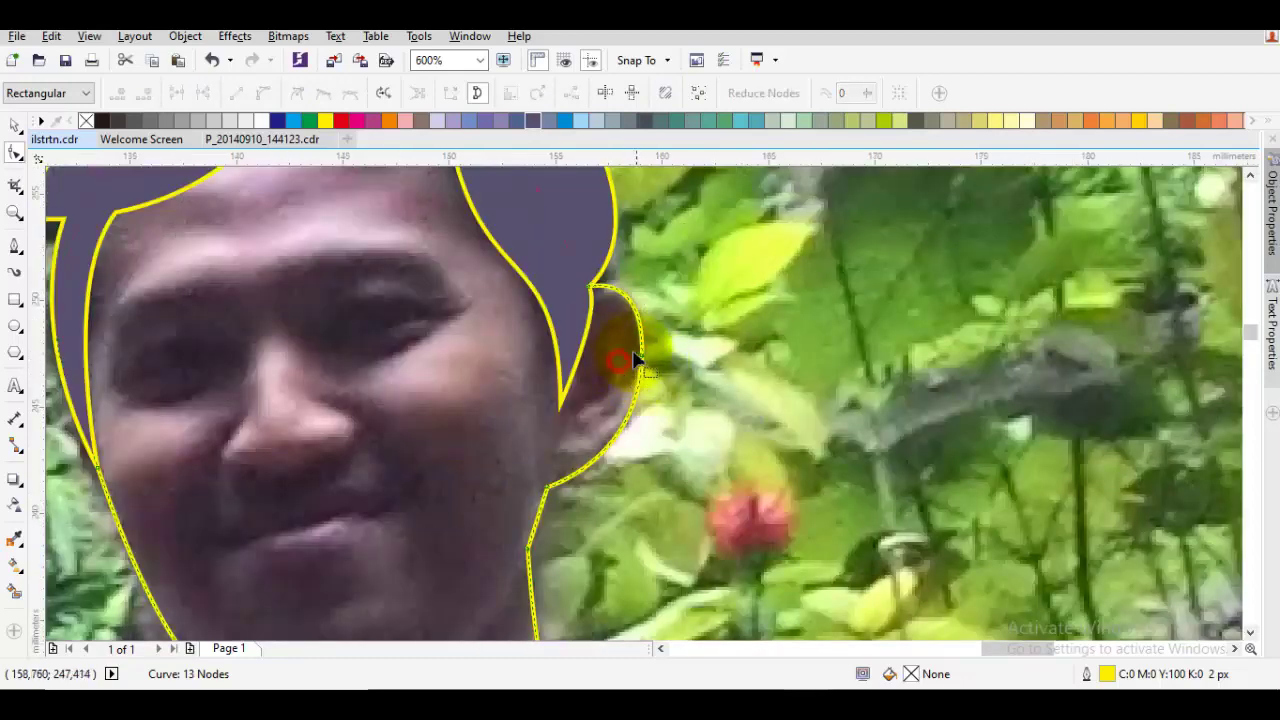
pyautogui.scroll(-2, 663, 396)
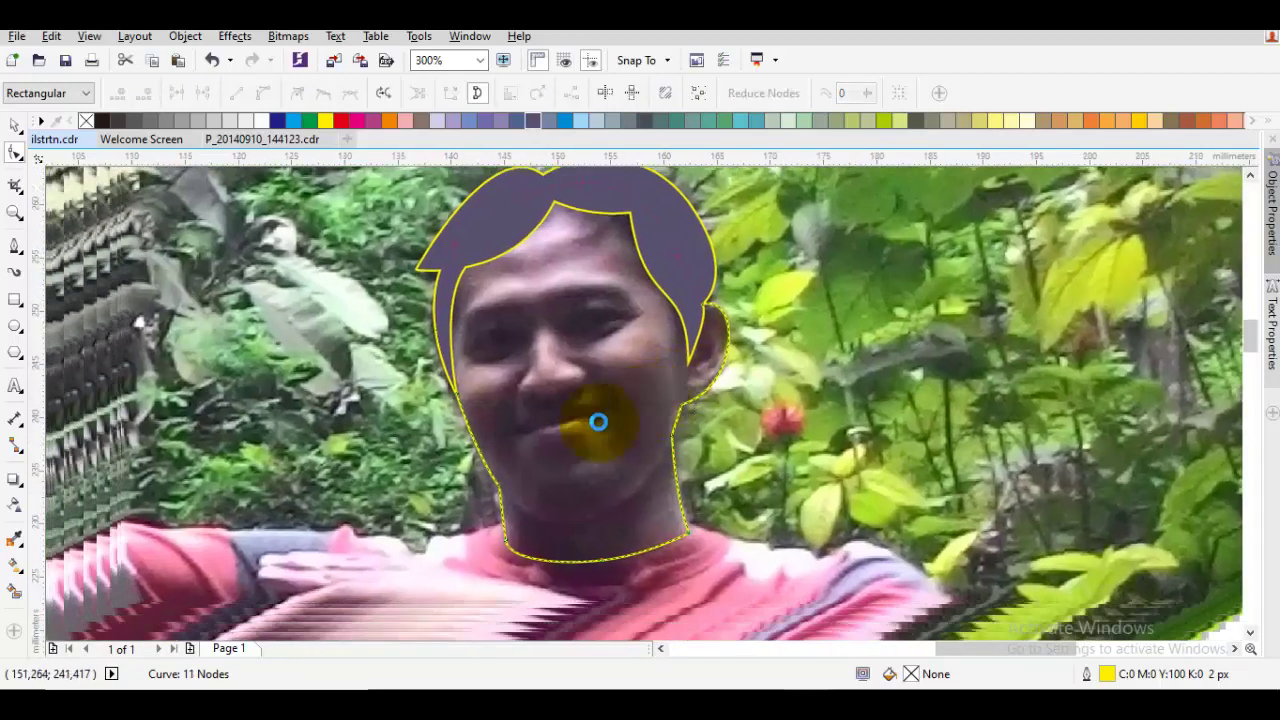
# Start a chin shadow shape with the Pen tool just outside the left jaw, curving it through the jaw corner
pyautogui.press('space')
pyautogui.click(557, 500)
pyautogui.scroll(2, 557, 500)
pyautogui.moveTo(549, 486); pyautogui.dragTo(634, 591)
pyautogui.press('space')
pyautogui.press('space')
pyautogui.click(429, 383)
pyautogui.click(532, 524)
pyautogui.press('F10')
pyautogui.press('space')
pyautogui.click(408, 453)
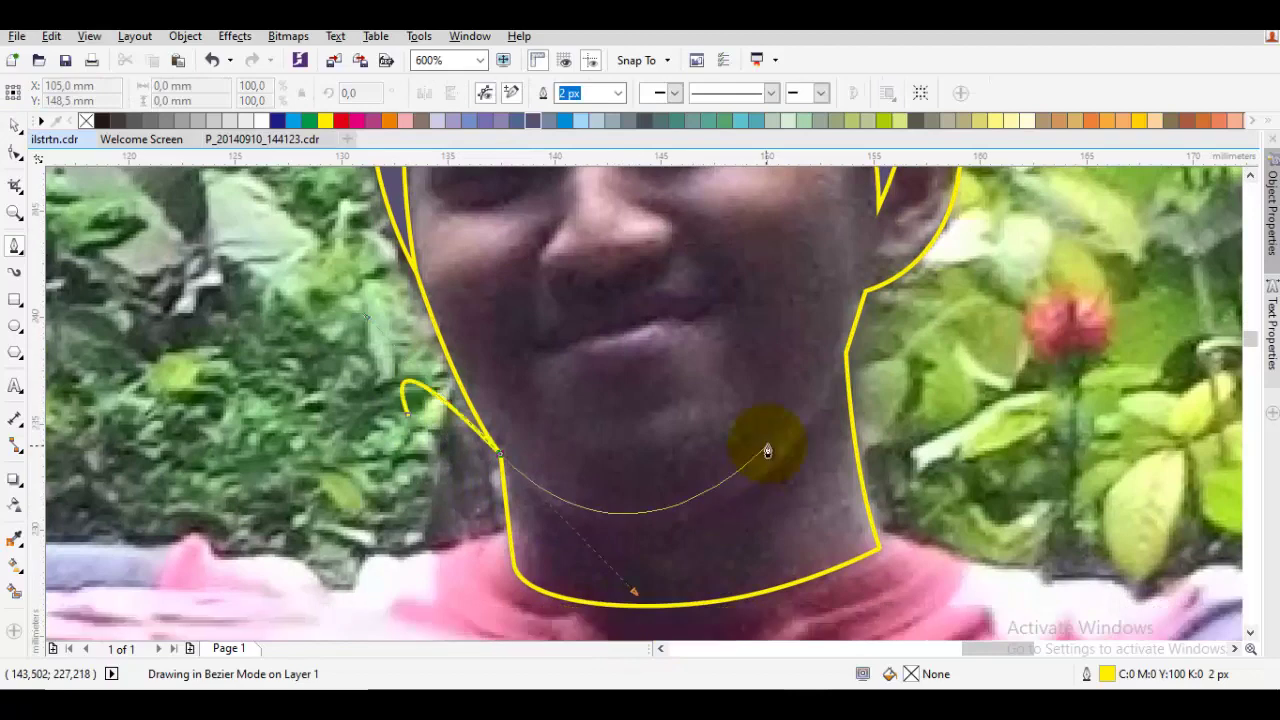
# Curve the chin shadow shape under the chin to the right side of the neck and back across the neck, closing it
pyautogui.click(832, 393)
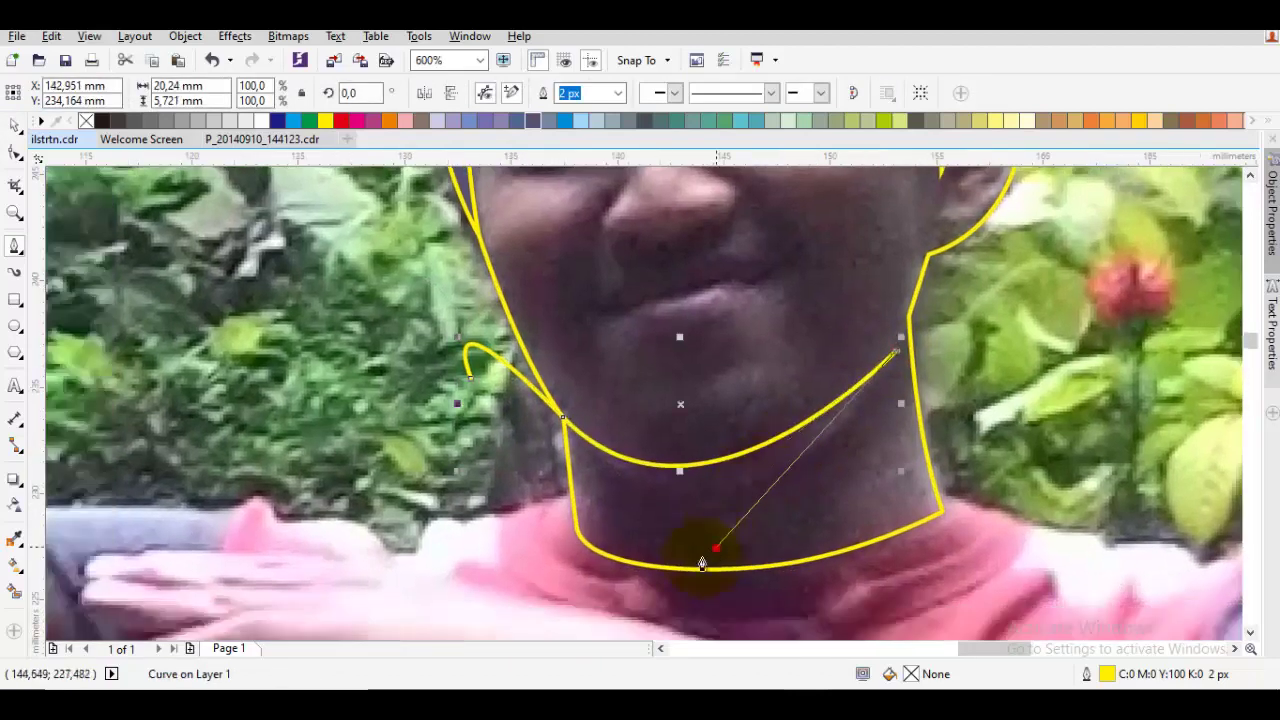
pyautogui.moveTo(702, 565); pyautogui.dragTo(600, 580)
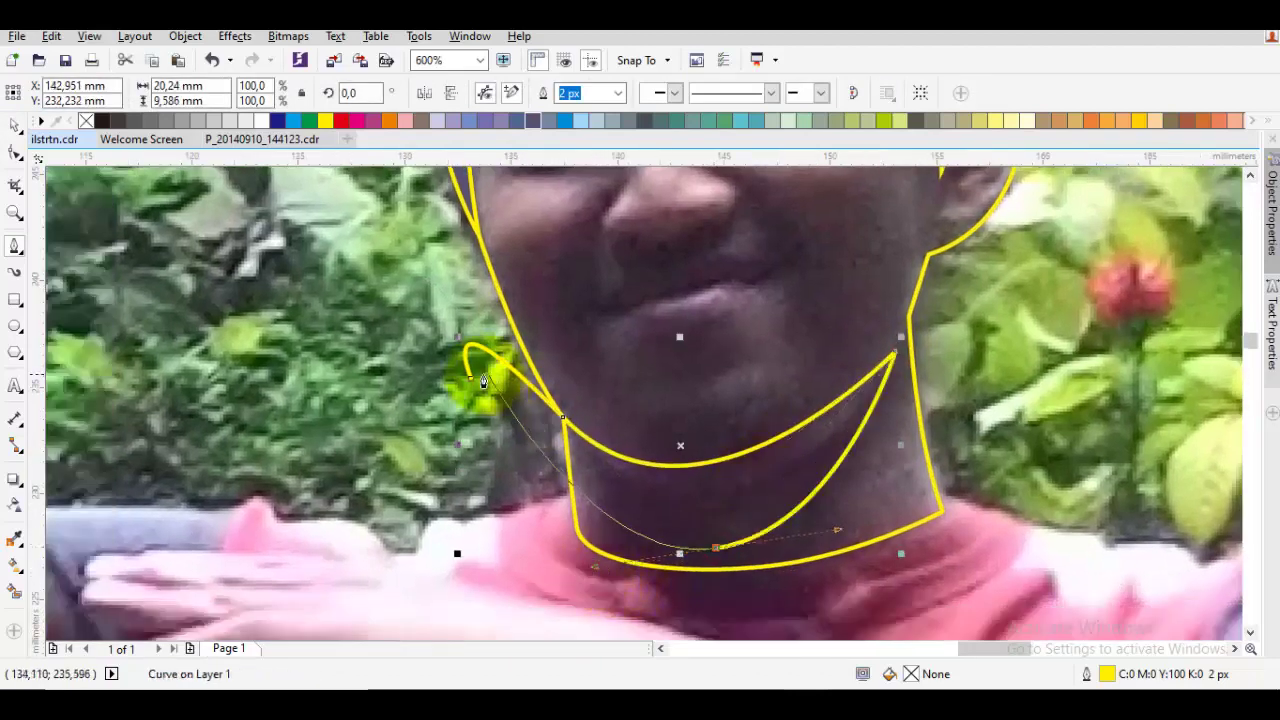
pyautogui.click(472, 380)
pyautogui.click(637, 497)
# Lower the shadow's upper curve beneath the chin and adjust the handles of its bottom node with the Shape tool
pyautogui.press('F10')
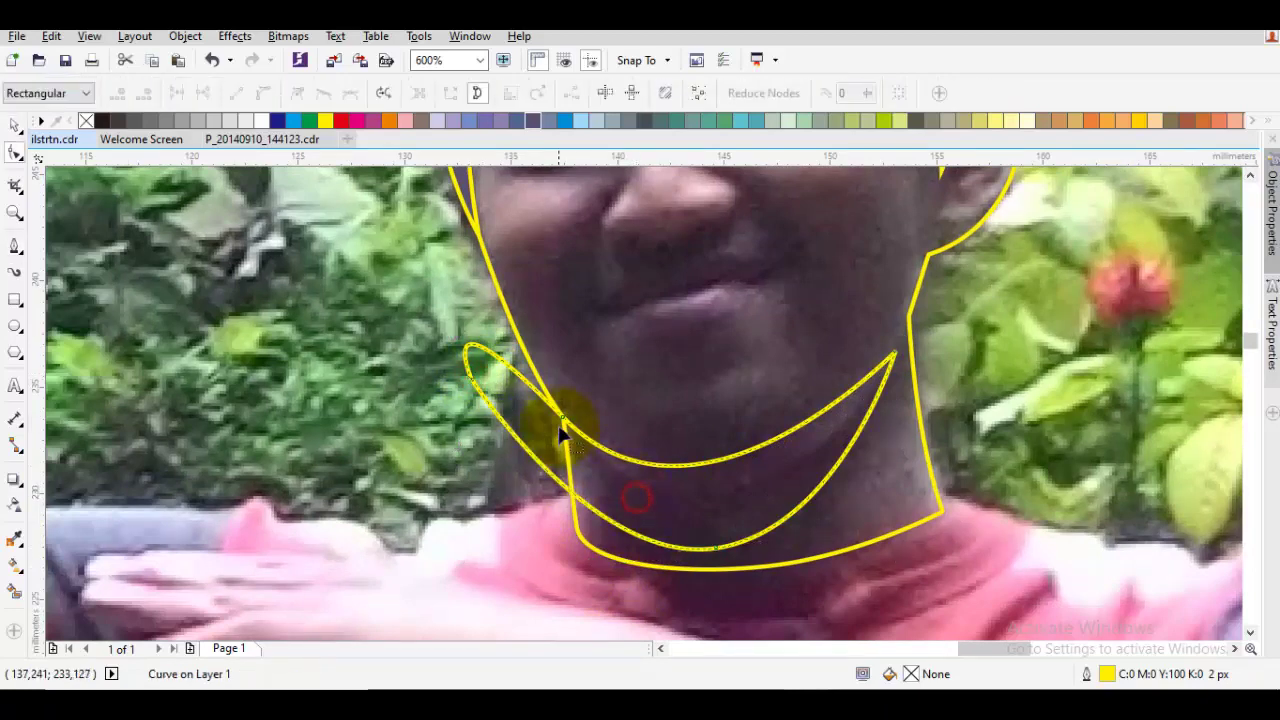
pyautogui.click(561, 422)
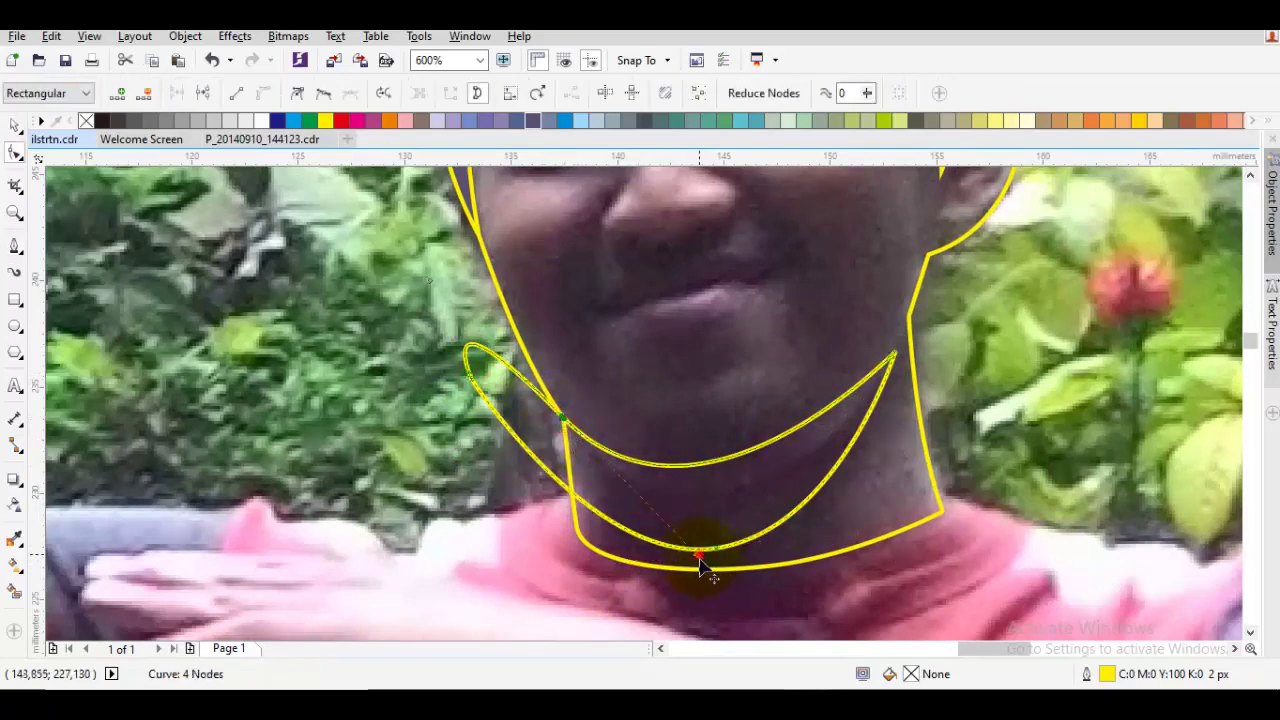
pyautogui.moveTo(701, 562); pyautogui.dragTo(711, 603)
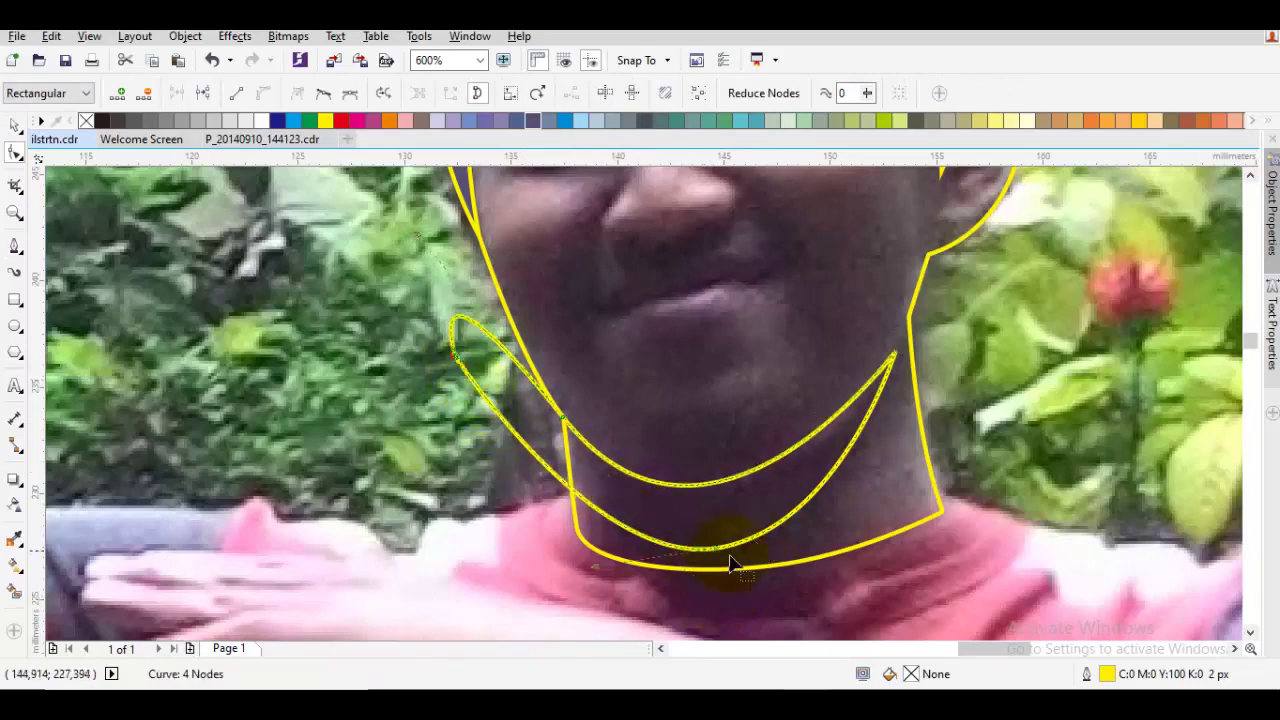
pyautogui.scroll(1, 708, 548)
pyautogui.moveTo(704, 552); pyautogui.dragTo(961, 544)
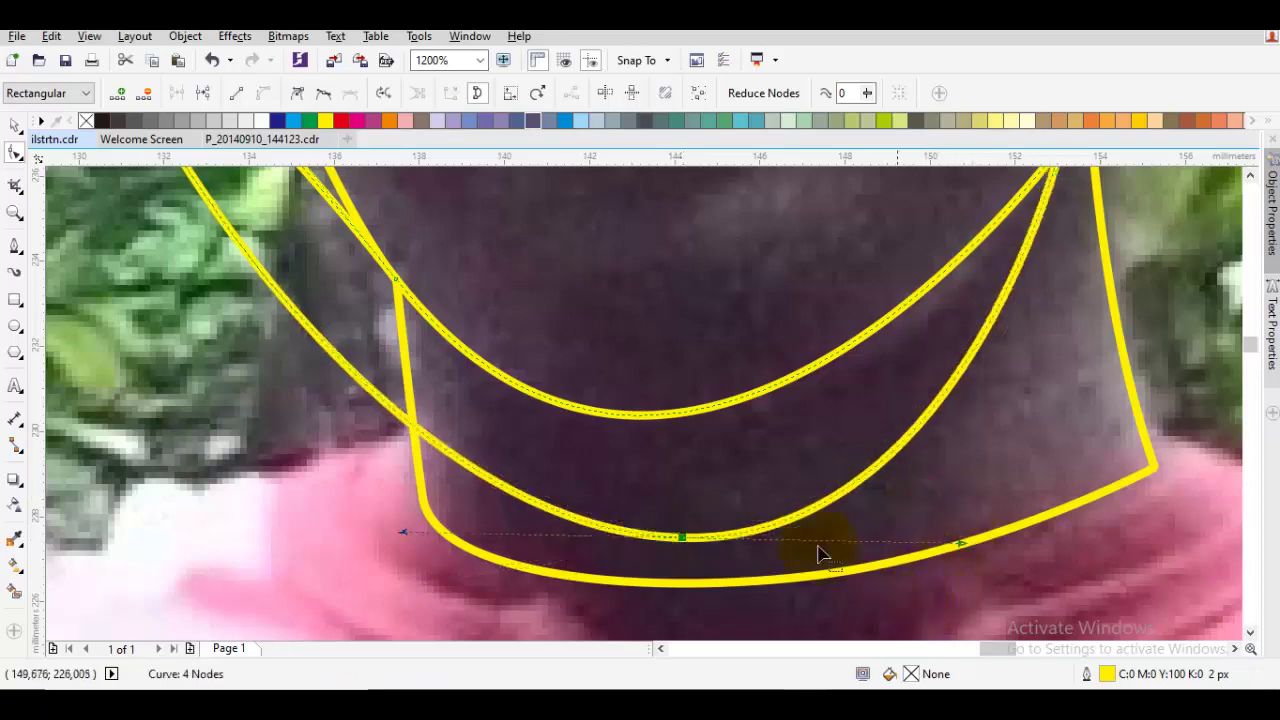
# Add a node on the shadow's lower left edge and reshape the curve so it bows fuller across the neck
pyautogui.scroll(1, 440, 457)
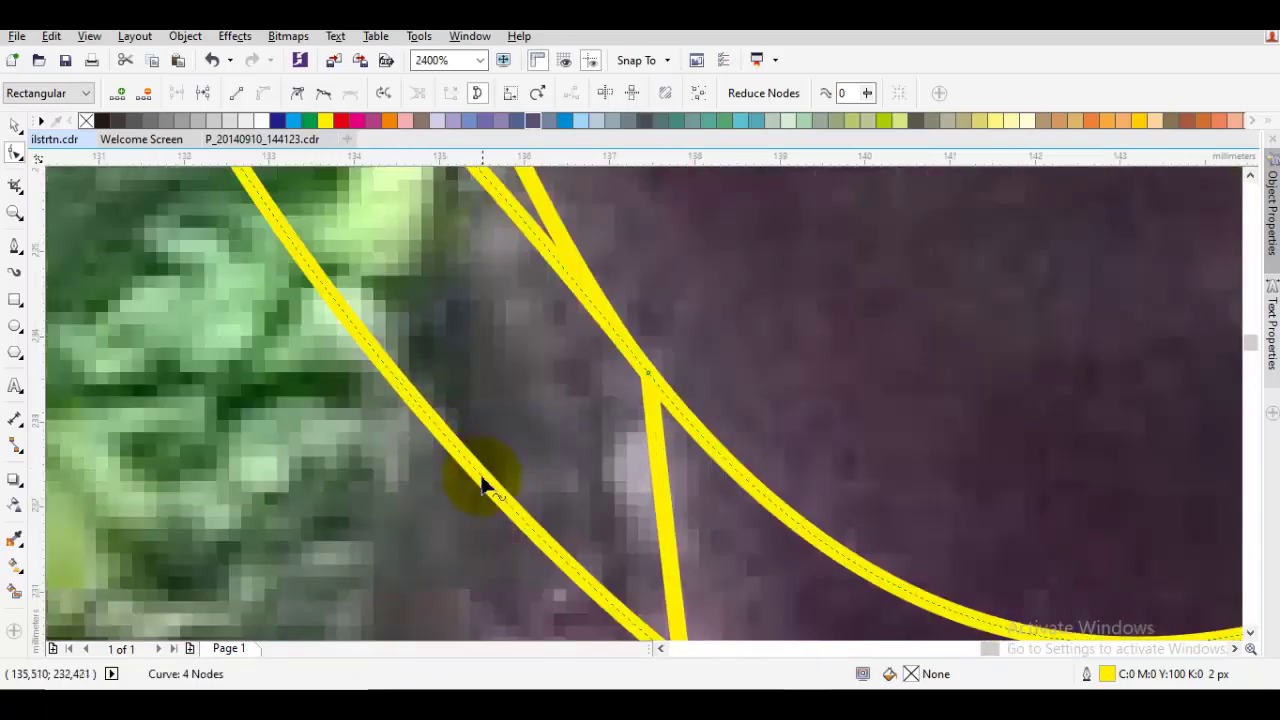
pyautogui.doubleClick(481, 485)
pyautogui.moveTo(523, 343); pyautogui.dragTo(551, 371)
pyautogui.scroll(-1, 555, 360)
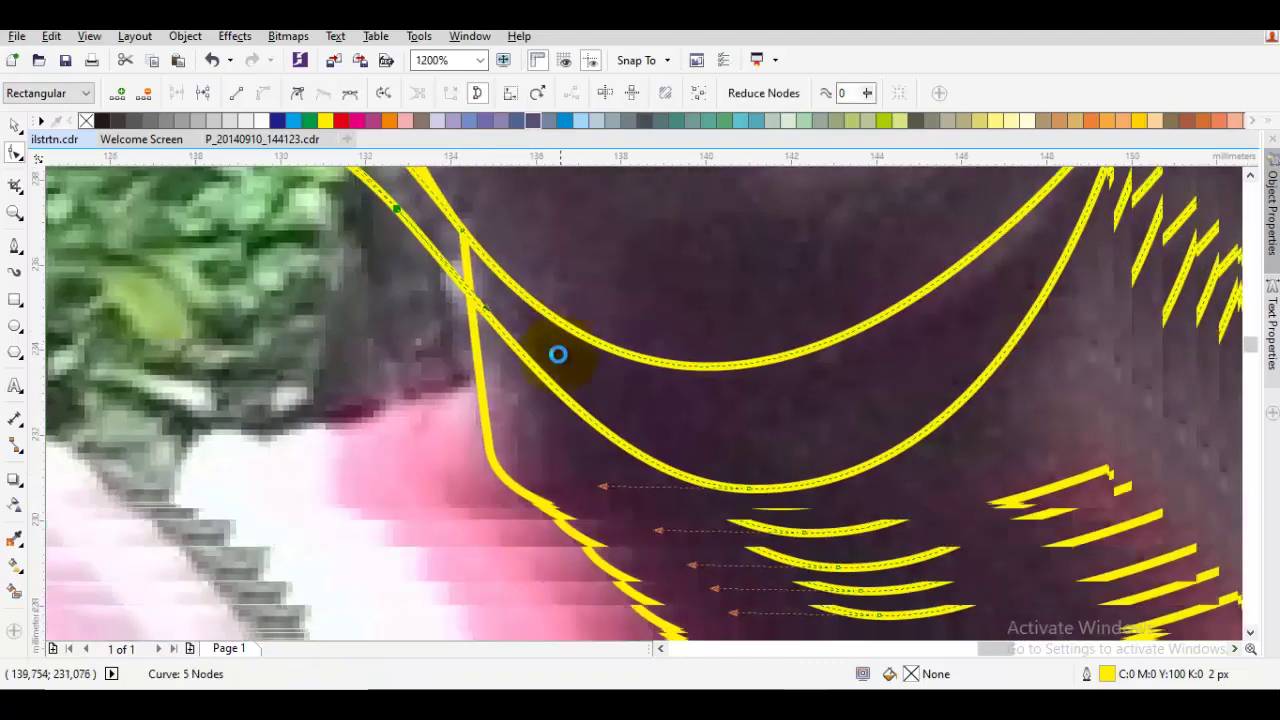
pyautogui.moveTo(605, 495); pyautogui.dragTo(571, 500)
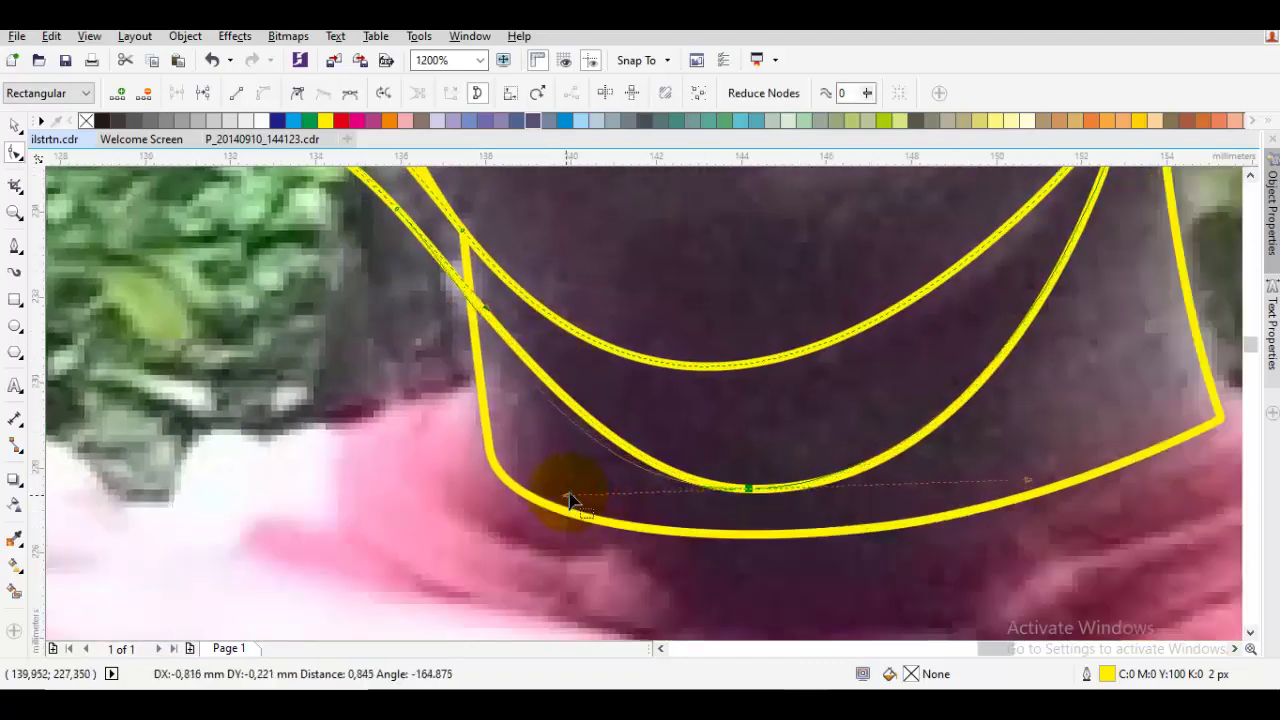
# Intersect the shadow shape with the face shape and delete the original shadow that overhangs the jaw
pyautogui.scroll(-1, 571, 500)
pyautogui.press('space')
pyautogui.keyDown('shift'); pyautogui.click(773, 468); pyautogui.keyUp('shift')
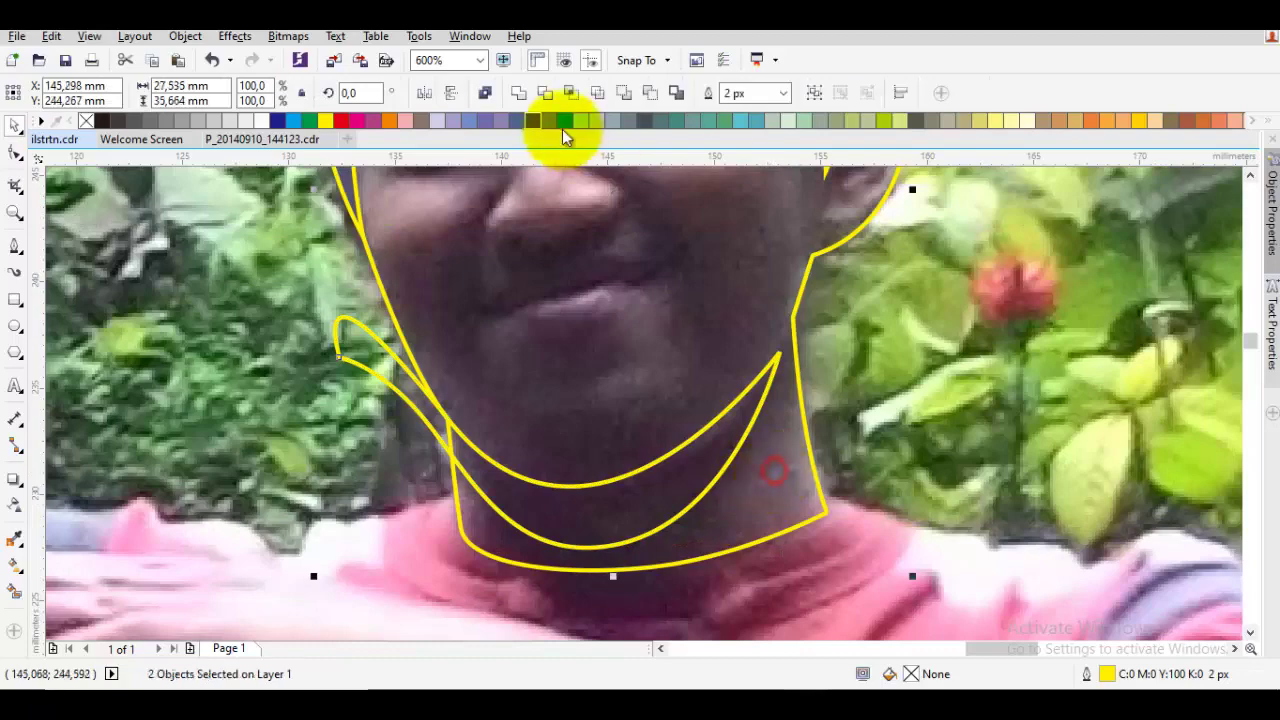
pyautogui.click(398, 303)
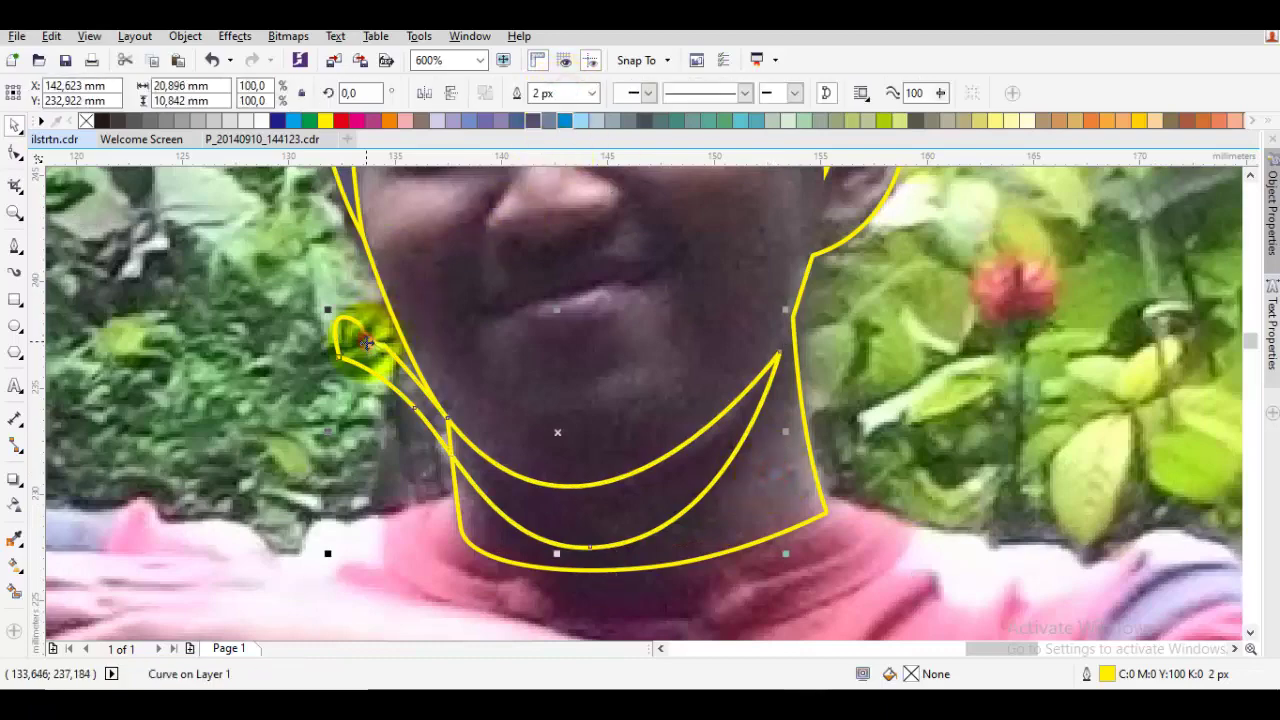
pyautogui.rightClick(368, 203)
pyautogui.click(424, 413)
# Fill the face shape with the light skin colour C:0 M:20 Y:40 K:0
pyautogui.scroll(-3, 424, 420)
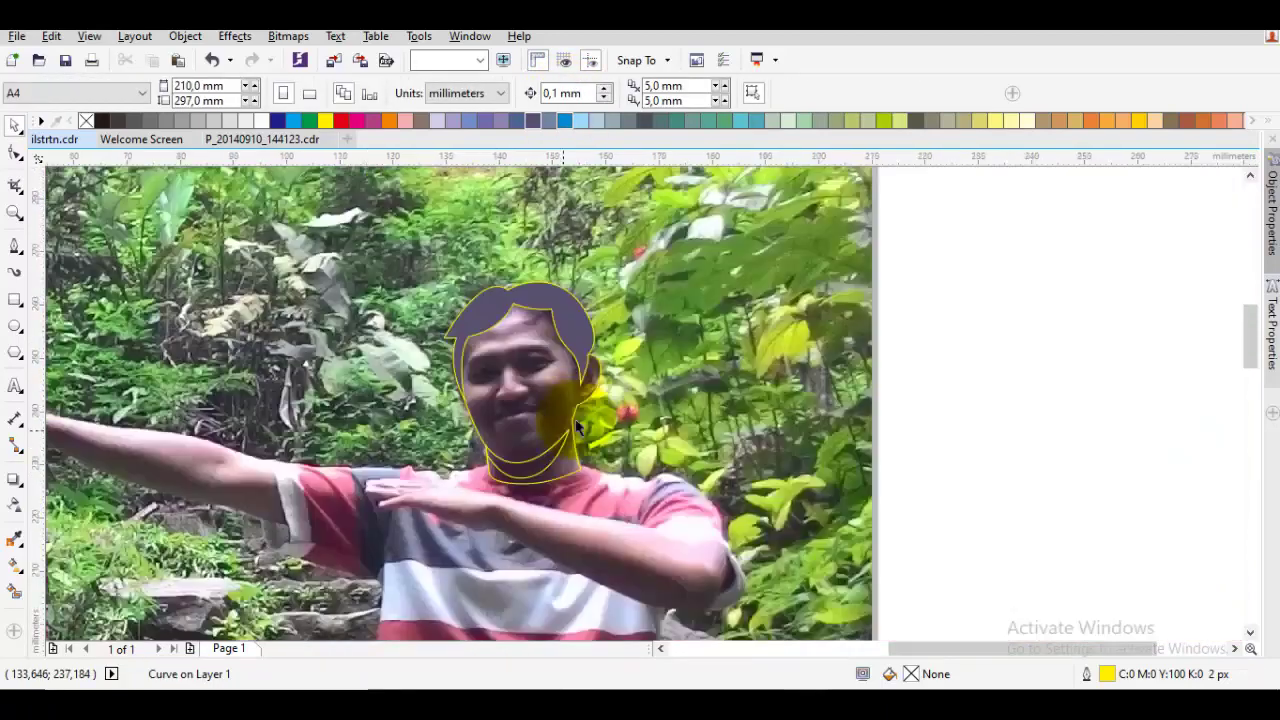
pyautogui.scroll(2, 419, 437)
pyautogui.moveTo(419, 437); pyautogui.dragTo(590, 365)
pyautogui.click(593, 373)
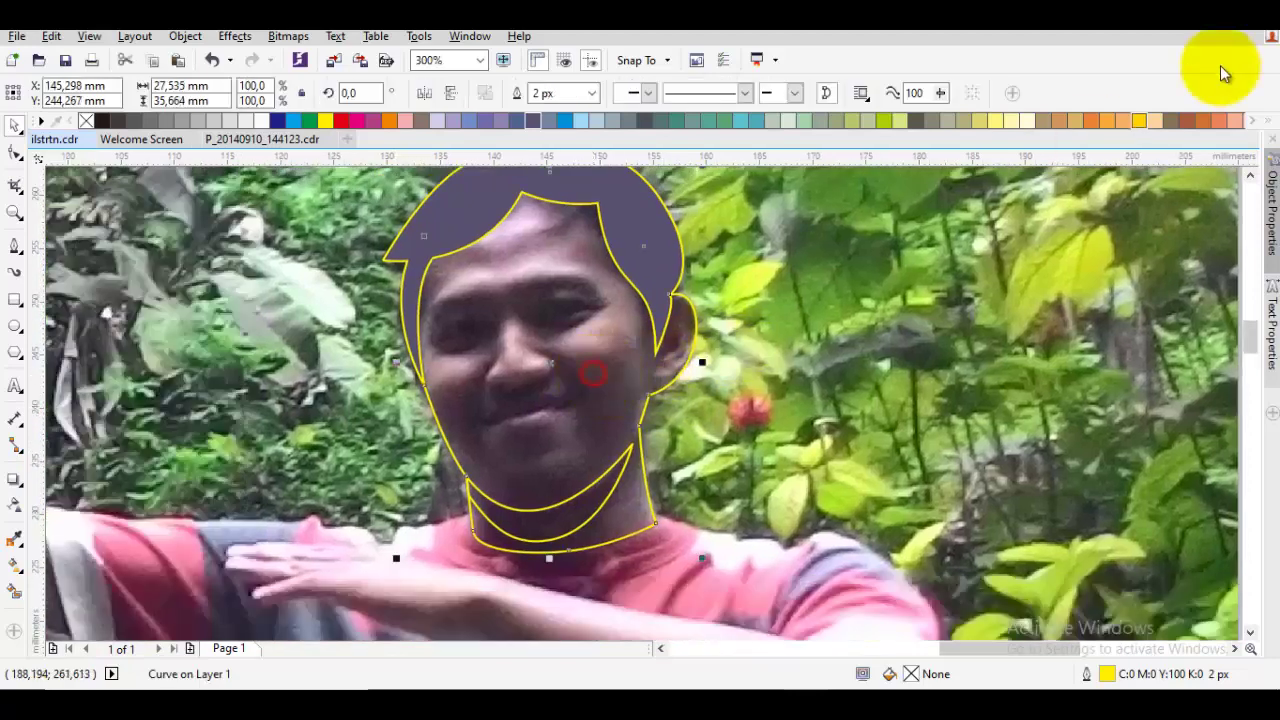
pyautogui.click(1157, 122)
# Sample the face's skin colour, darken it to C:13 M:36 Y:49 K:0 and fill the chin shadow with it
pyautogui.press('i')
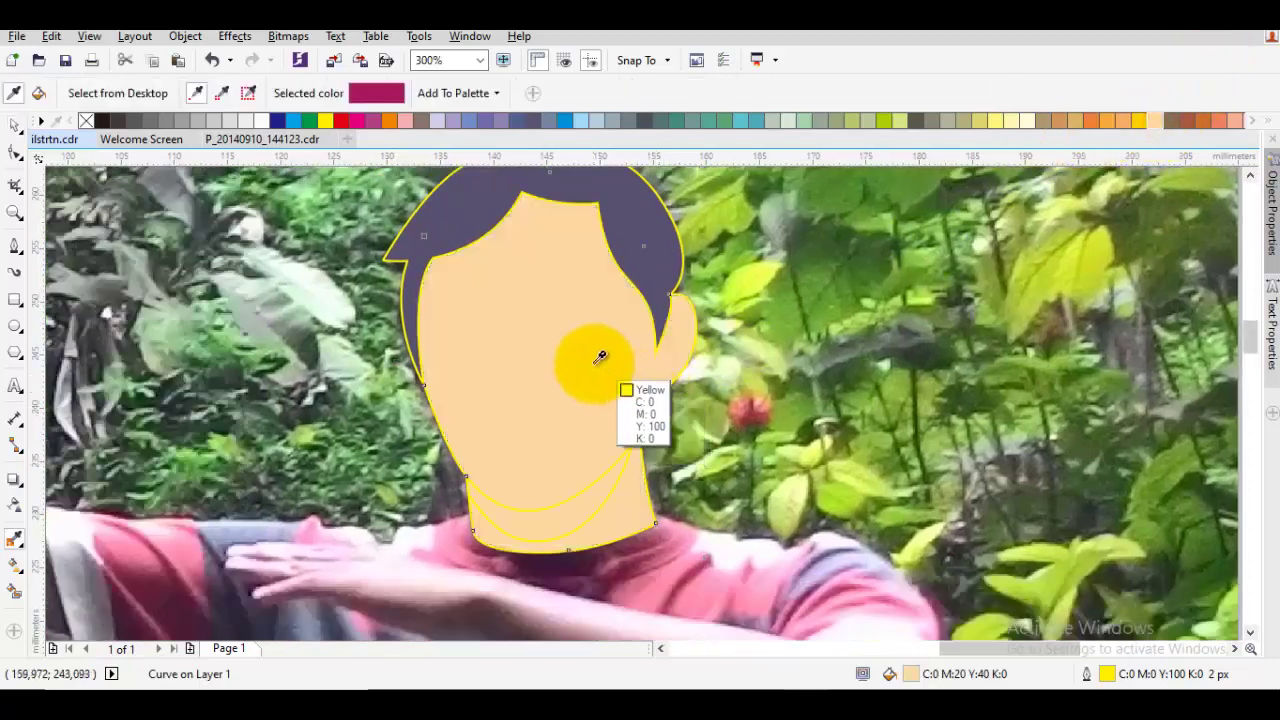
pyautogui.click(593, 363)
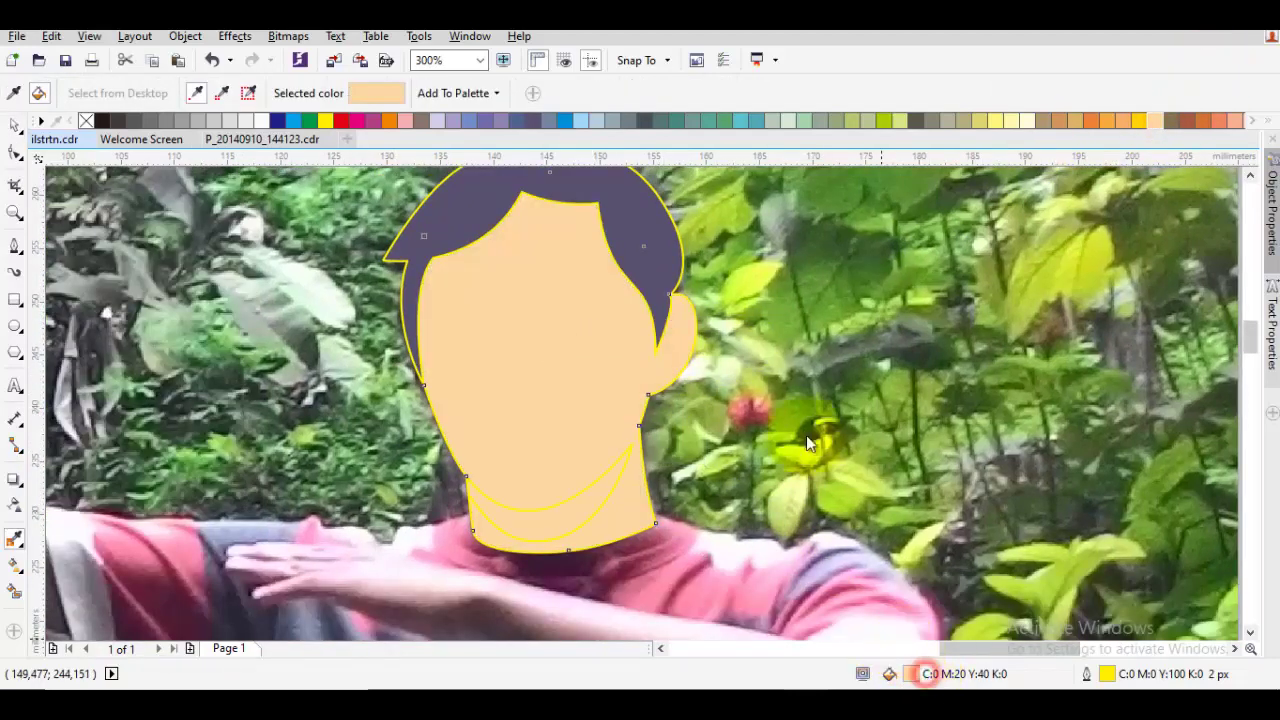
pyautogui.click(768, 265)
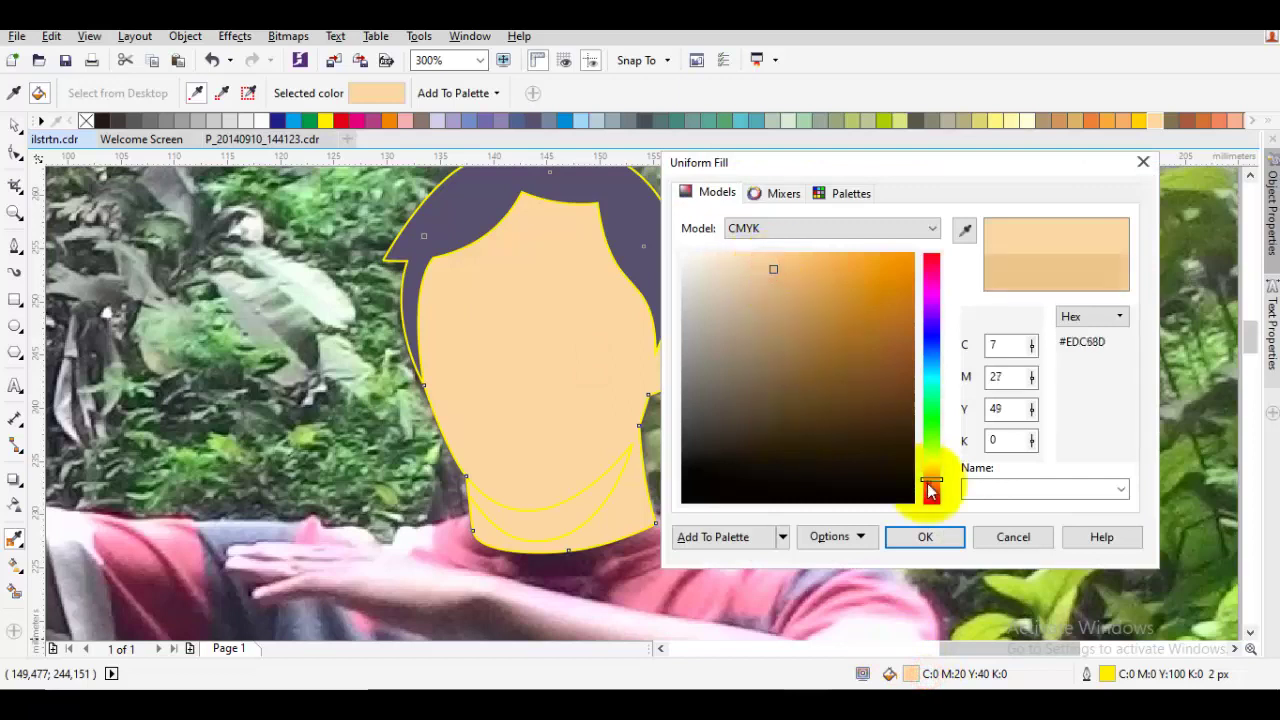
pyautogui.moveTo(930, 489); pyautogui.dragTo(930, 484)
pyautogui.click(774, 280)
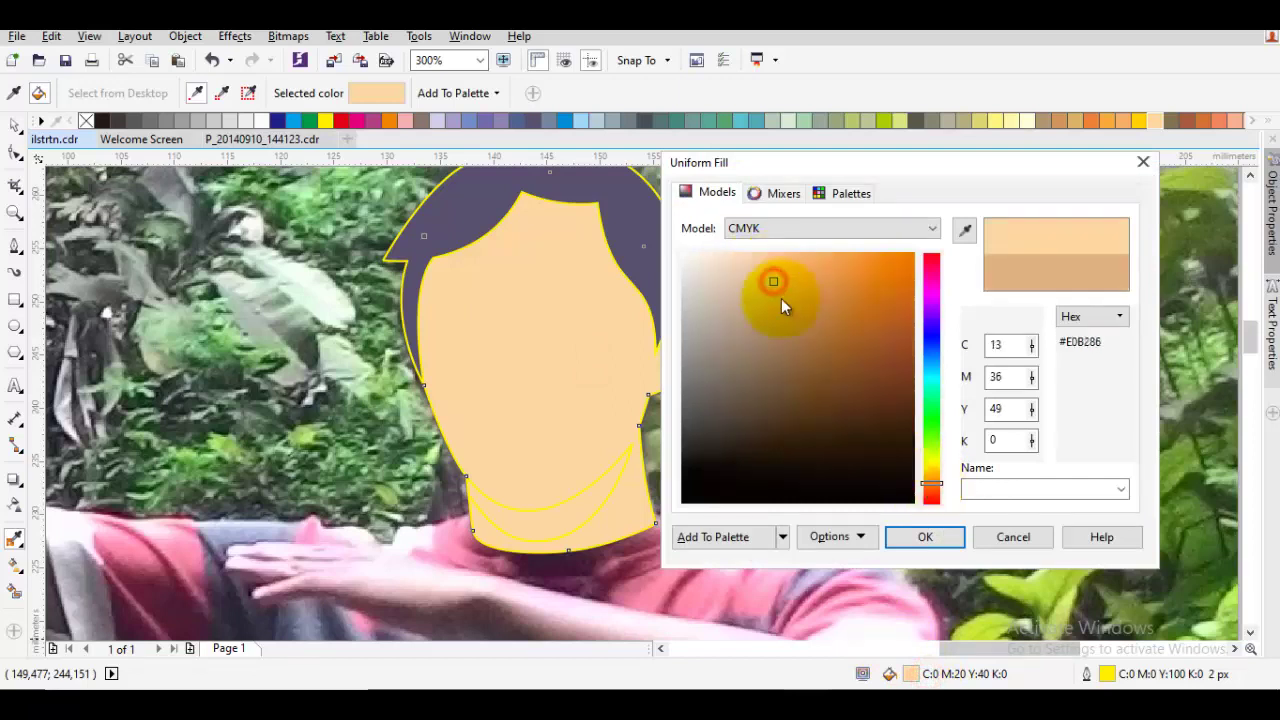
pyautogui.click(925, 537)
pyautogui.click(562, 509)
pyautogui.press('space')
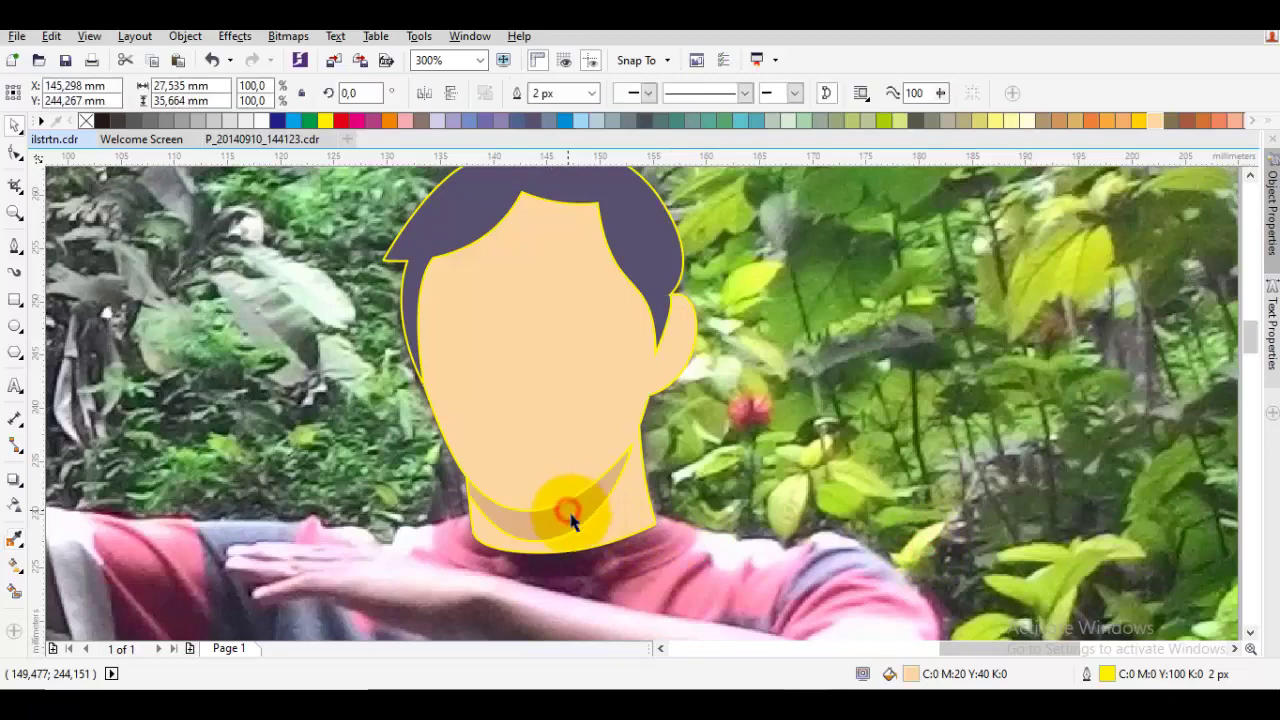
# Select the hair, face and chin shadow shapes together and remove their yellow outlines
pyautogui.press('Escape')
pyautogui.scroll(-4, 563, 512)
pyautogui.moveTo(820, 543); pyautogui.dragTo(259, 314)
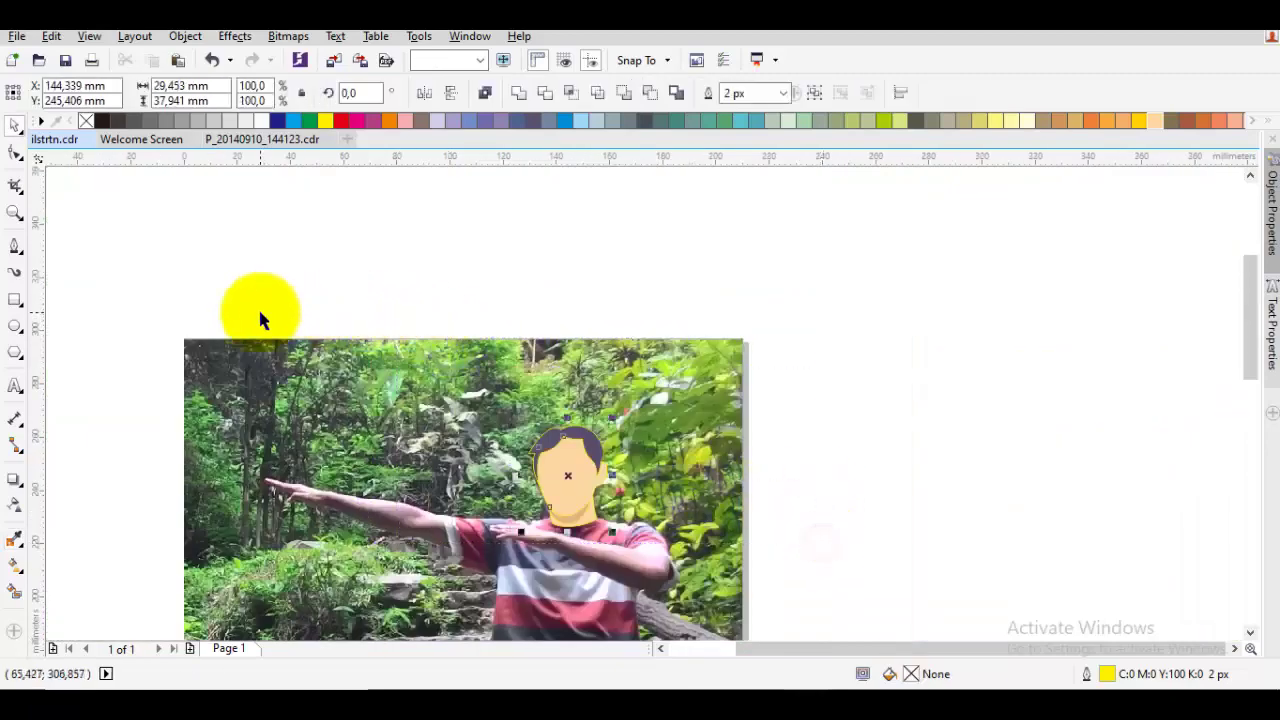
pyautogui.click(874, 517)
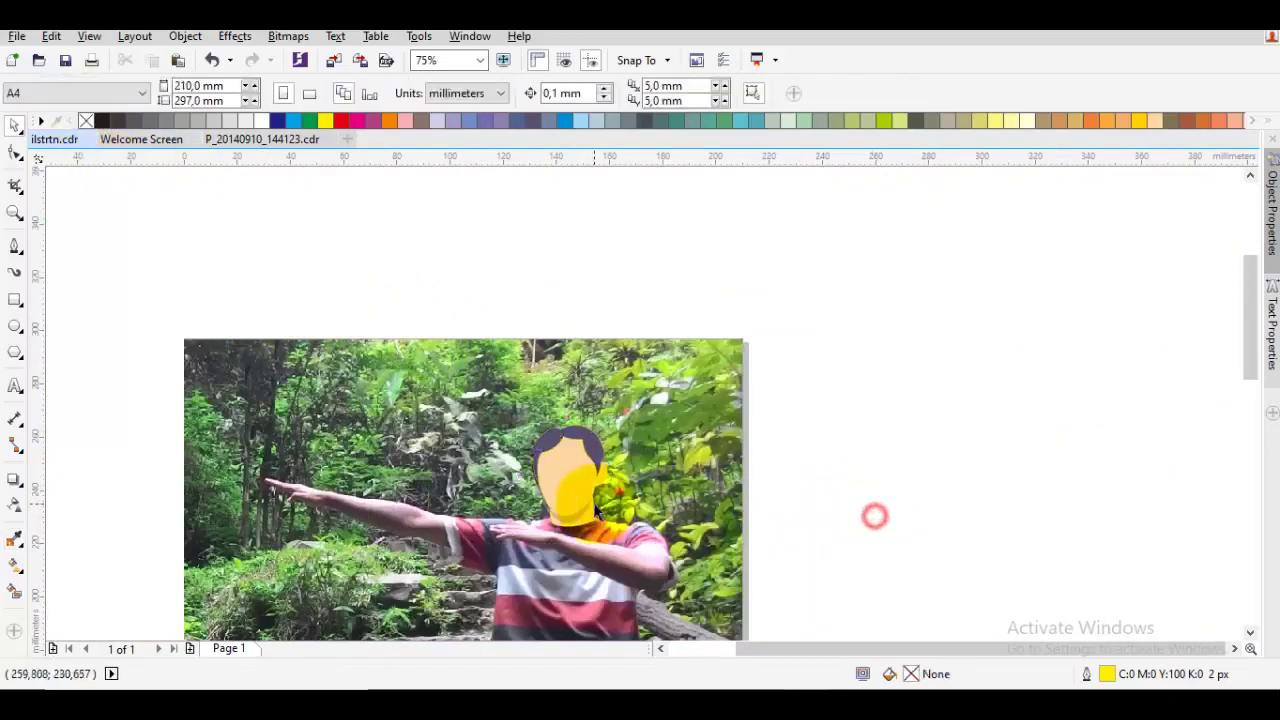
# Darken the hair shape's fill to a deep purple, C:83 M:84 Y:59 K:34
pyautogui.scroll(2, 586, 460)
pyautogui.click(597, 372)
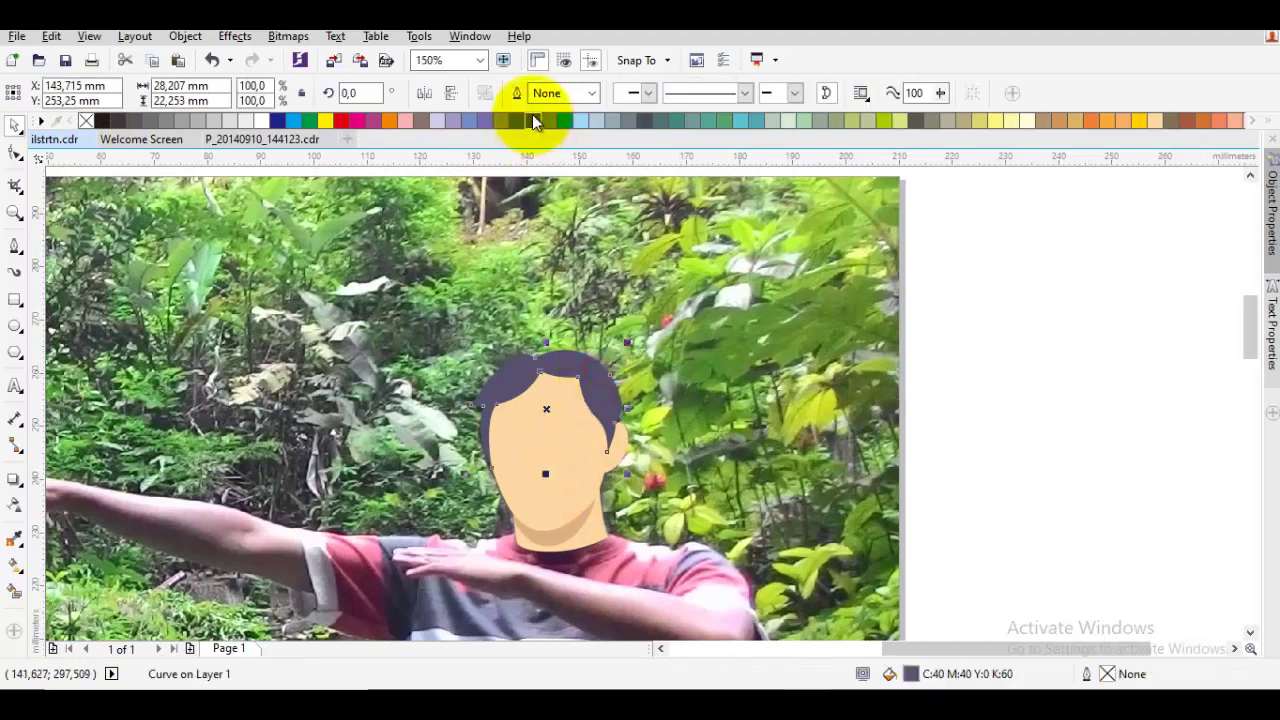
pyautogui.click(534, 119)
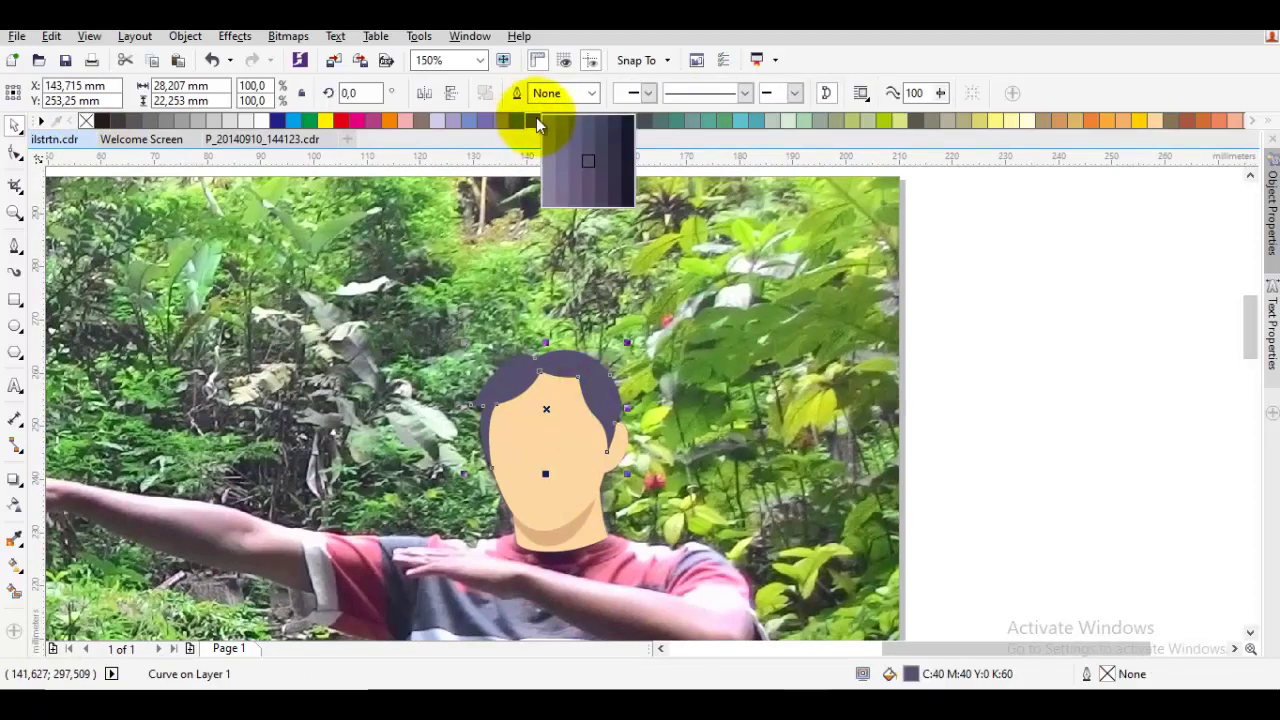
pyautogui.click(616, 176)
pyautogui.click(954, 384)
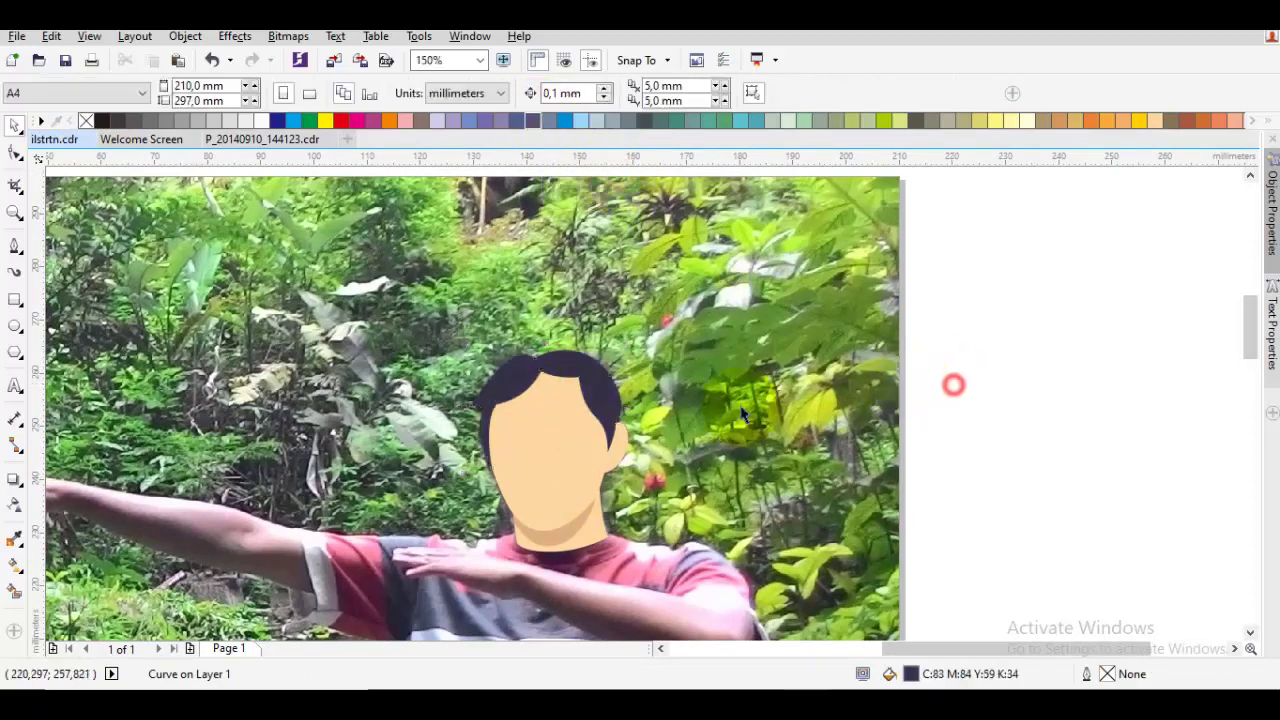
# Start the shirt outline inside the neck area below the chin and curve it down to the collar on the outstretched arm's side
pyautogui.moveTo(672, 416); pyautogui.dragTo(743, 334)
pyautogui.scroll(-1, 743, 334)
pyautogui.scroll(1, 674, 384)
pyautogui.scroll(1, 673, 390)
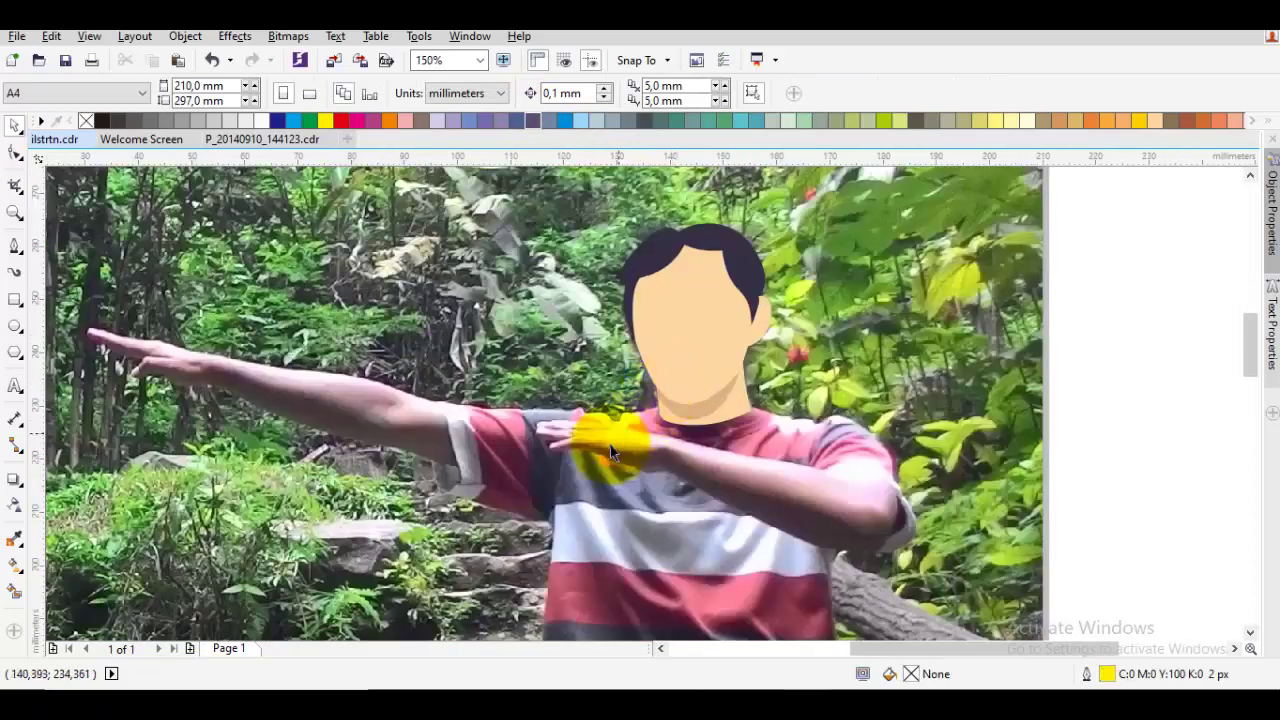
pyautogui.press('F5')
pyautogui.scroll(1, 676, 393)
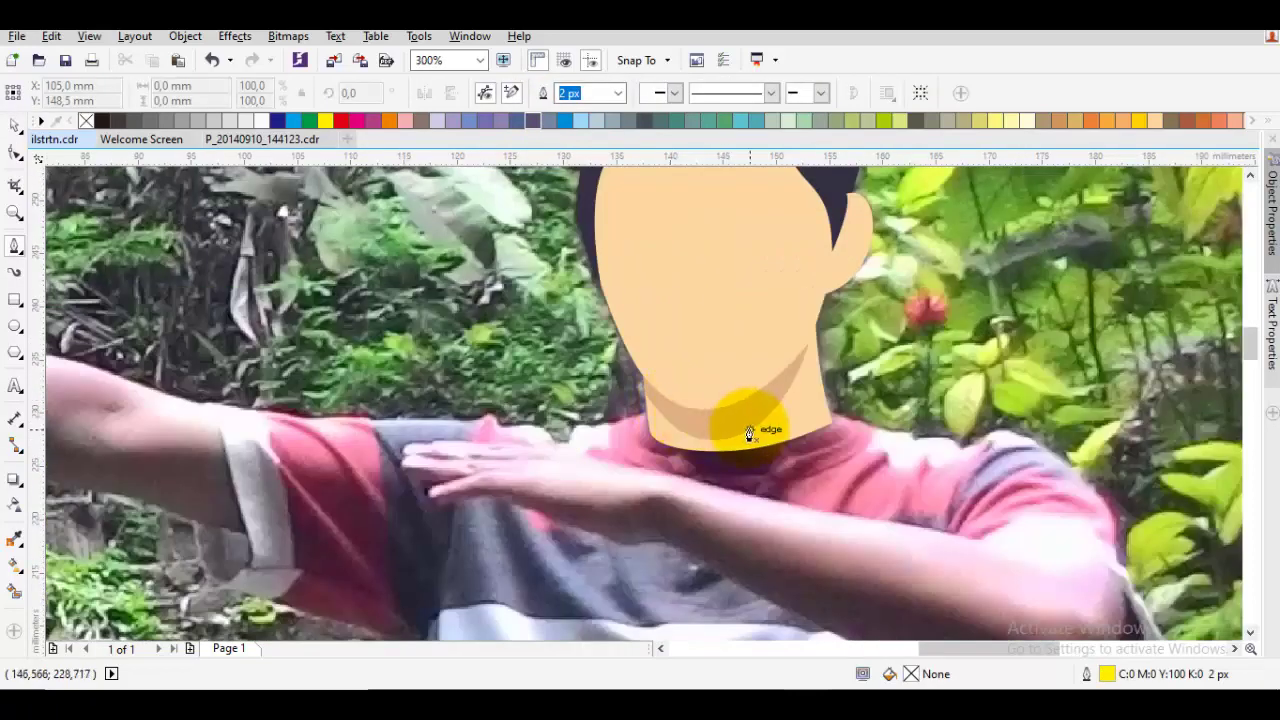
pyautogui.moveTo(727, 423); pyautogui.dragTo(655, 387)
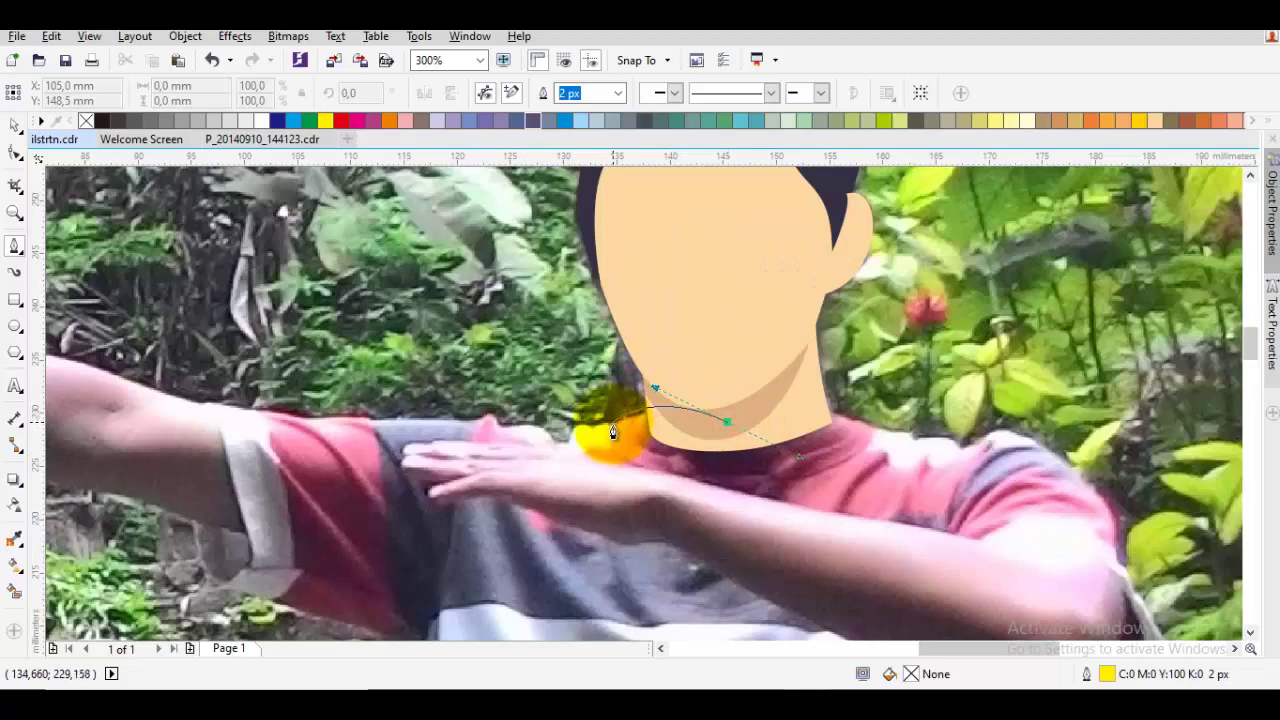
pyautogui.click(613, 424)
# Continue the outline over the shoulder to the wrist of the outstretched arm as a long sleeve, and back beneath it to the armpit
pyautogui.moveTo(354, 426); pyautogui.dragTo(744, 427)
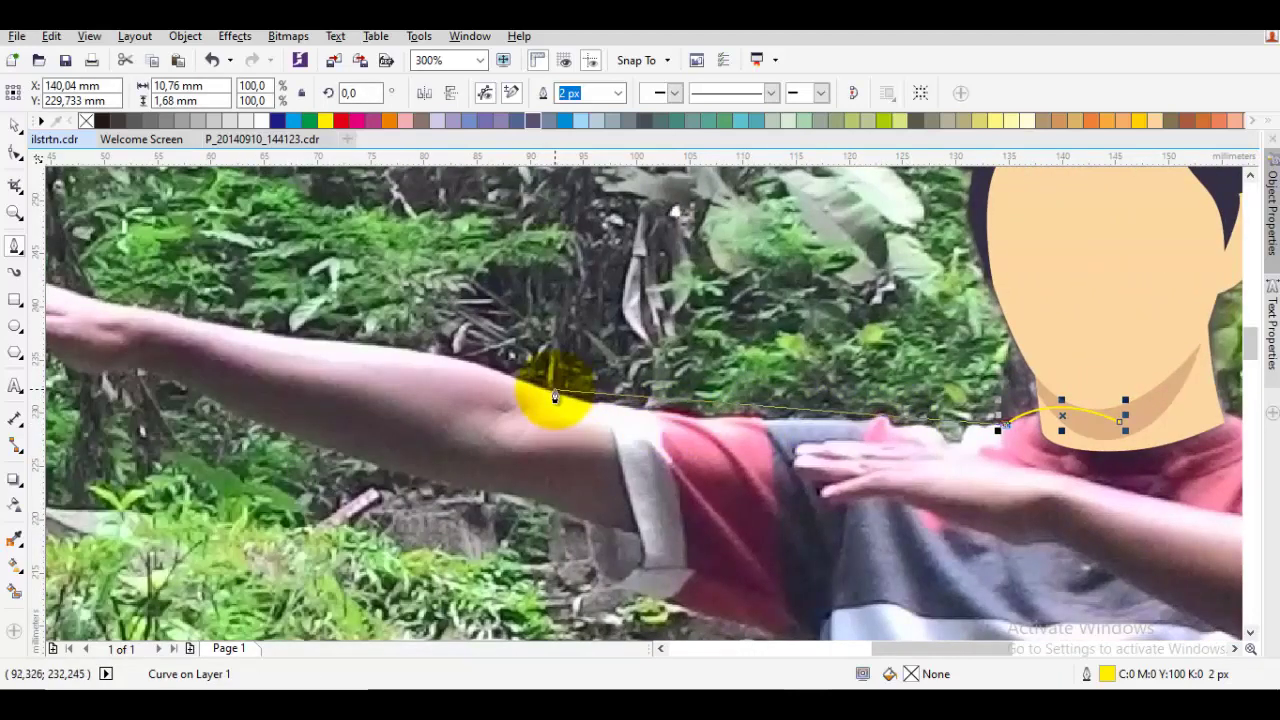
pyautogui.moveTo(547, 390); pyautogui.dragTo(357, 321)
pyautogui.moveTo(147, 320); pyautogui.dragTo(310, 389)
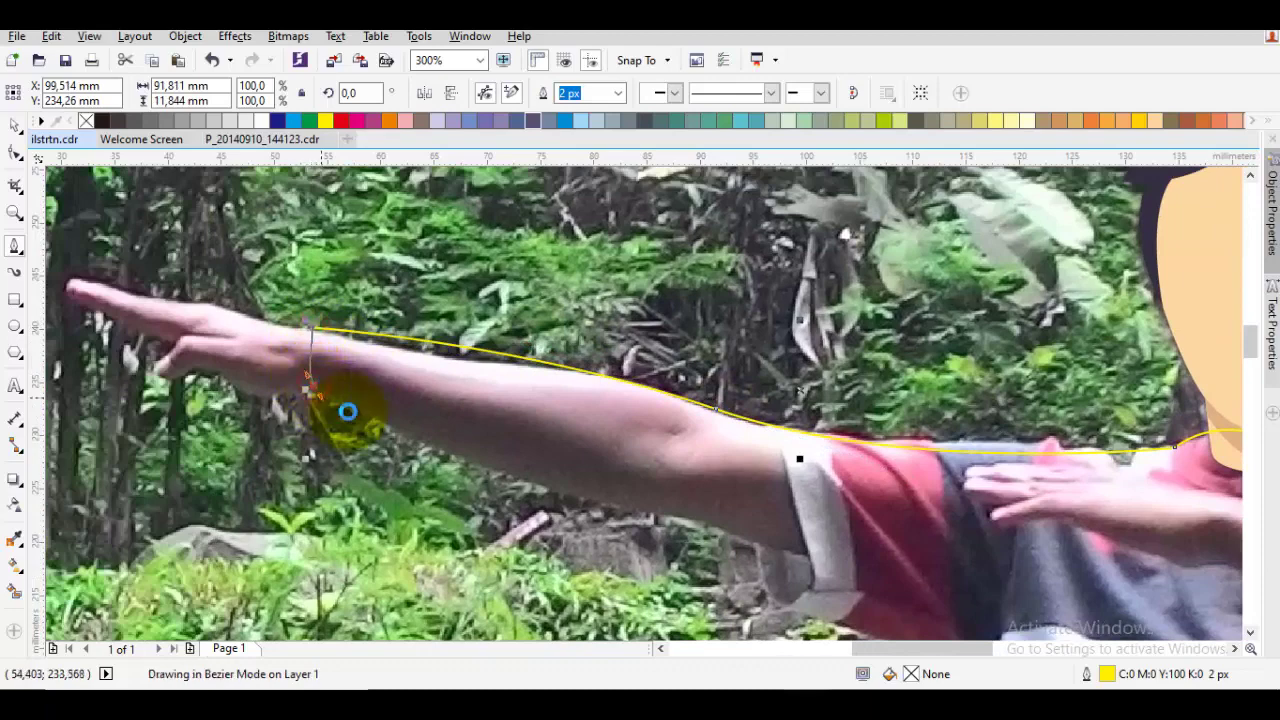
pyautogui.moveTo(458, 458); pyautogui.dragTo(258, 346)
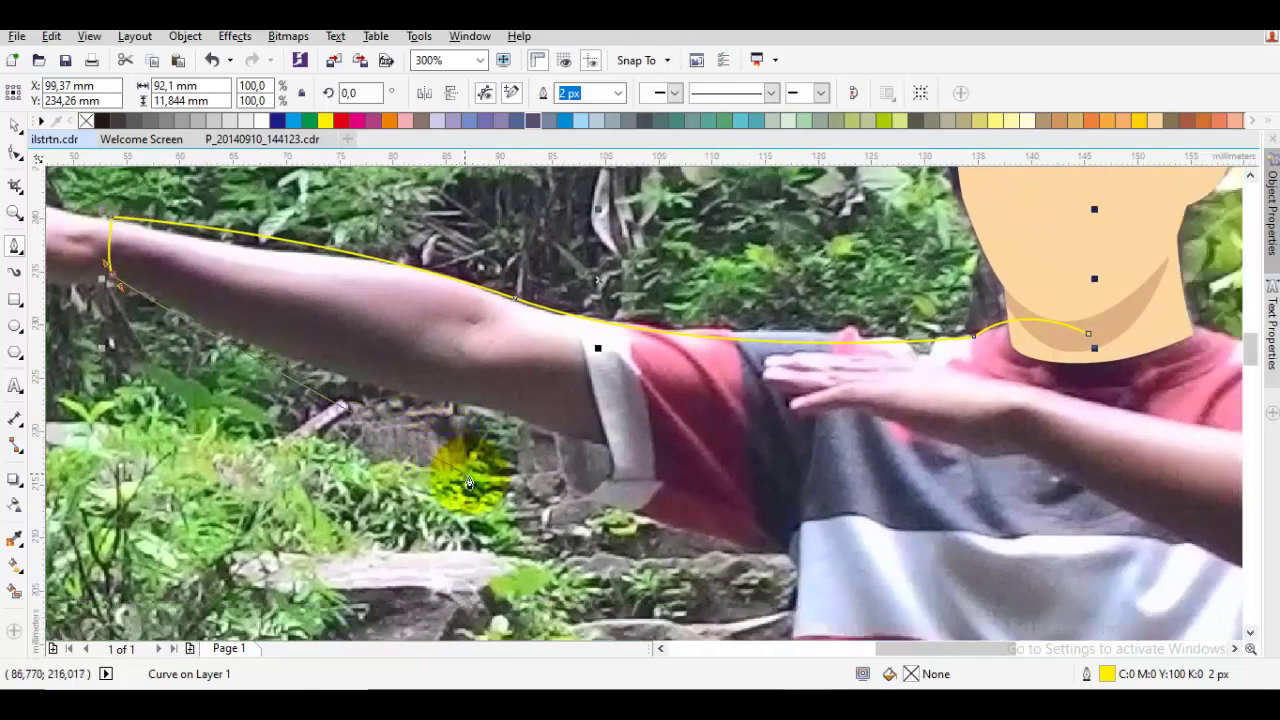
pyautogui.moveTo(500, 483); pyautogui.dragTo(694, 559)
pyautogui.moveTo(787, 556); pyautogui.dragTo(725, 461)
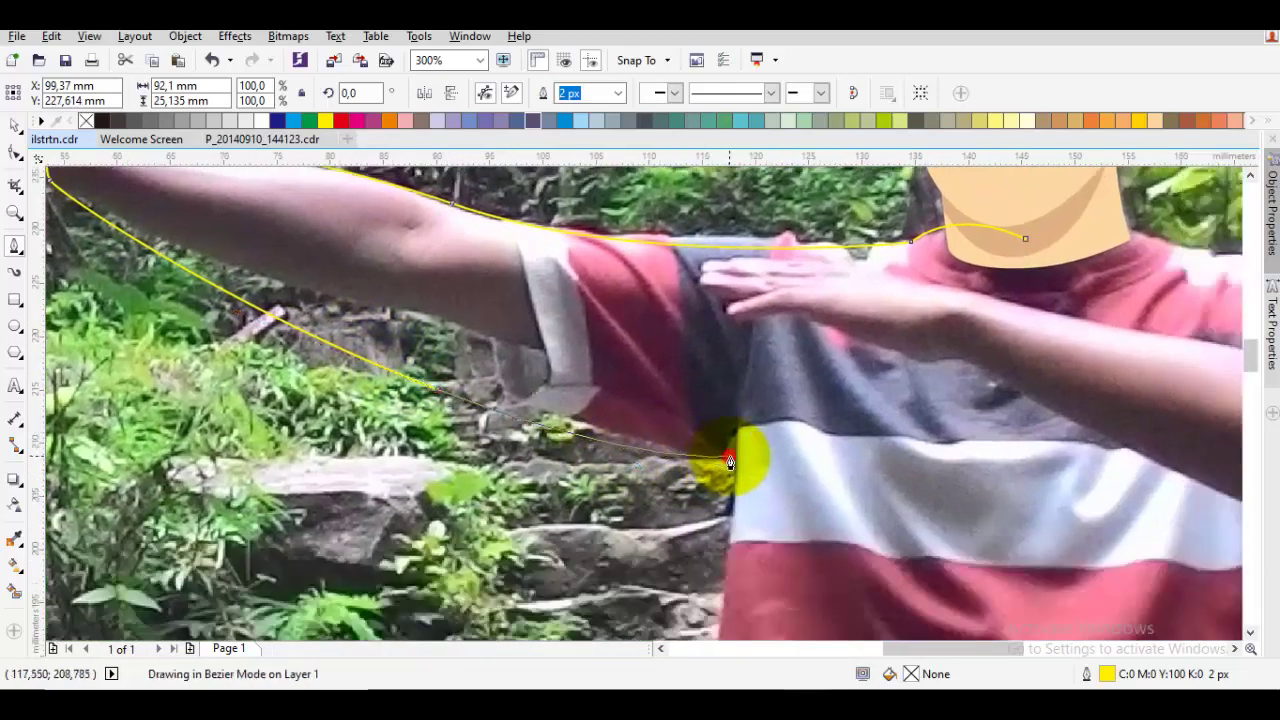
# Undo the first torso segment and retrace the side below the outstretched arm, flaring it out to the shirt's hem corner
pyautogui.scroll(-2, 730, 462)
pyautogui.scroll(-2, 737, 357)
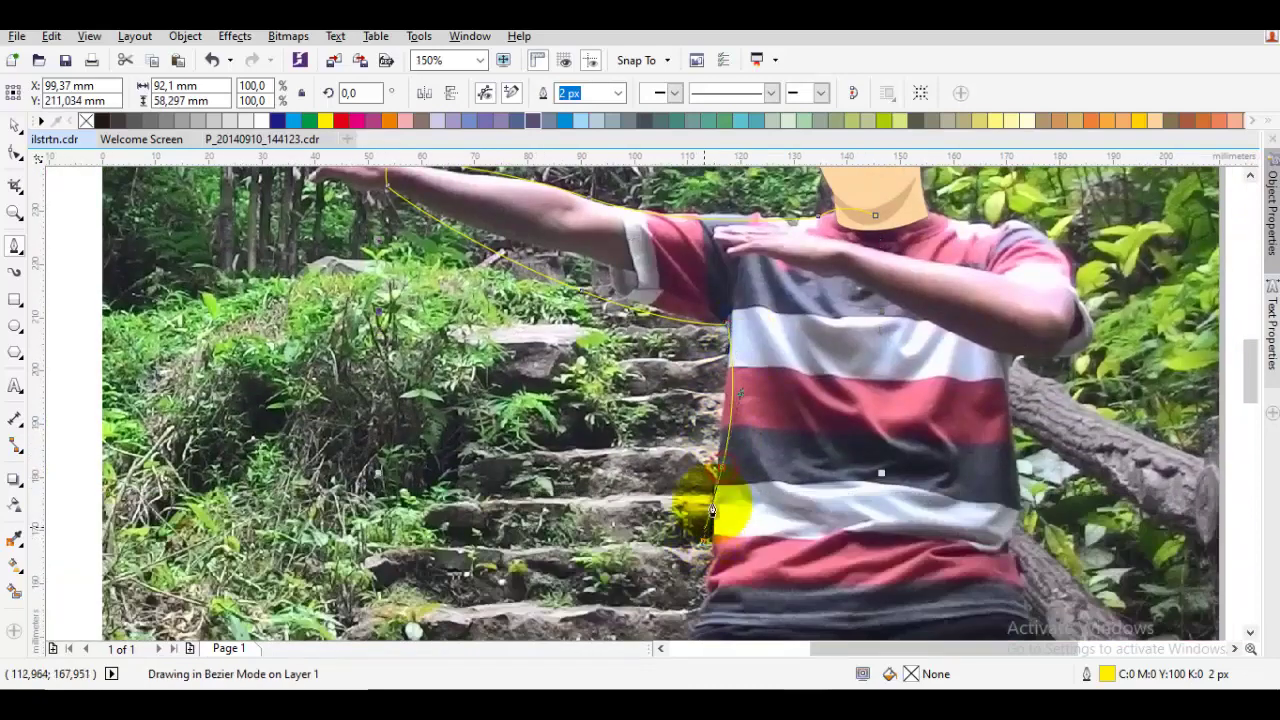
pyautogui.hotkey('ctrl', 'z')
pyautogui.moveTo(712, 510); pyautogui.dragTo(722, 395)
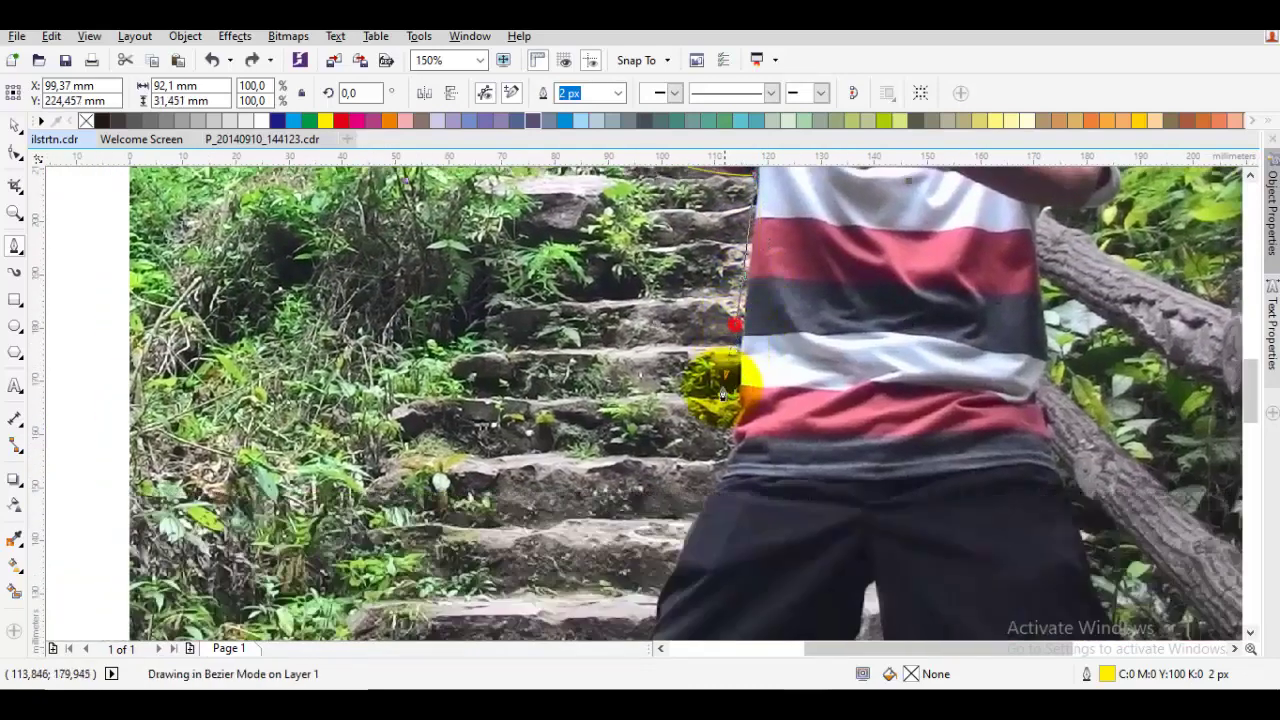
pyautogui.click(694, 475)
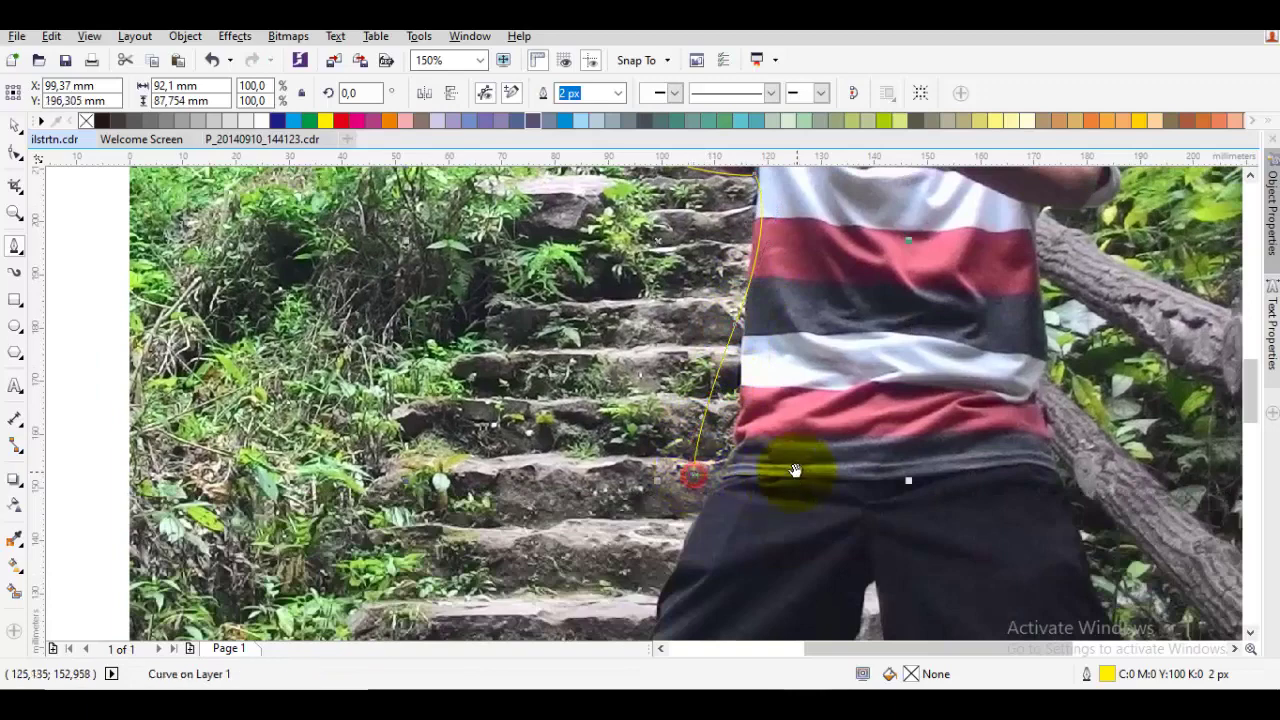
# Trace the hem across the waist and the shirt's opposite side up to below the bent elbow
pyautogui.moveTo(847, 473); pyautogui.dragTo(628, 443)
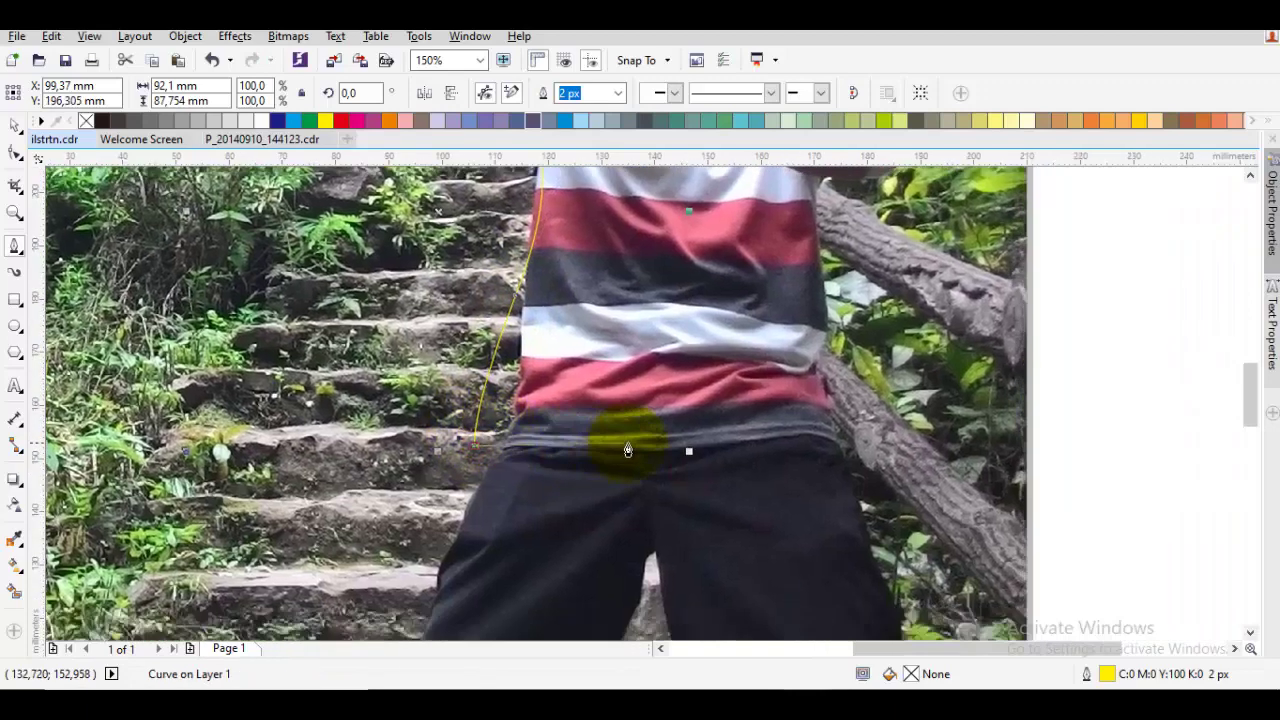
pyautogui.click(853, 426)
pyautogui.moveTo(848, 336); pyautogui.dragTo(764, 505)
pyautogui.moveTo(741, 435); pyautogui.dragTo(741, 406)
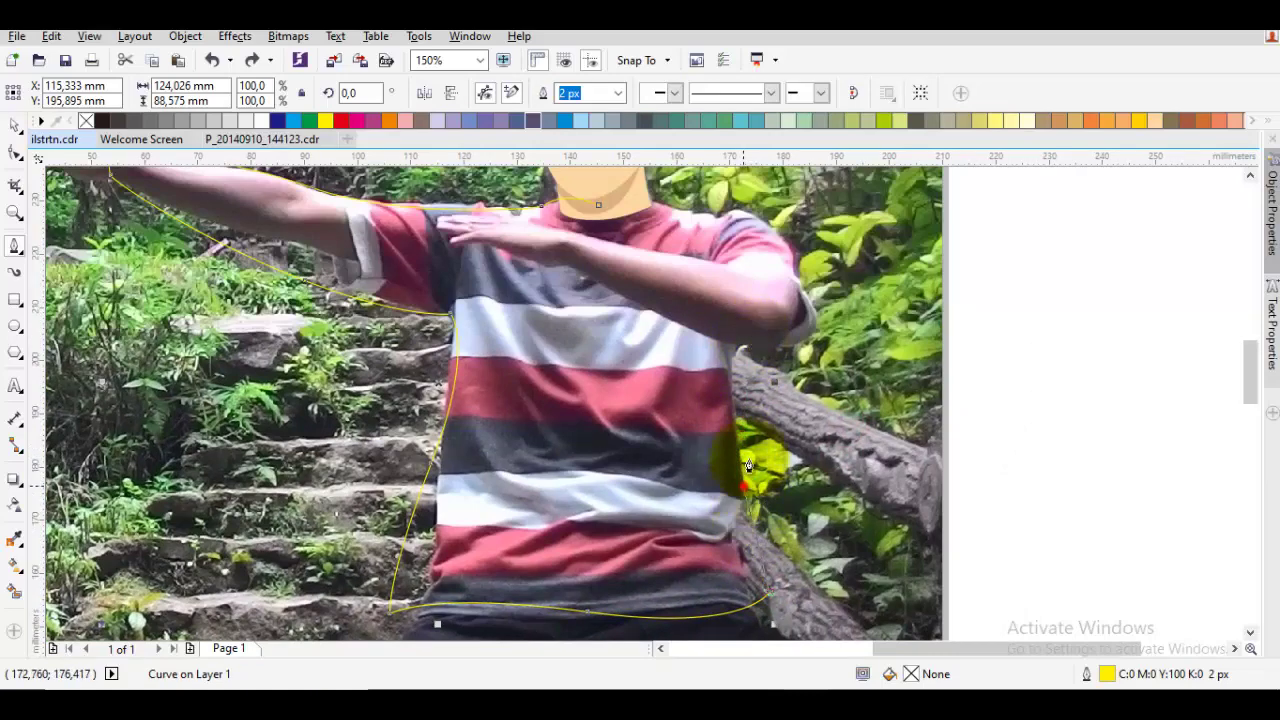
pyautogui.moveTo(743, 486); pyautogui.dragTo(751, 391)
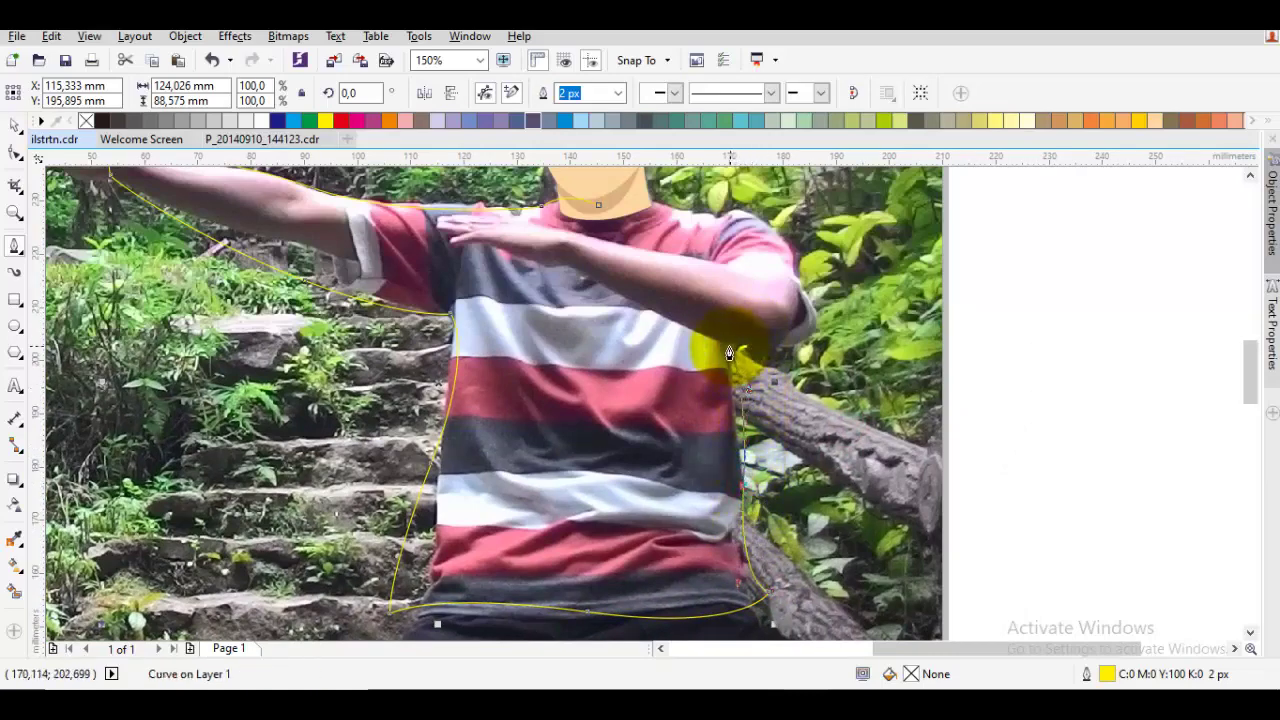
# Trace the bent arm's sleeve and shoulder with curved segments and close the shirt outline at its starting point on the neck
pyautogui.scroll(3, 790, 300)
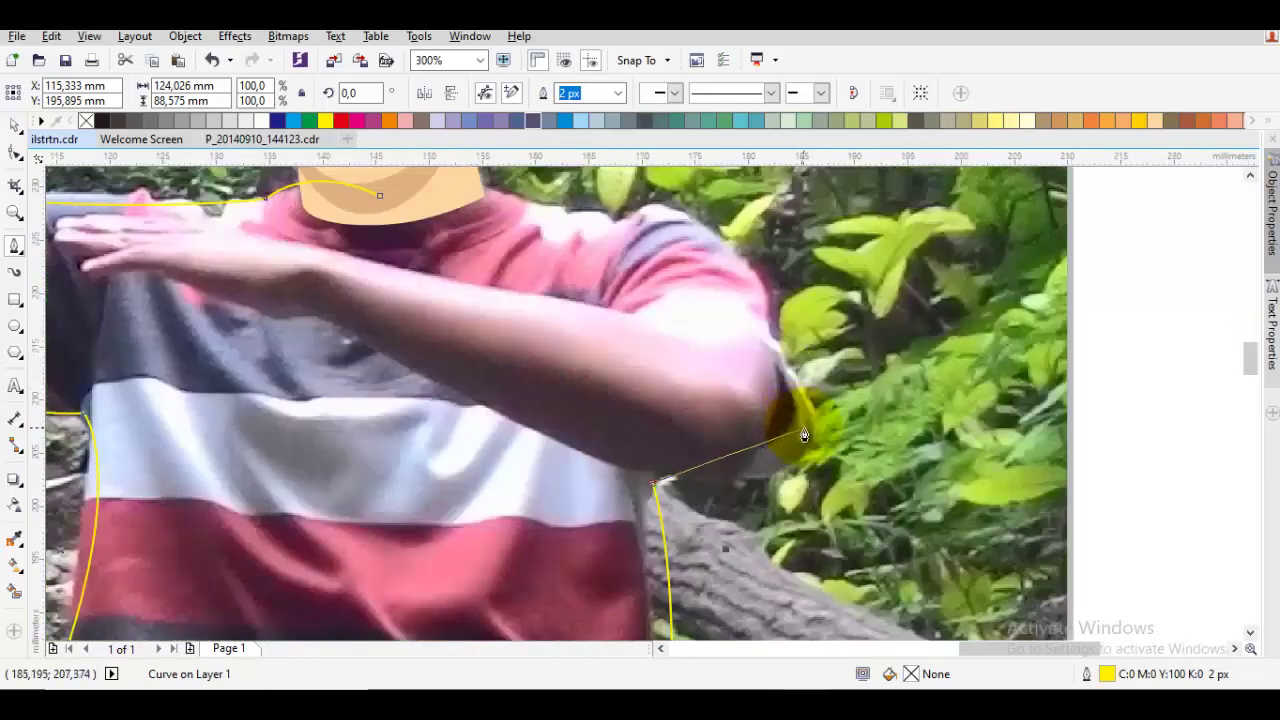
pyautogui.moveTo(810, 320); pyautogui.dragTo(763, 348)
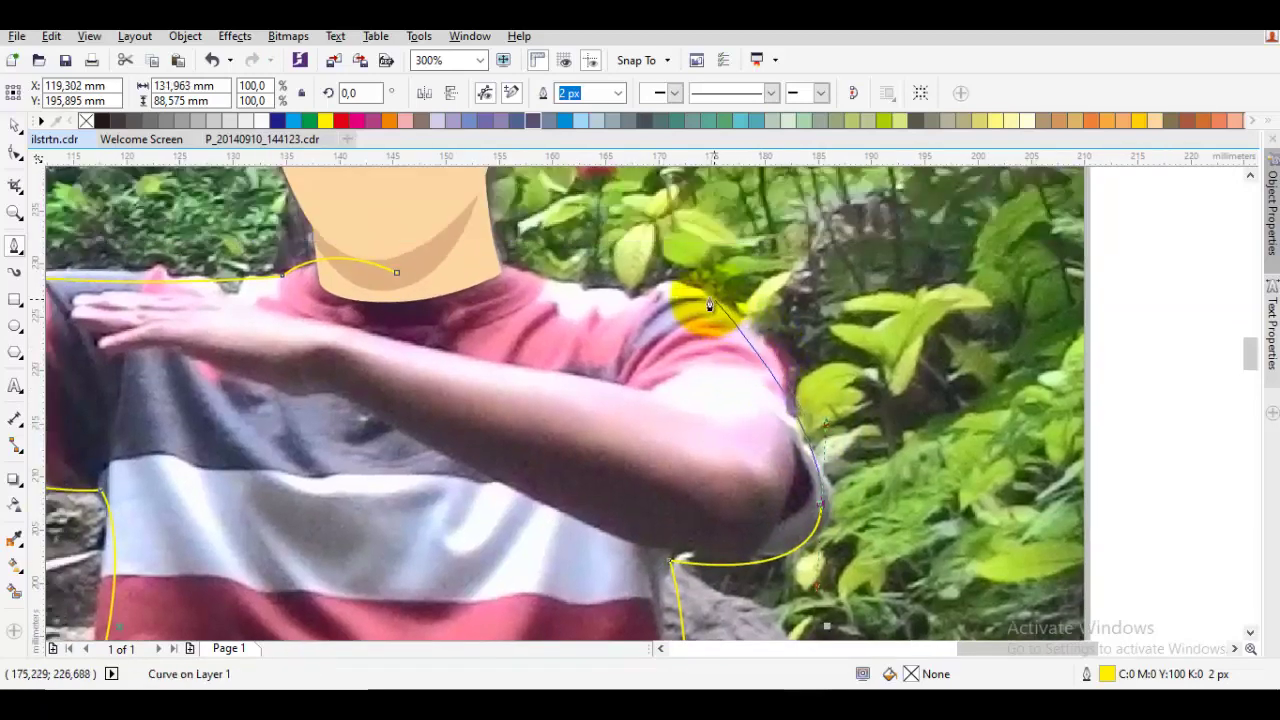
pyautogui.moveTo(703, 295); pyautogui.dragTo(656, 274)
pyautogui.click(627, 302)
pyautogui.moveTo(397, 271); pyautogui.dragTo(451, 239)
pyautogui.scroll(-1, 605, 346)
pyautogui.press('space')
pyautogui.doubleClick(654, 360)
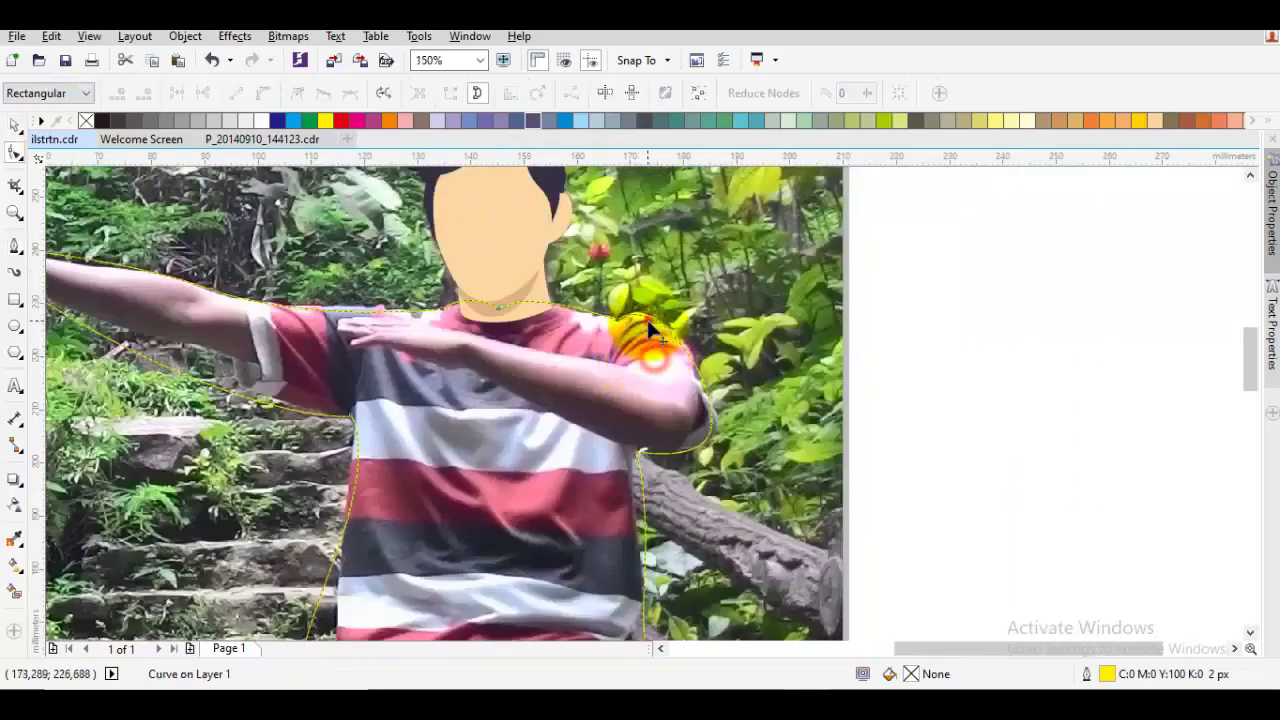
pyautogui.press('space')
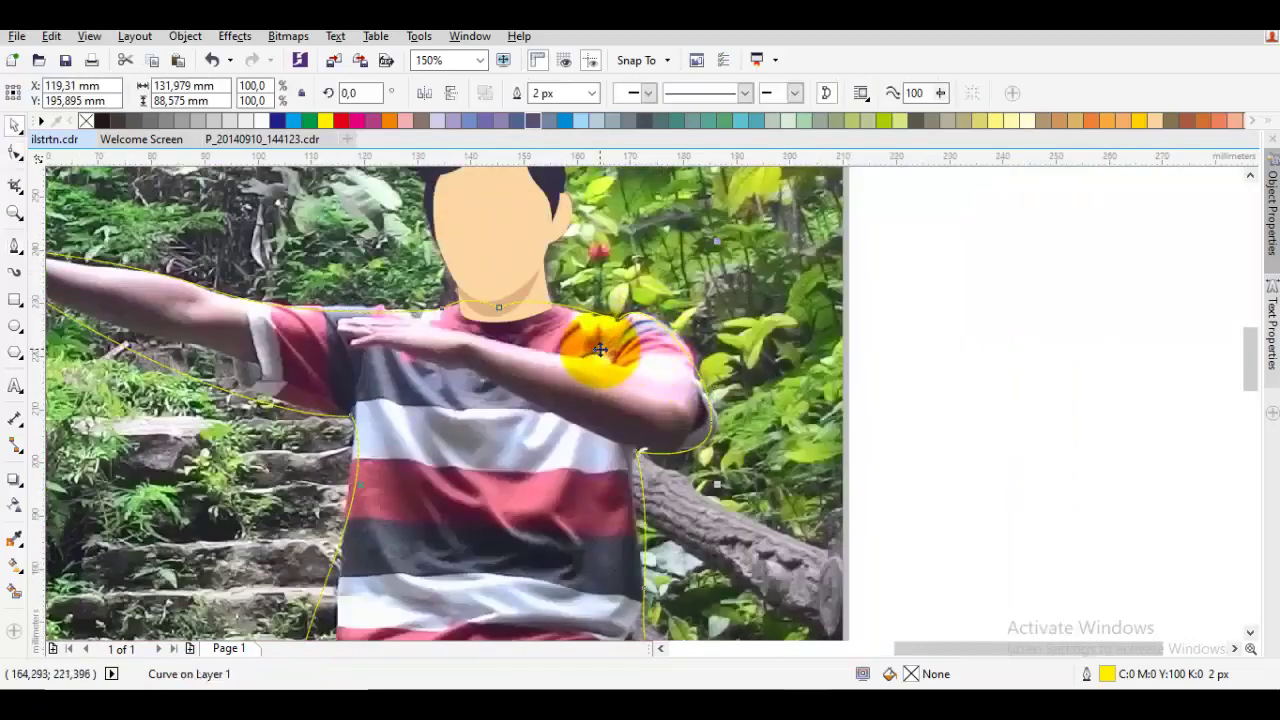
# Place the shirt shape behind the face and neck shape in the stacking order
pyautogui.rightClick(600, 349)
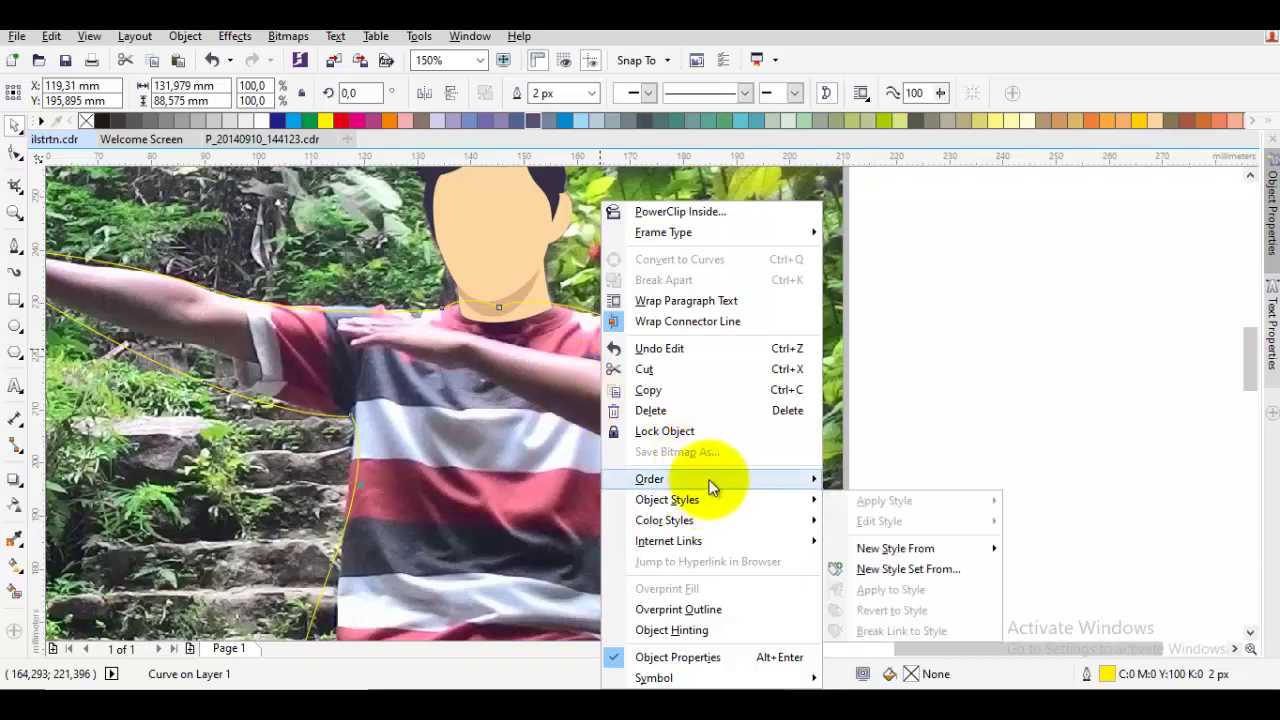
pyautogui.moveTo(712, 484)
pyautogui.click(889, 606)
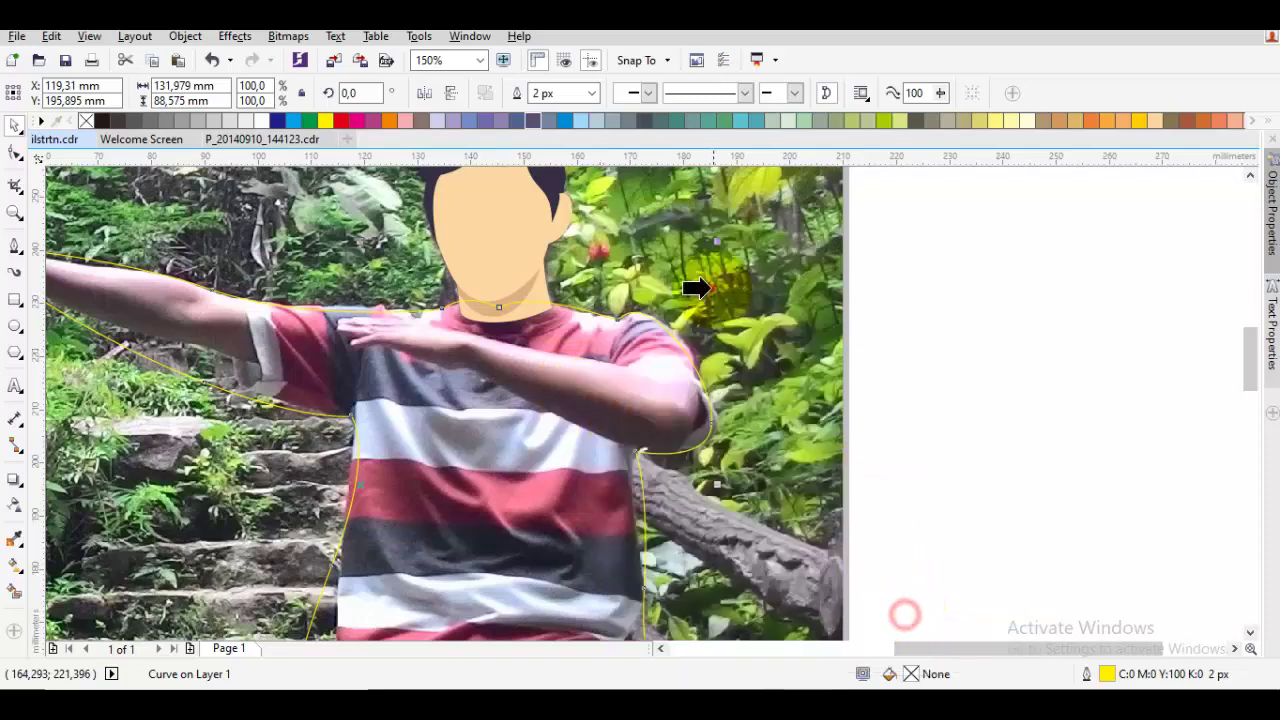
pyautogui.click(540, 291)
pyautogui.moveTo(540, 291); pyautogui.dragTo(758, 311)
pyautogui.press('Escape')
# Draw a closed shadow shape from the wrist along the outstretched sleeve's underside to the armpit, overhanging the sleeve's lower edge
pyautogui.press('space')
pyautogui.moveTo(644, 323); pyautogui.dragTo(686, 335)
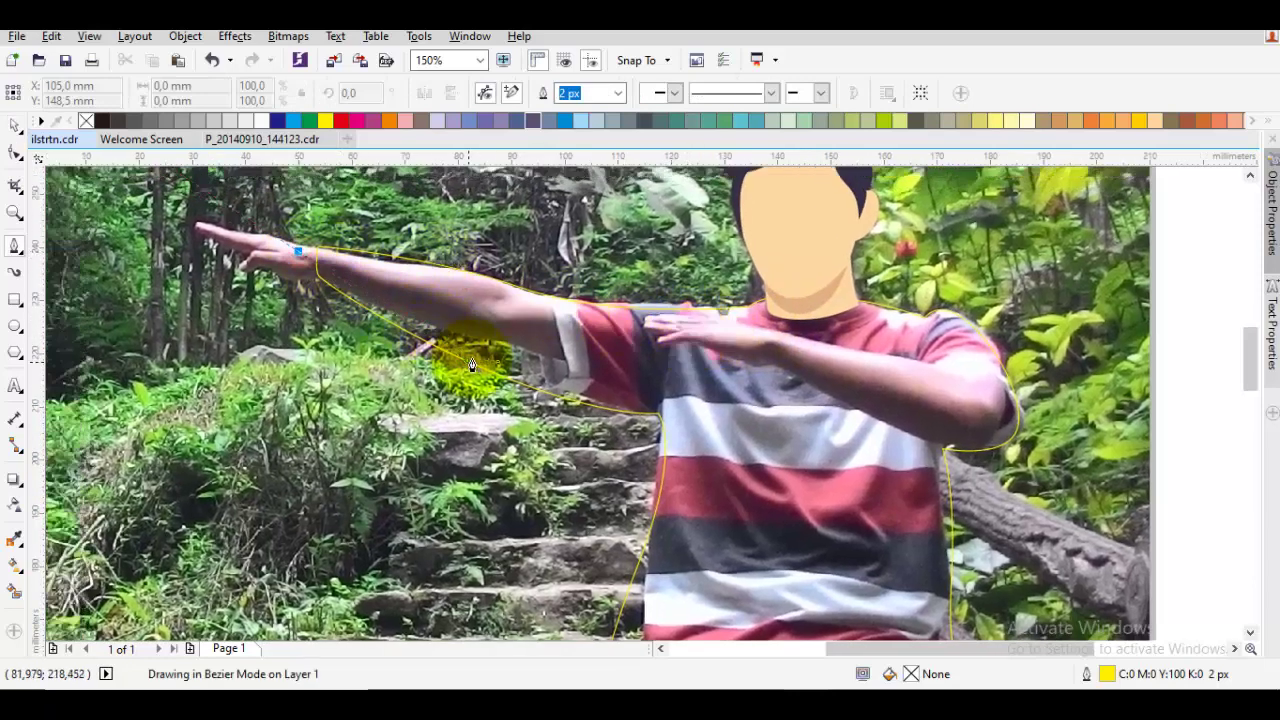
pyautogui.scroll(1, 634, 394)
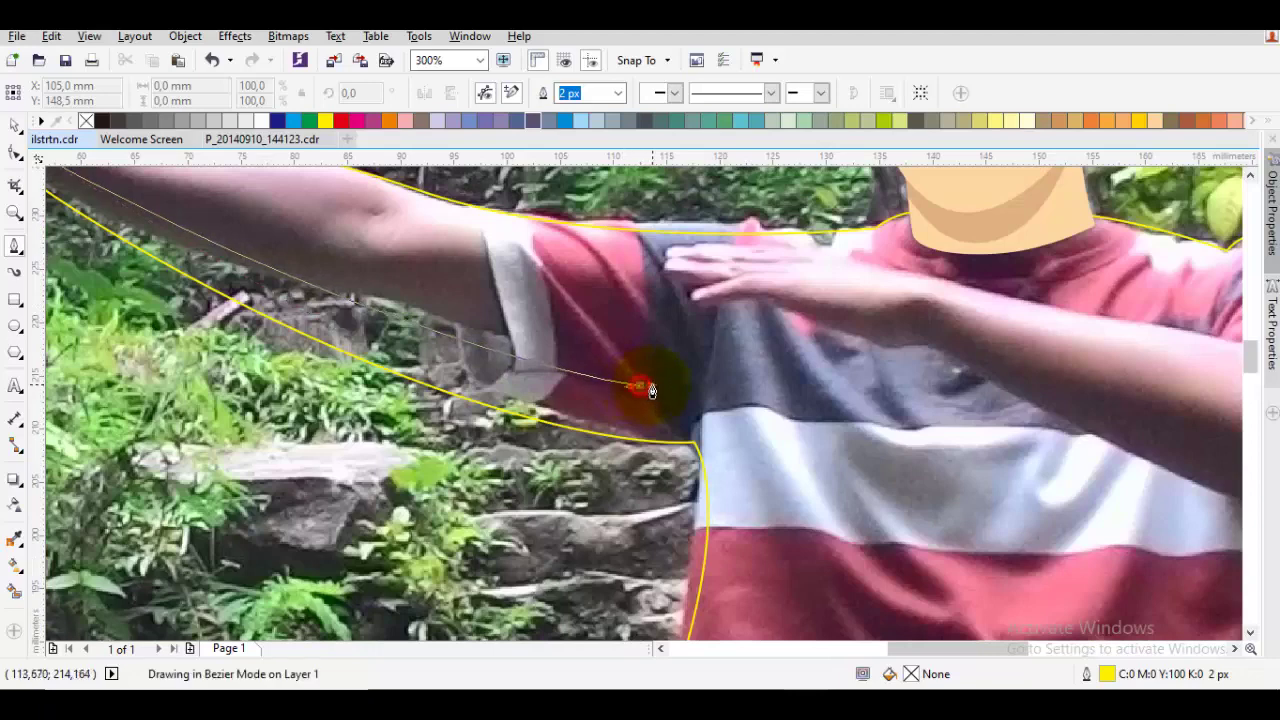
pyautogui.moveTo(652, 386); pyautogui.dragTo(661, 386)
pyautogui.click(684, 277)
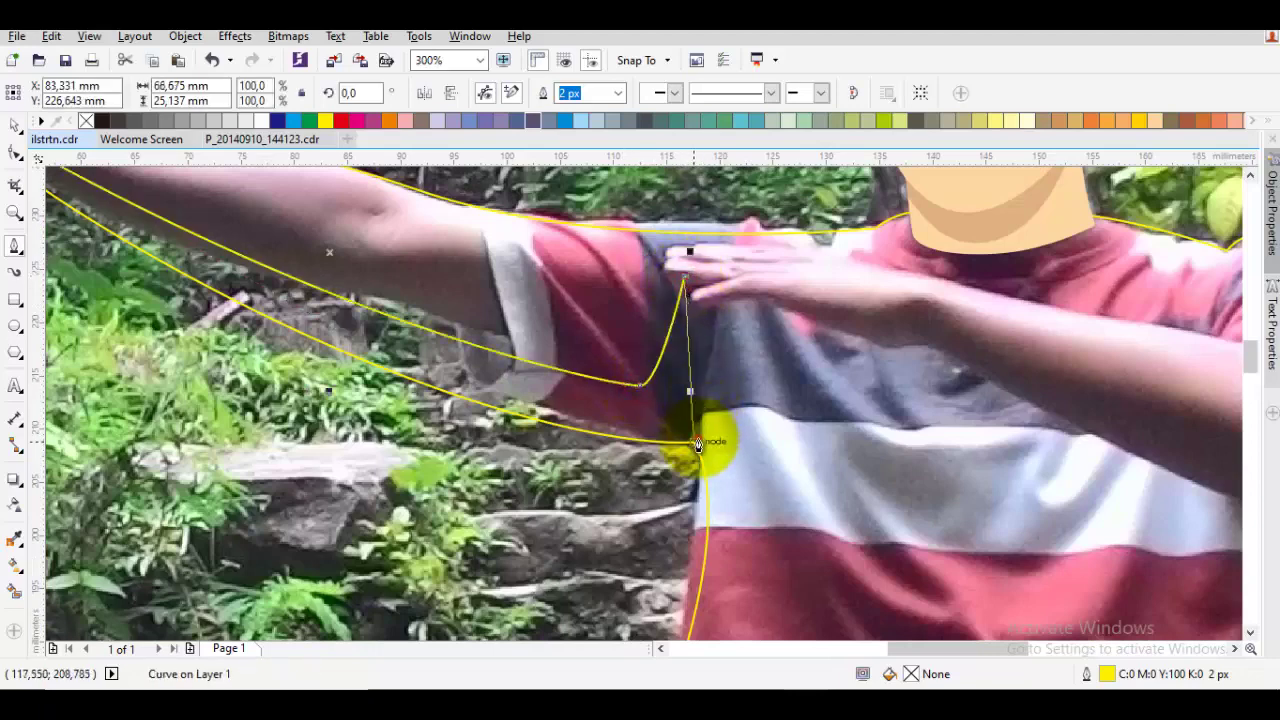
pyautogui.click(698, 442)
pyautogui.scroll(-1, 608, 457)
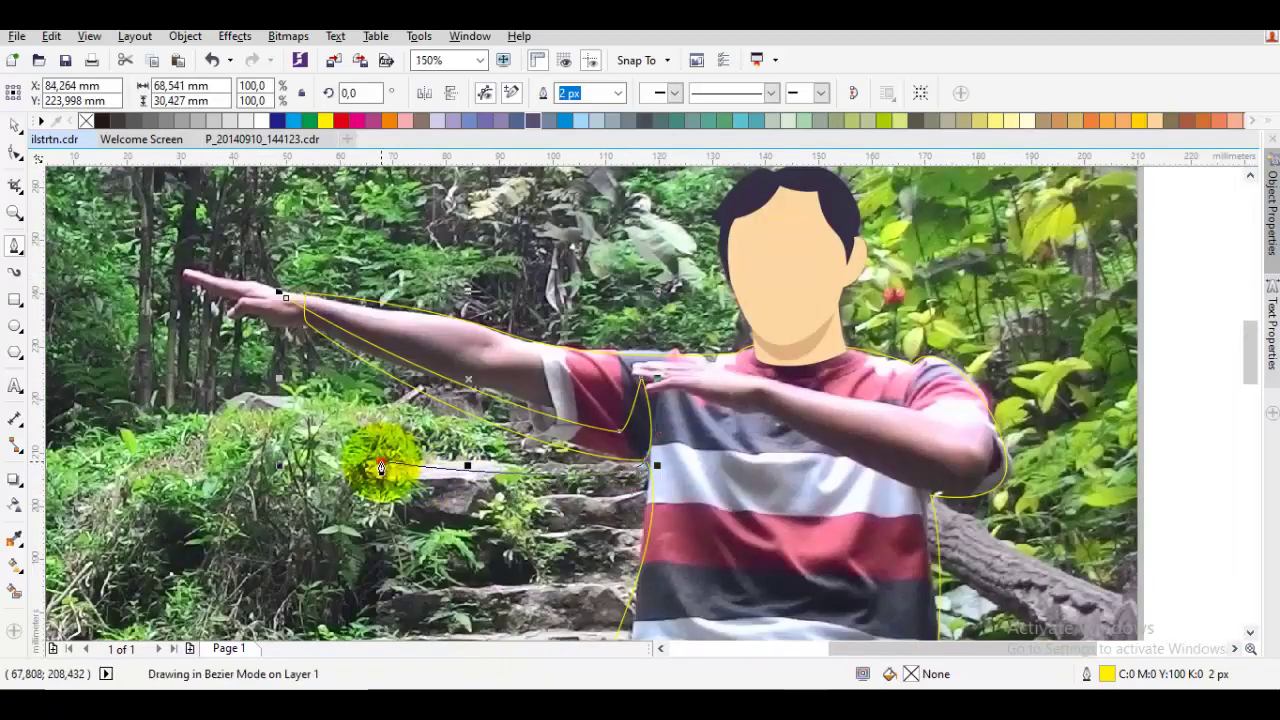
pyautogui.click(380, 460)
pyautogui.moveTo(286, 298); pyautogui.dragTo(278, 368)
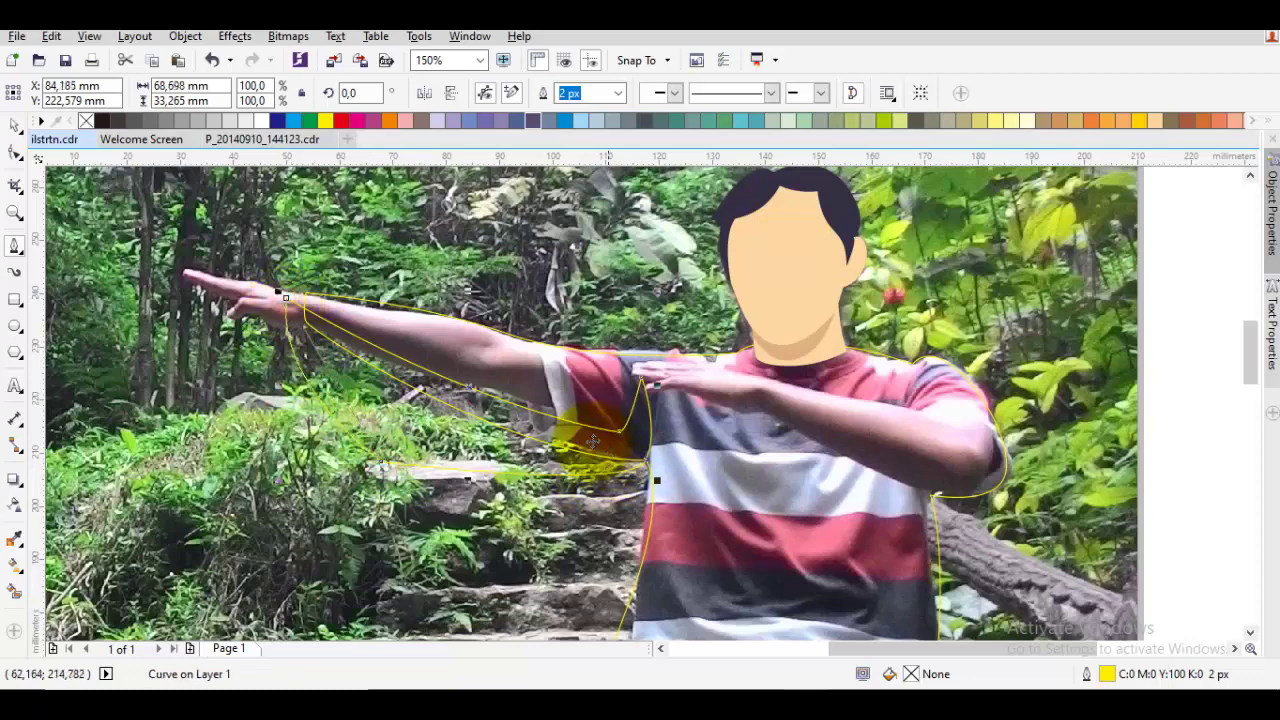
# Refine the sleeve shadow by moving its inner curve node near the armpit upward and its wrist node slightly downward
pyautogui.press('space')
pyautogui.keyDown('shift'); pyautogui.click(748, 450); pyautogui.keyUp('shift')
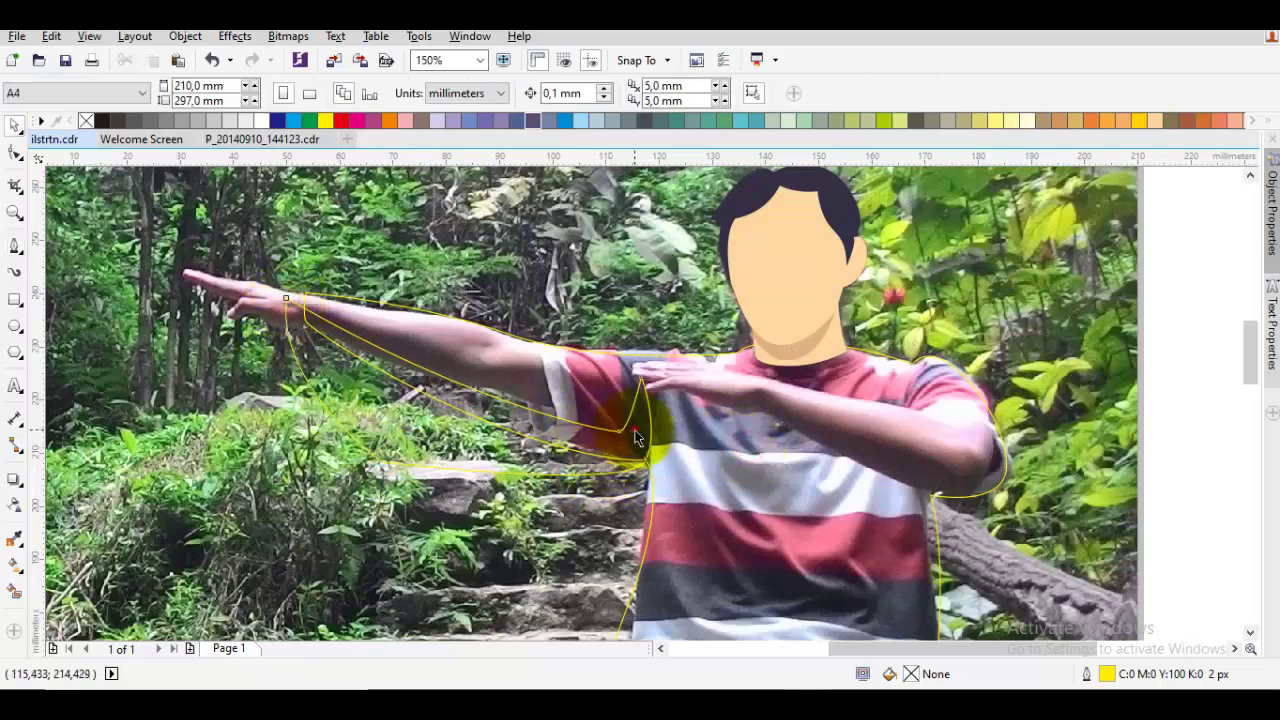
pyautogui.press('F10')
pyautogui.scroll(1, 635, 430)
pyautogui.moveTo(605, 433); pyautogui.dragTo(602, 412)
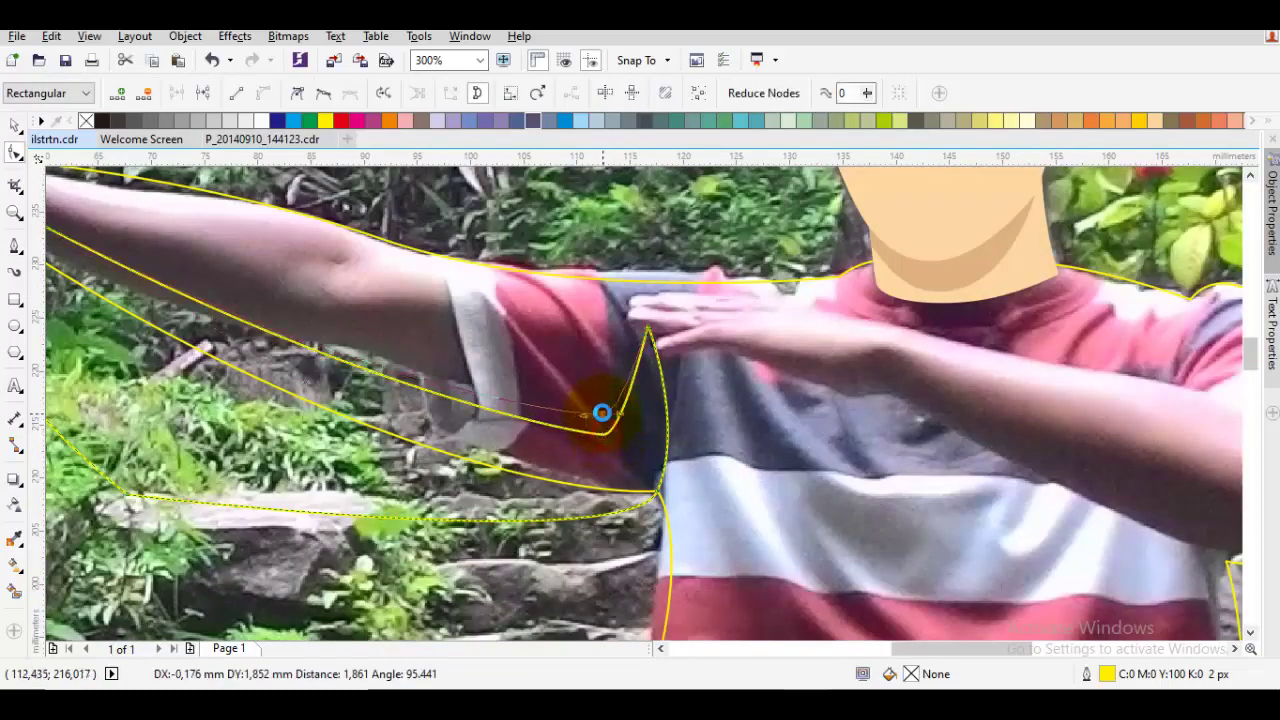
pyautogui.scroll(-1, 574, 409)
pyautogui.scroll(1, 372, 300)
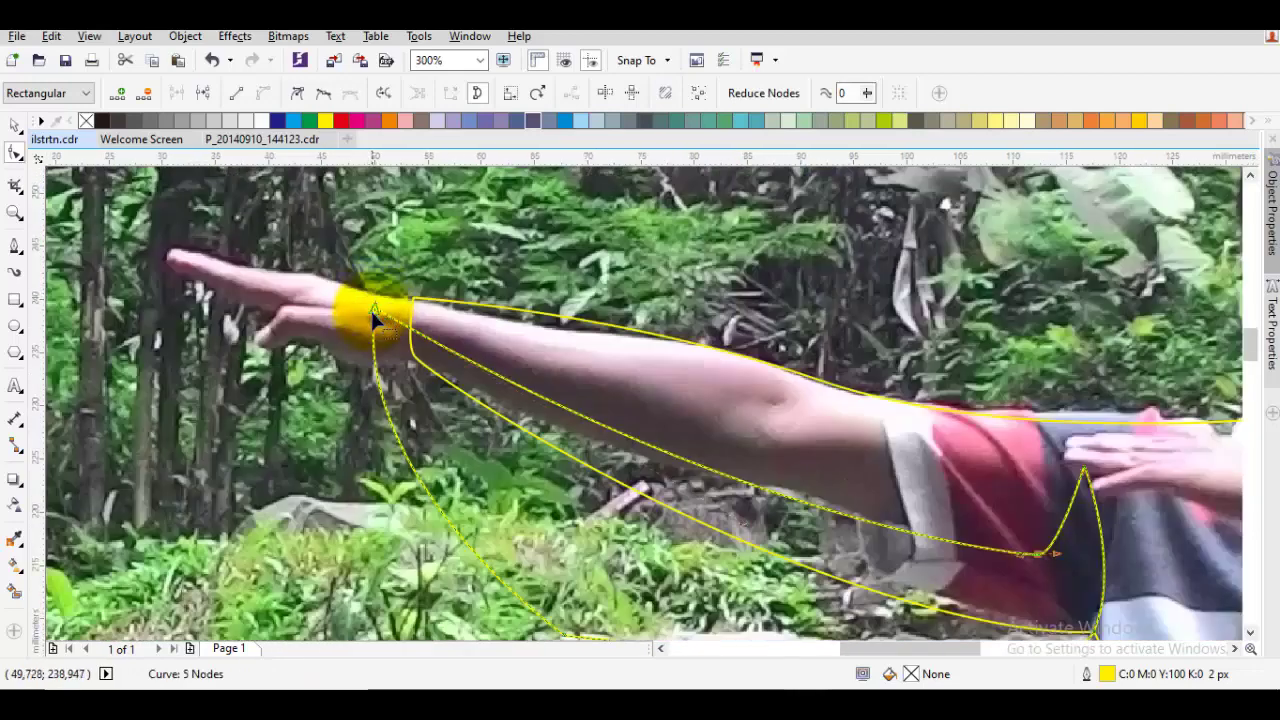
pyautogui.moveTo(374, 320); pyautogui.dragTo(372, 330)
pyautogui.scroll(-1, 486, 340)
# Intersect the sleeve shadow with the shirt shape and delete the original shadow that overhangs the sleeve
pyautogui.press('space')
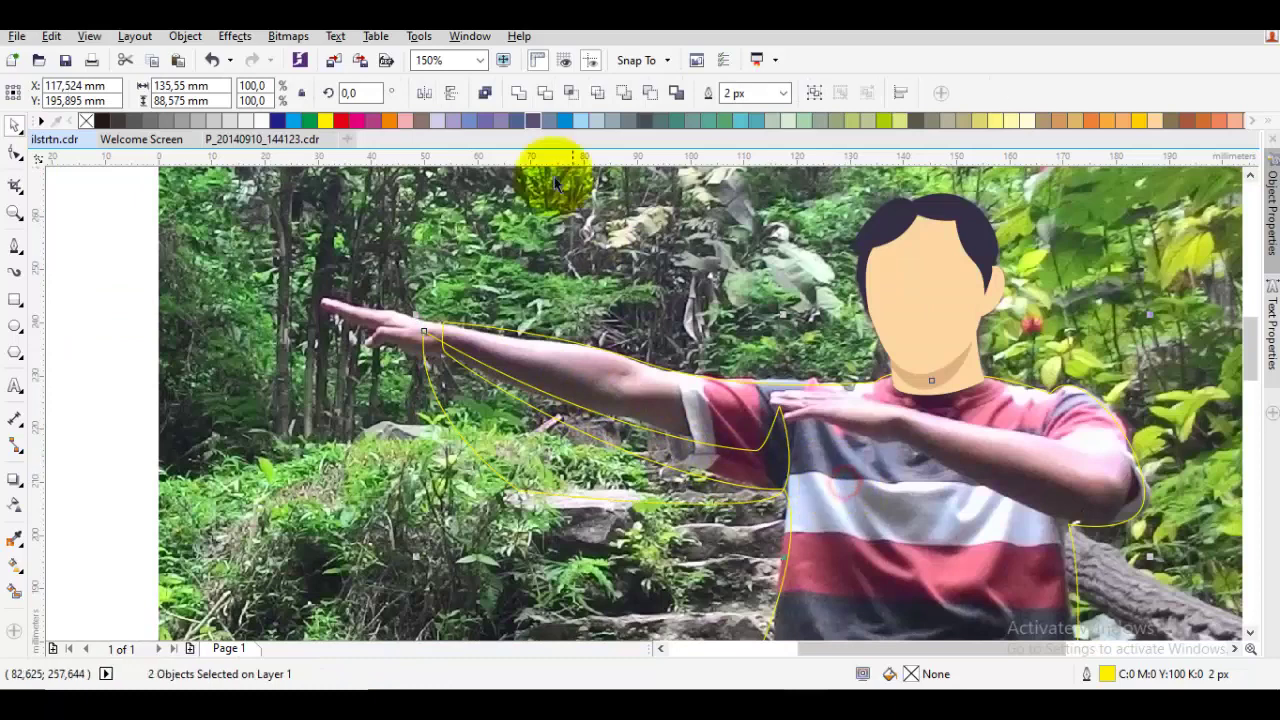
pyautogui.click(577, 94)
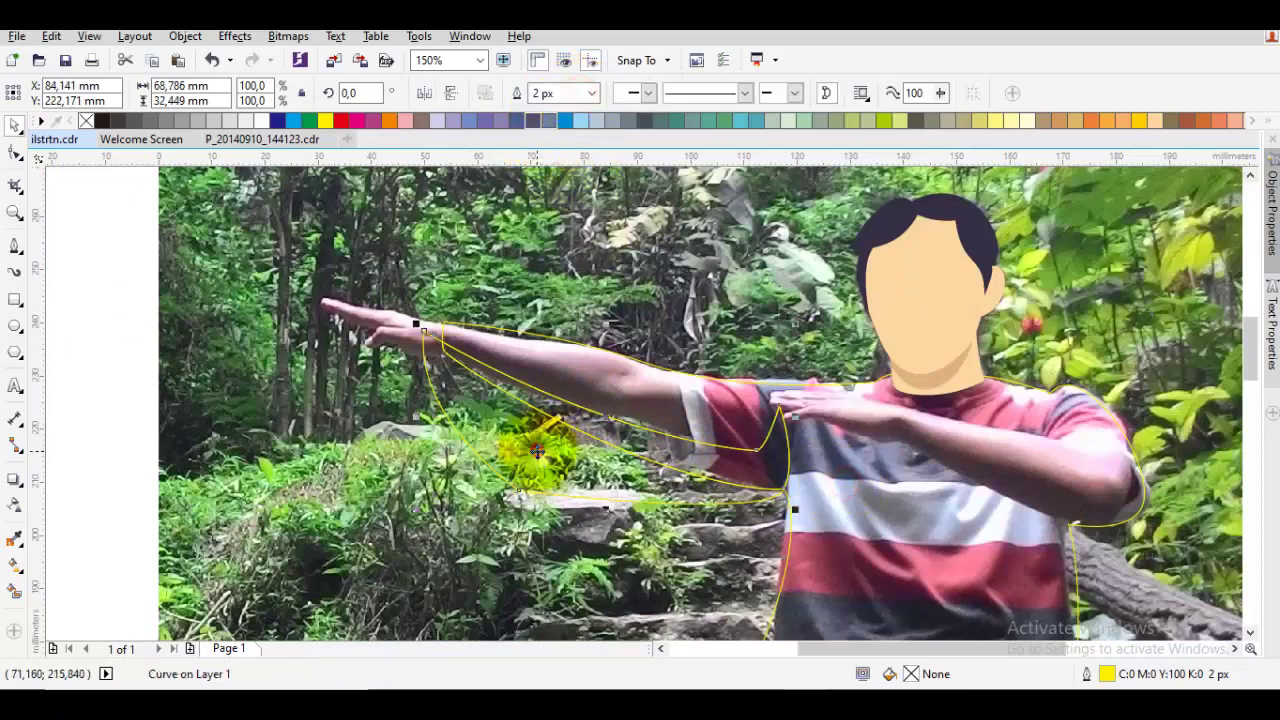
pyautogui.rightClick(537, 452)
pyautogui.click(586, 408)
pyautogui.moveTo(714, 423); pyautogui.dragTo(575, 338)
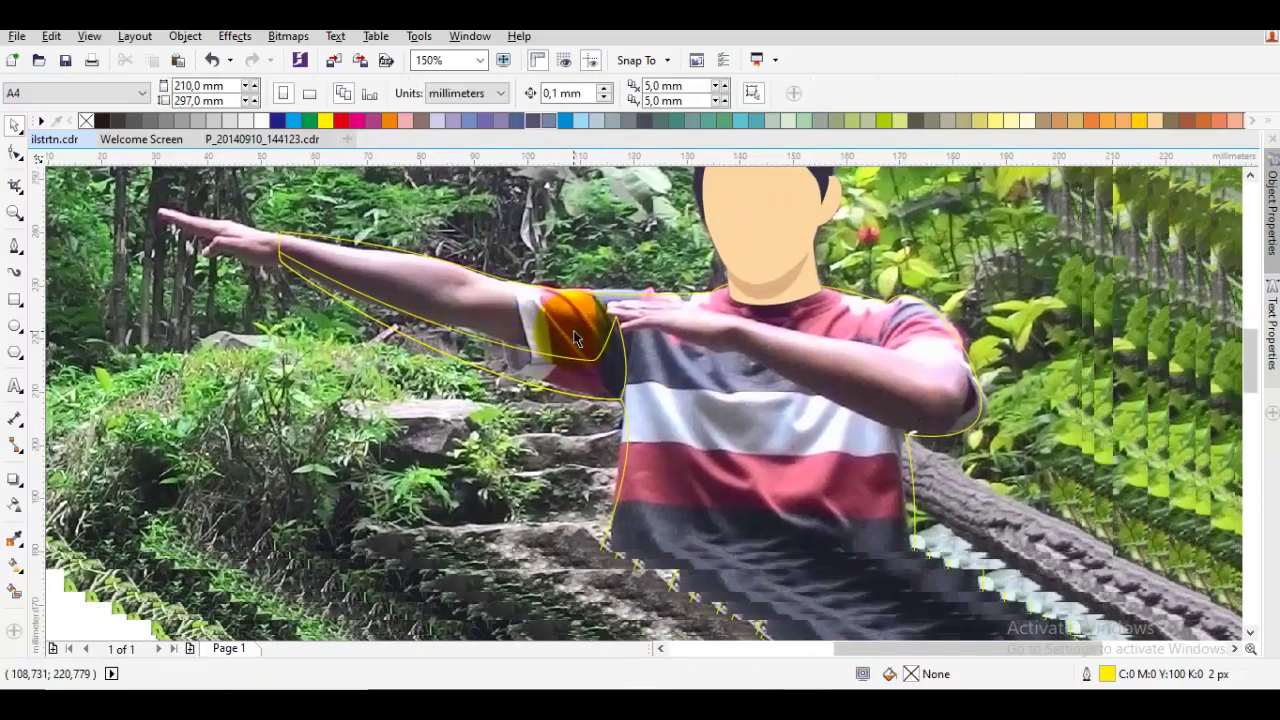
# Adjust the pointed upper node of the intersected sleeve shadow near the armpit
pyautogui.scroll(1, 566, 356)
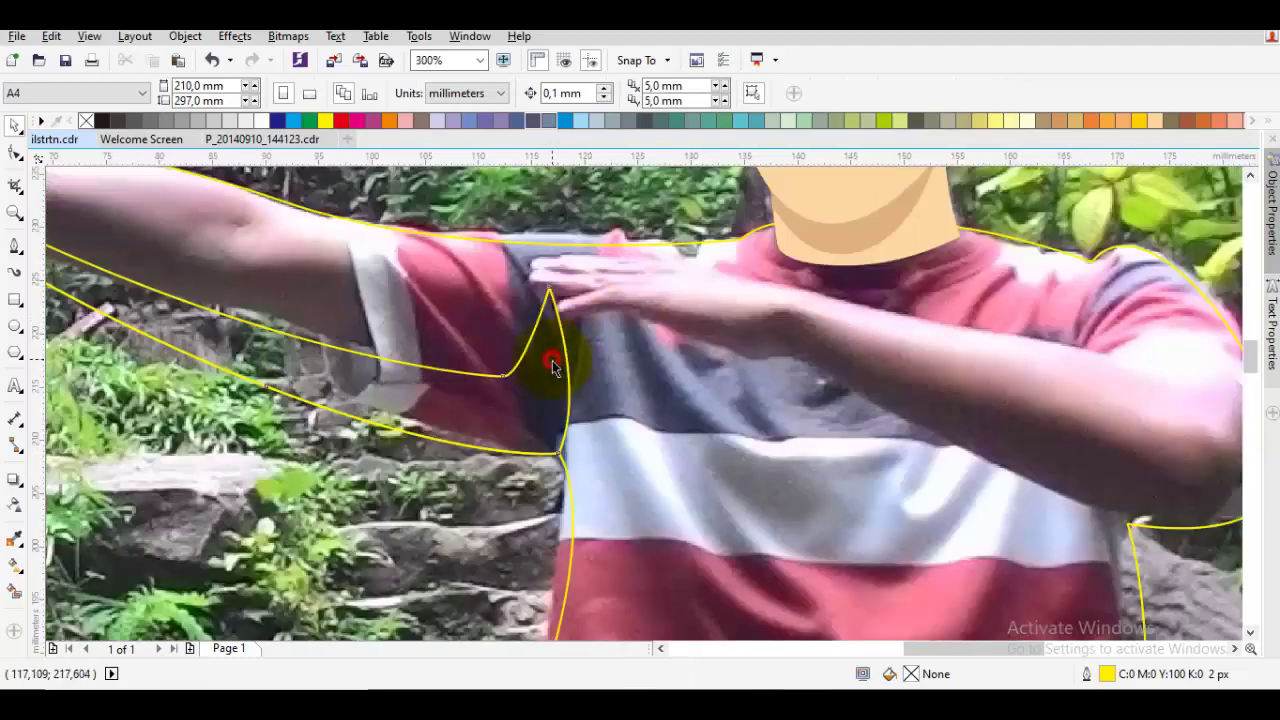
pyautogui.click(552, 362)
pyautogui.scroll(1, 555, 310)
pyautogui.moveTo(545, 277)
pyautogui.mouseDown()
pyautogui.moveTo(533, 312)
pyautogui.moveTo(552, 292)
pyautogui.mouseUp()
pyautogui.scroll(-1, 523, 286)
pyautogui.press('space')
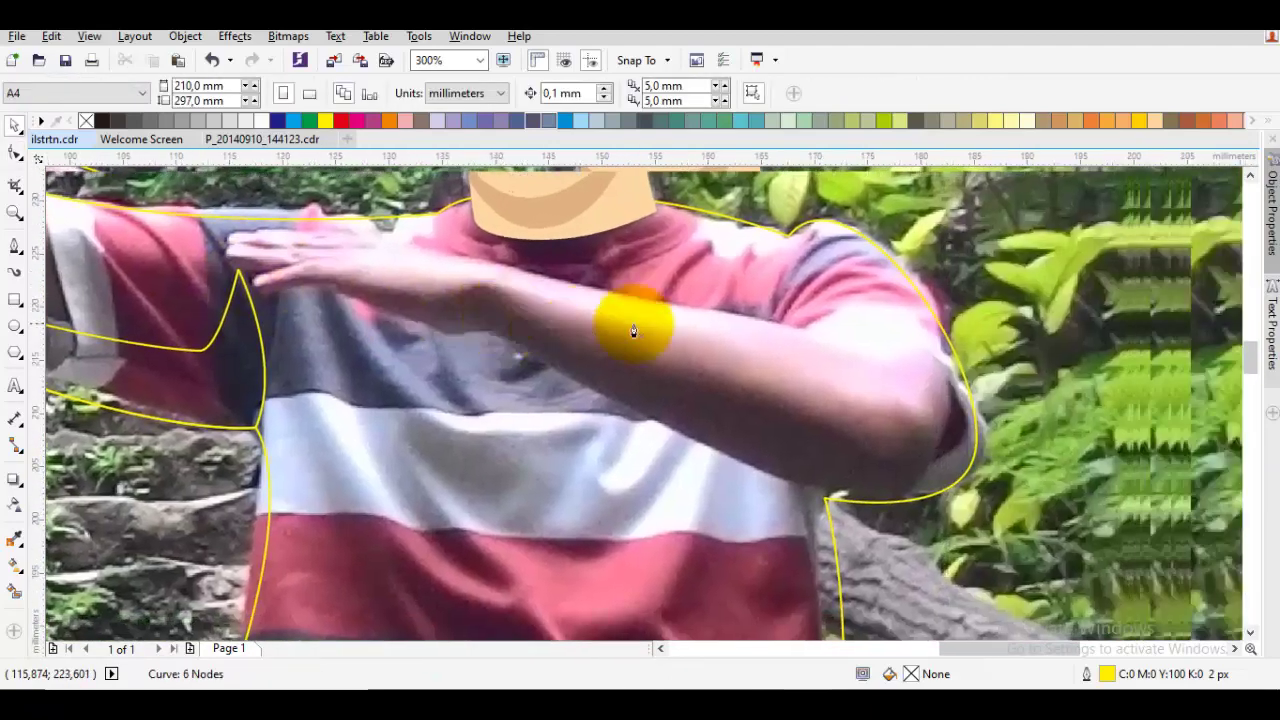
# Draw a closed shadow shape from the wrist along the bent forearm's underside and around the elbow, overhanging the sleeve's outer edge
pyautogui.press('space')
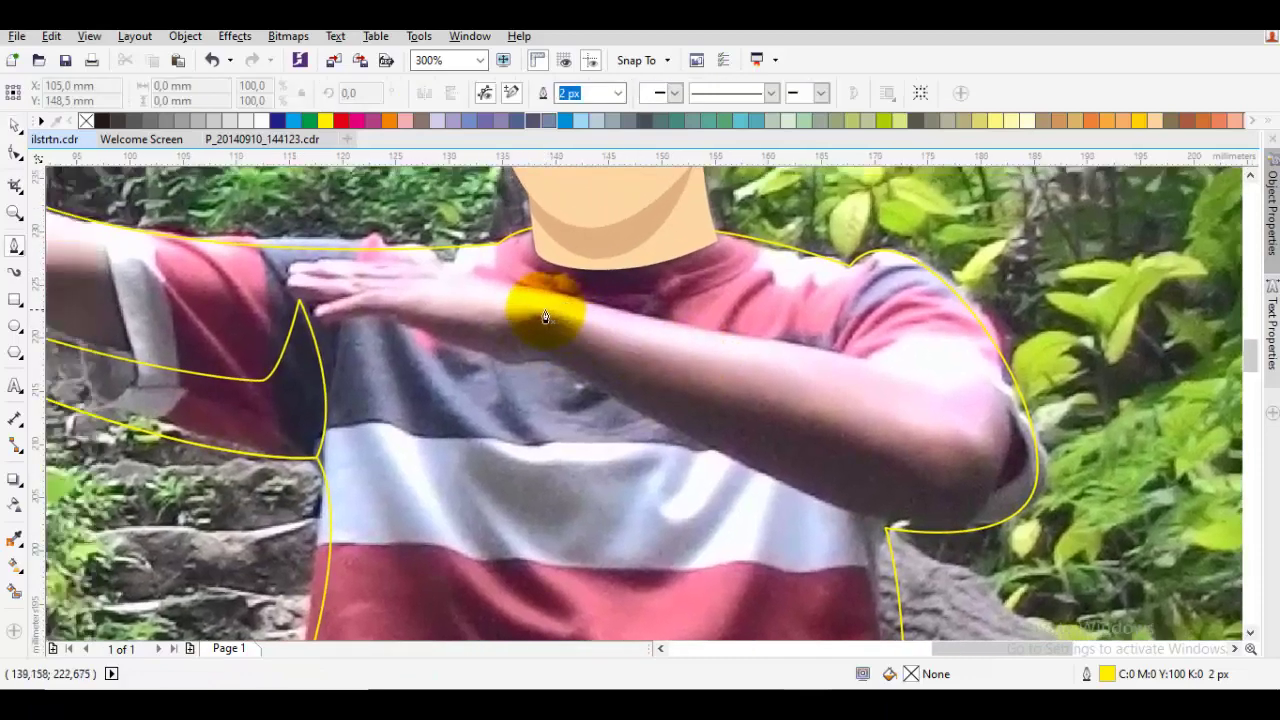
pyautogui.moveTo(545, 309); pyautogui.dragTo(536, 349)
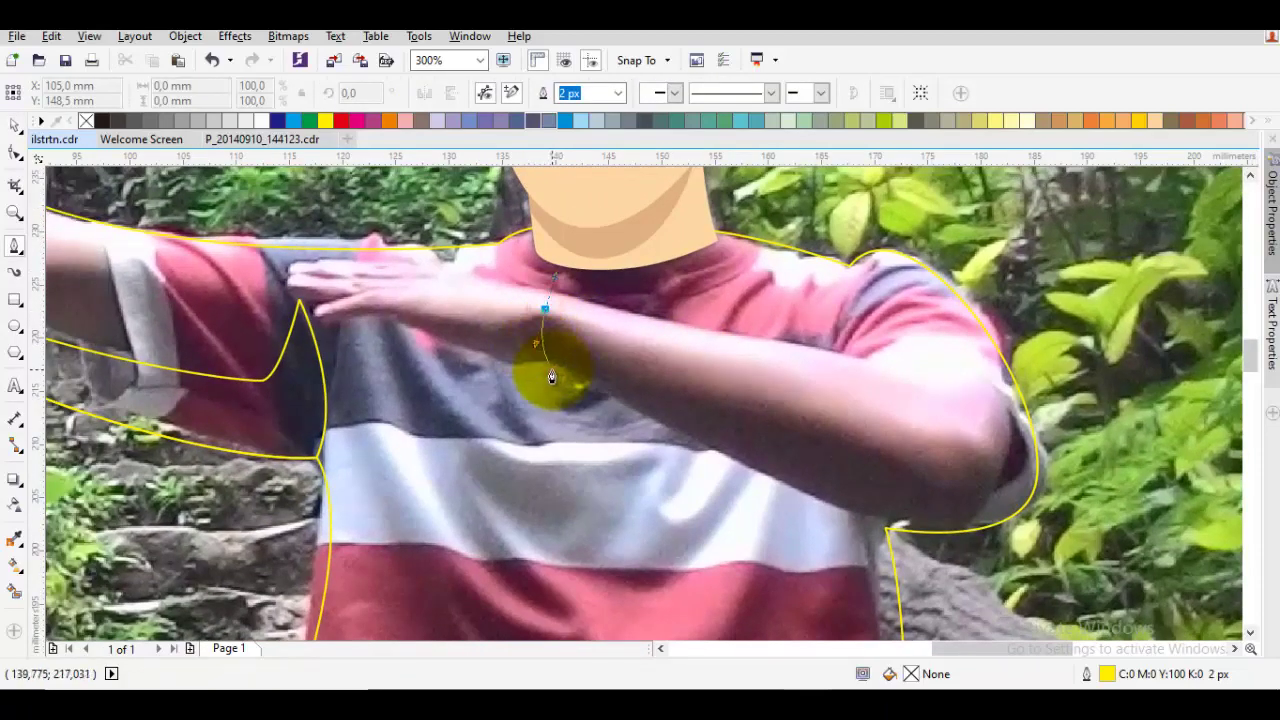
pyautogui.click(552, 371)
pyautogui.moveTo(735, 451); pyautogui.dragTo(453, 365)
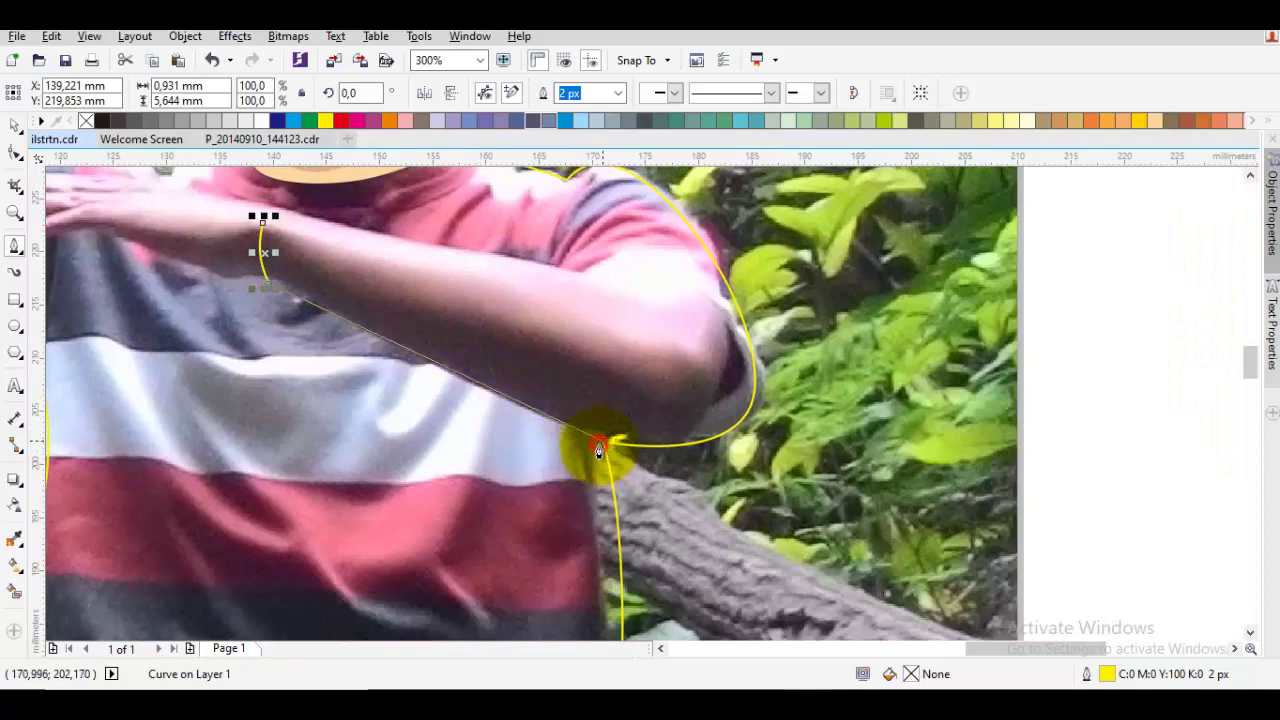
pyautogui.click(598, 450)
pyautogui.moveTo(751, 485); pyautogui.dragTo(794, 424)
pyautogui.moveTo(761, 278); pyautogui.dragTo(648, 444)
pyautogui.moveTo(432, 285); pyautogui.dragTo(573, 334)
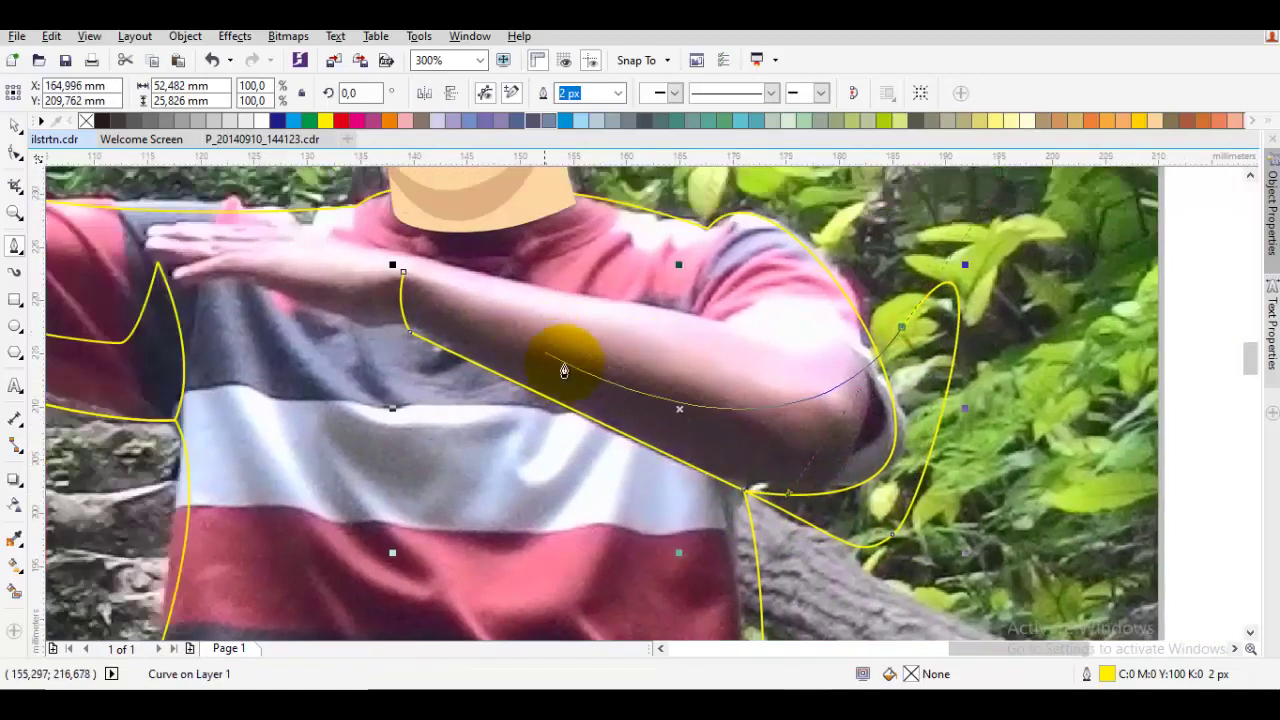
pyautogui.click(400, 271)
pyautogui.moveTo(687, 426); pyautogui.dragTo(687, 425)
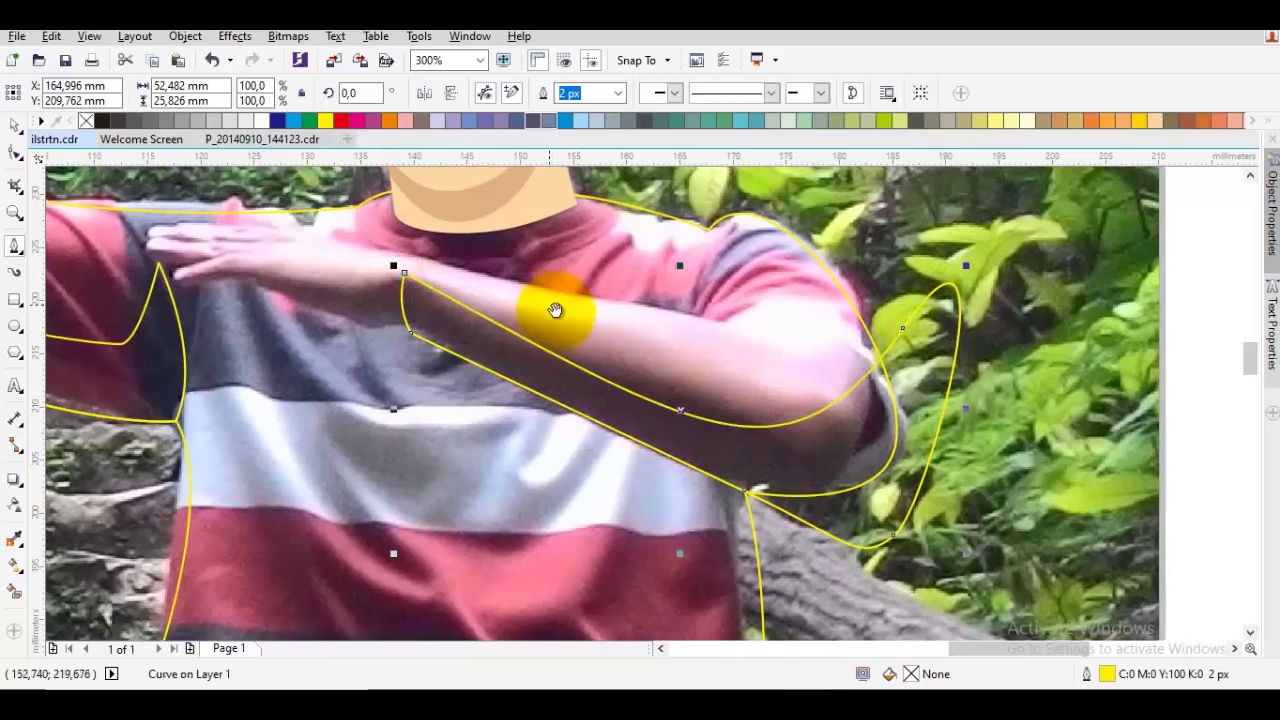
# Move the bent-arm shadow's node beyond the elbow slightly up and outward to reshape its inner curve
pyautogui.moveTo(553, 311); pyautogui.dragTo(566, 346)
pyautogui.doubleClick(820, 454)
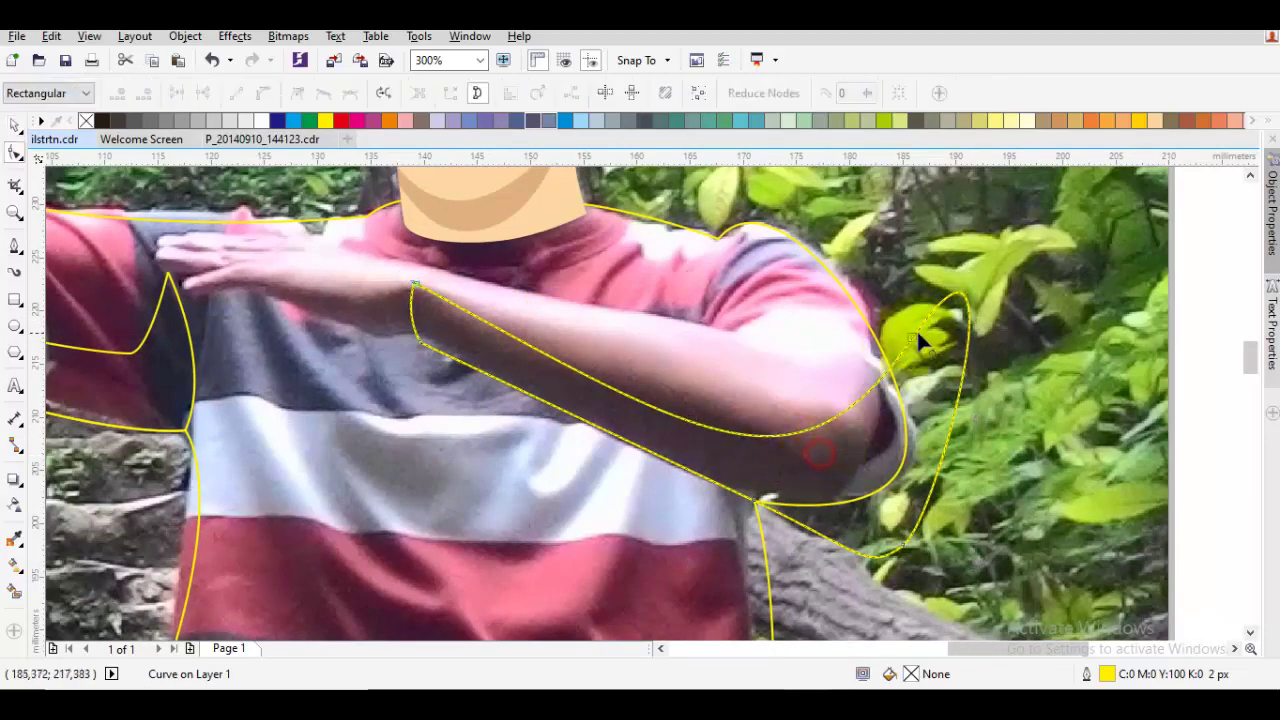
pyautogui.moveTo(911, 338); pyautogui.dragTo(922, 322)
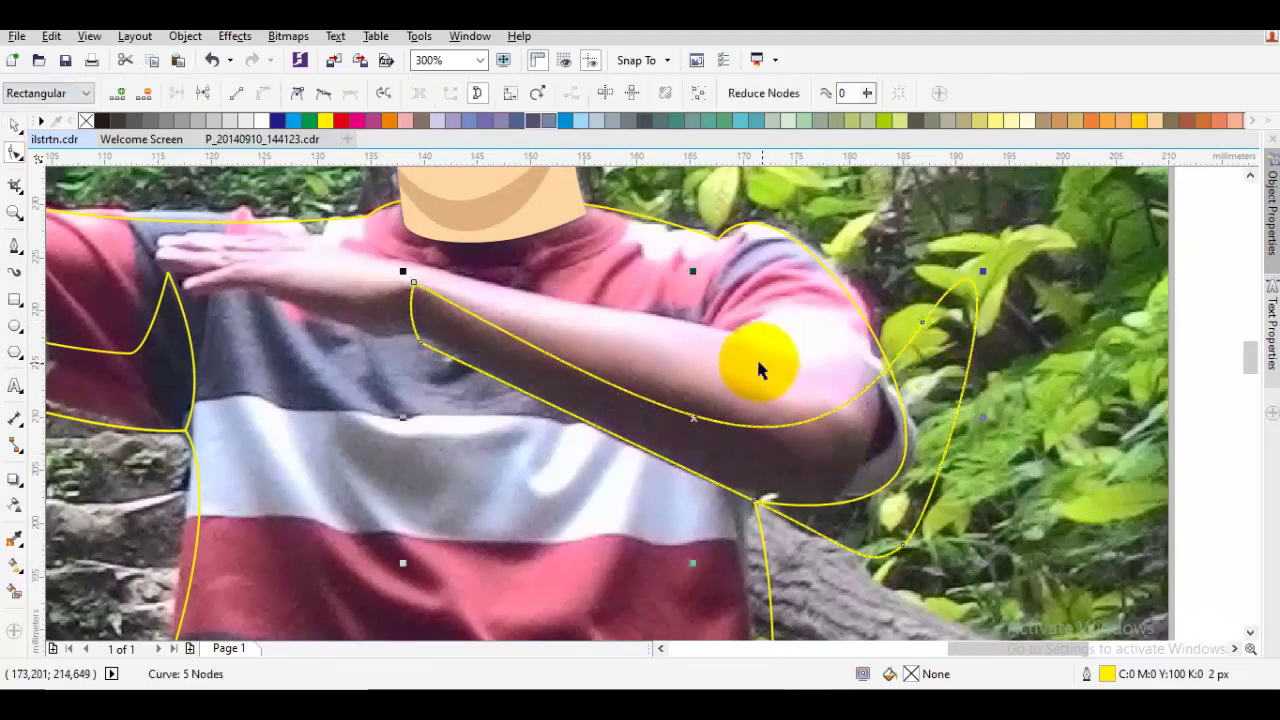
# Intersect the bent-arm shadow with the shirt shape and delete the original shadow that overhangs the sleeve
pyautogui.keyDown('shift'); pyautogui.click(758, 370); pyautogui.keyUp('shift')
pyautogui.click(568, 95)
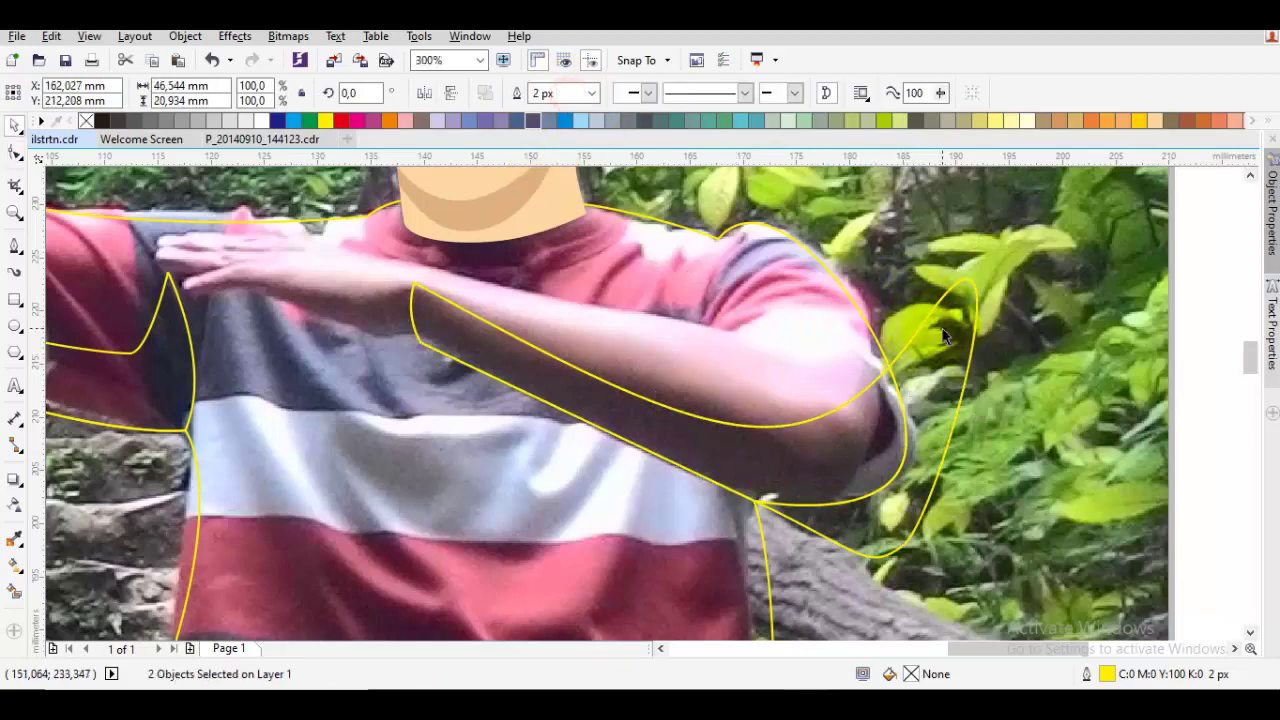
pyautogui.rightClick(943, 328)
pyautogui.click(986, 409)
# Weld the bent-arm shadow and the outstretched sleeve's shadow into one object
pyautogui.click(808, 457)
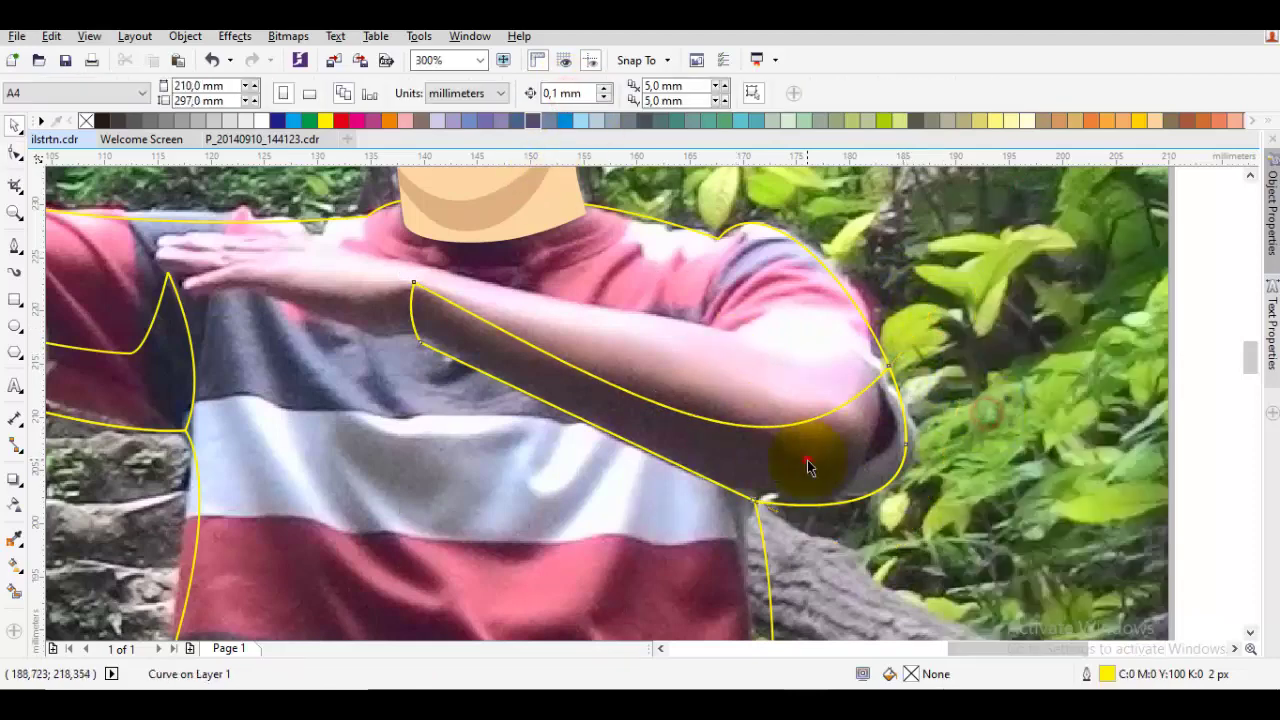
pyautogui.click(438, 395)
pyautogui.moveTo(438, 395); pyautogui.dragTo(766, 420)
pyautogui.keyDown('shift'); pyautogui.click(448, 403); pyautogui.keyUp('shift')
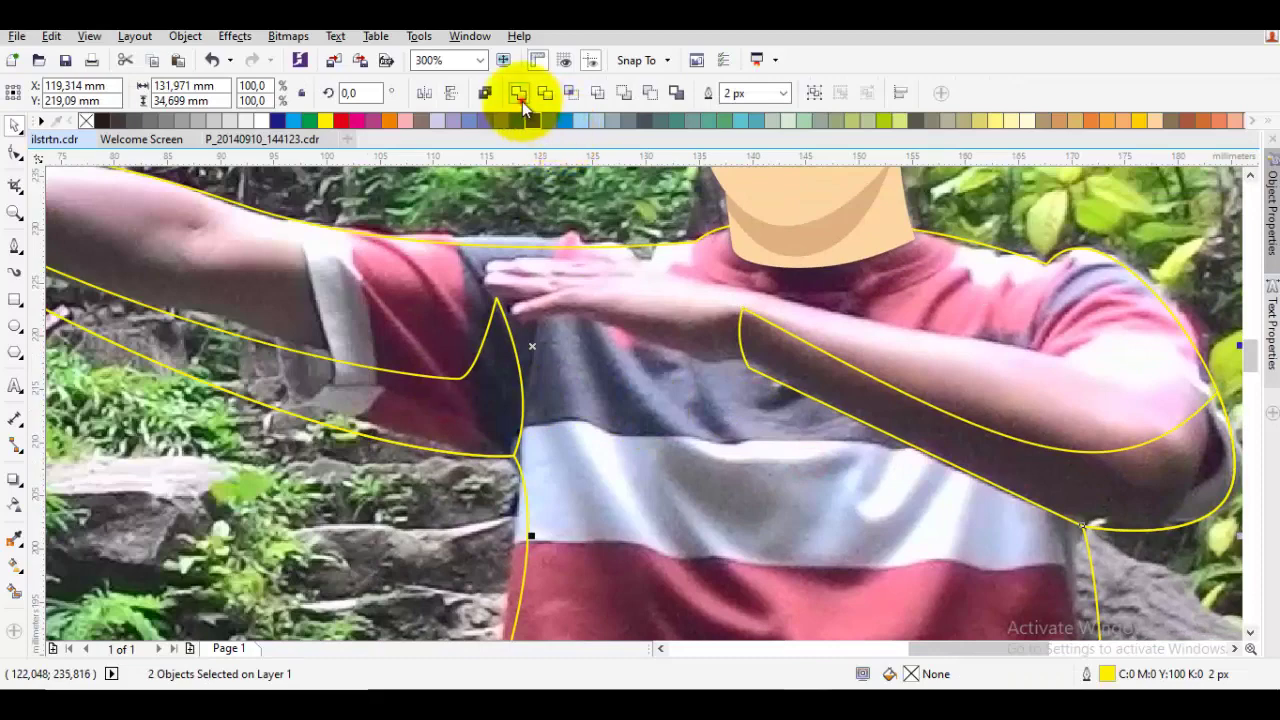
pyautogui.click(521, 101)
# Start a neck shadow outline with a curve from inside the neck down the collar to the bent forearm's upper edge
pyautogui.press('F5')
pyautogui.scroll(2, 766, 251)
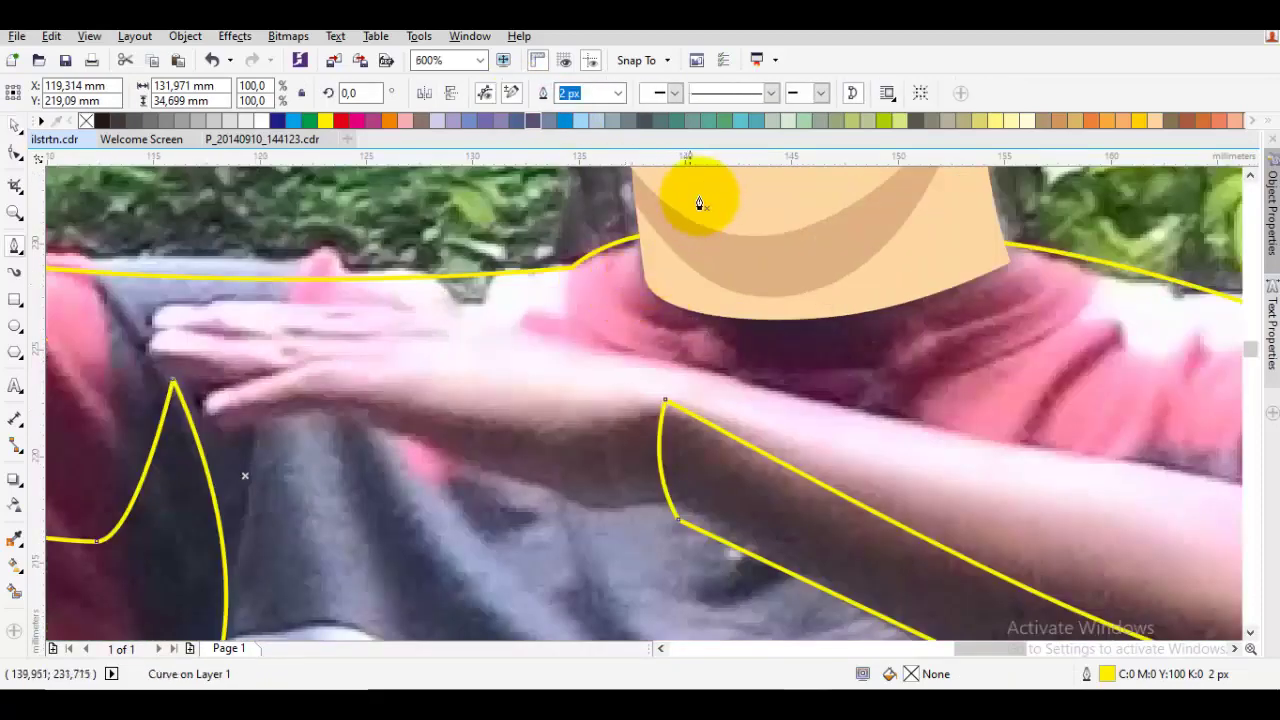
pyautogui.moveTo(699, 200); pyautogui.dragTo(558, 283)
pyautogui.hscroll(2, 723, 371)
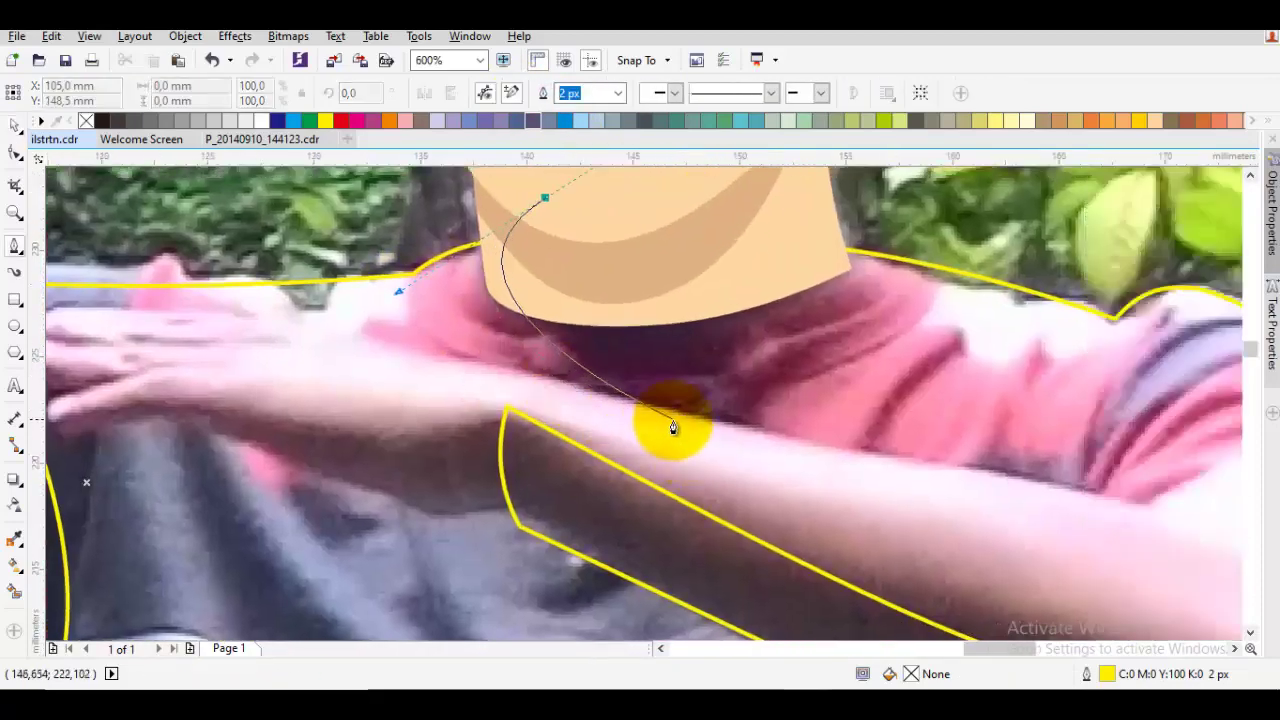
pyautogui.click(540, 382)
pyautogui.moveTo(895, 465); pyautogui.dragTo(735, 392)
pyautogui.click(735, 387)
pyautogui.moveTo(848, 308); pyautogui.dragTo(802, 394)
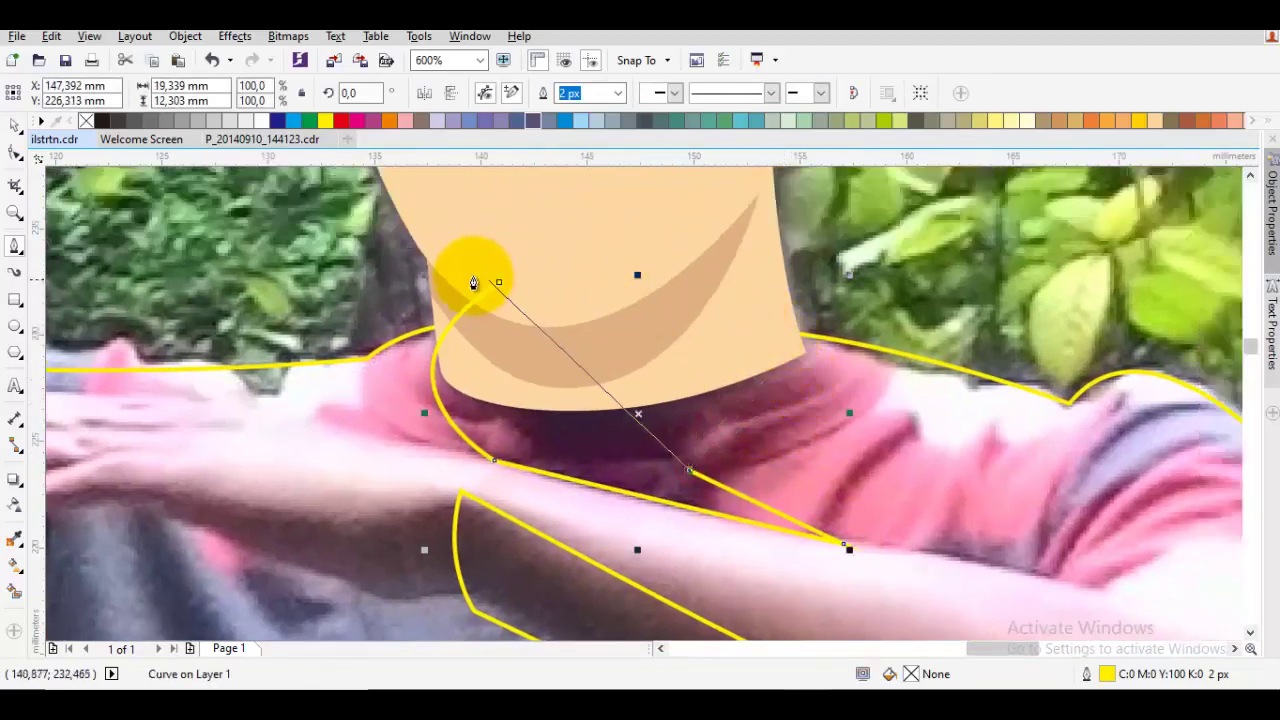
pyautogui.moveTo(497, 283); pyautogui.dragTo(1012, 293)
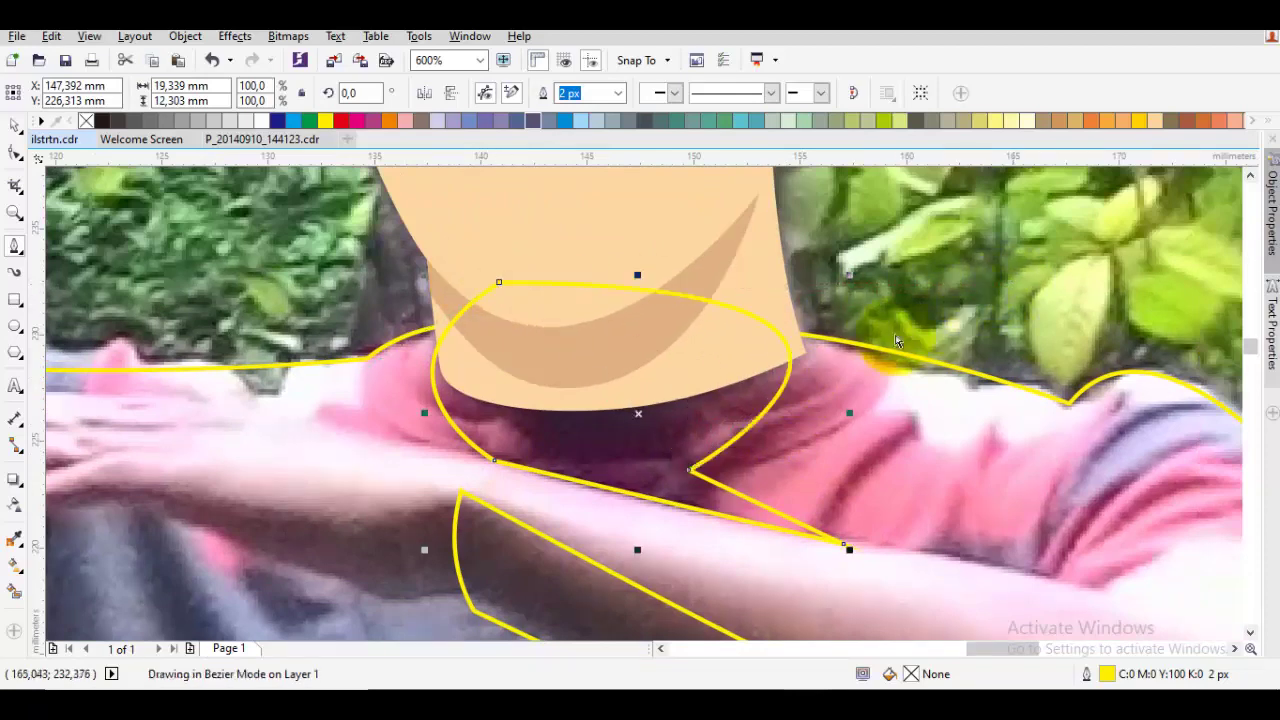
pyautogui.hotkey('ctrl', 'z')
pyautogui.hotkey('ctrl', 'z')
pyautogui.hotkey('ctrl', 'z')
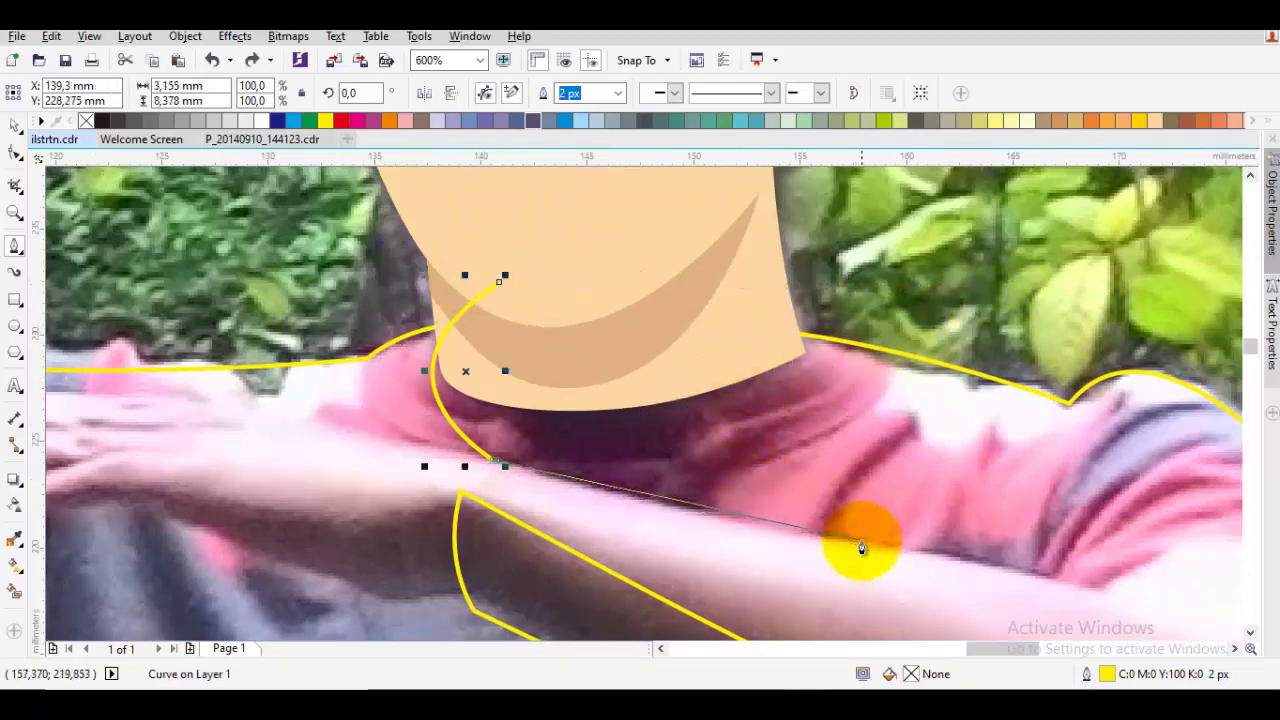
# Complete the neck shadow with a point along the forearm, a notch below the neck and the neck's far corner, closing it inside the neck
pyautogui.click(861, 545)
pyautogui.click(650, 469)
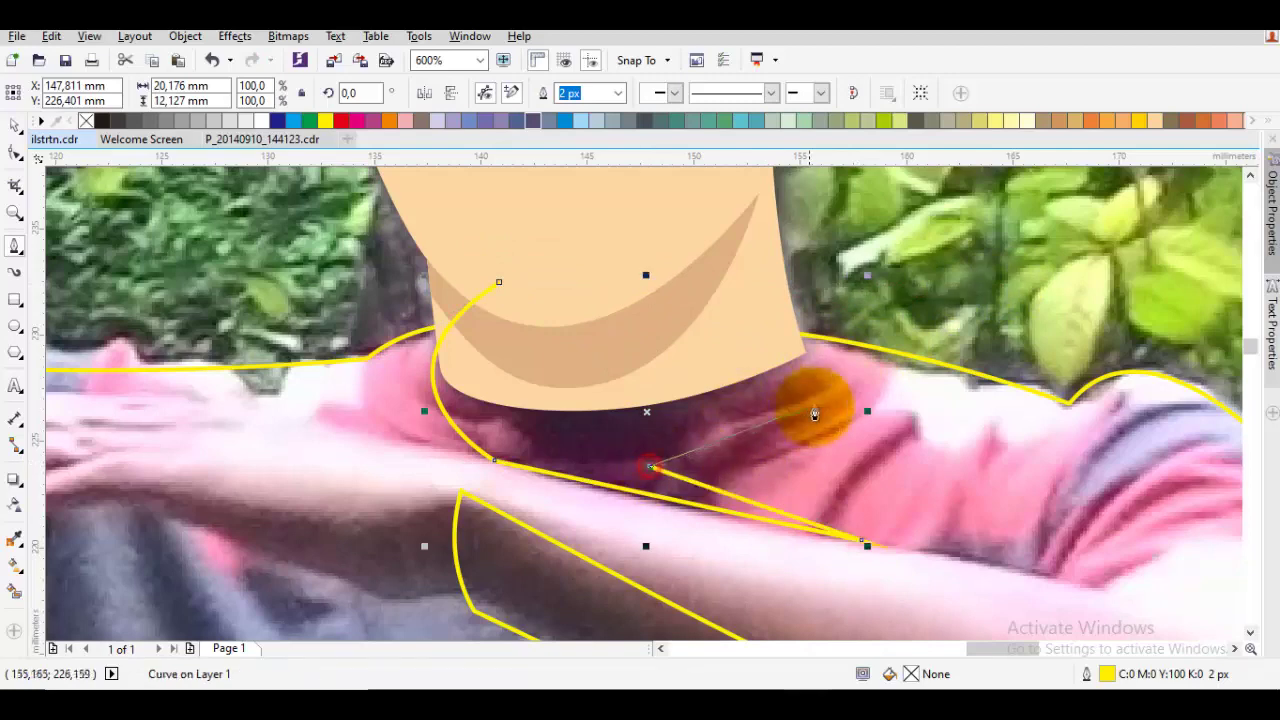
pyautogui.moveTo(778, 385); pyautogui.dragTo(766, 403)
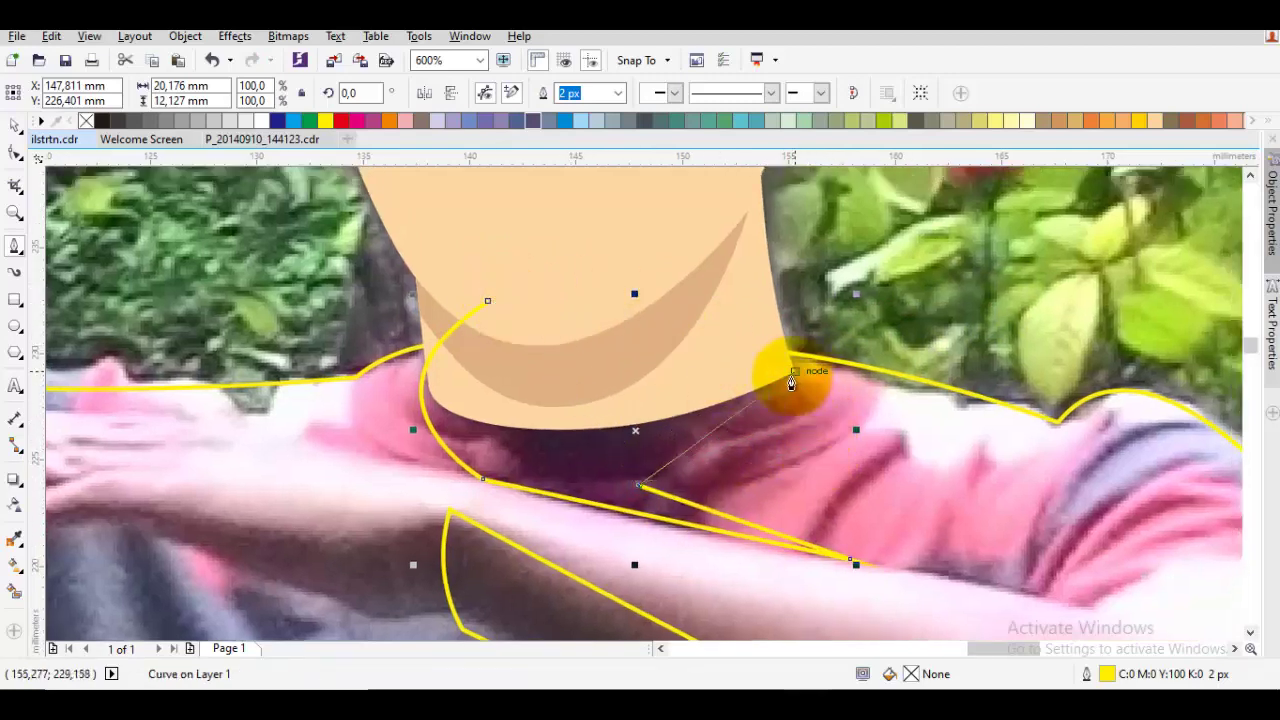
pyautogui.moveTo(791, 383)
pyautogui.mouseDown()
pyautogui.moveTo(824, 322)
pyautogui.moveTo(474, 314)
pyautogui.mouseUp()
pyautogui.hotkey('ctrl', 'z')
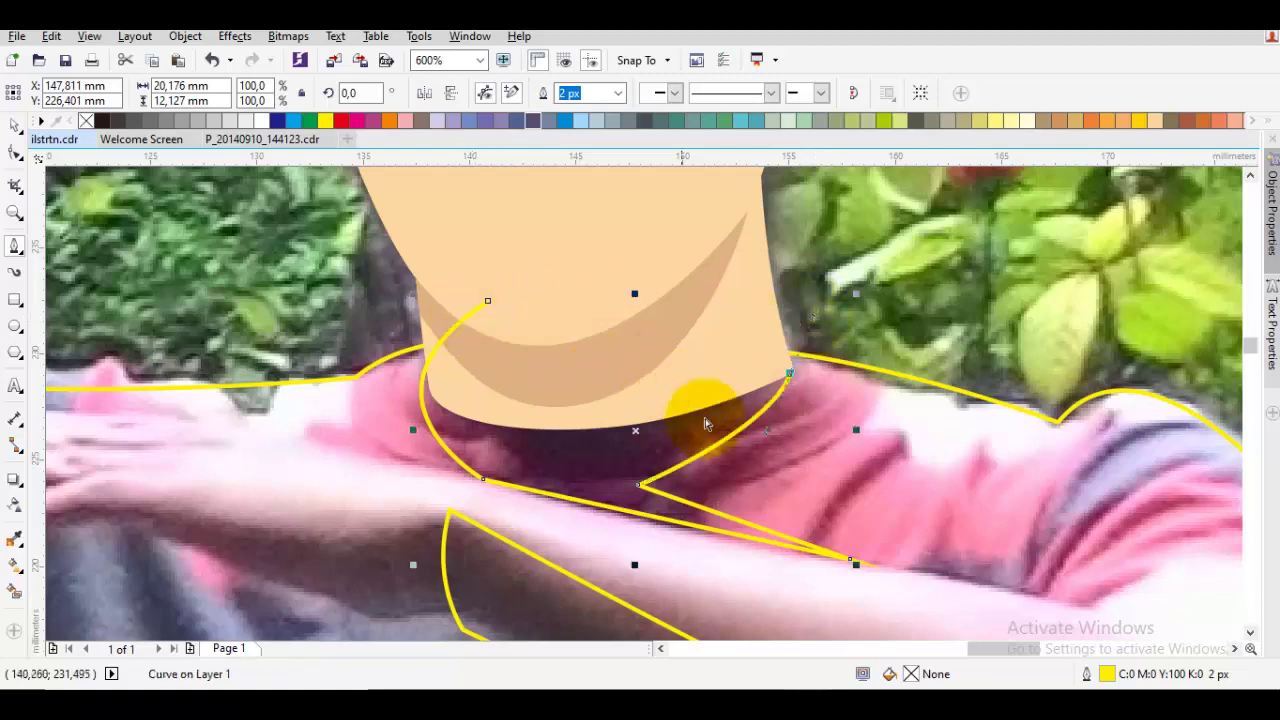
pyautogui.moveTo(790, 368)
pyautogui.mouseDown()
pyautogui.moveTo(808, 366)
pyautogui.moveTo(783, 382)
pyautogui.moveTo(695, 350)
pyautogui.mouseUp()
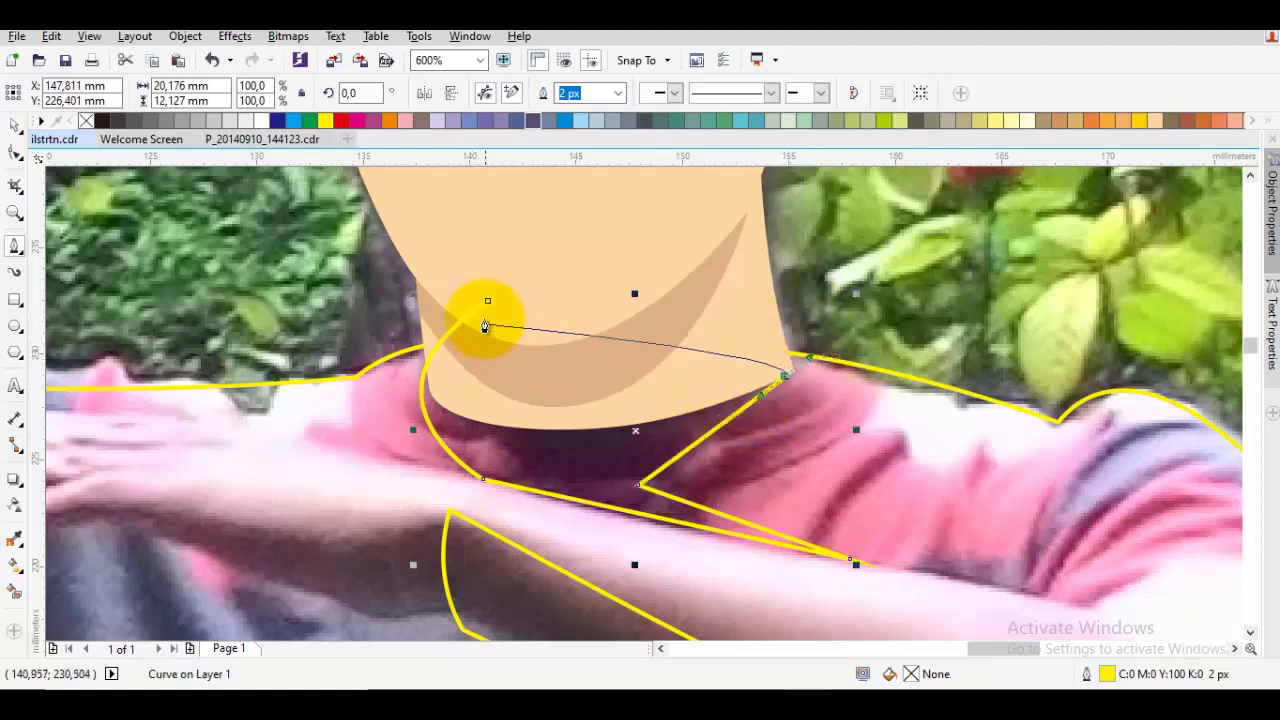
pyautogui.click(486, 303)
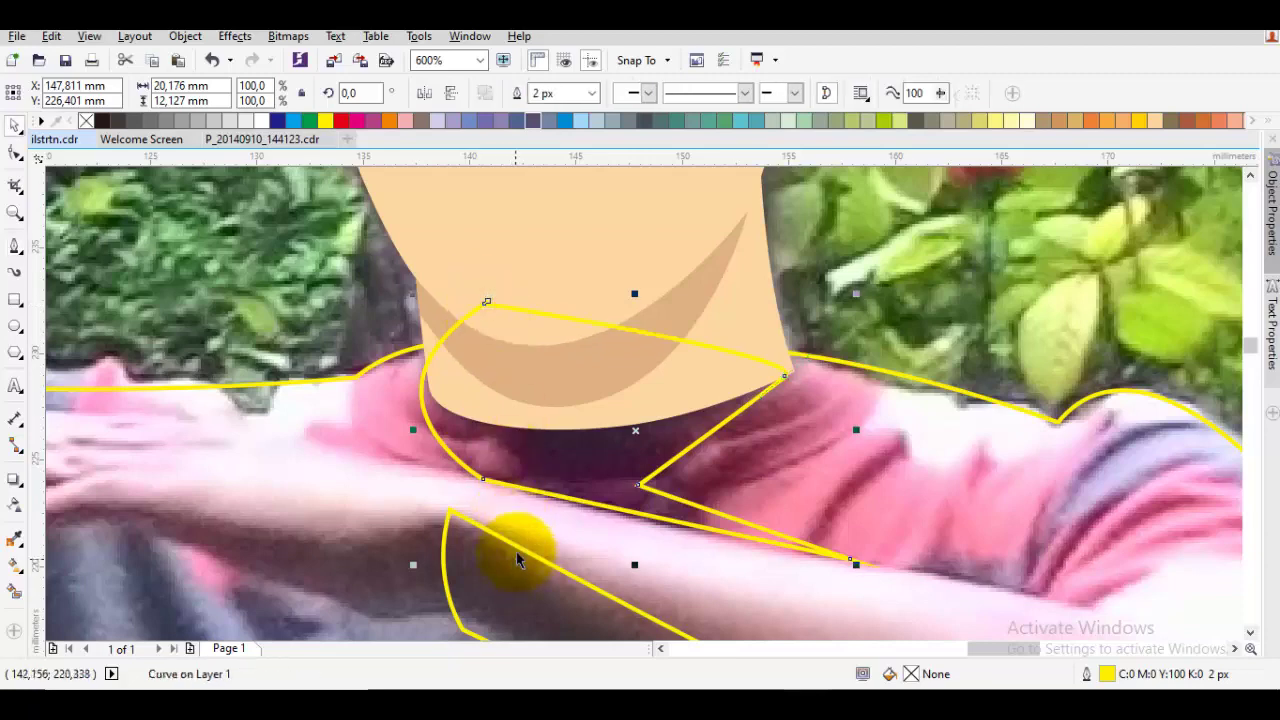
pyautogui.moveTo(531, 308); pyautogui.dragTo(490, 301)
# Weld the neck shadow to the combined sleeve shadows
pyautogui.press('space')
pyautogui.keyDown('shift'); pyautogui.click(530, 350); pyautogui.keyUp('shift')
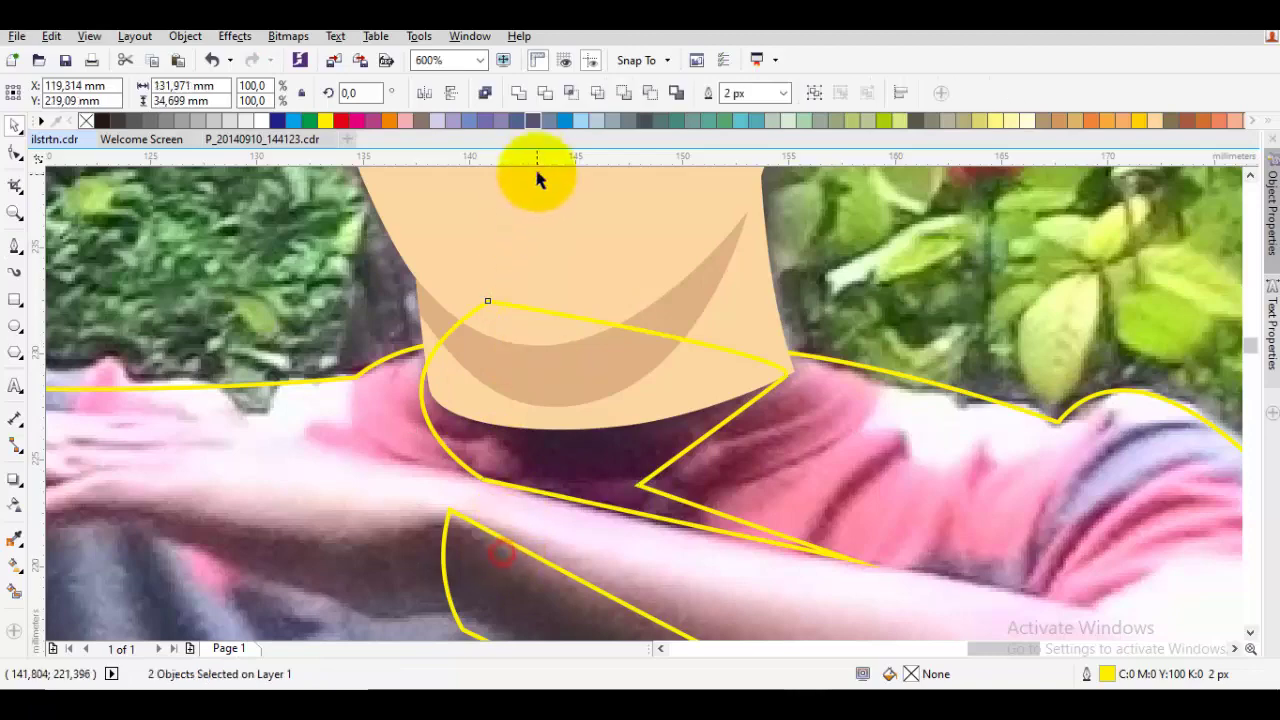
pyautogui.click(512, 92)
# Fill the combined shirt shadow with dark purple, C:65 M:97 Y:51 K:15, and deselect it
pyautogui.scroll(-2, 620, 330)
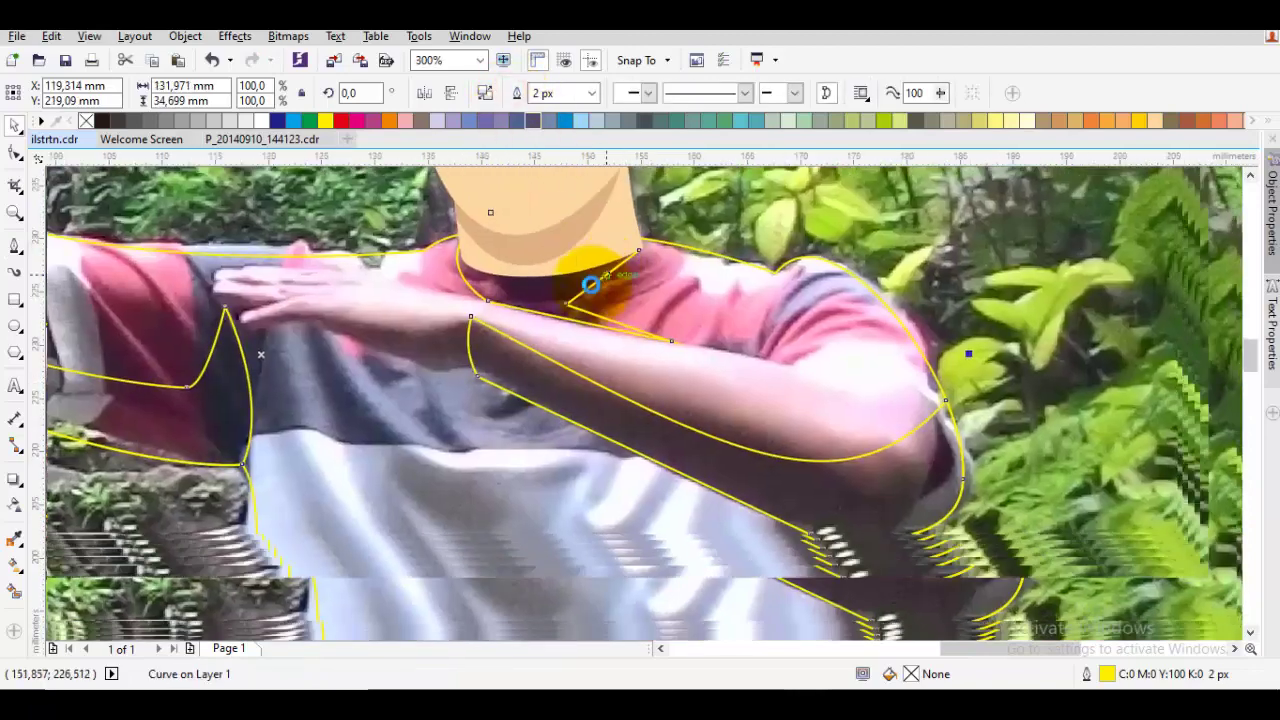
pyautogui.moveTo(566, 316); pyautogui.dragTo(743, 354)
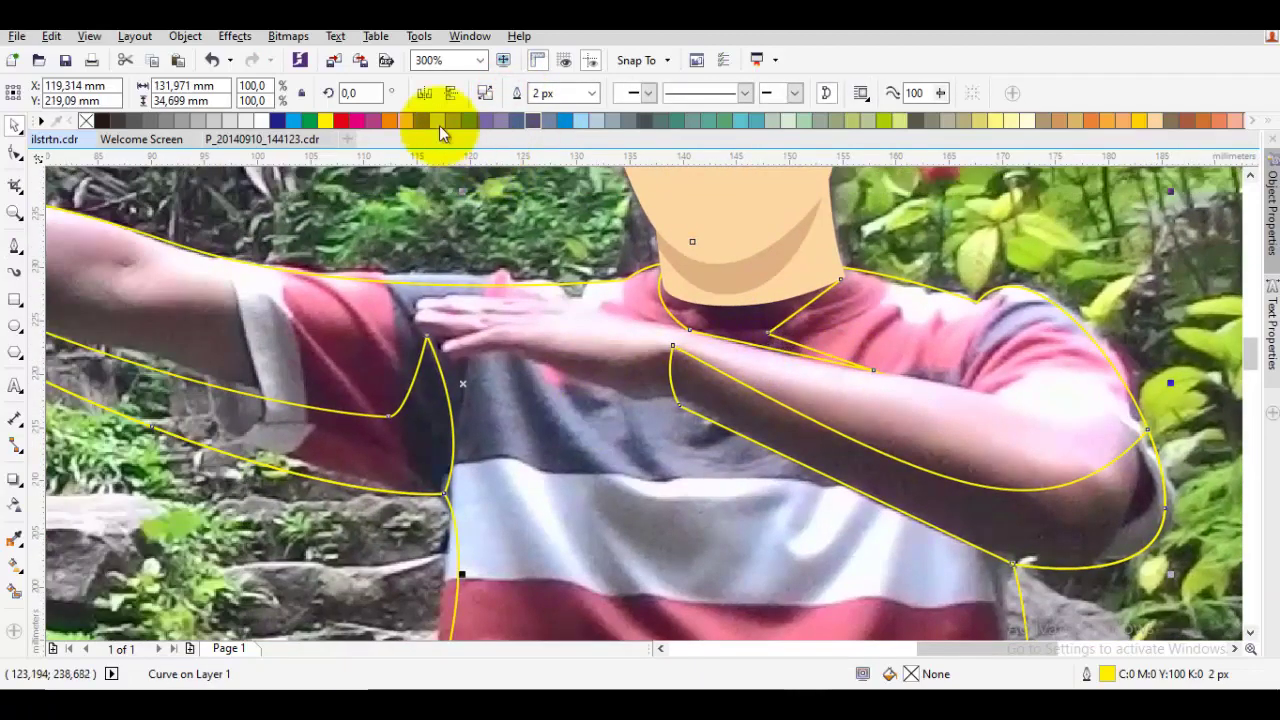
pyautogui.click(373, 122)
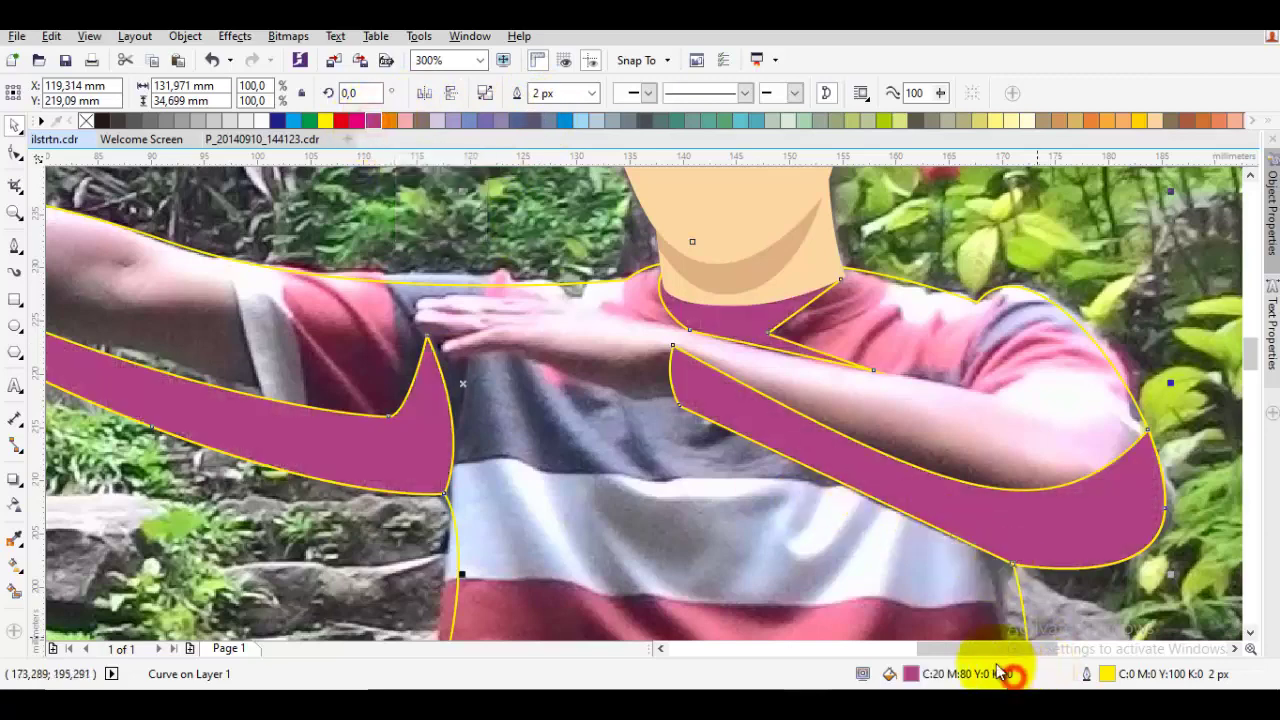
pyautogui.doubleClick(1000, 673)
pyautogui.click(834, 285)
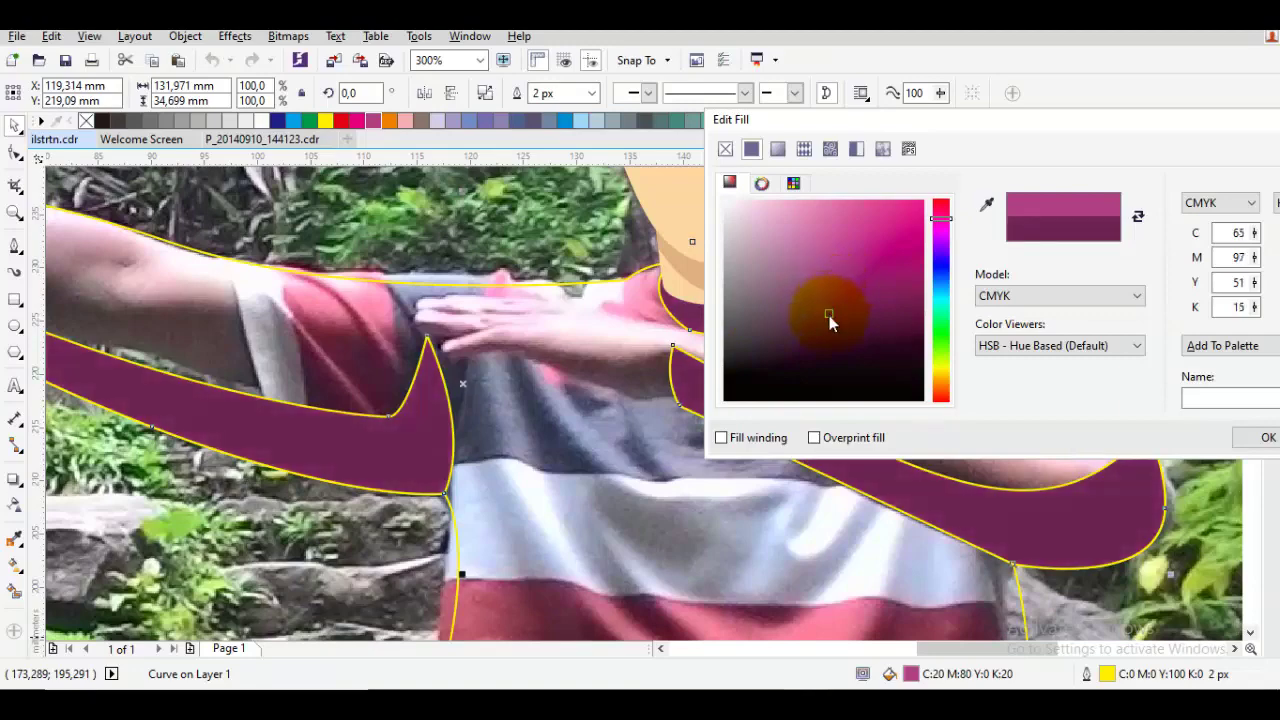
pyautogui.click(1266, 437)
pyautogui.scroll(-2, 1040, 480)
pyautogui.scroll(-2, 1040, 487)
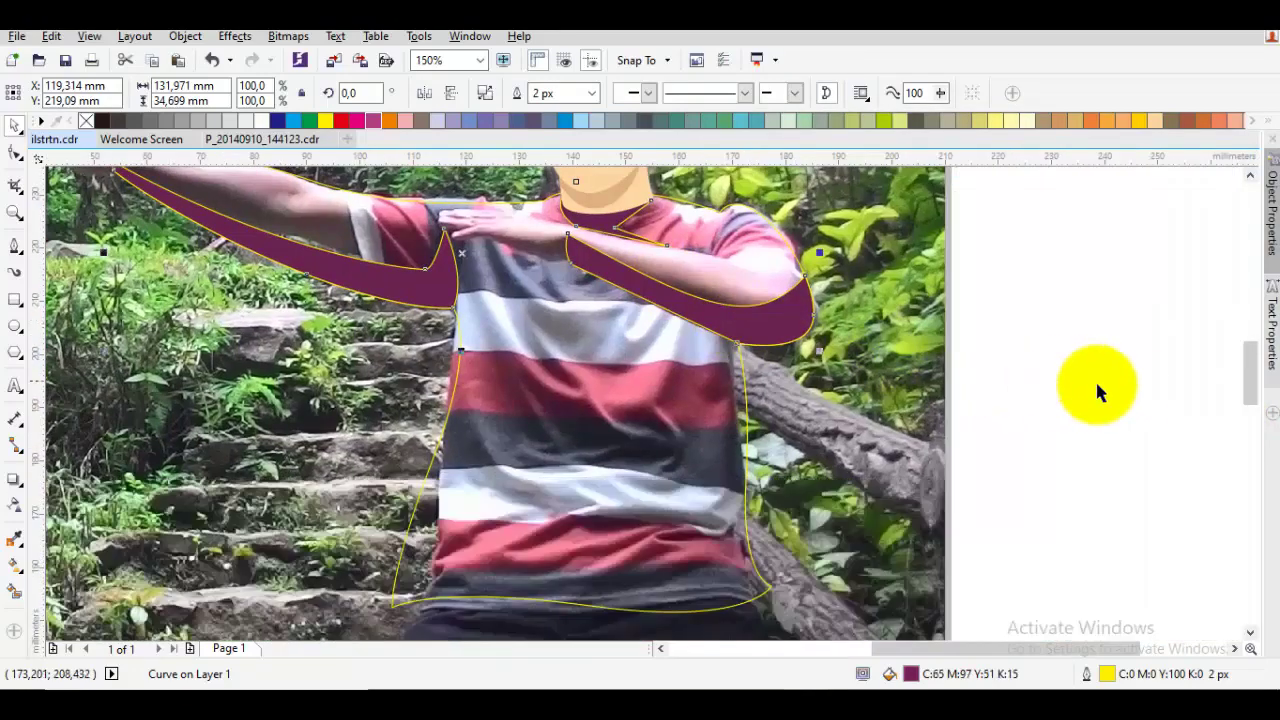
pyautogui.click(1126, 386)
# Draw a closed shadow shape down the torso's side below the bent arm and along the hem, overhanging the shirt's outer edge
pyautogui.scroll(-1, 808, 337)
pyautogui.click(769, 305)
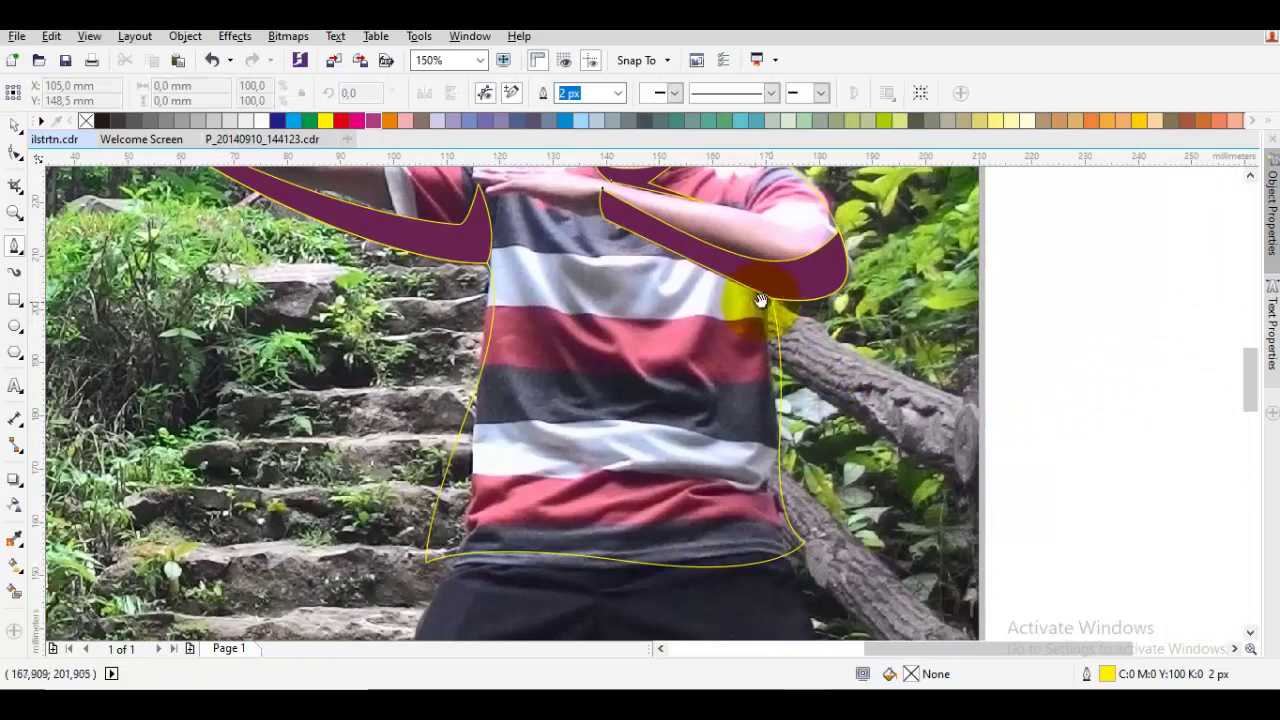
pyautogui.scroll(2, 764, 490)
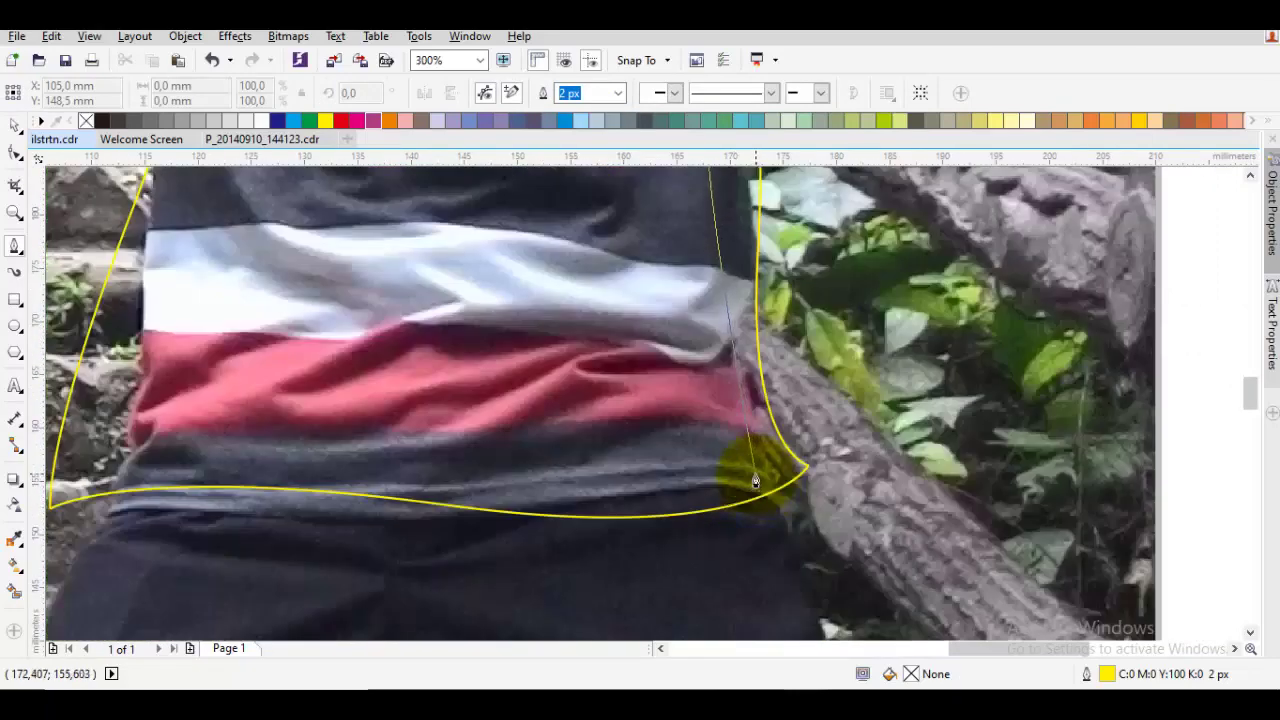
pyautogui.click(760, 487)
pyautogui.moveTo(603, 517); pyautogui.dragTo(571, 531)
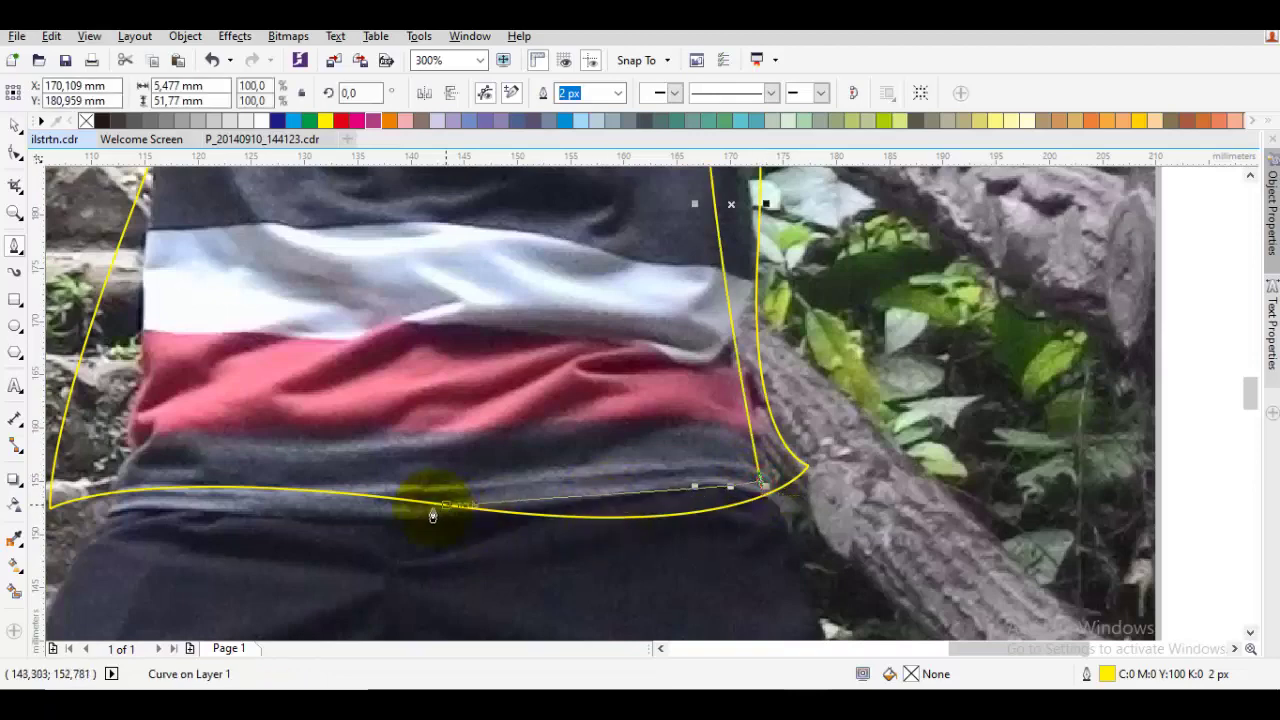
pyautogui.moveTo(403, 511); pyautogui.dragTo(280, 490)
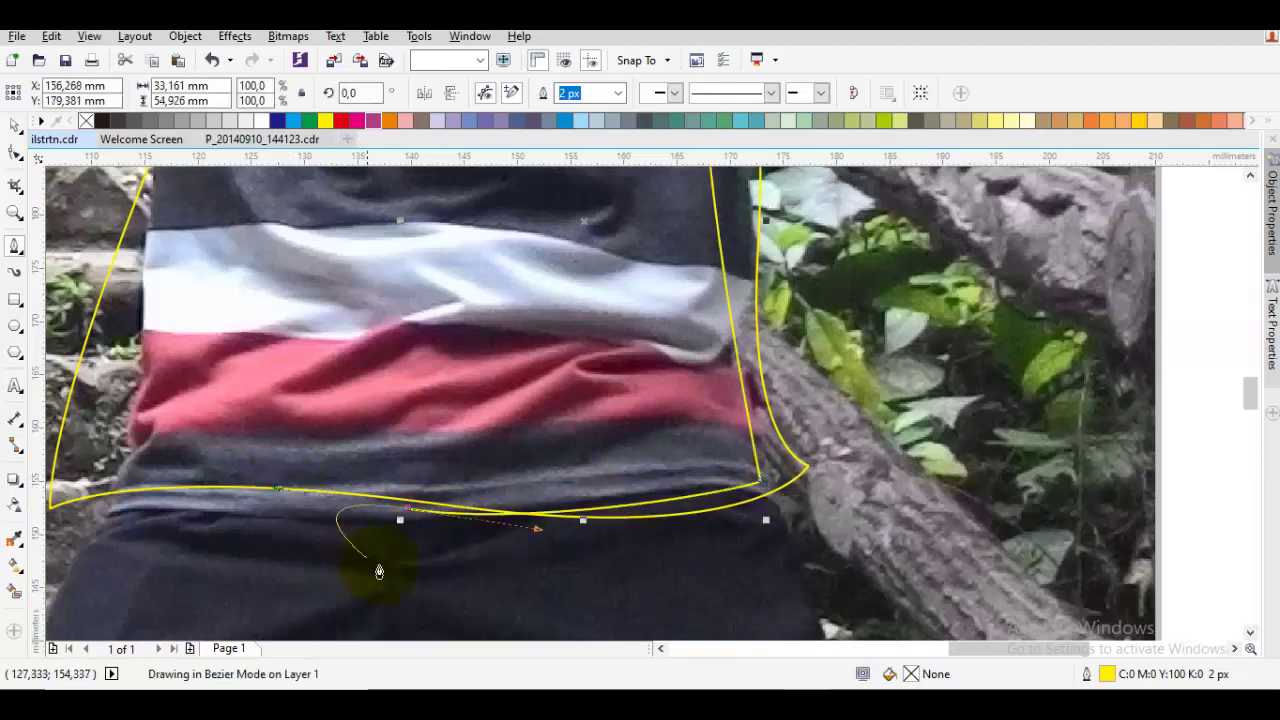
pyautogui.scroll(-1, 388, 567)
pyautogui.moveTo(600, 610); pyautogui.dragTo(749, 562)
pyautogui.moveTo(768, 469); pyautogui.dragTo(764, 422)
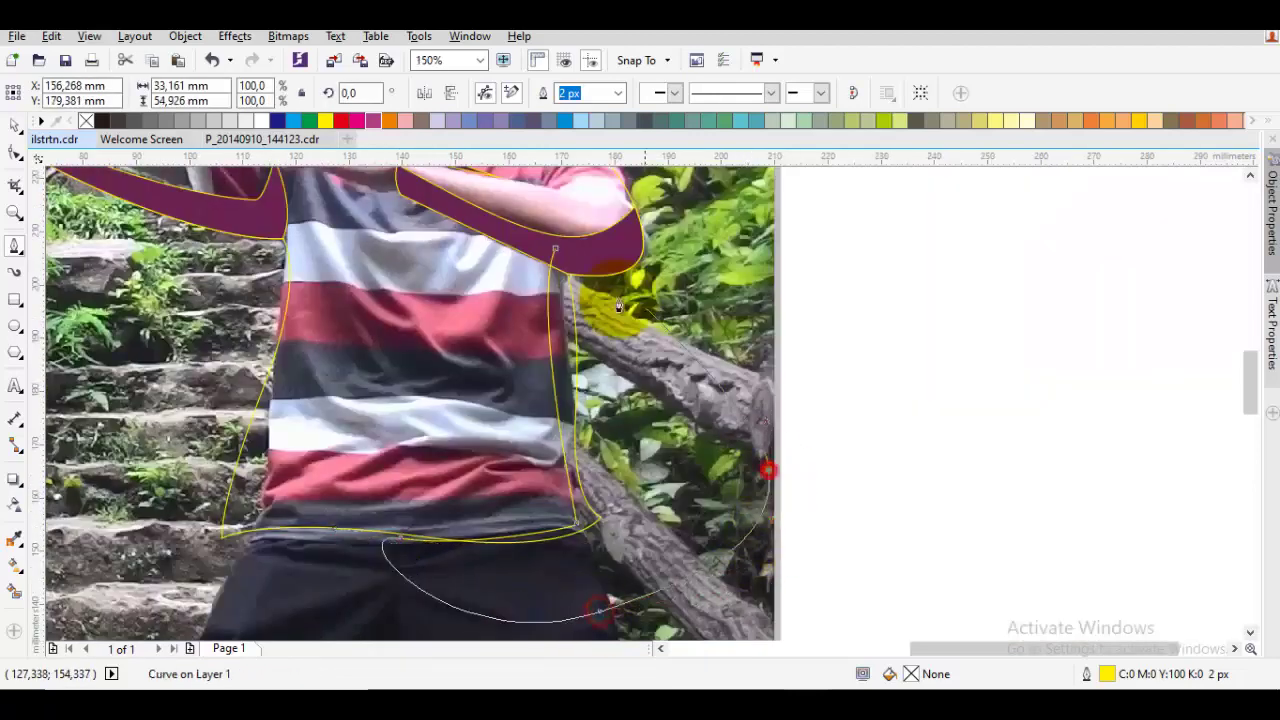
pyautogui.click(619, 247)
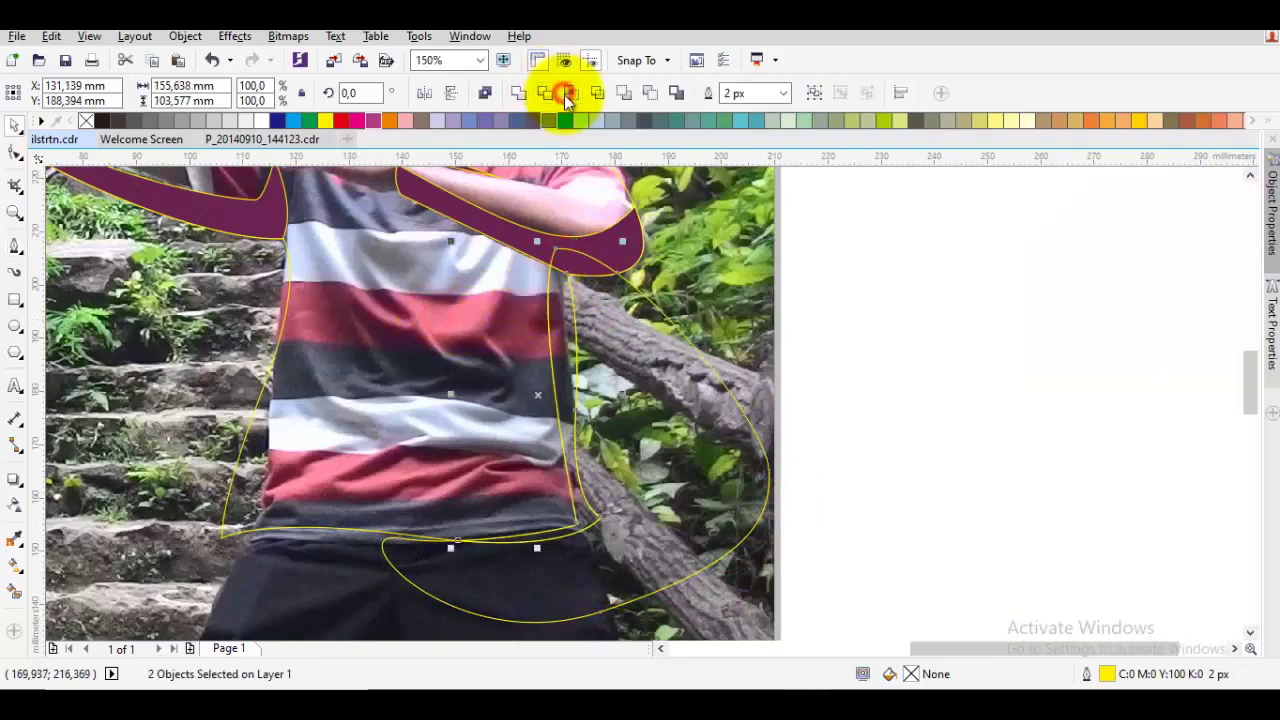
# Intersect the torso's side shadow with the shirt shape and delete the original shadow that overhangs it
pyautogui.click(566, 94)
pyautogui.rightClick(702, 422)
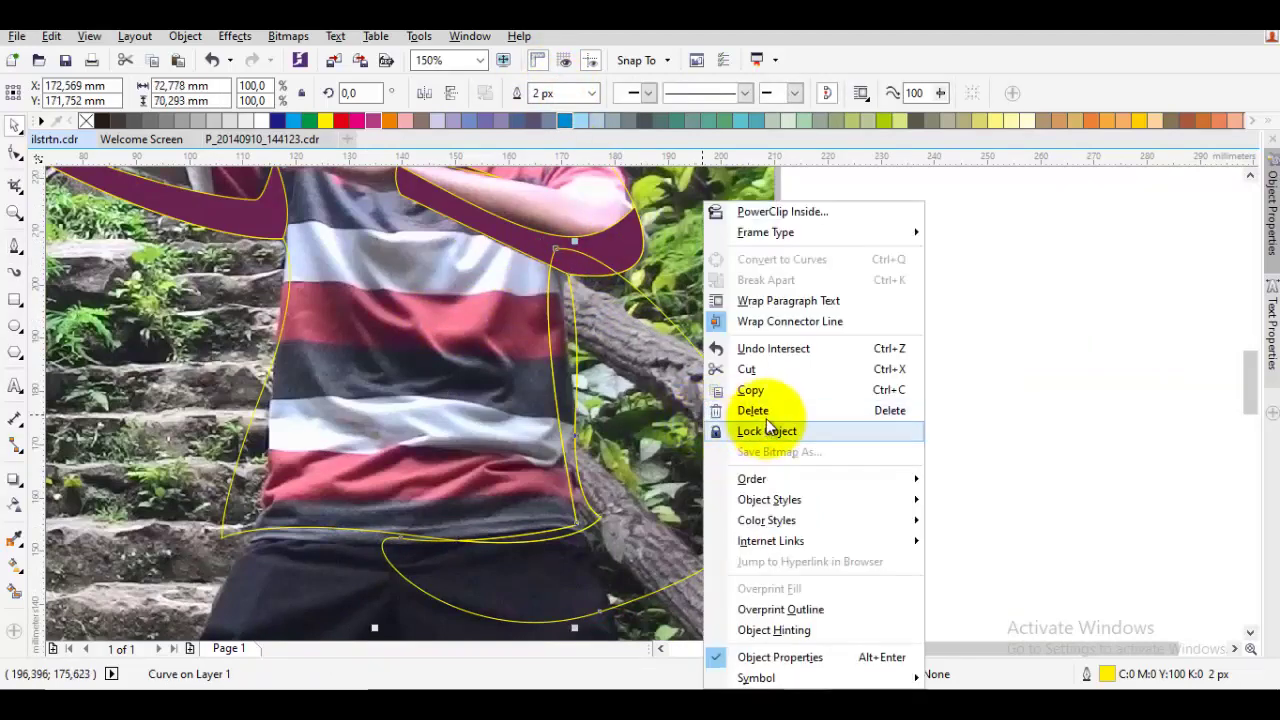
pyautogui.click(752, 408)
# Weld the torso's side shadow to the combined dark purple shirt shadow and deselect the result
pyautogui.scroll(2, 568, 290)
pyautogui.click(607, 235)
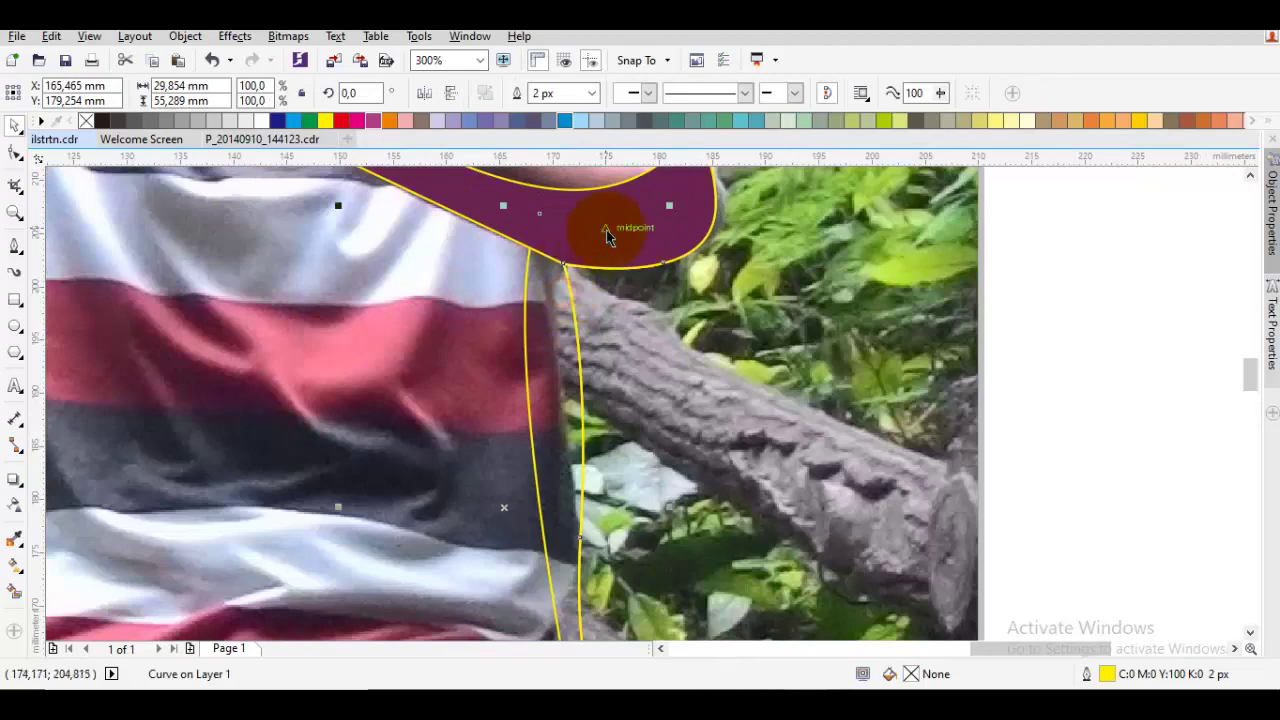
pyautogui.keyDown('shift'); pyautogui.click(693, 187); pyautogui.keyUp('shift')
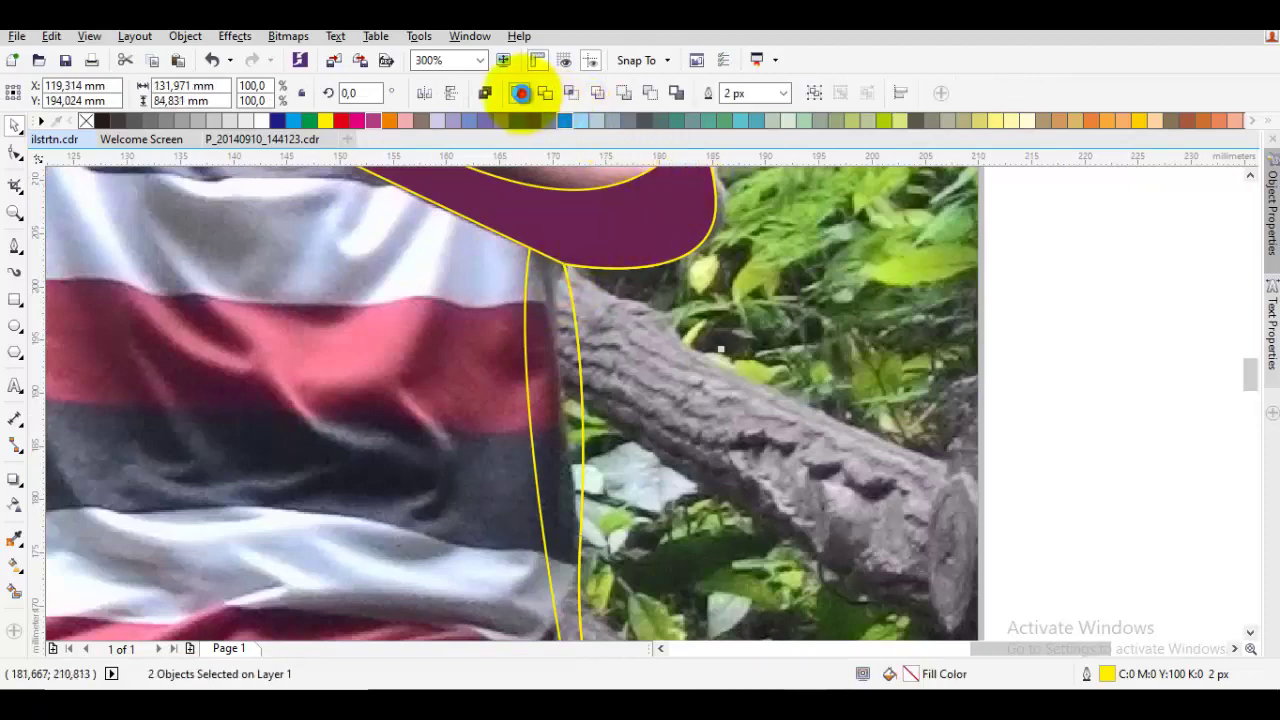
pyautogui.click(521, 93)
pyautogui.press('Escape')
# Try filling the shirt shape with a lighter purple, C:34 M:78 Y:14 K:0, based on the shadow's sampled colour, and inspect the result
pyautogui.scroll(-1, 629, 250)
pyautogui.moveTo(552, 432); pyautogui.dragTo(657, 435)
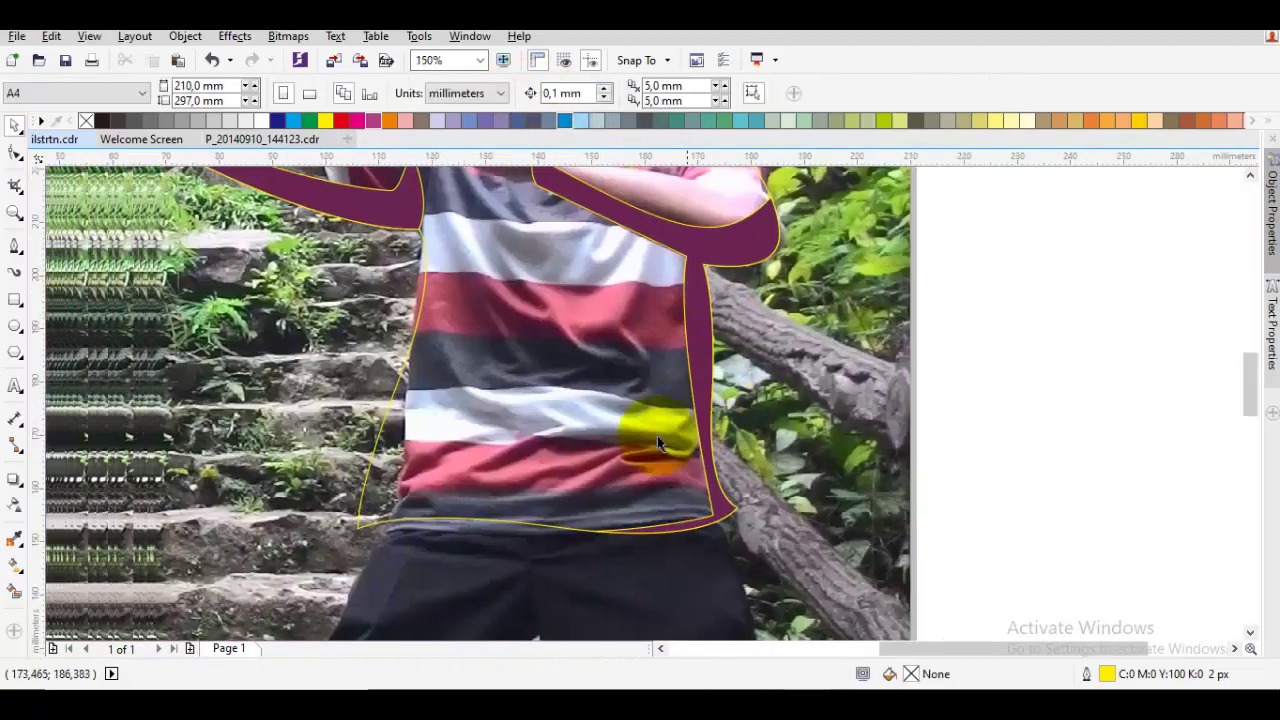
pyautogui.click(660, 261)
pyautogui.moveTo(628, 335); pyautogui.dragTo(579, 461)
pyautogui.click(14, 539)
pyautogui.click(659, 373)
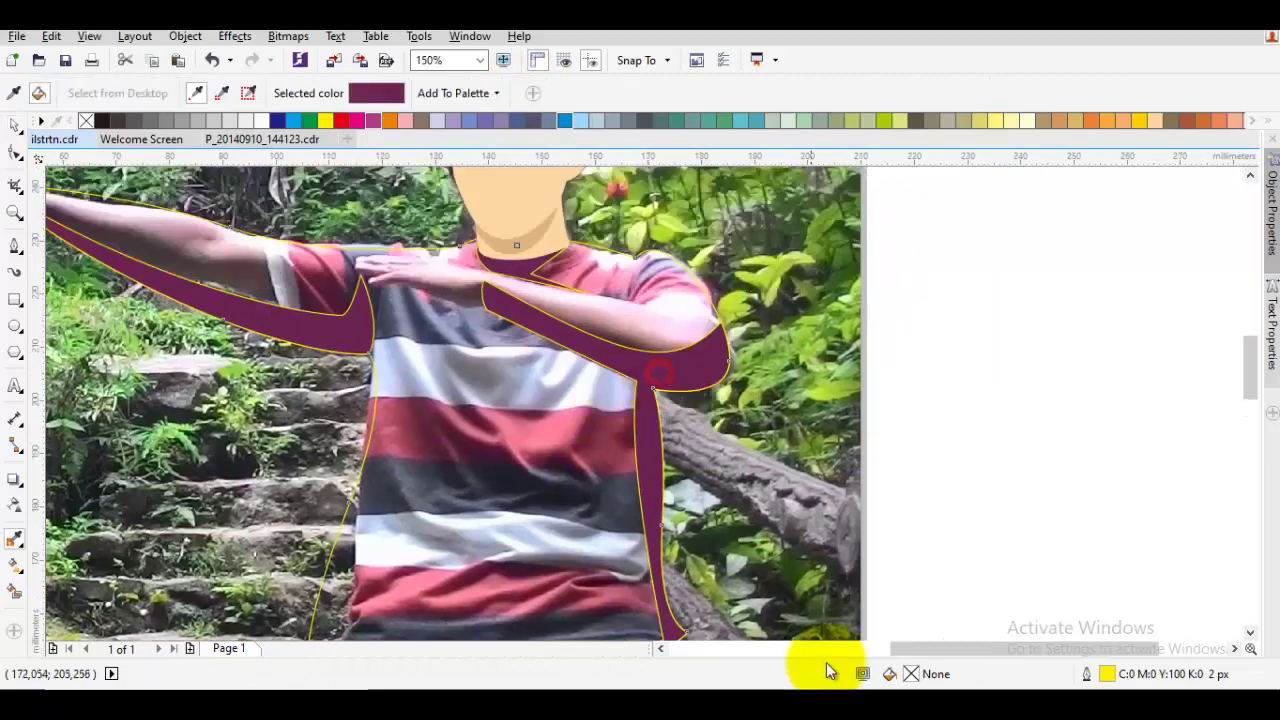
pyautogui.doubleClick(912, 673)
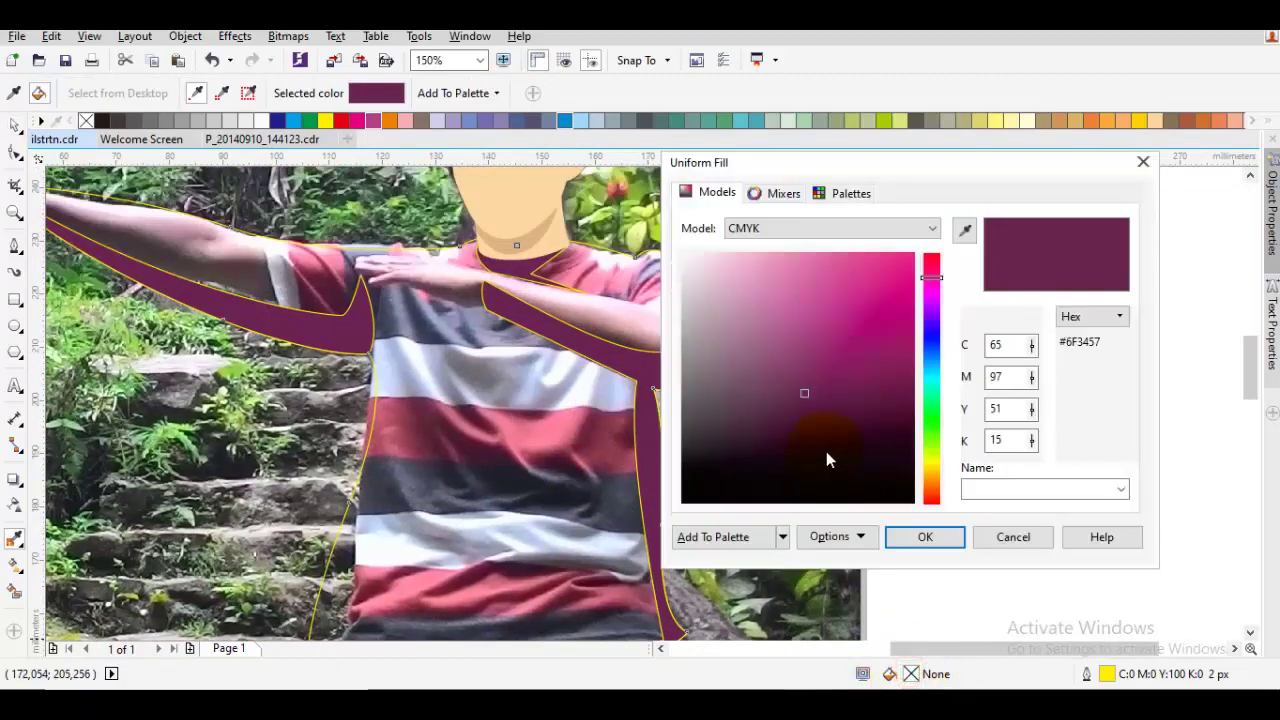
pyautogui.click(797, 351)
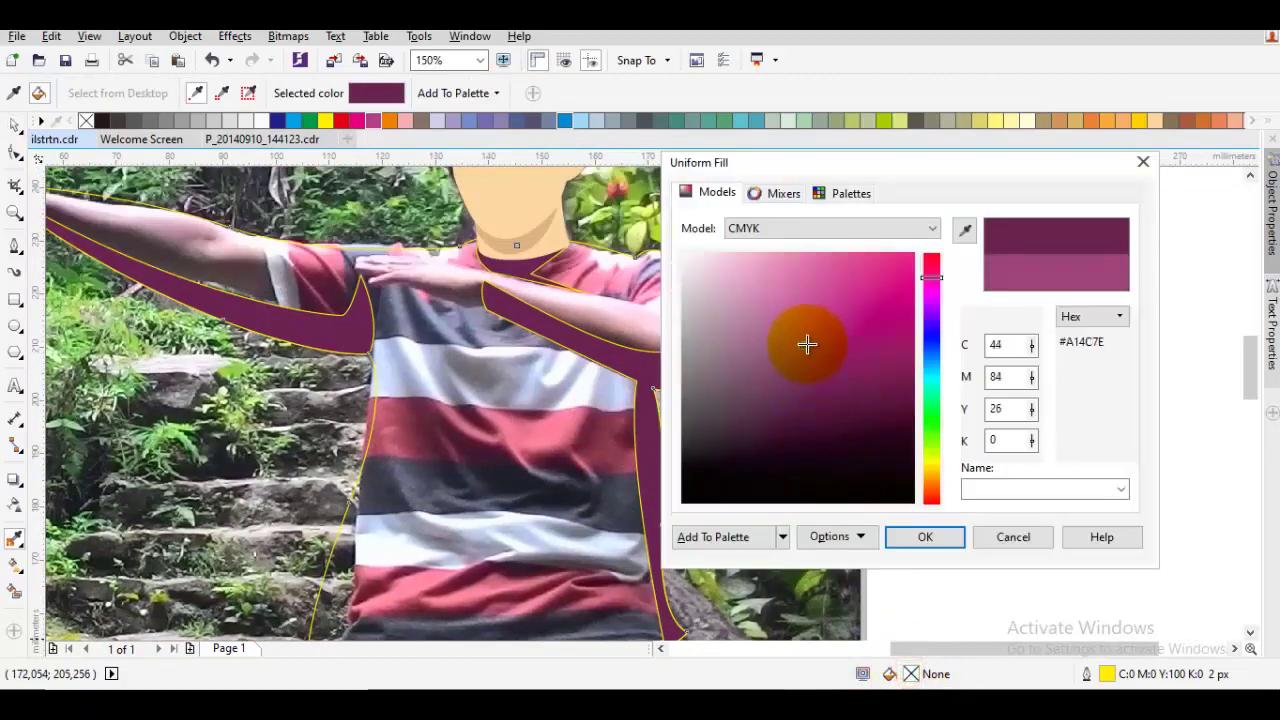
pyautogui.moveTo(807, 344); pyautogui.dragTo(805, 329)
pyautogui.click(921, 537)
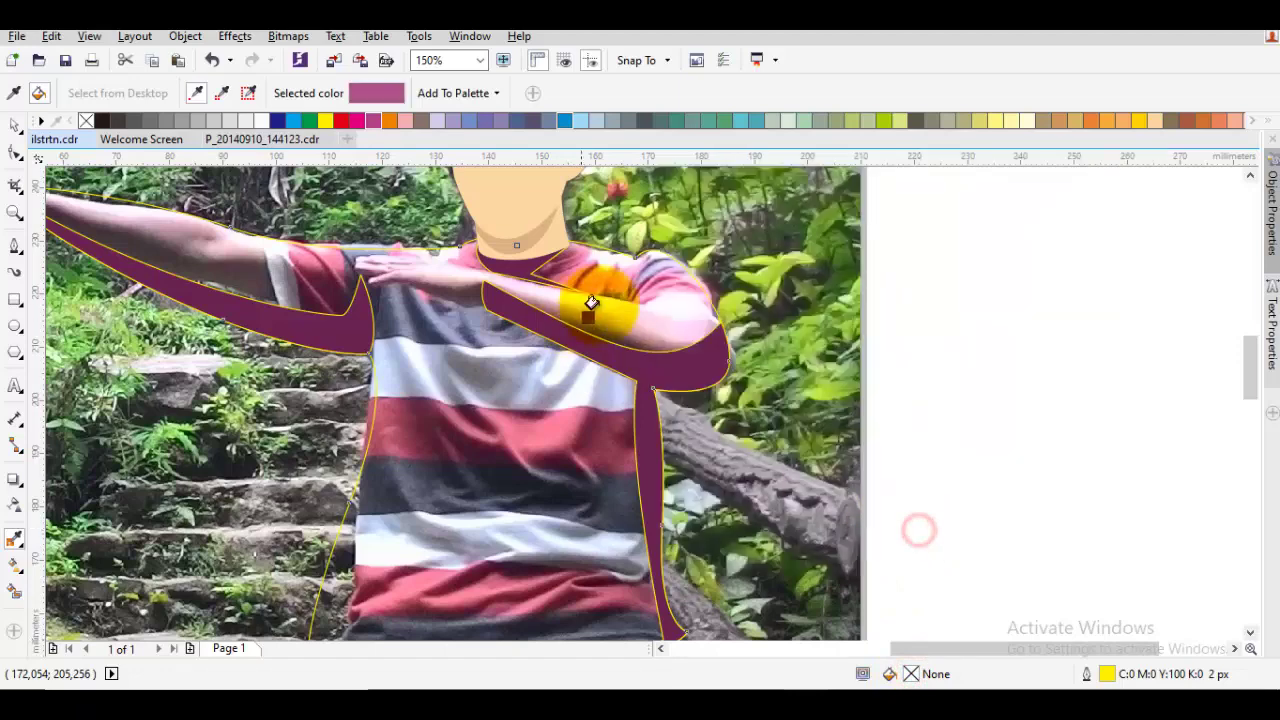
pyautogui.click(654, 296)
pyautogui.press('space')
pyautogui.scroll(-2, 670, 334)
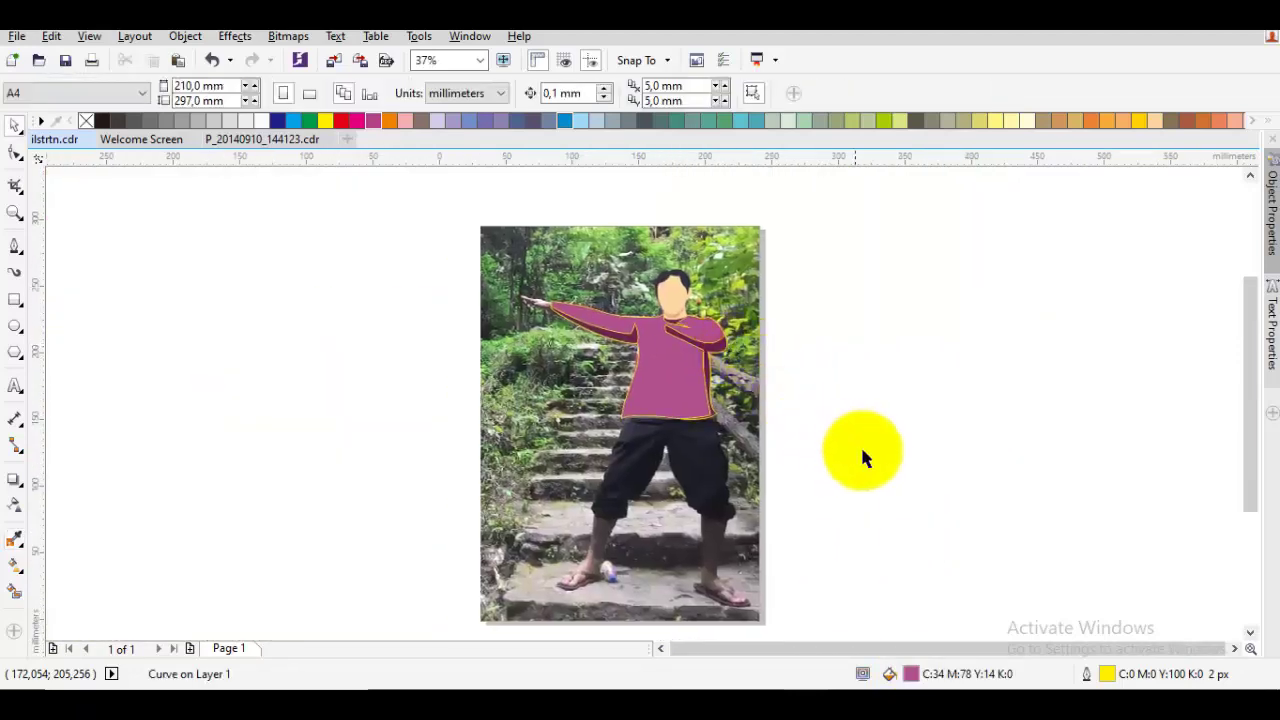
pyautogui.moveTo(863, 449); pyautogui.dragTo(652, 305)
pyautogui.scroll(5, 652, 305)
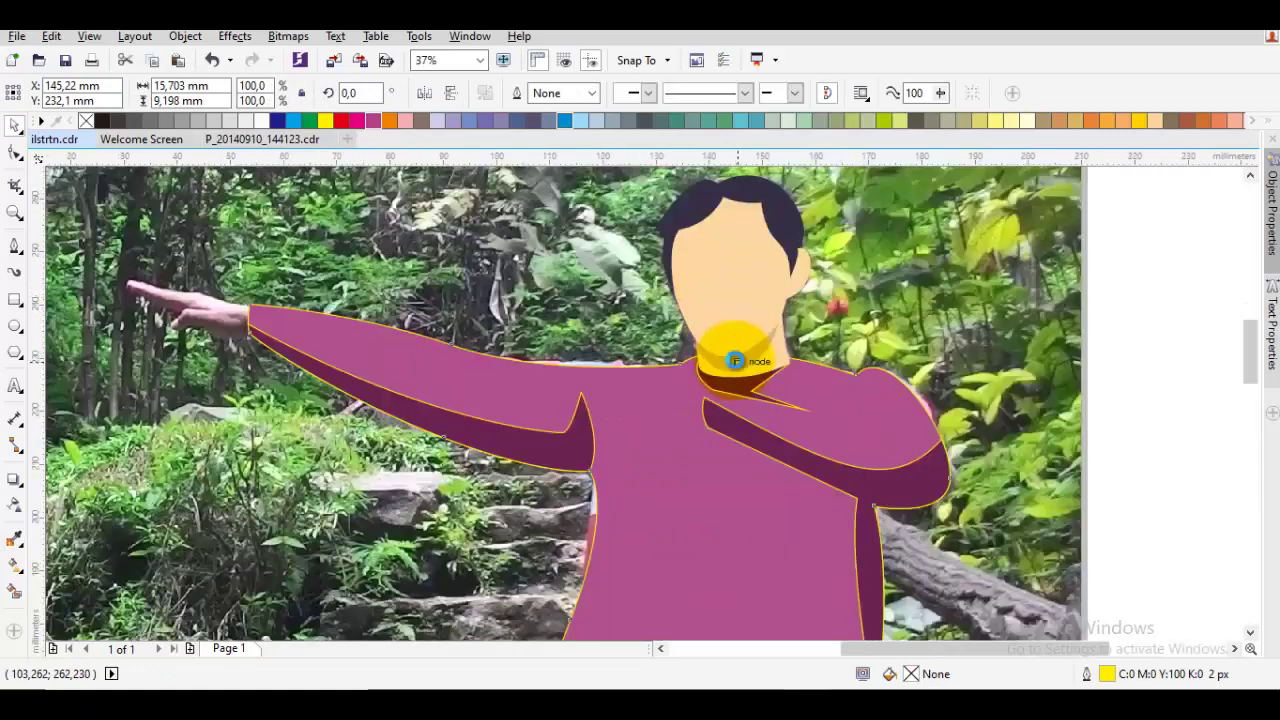
pyautogui.press('Escape')
# Draw a closed outline about 26 by 9 mm around the bent arm's hand, ending at the wrist inside the sleeve
pyautogui.press('F5')
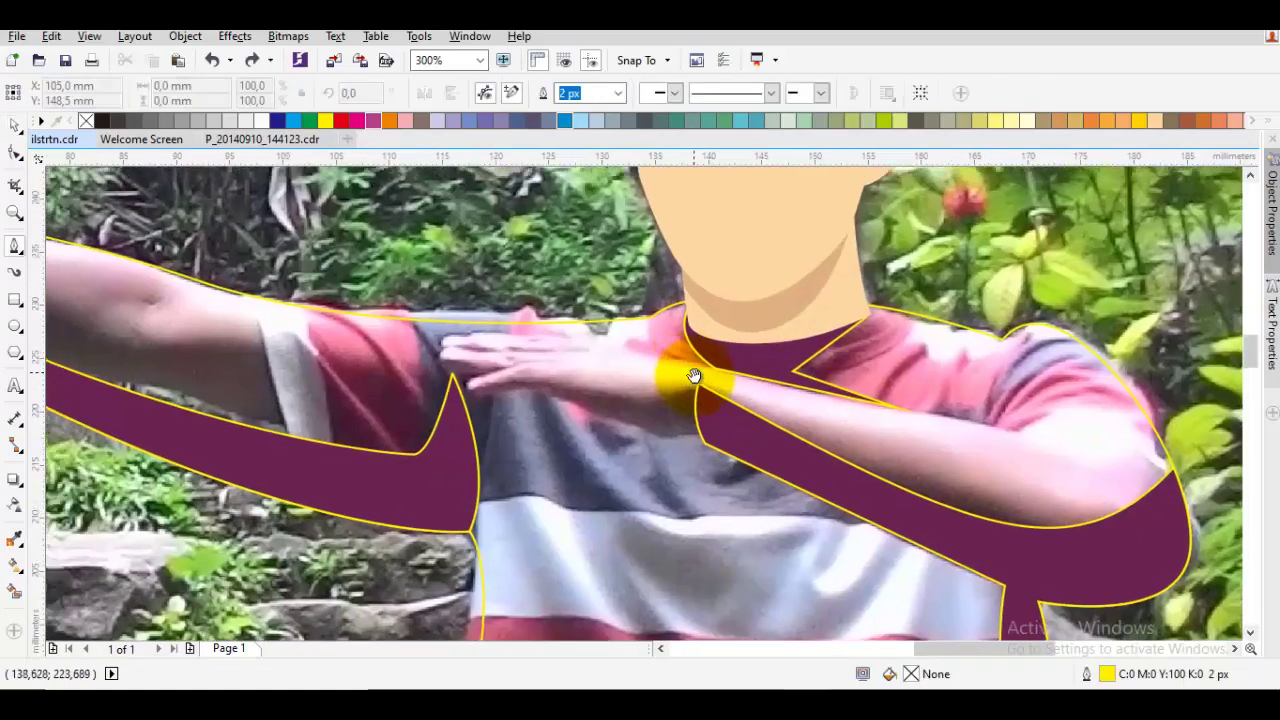
pyautogui.scroll(3, 694, 400)
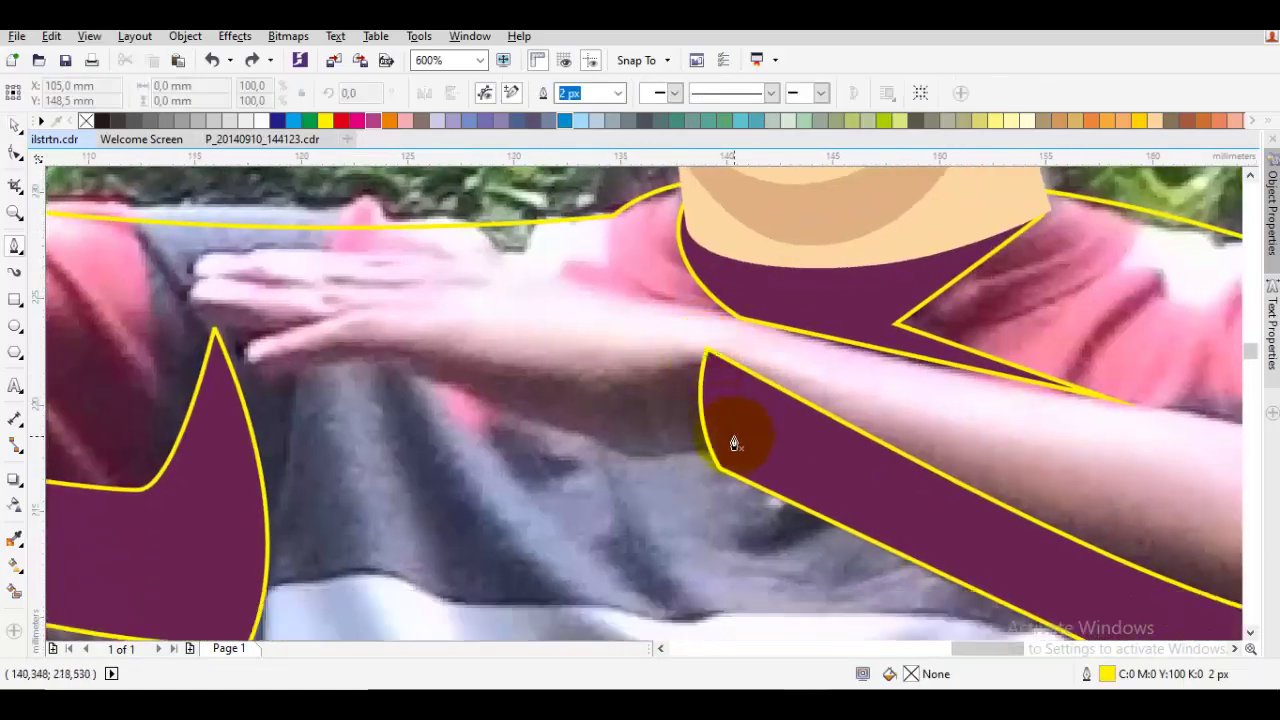
pyautogui.moveTo(735, 440); pyautogui.dragTo(624, 488)
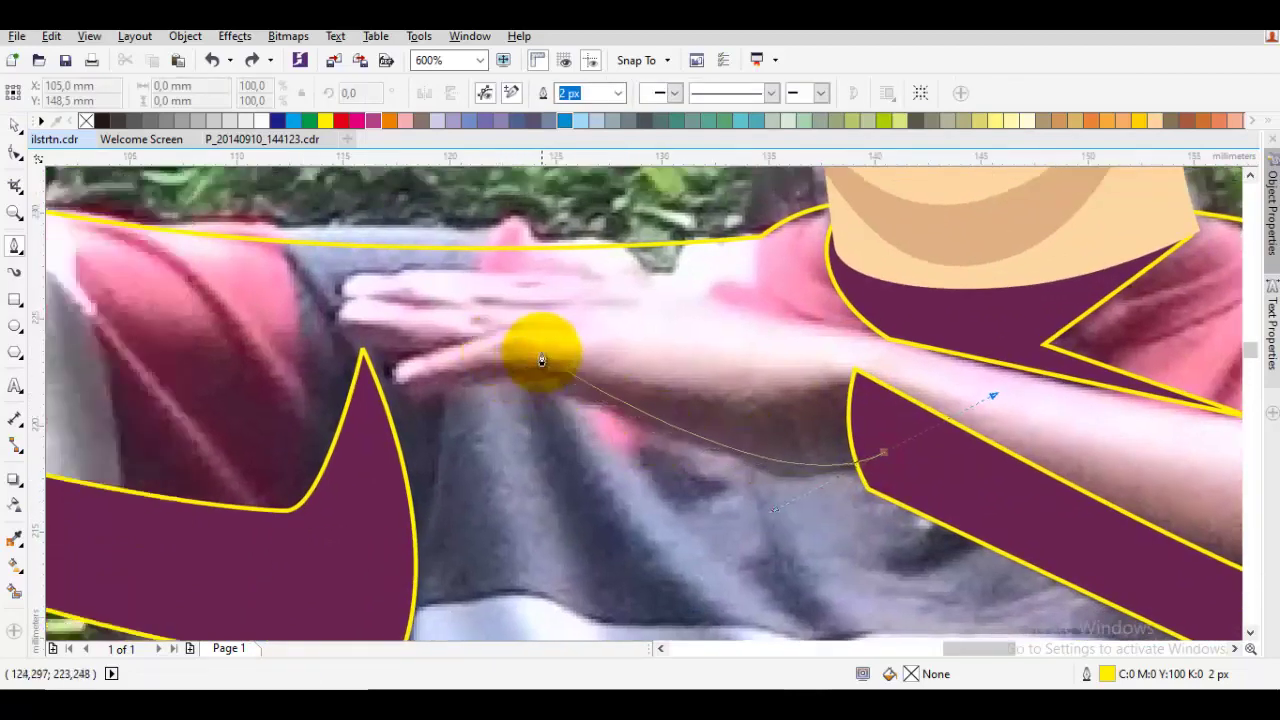
pyautogui.moveTo(540, 344); pyautogui.dragTo(460, 343)
pyautogui.moveTo(340, 325)
pyautogui.mouseDown()
pyautogui.moveTo(411, 271)
pyautogui.moveTo(610, 271)
pyautogui.mouseUp()
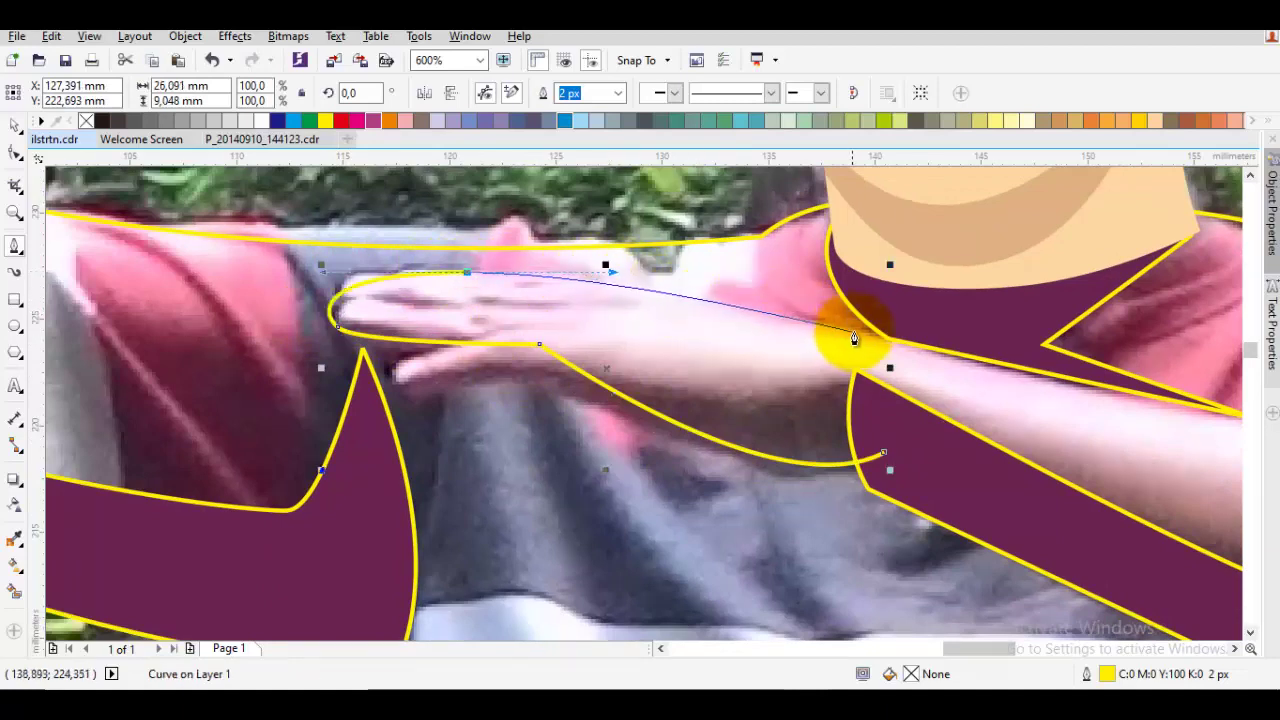
pyautogui.moveTo(856, 337); pyautogui.dragTo(625, 295)
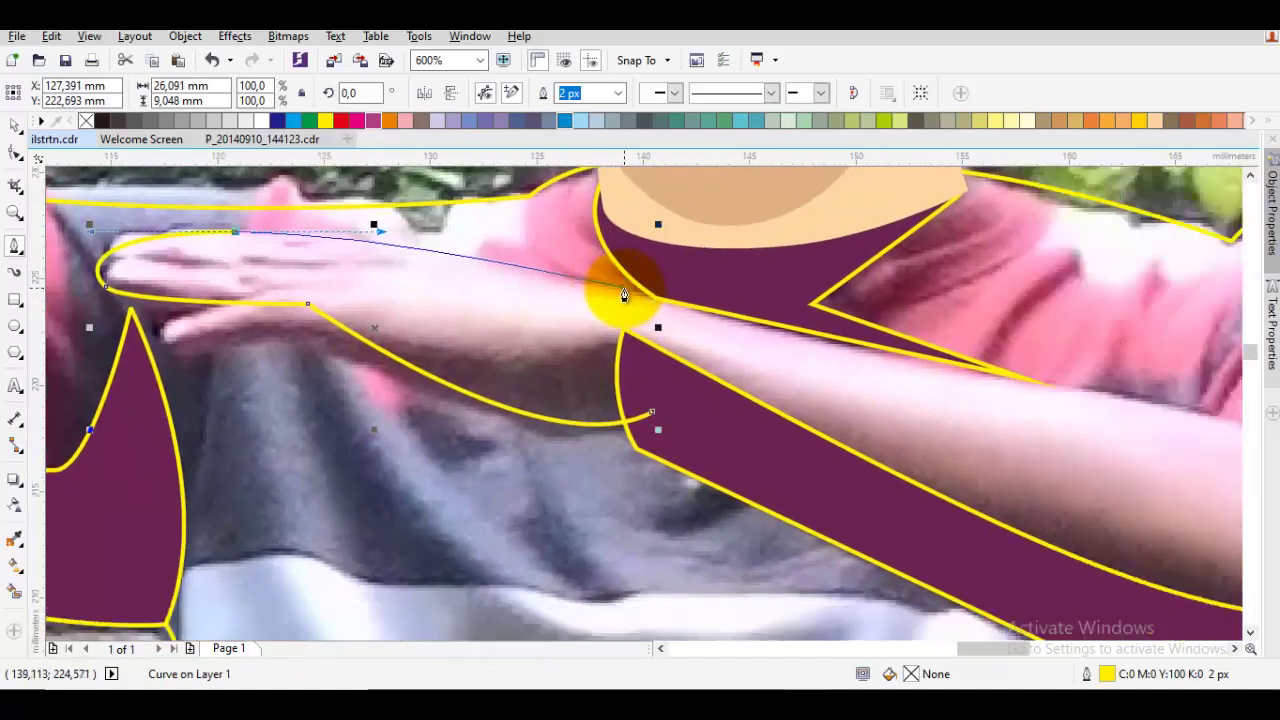
pyautogui.click(625, 291)
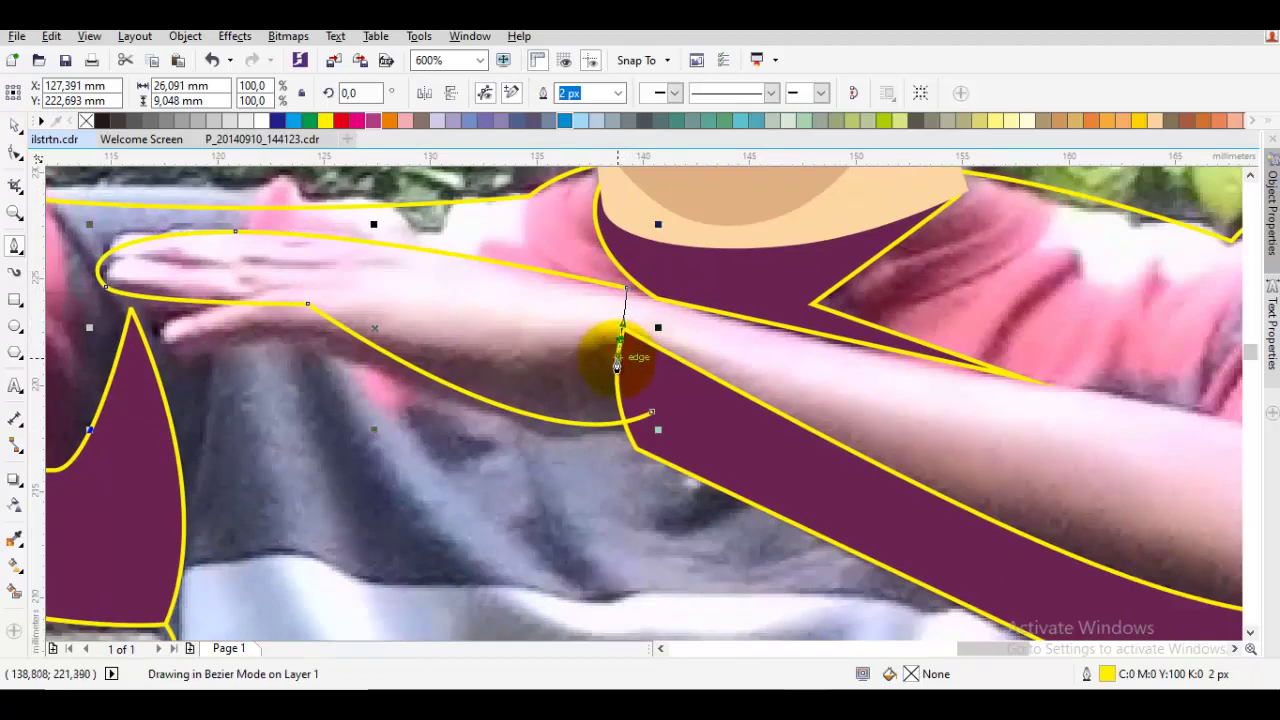
pyautogui.scroll(-2, 586, 371)
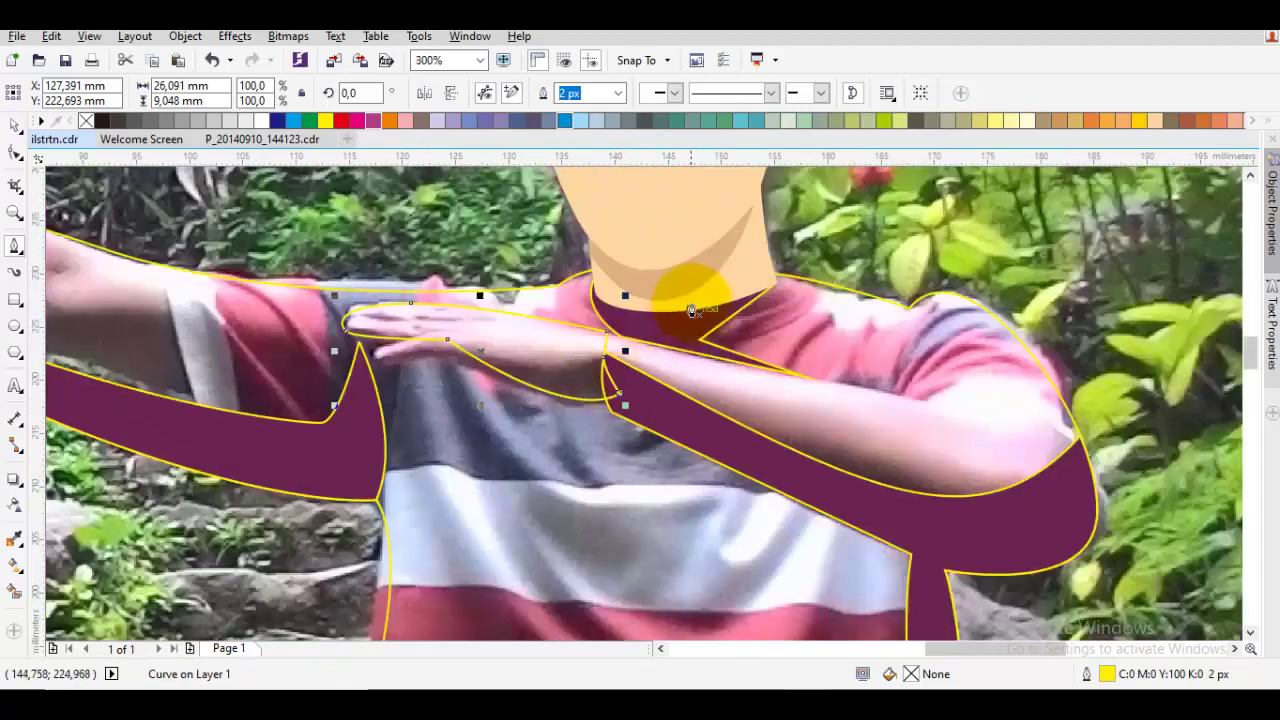
# Fill the bent arm's hand with the neck's skin tone, C:0 M:20 Y:40 K:0, and order it in front of the shirt shape
pyautogui.press('i')
pyautogui.click(747, 277)
pyautogui.click(541, 341)
pyautogui.press('space')
pyautogui.rightClick(549, 340)
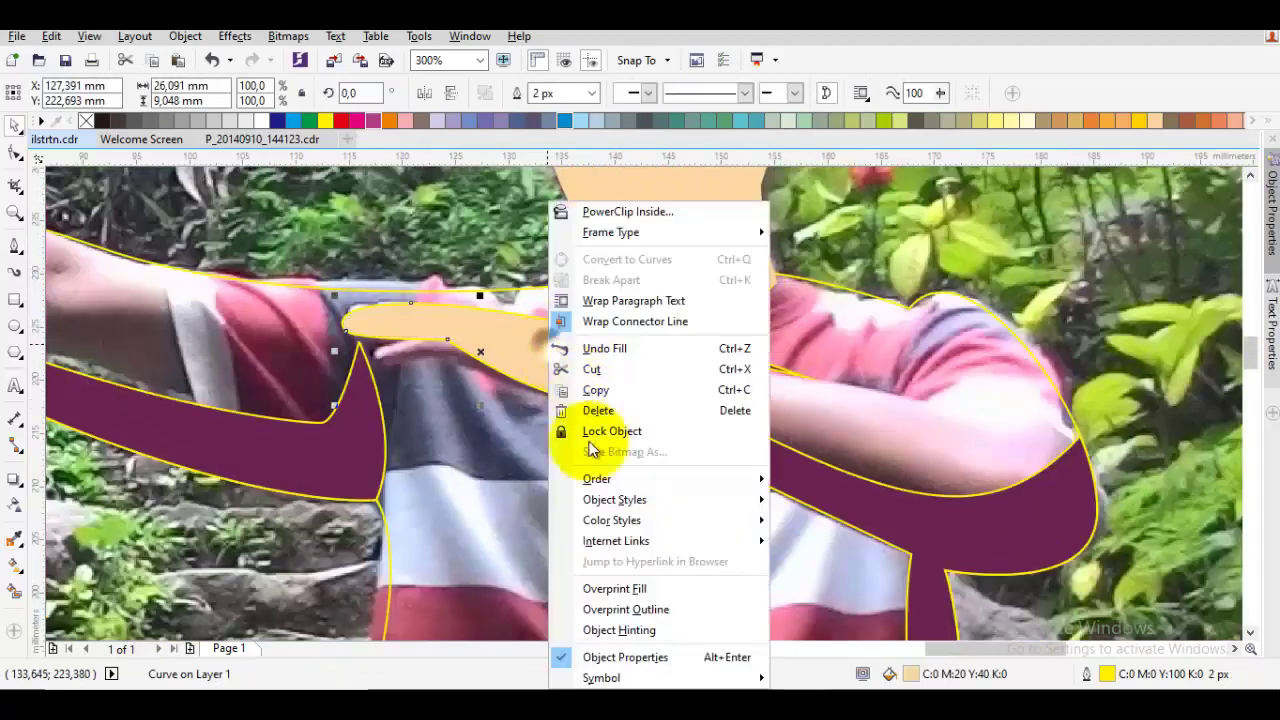
pyautogui.moveTo(583, 480)
pyautogui.click(834, 616)
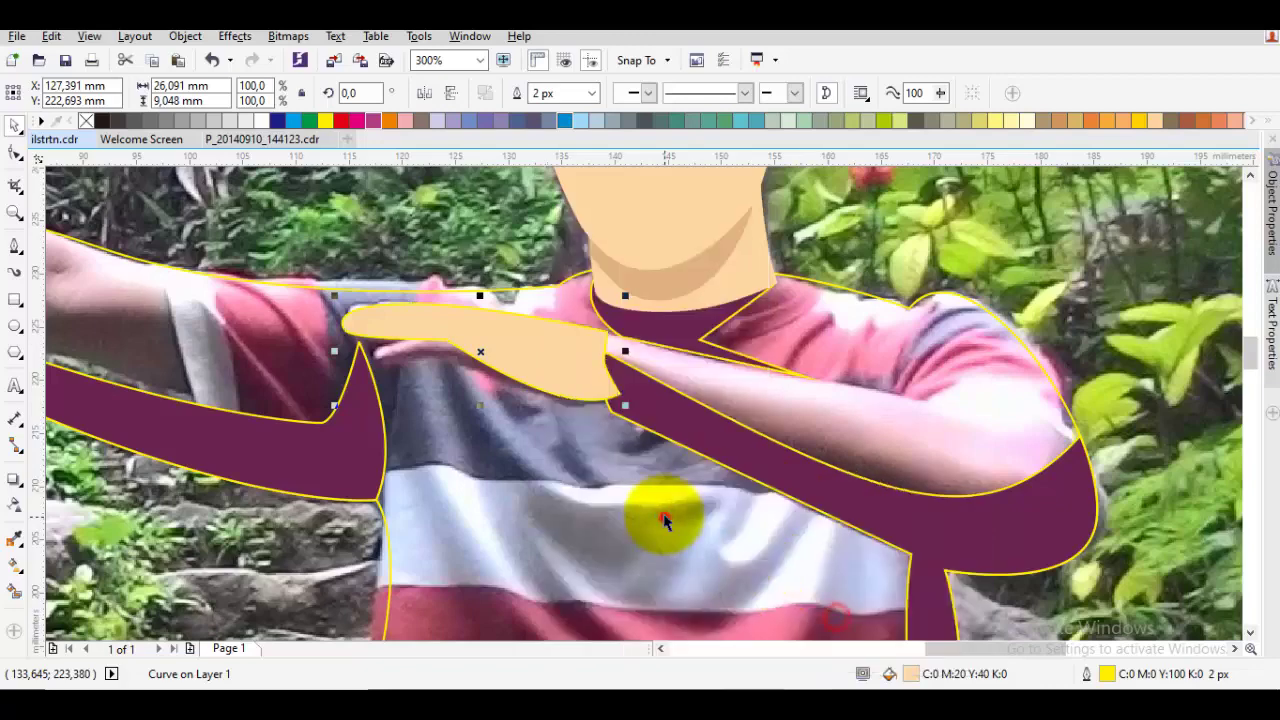
pyautogui.scroll(-2, 514, 429)
pyautogui.press('Escape')
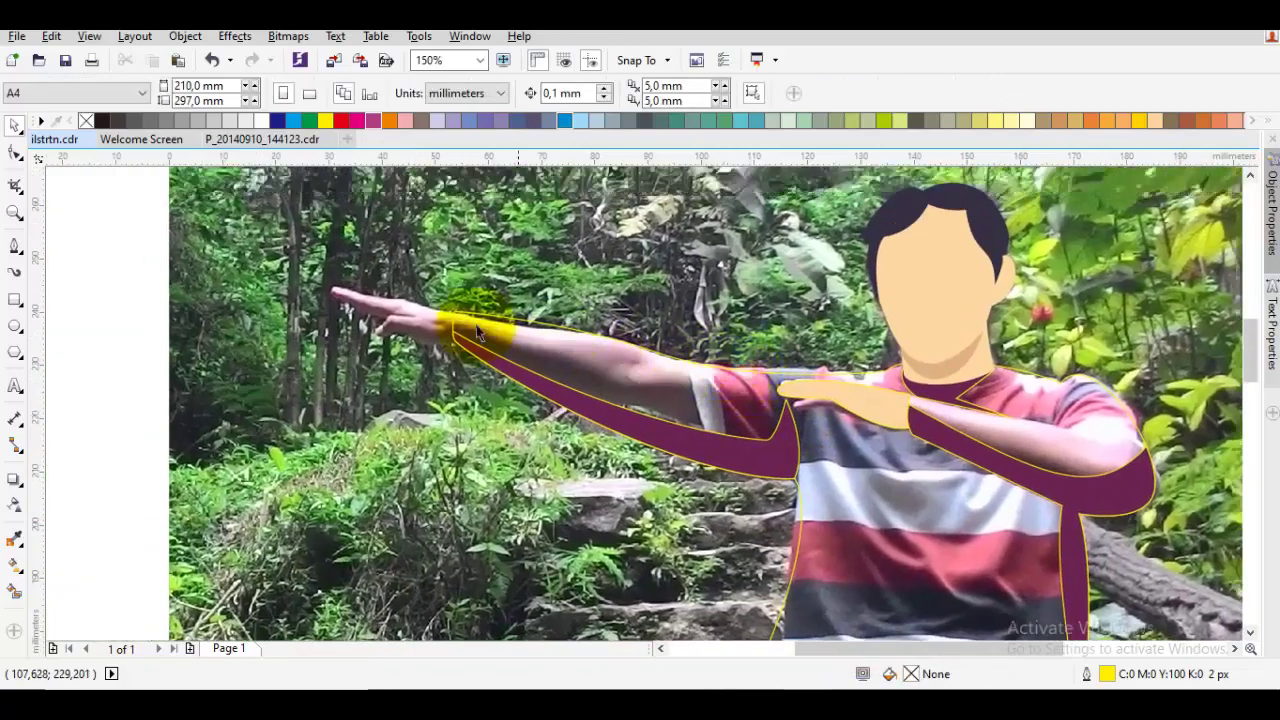
# Draw a closed outline about 28 by 11 mm around the outstretched hand without the thumb, overlapping the sleeve's end
pyautogui.scroll(6, 440, 300)
pyautogui.press('space')
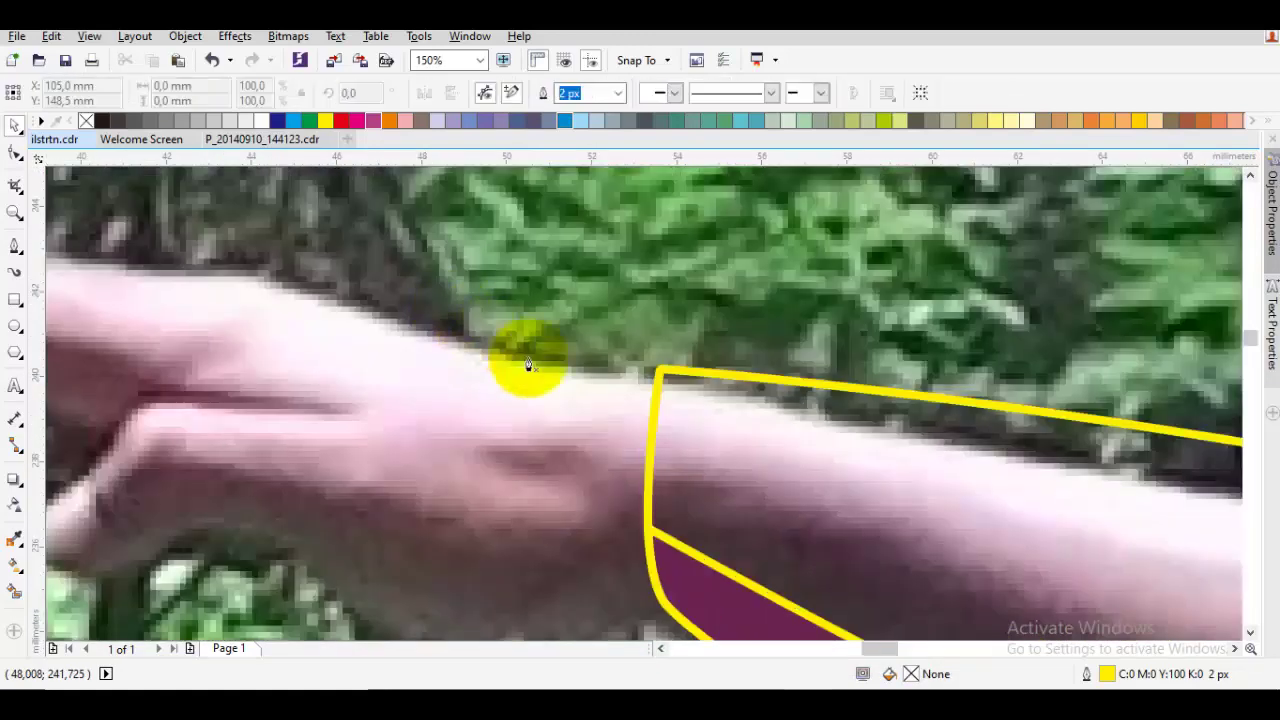
pyautogui.click(811, 460)
pyautogui.moveTo(657, 390); pyautogui.dragTo(346, 324)
pyautogui.scroll(-1, 203, 297)
pyautogui.moveTo(105, 288); pyautogui.dragTo(711, 354)
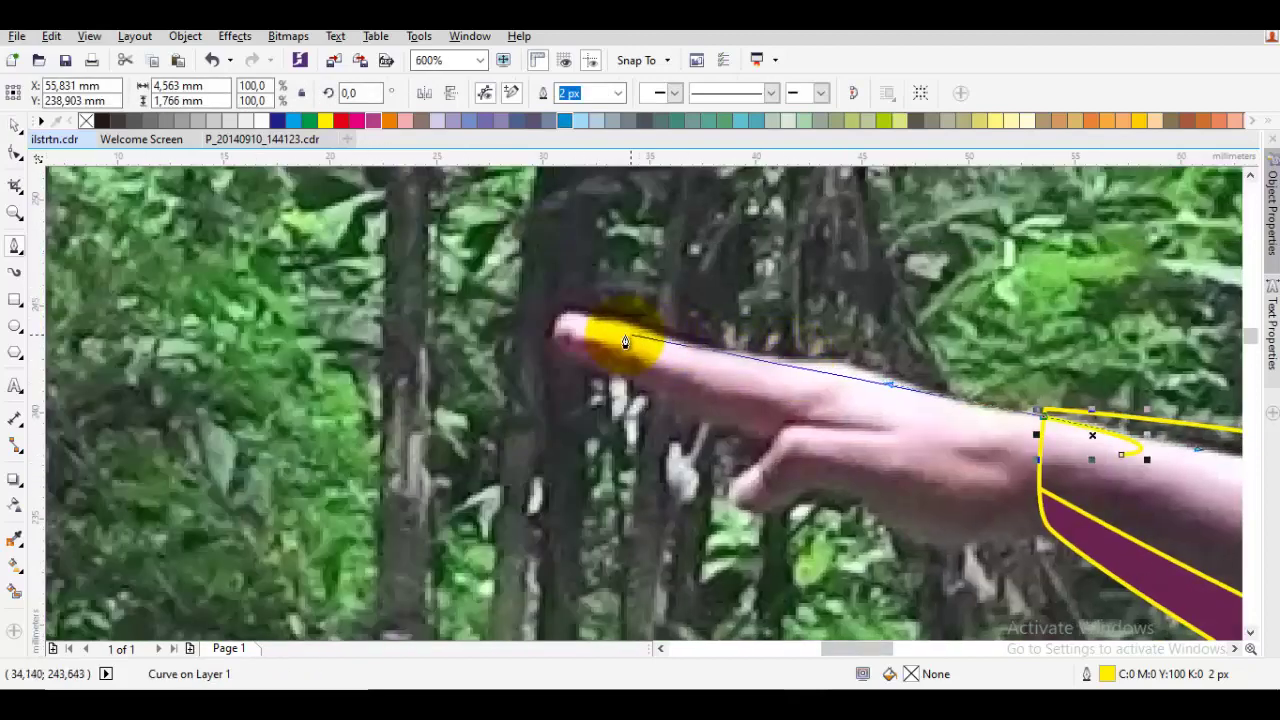
pyautogui.moveTo(559, 318); pyautogui.dragTo(541, 349)
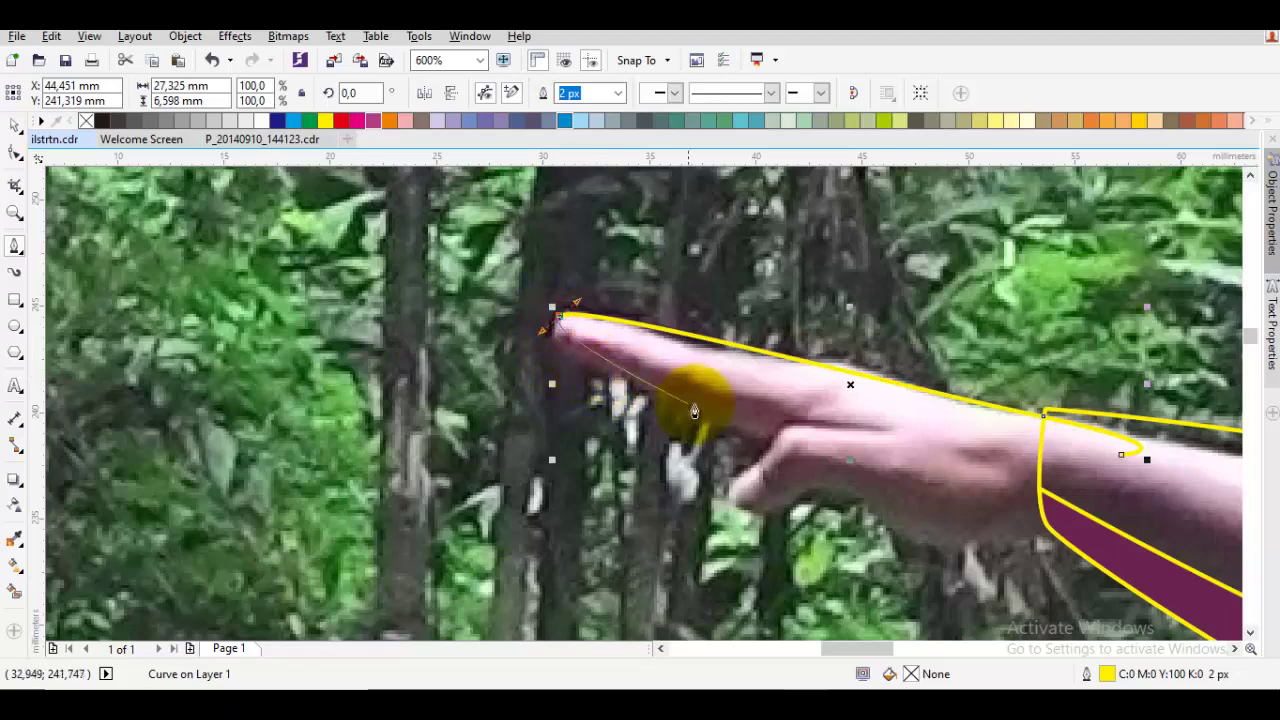
pyautogui.click(803, 431)
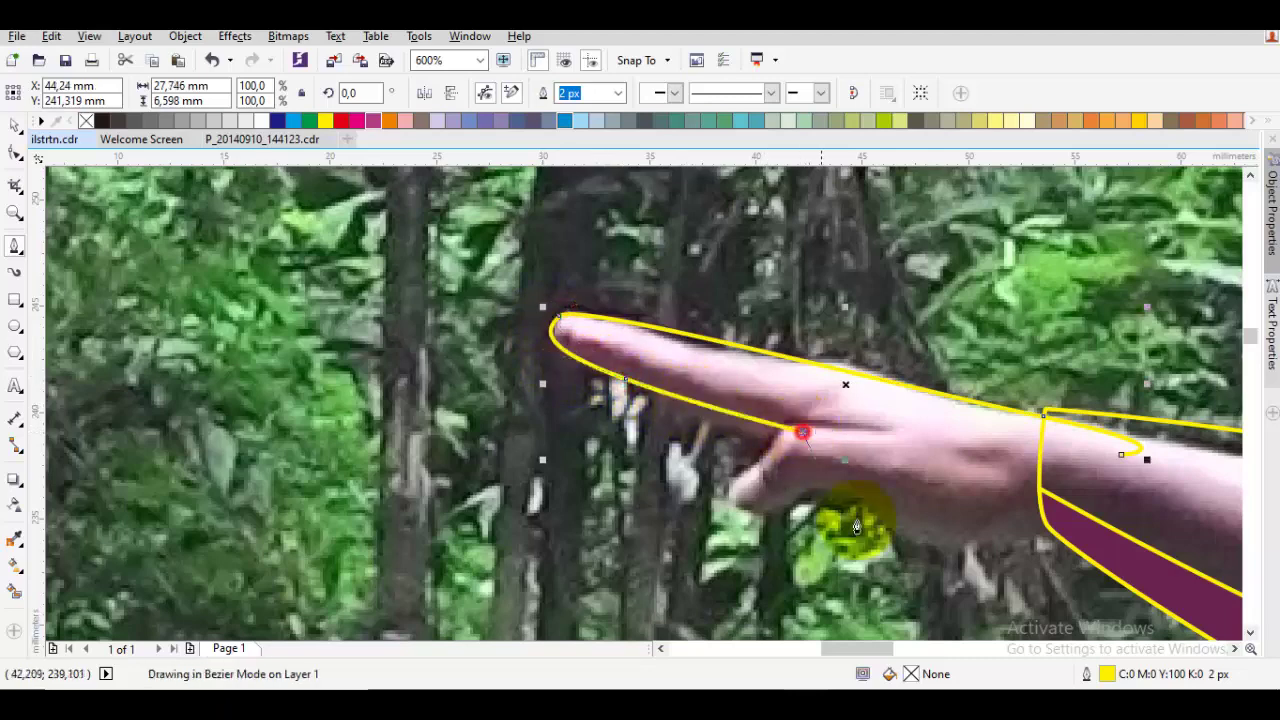
pyautogui.moveTo(864, 440); pyautogui.dragTo(924, 380)
# Order the outstretched hand in front of the photo but behind the shirt shape, and fill it with skin tone C:0 M:20 Y:40 K:0
pyautogui.rightClick(737, 349)
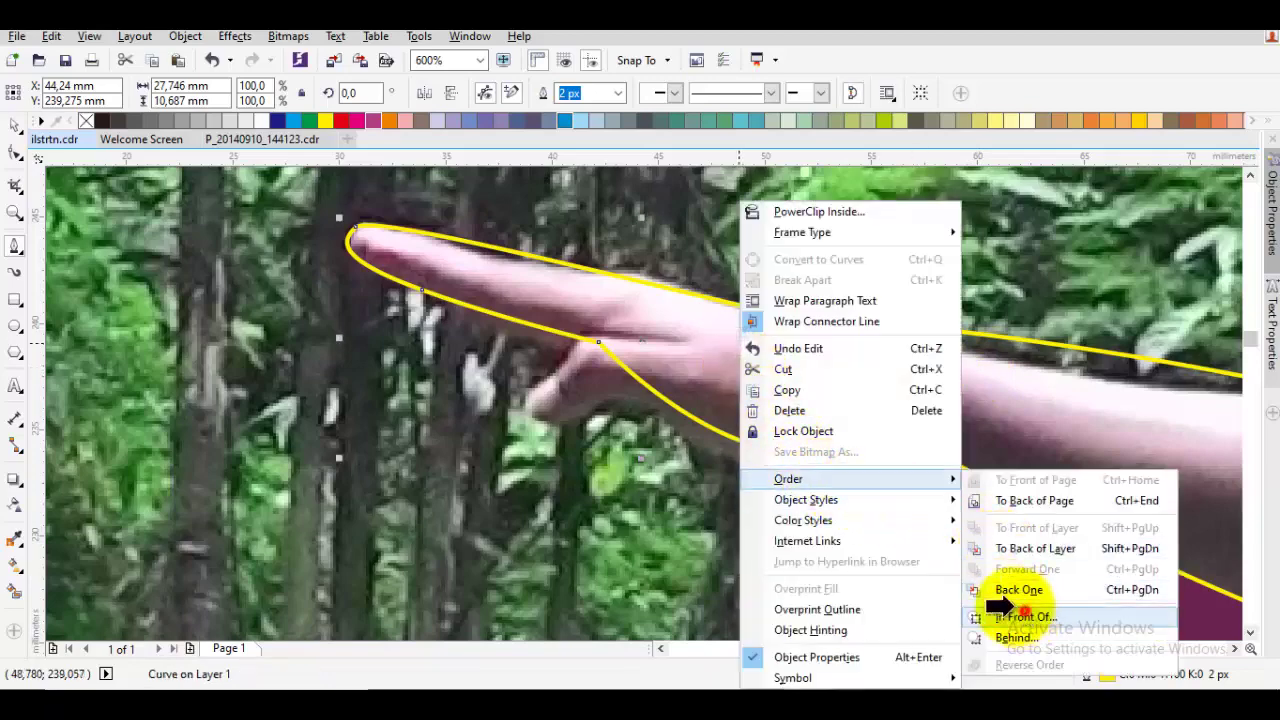
pyautogui.click(1019, 589)
pyautogui.scroll(-1, 800, 497)
pyautogui.hscroll(2, 790, 470)
pyautogui.scroll(-1, 650, 440)
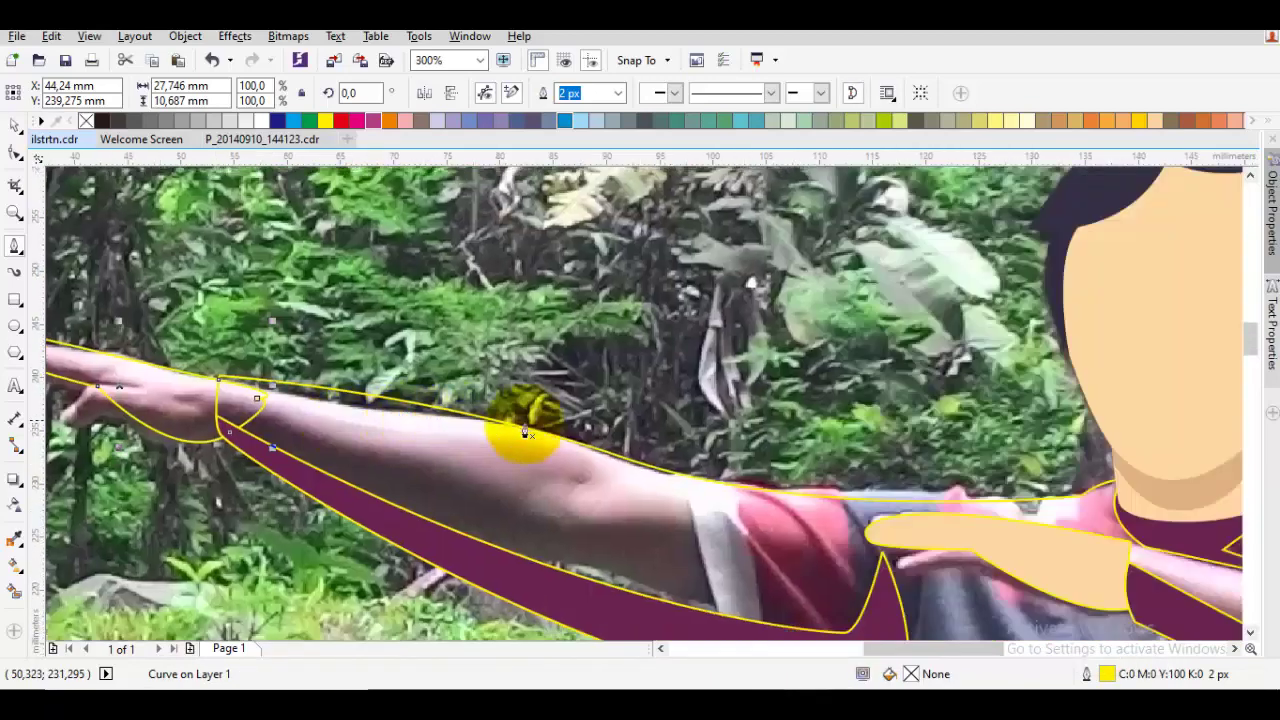
pyautogui.hscroll(3, 523, 429)
pyautogui.press('i')
pyautogui.click(914, 486)
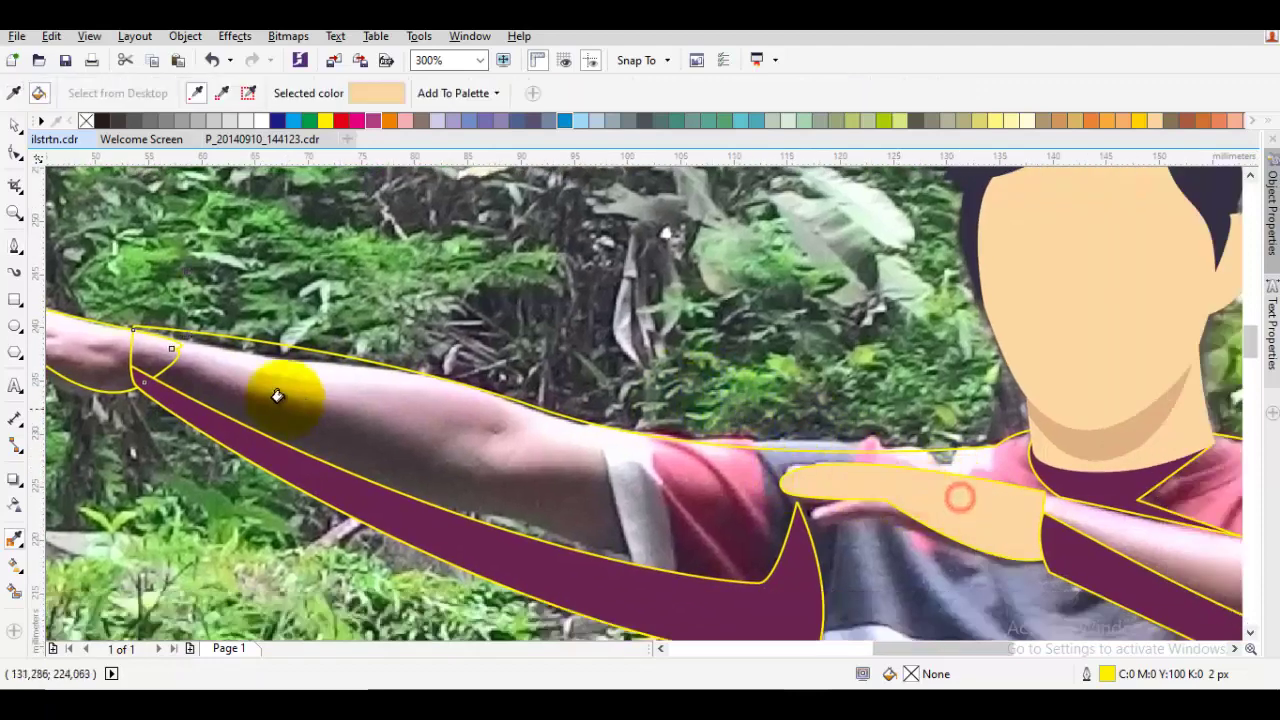
pyautogui.hscroll(-4, 277, 394)
pyautogui.click(437, 342)
pyautogui.scroll(-1, 543, 380)
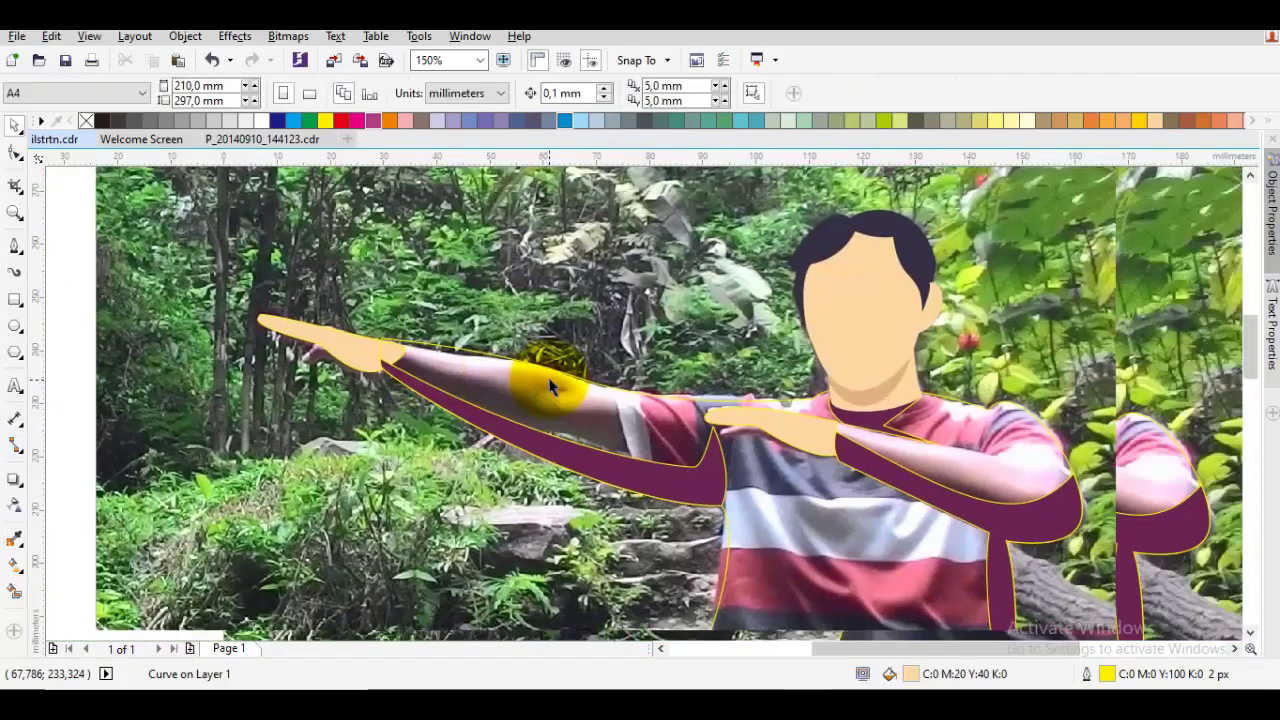
pyautogui.scroll(1, 676, 396)
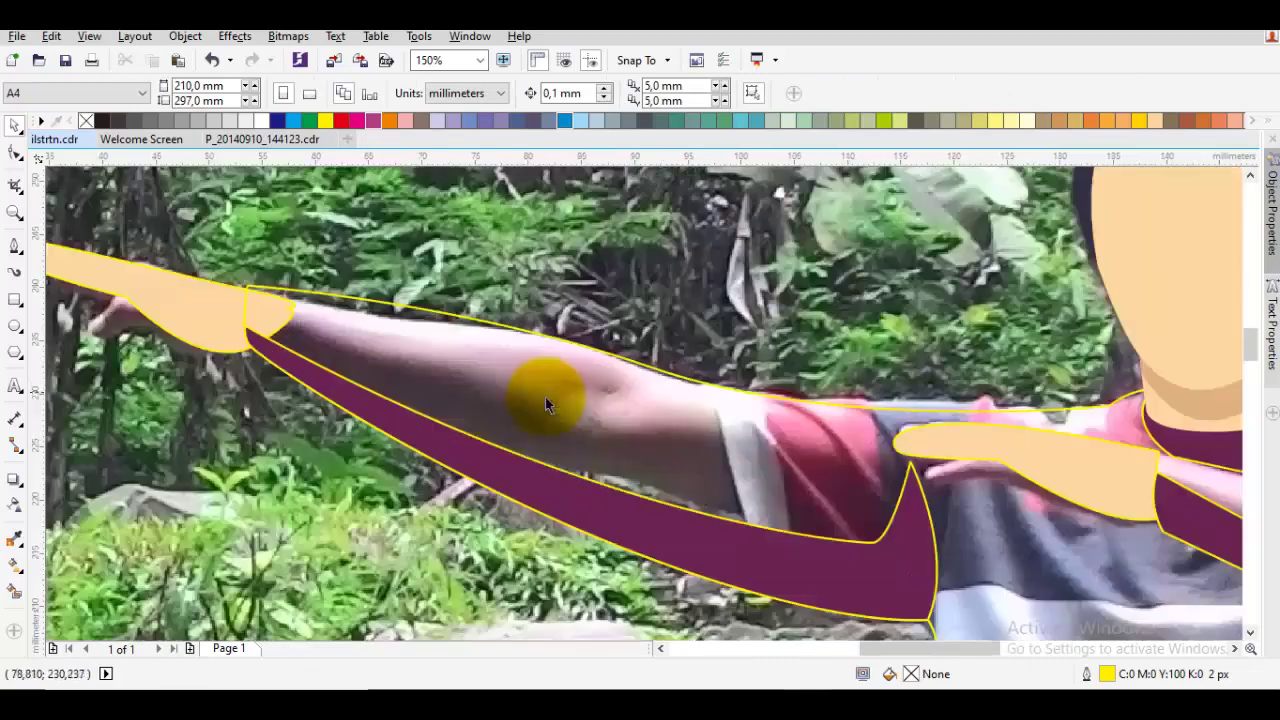
pyautogui.hscroll(-3, 400, 315)
pyautogui.scroll(1, 435, 316)
pyautogui.press('F5')
pyautogui.press('F10')
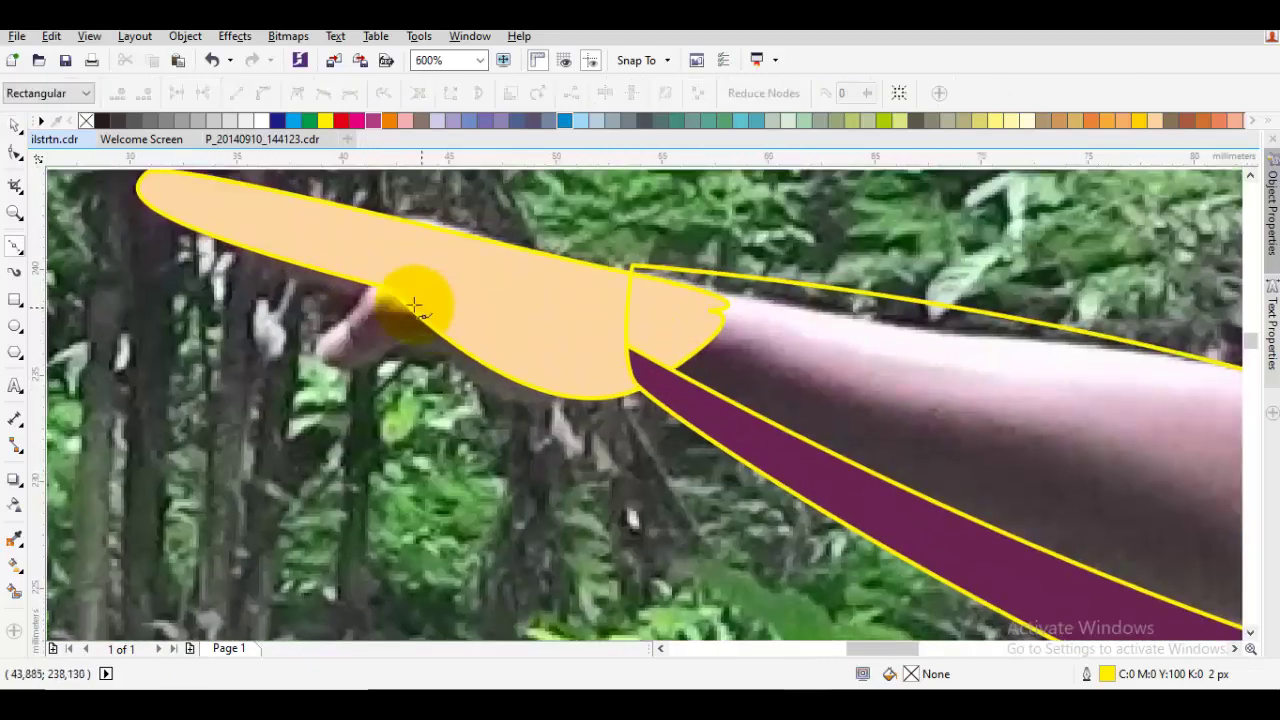
pyautogui.click(420, 297)
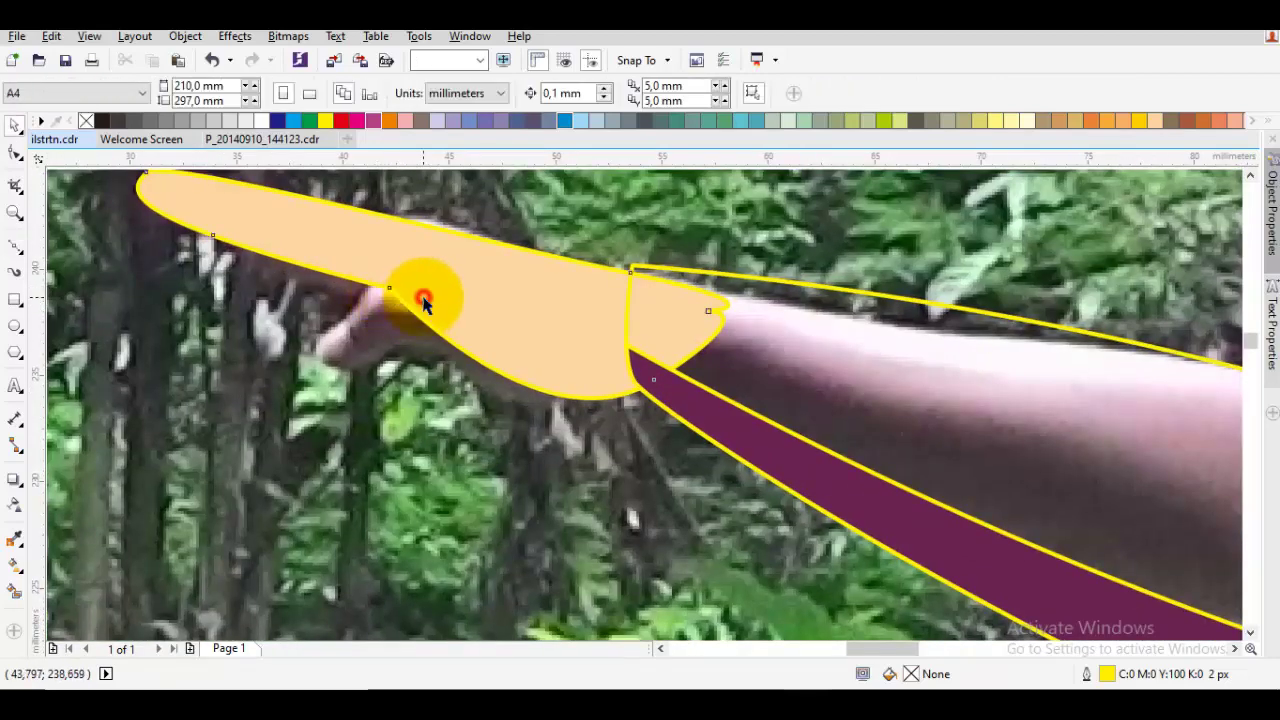
pyautogui.moveTo(396, 288); pyautogui.dragTo(418, 296)
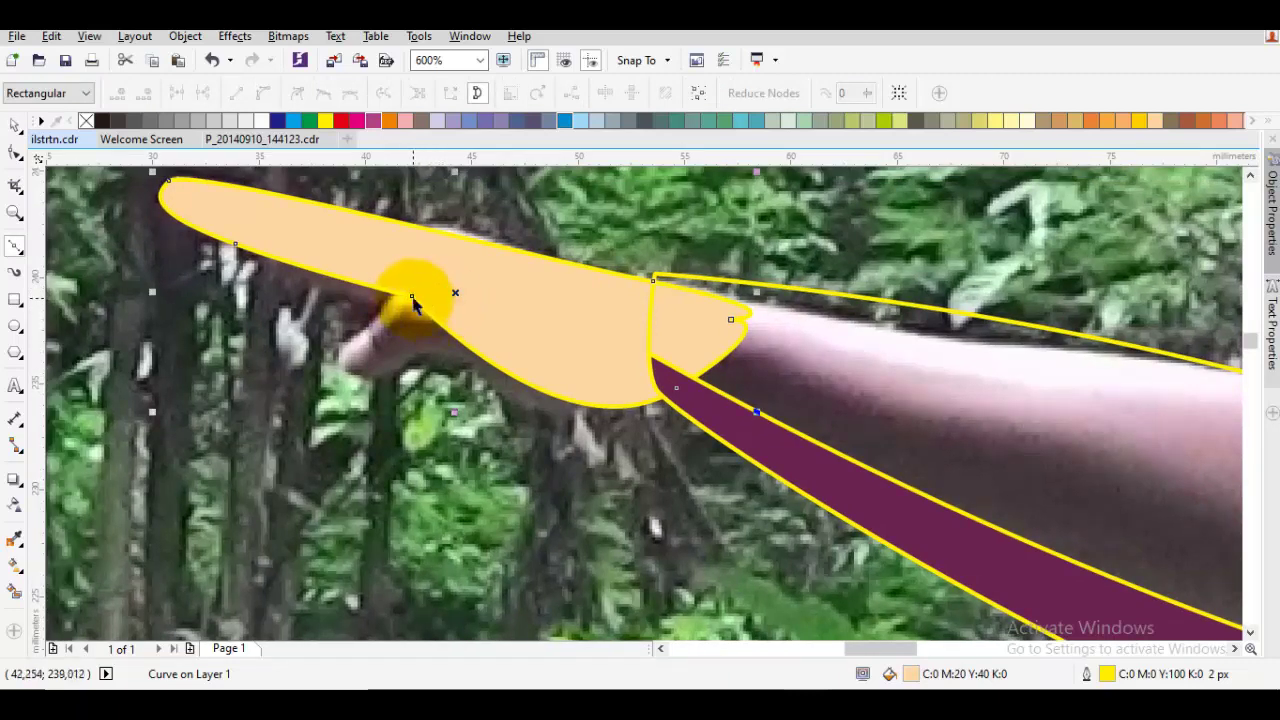
pyautogui.scroll(-2, 412, 300)
pyautogui.press('space')
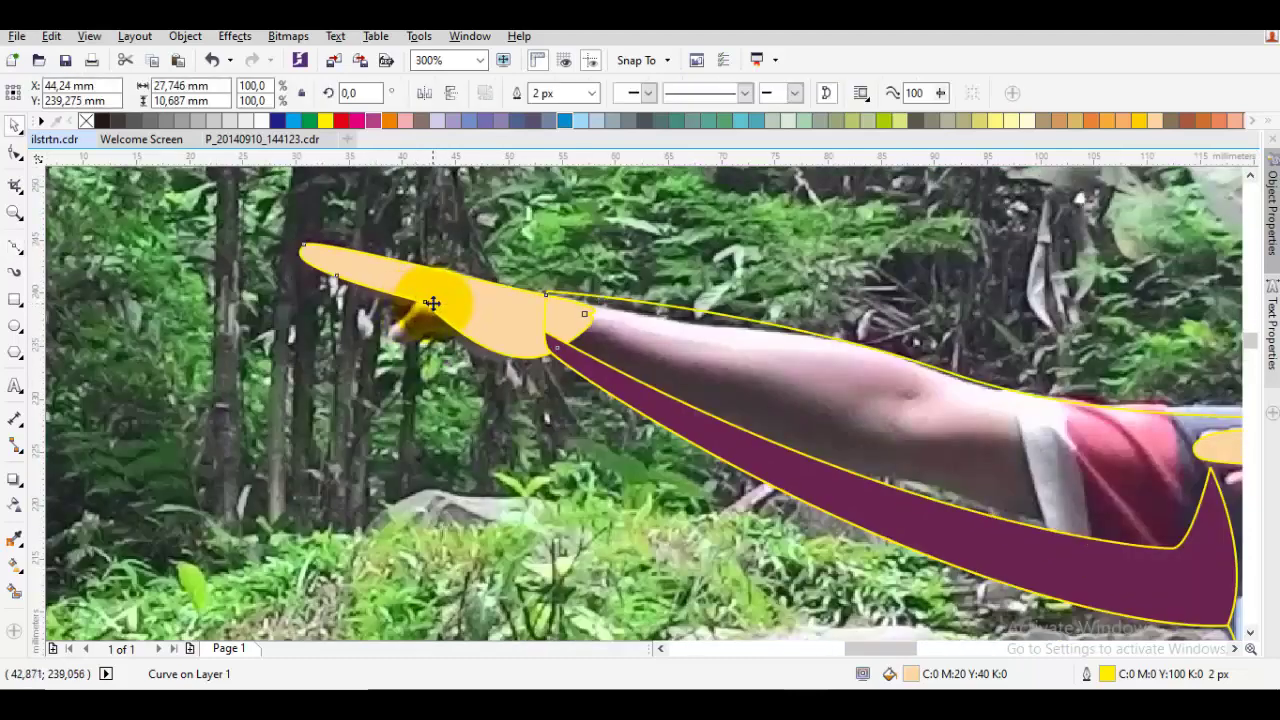
pyautogui.scroll(2, 428, 302)
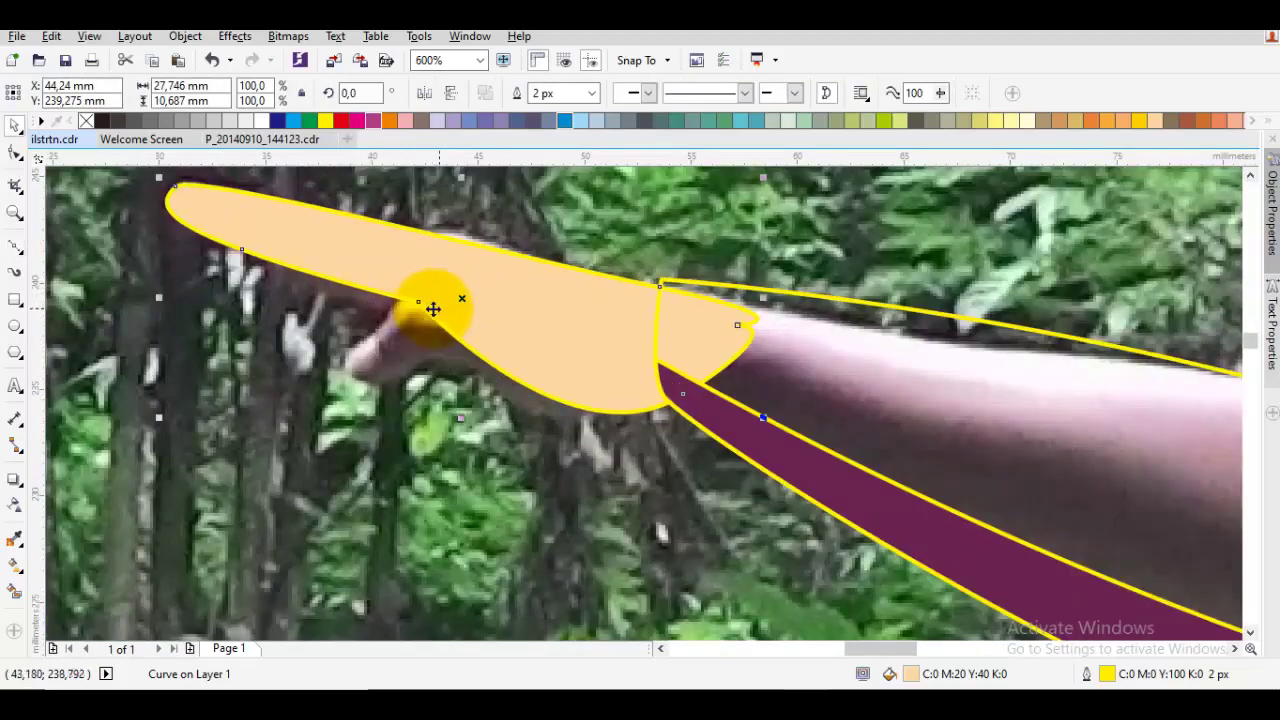
# Draw a closed shadow shape along the outstretched hand's underside from the thumb notch to the sleeve, overhanging the hand's lower edge
pyautogui.press('space')
pyautogui.click(418, 301)
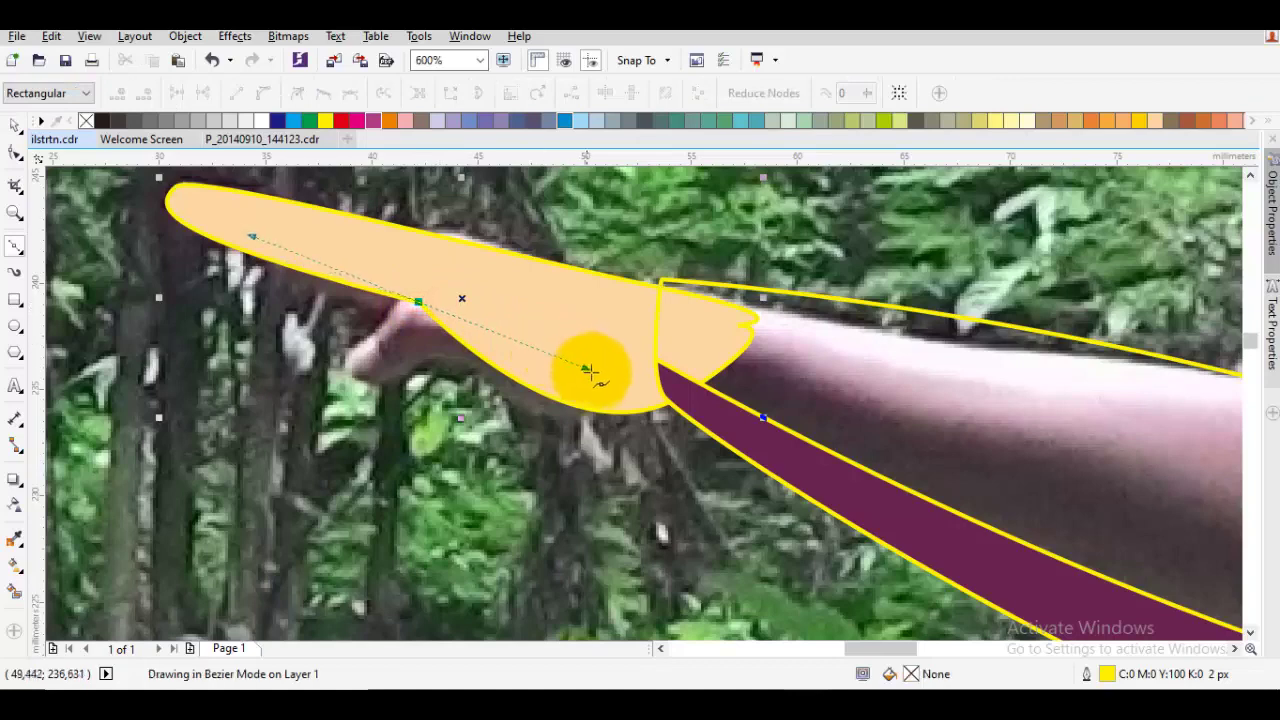
pyautogui.click(655, 360)
pyautogui.moveTo(803, 457); pyautogui.dragTo(777, 474)
pyautogui.moveTo(582, 473); pyautogui.dragTo(452, 445)
pyautogui.click(418, 301)
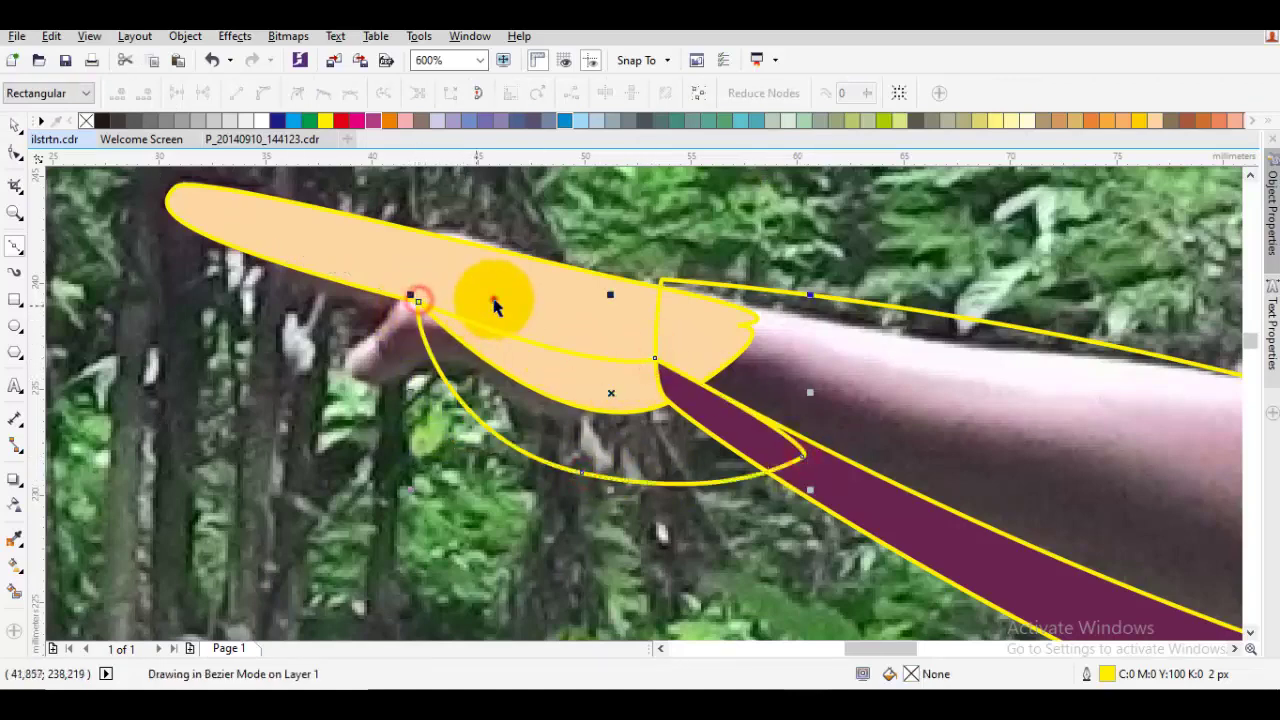
# Intersect the shadow shape with the outstretched hand and delete the overhanging source shape
pyautogui.press('space')
pyautogui.keyDown('shift'); pyautogui.click(493, 298); pyautogui.keyUp('shift')
pyautogui.click(572, 93)
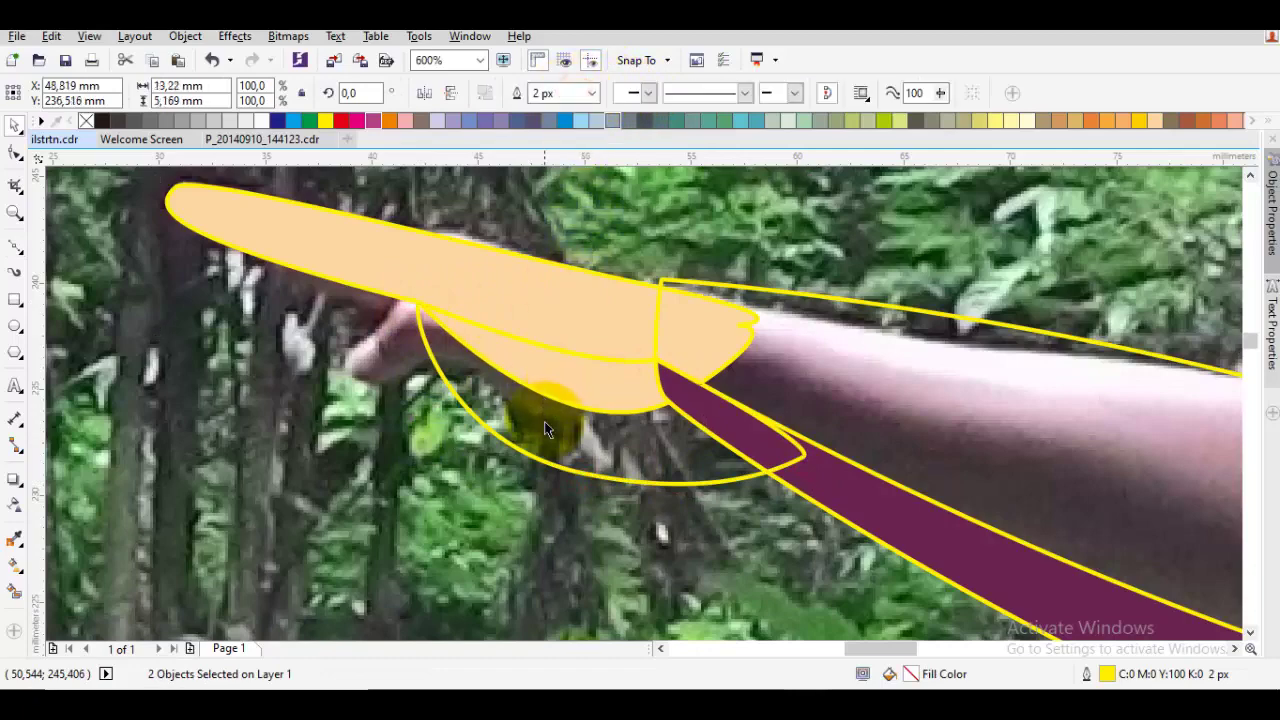
pyautogui.rightClick(532, 412)
pyautogui.click(614, 411)
# Fill the outstretched hand's shadow with the darker skin tone sampled from the shadow under the chin
pyautogui.scroll(-1, 614, 411)
pyautogui.hscroll(8, 660, 337)
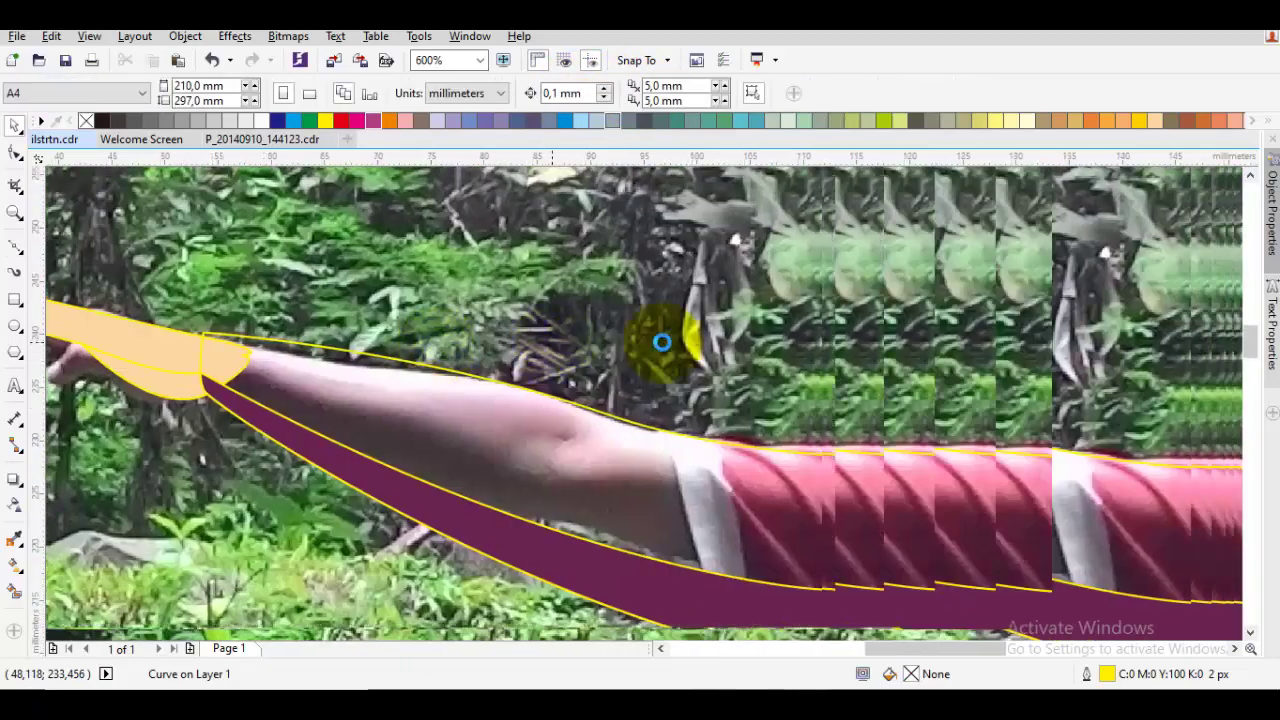
pyautogui.press('i')
pyautogui.click(1175, 446)
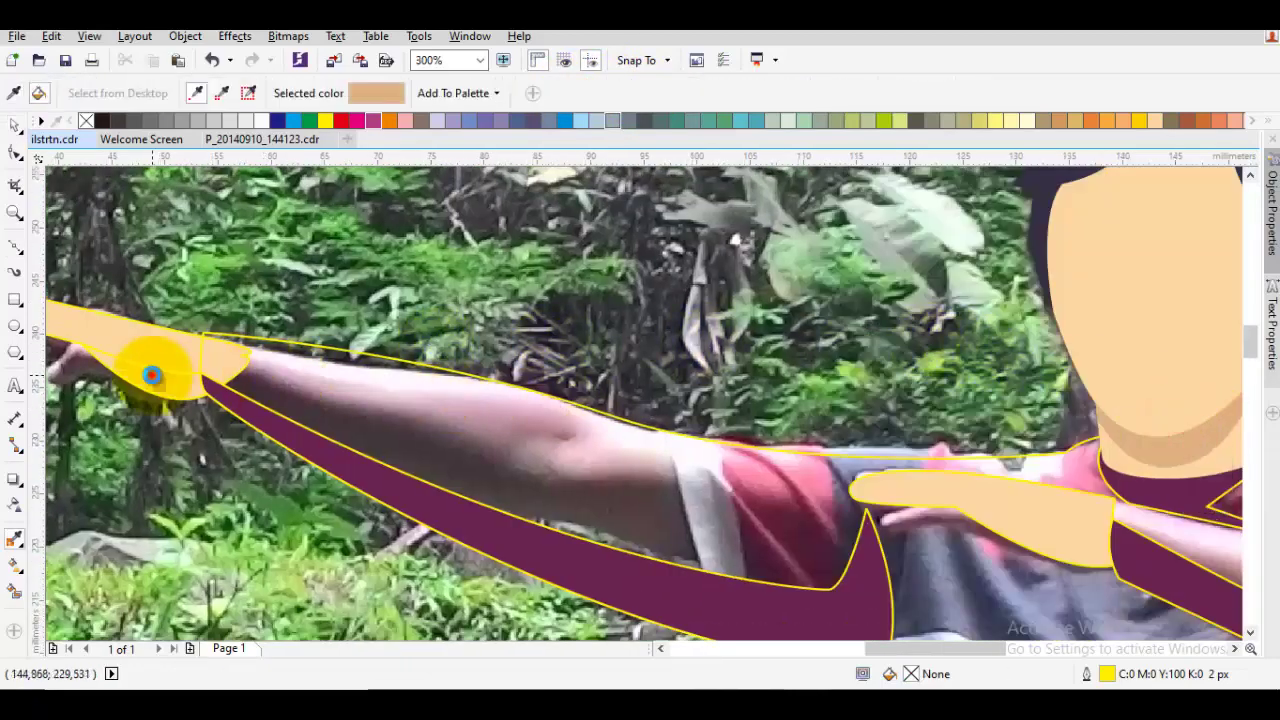
pyautogui.click(152, 375)
pyautogui.press('space')
# Draw a closed shadow shape about 18 by 9 mm along the bent arm's hand, from the thumb notch to the sleeve, overhanging its lower edge
pyautogui.moveTo(756, 404); pyautogui.dragTo(191, 306)
pyautogui.press('F5')
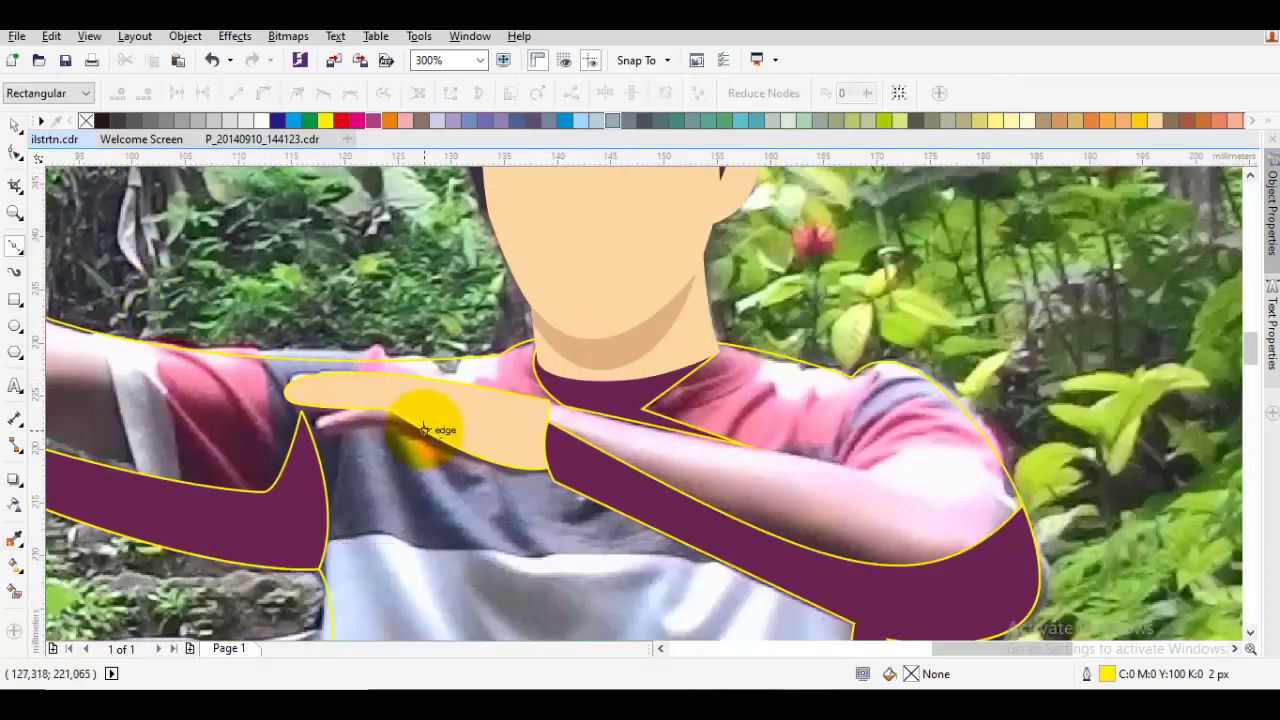
pyautogui.scroll(1, 424, 430)
pyautogui.moveTo(387, 405); pyautogui.dragTo(625, 503)
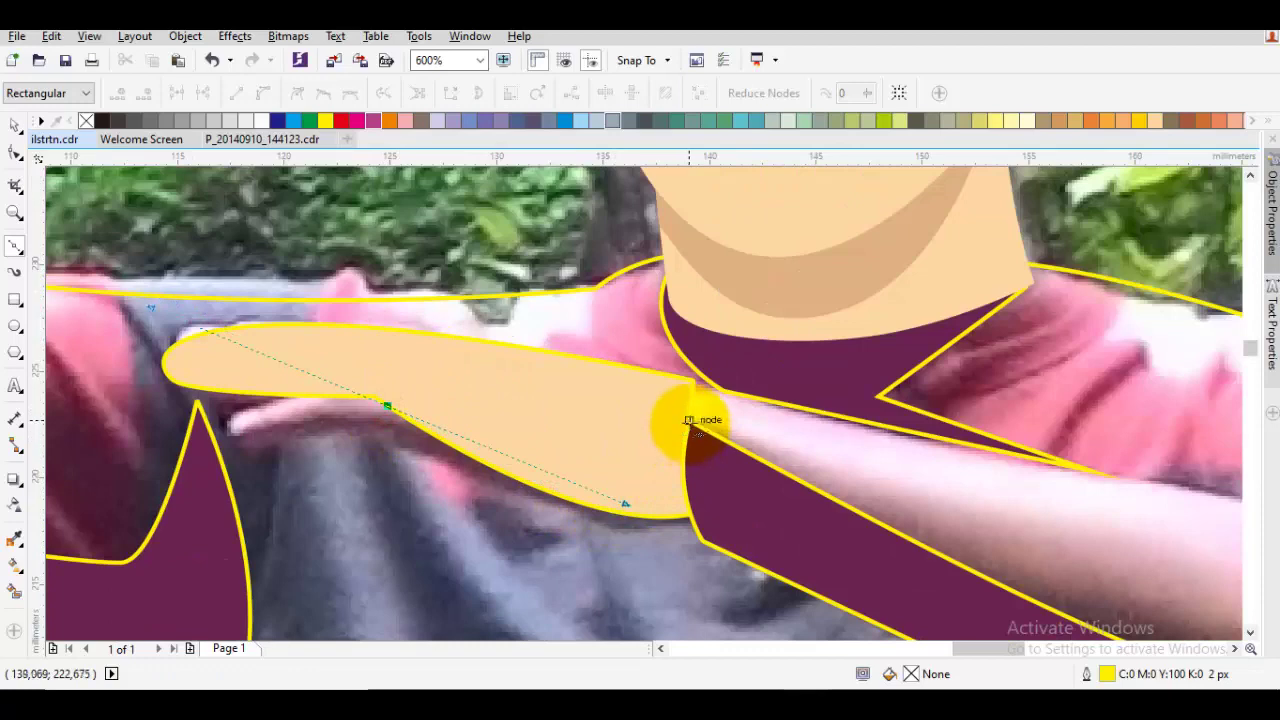
pyautogui.click(689, 420)
pyautogui.moveTo(746, 554); pyautogui.dragTo(640, 607)
pyautogui.moveTo(510, 580); pyautogui.dragTo(423, 533)
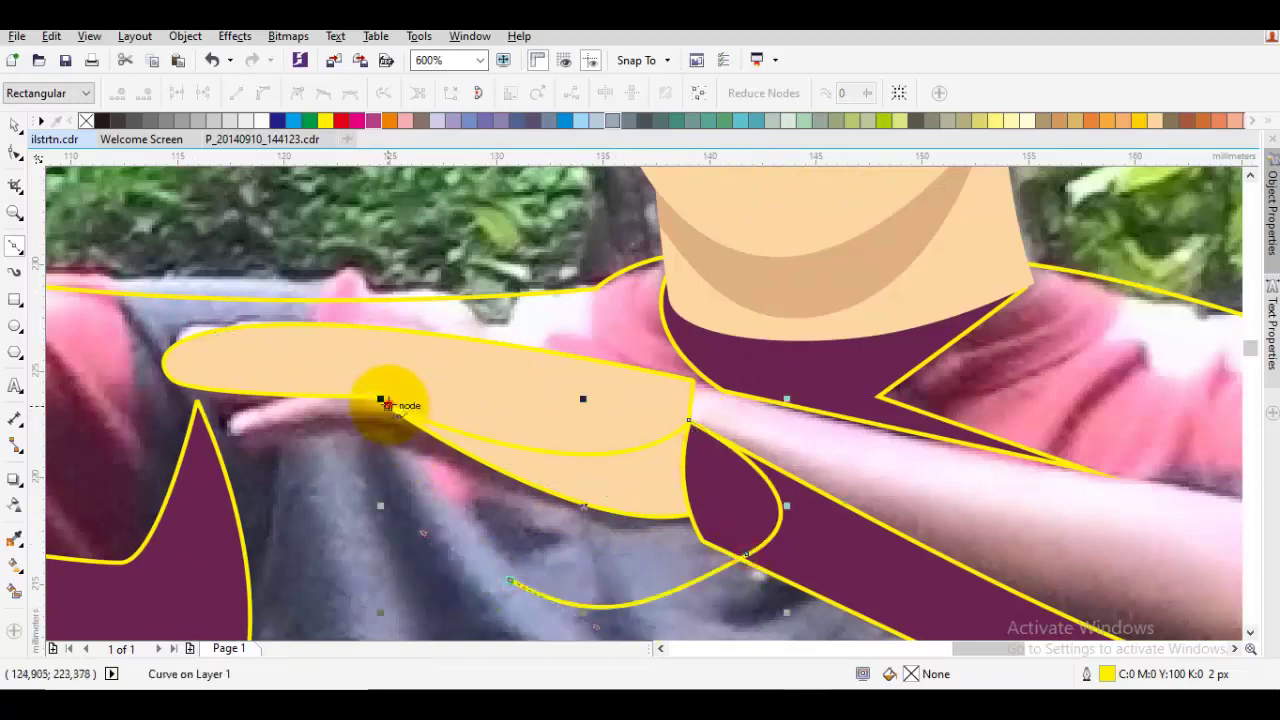
pyautogui.click(387, 405)
# Intersect the shadow shape with the bent arm's hand and delete the overhanging source shape
pyautogui.press('space')
pyautogui.keyDown('shift'); pyautogui.click(494, 387); pyautogui.keyUp('shift')
pyautogui.click(577, 93)
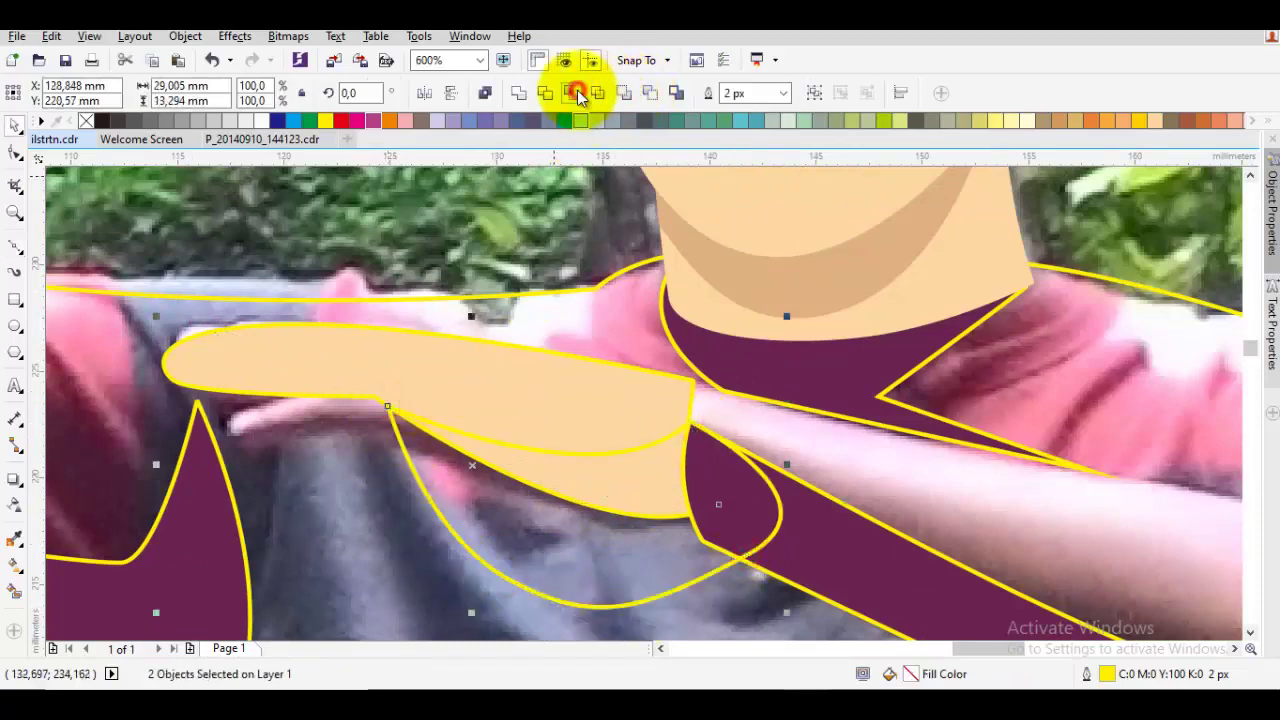
pyautogui.click(471, 521)
pyautogui.rightClick(473, 521)
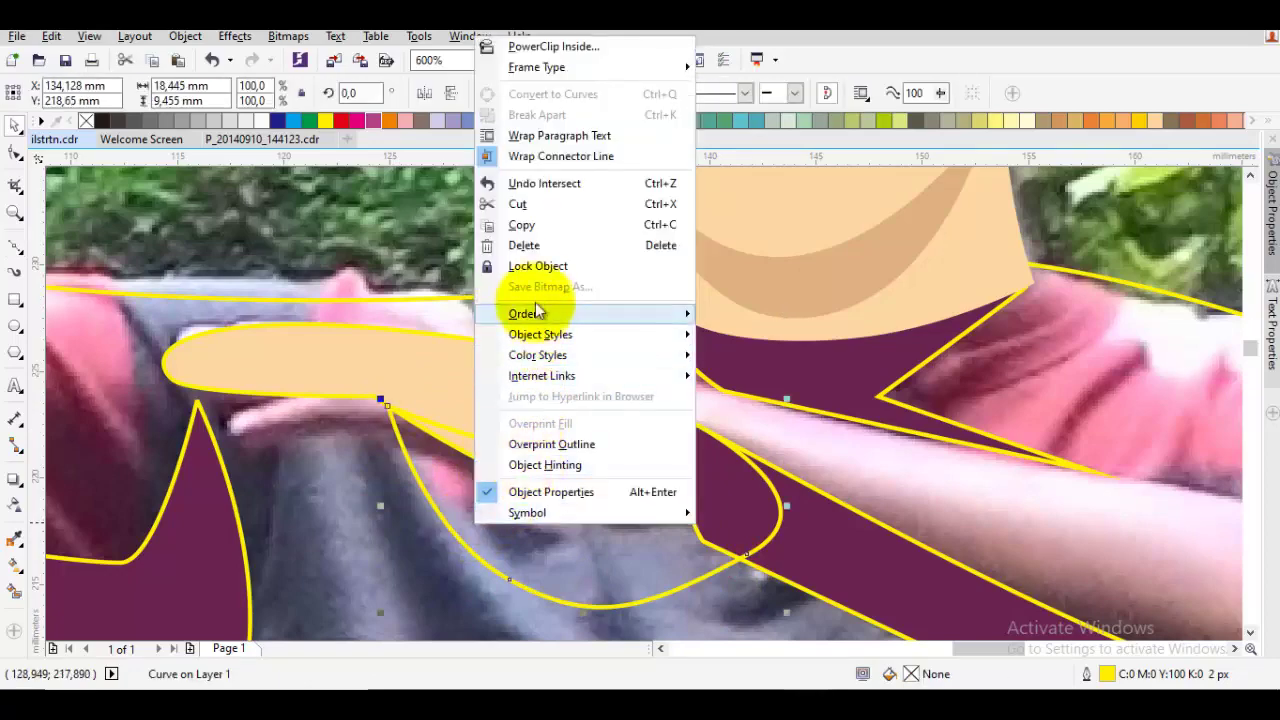
pyautogui.click(540, 246)
# Fill the shadow on the bent arm's hand with the chin shadow's darker skin tone
pyautogui.press('i')
pyautogui.click(749, 275)
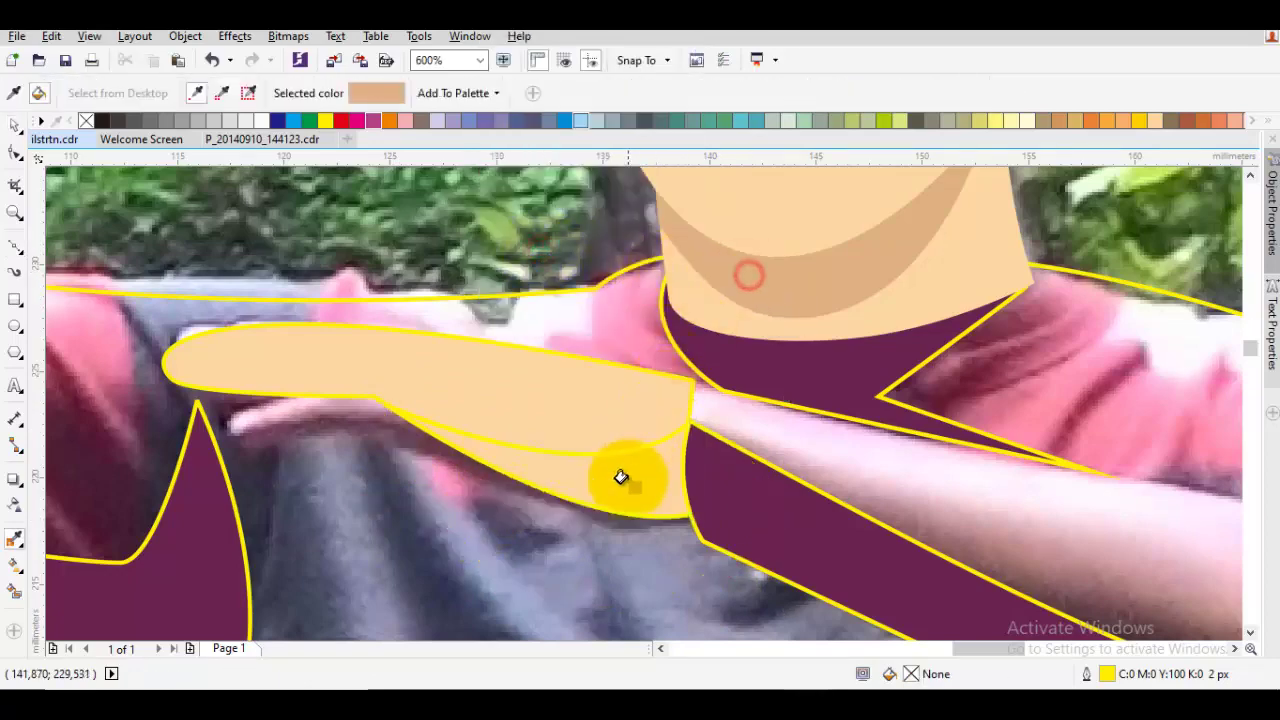
pyautogui.click(628, 480)
pyautogui.press('space')
# Sample the sleeve shadow's dark purple, change it to a lighter, brighter purple in the CMYK model, and fill the shirt shape with it
pyautogui.scroll(-2, 630, 482)
pyautogui.moveTo(682, 492); pyautogui.dragTo(553, 424)
pyautogui.press('i')
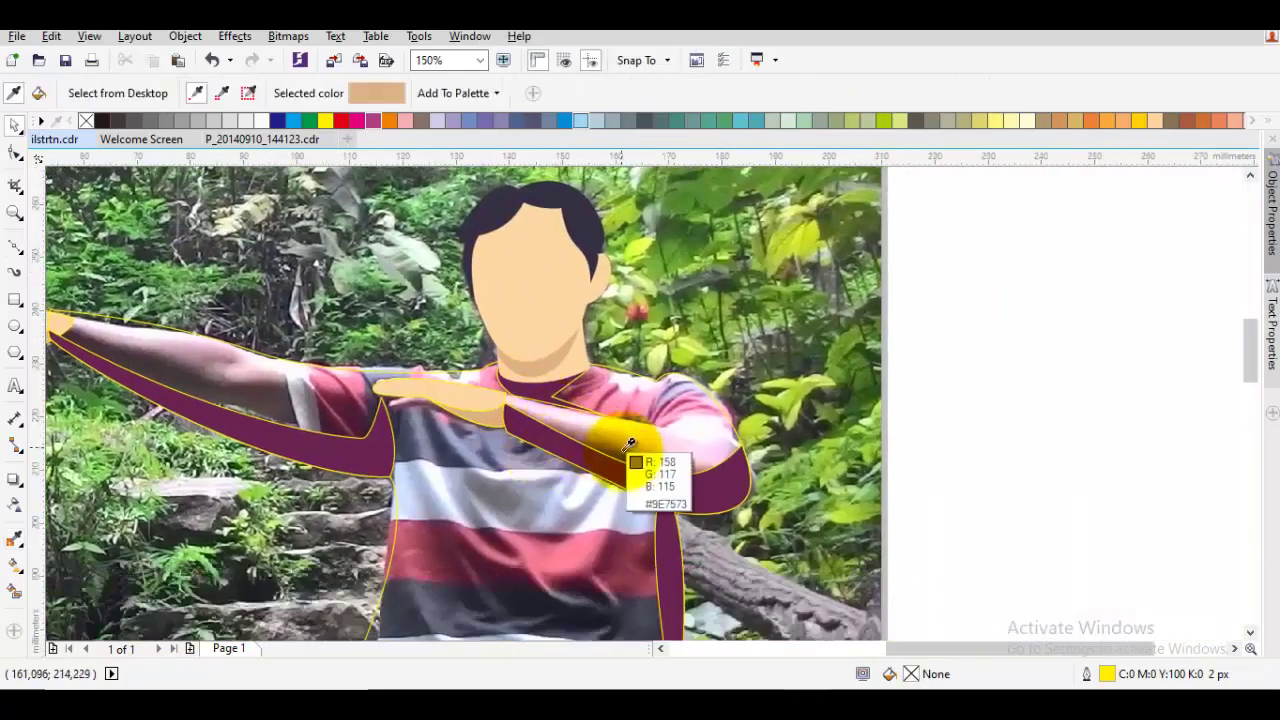
pyautogui.click(689, 497)
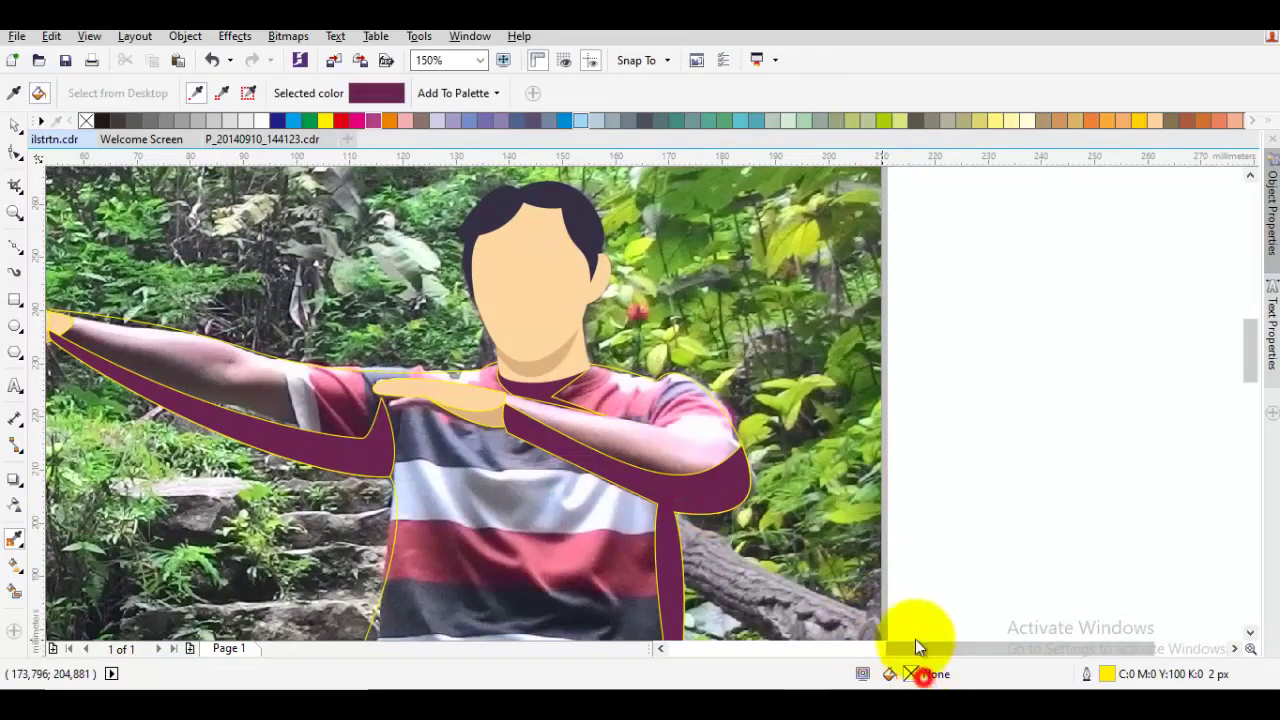
pyautogui.hotkey('shift', 'F11')
pyautogui.click(797, 358)
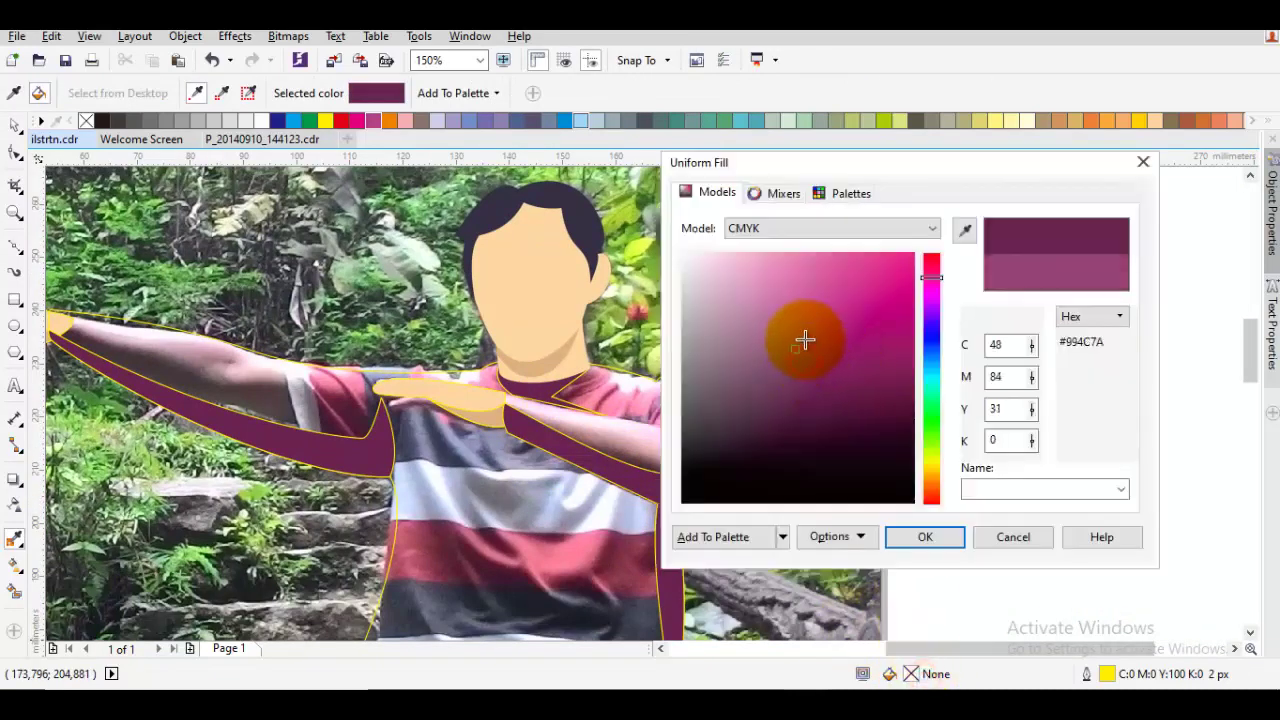
pyautogui.click(903, 537)
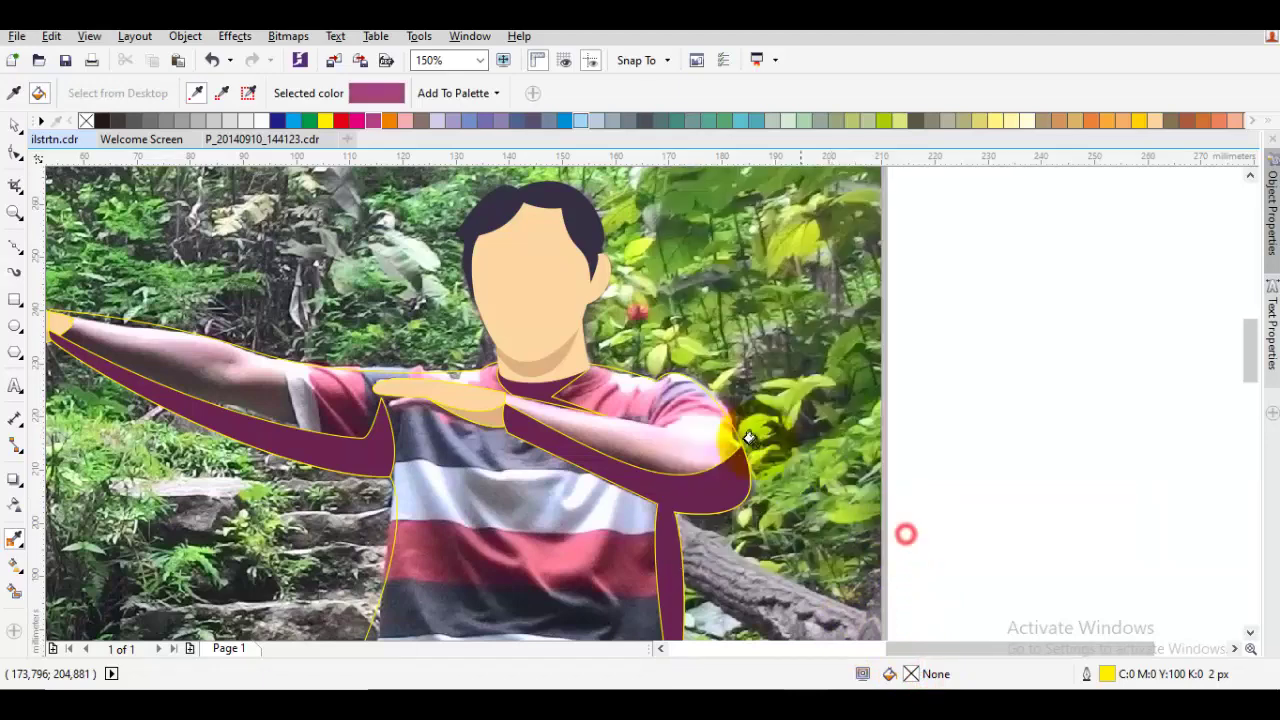
pyautogui.click(694, 434)
# Remove the outline from all objects in the drawing
pyautogui.scroll(-1, 921, 330)
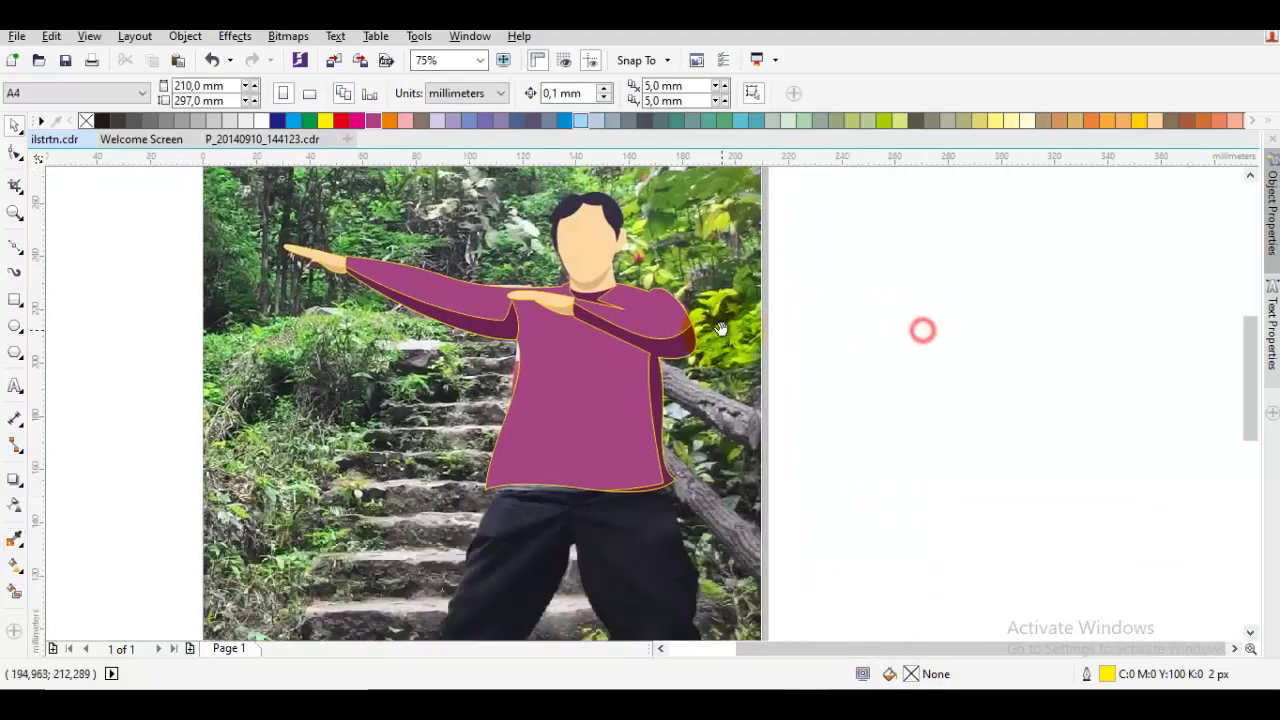
pyautogui.moveTo(921, 330); pyautogui.dragTo(955, 352)
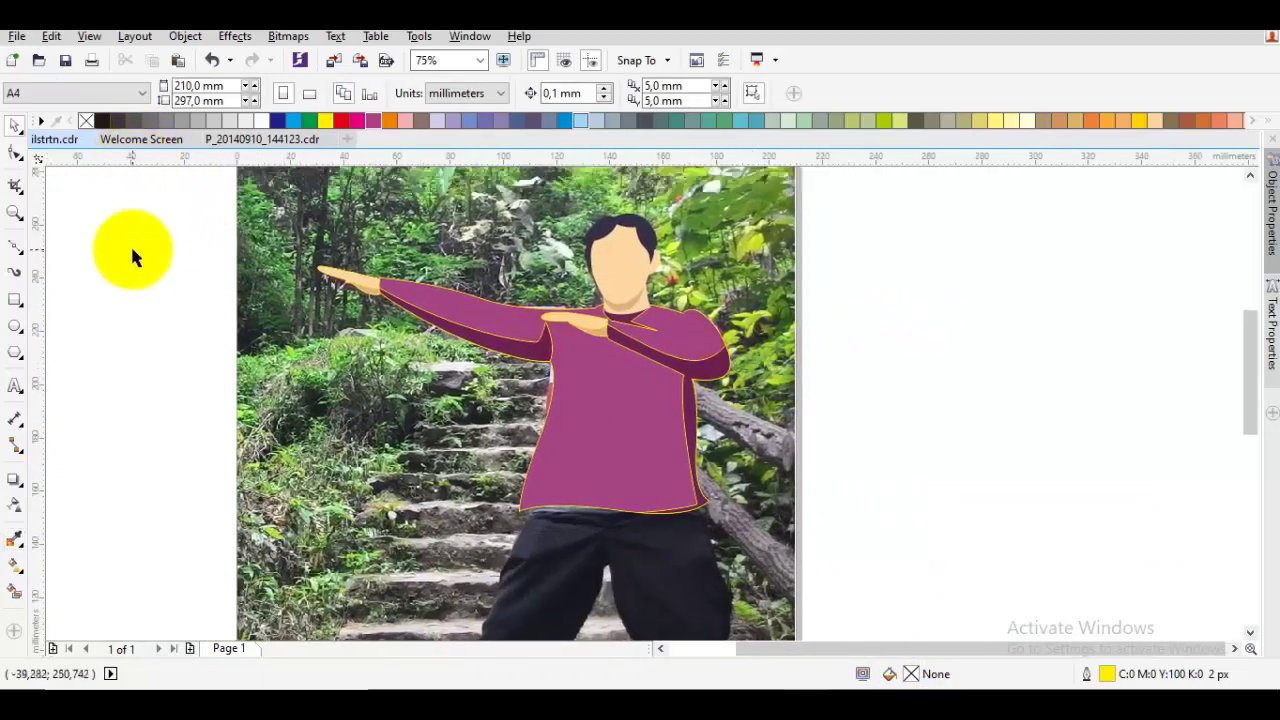
pyautogui.hotkey('ctrl', 'a')
pyautogui.rightClick(86, 121)
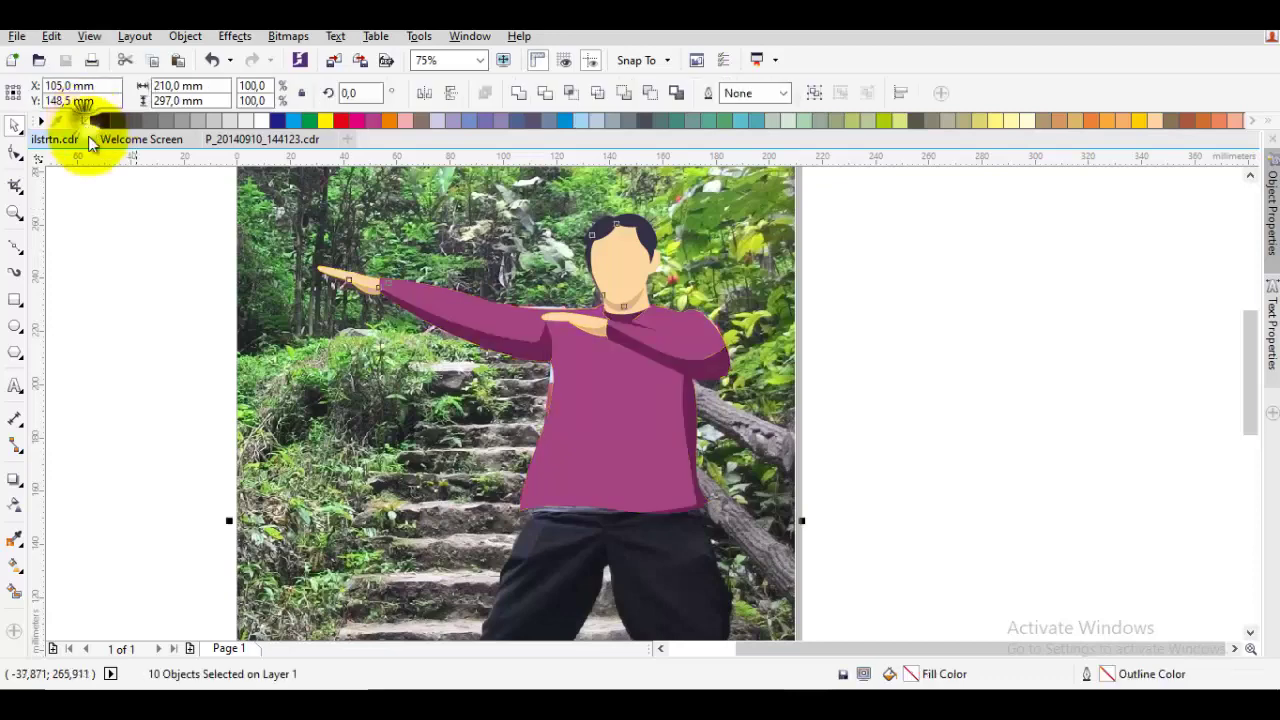
pyautogui.click(123, 225)
pyautogui.click(665, 303)
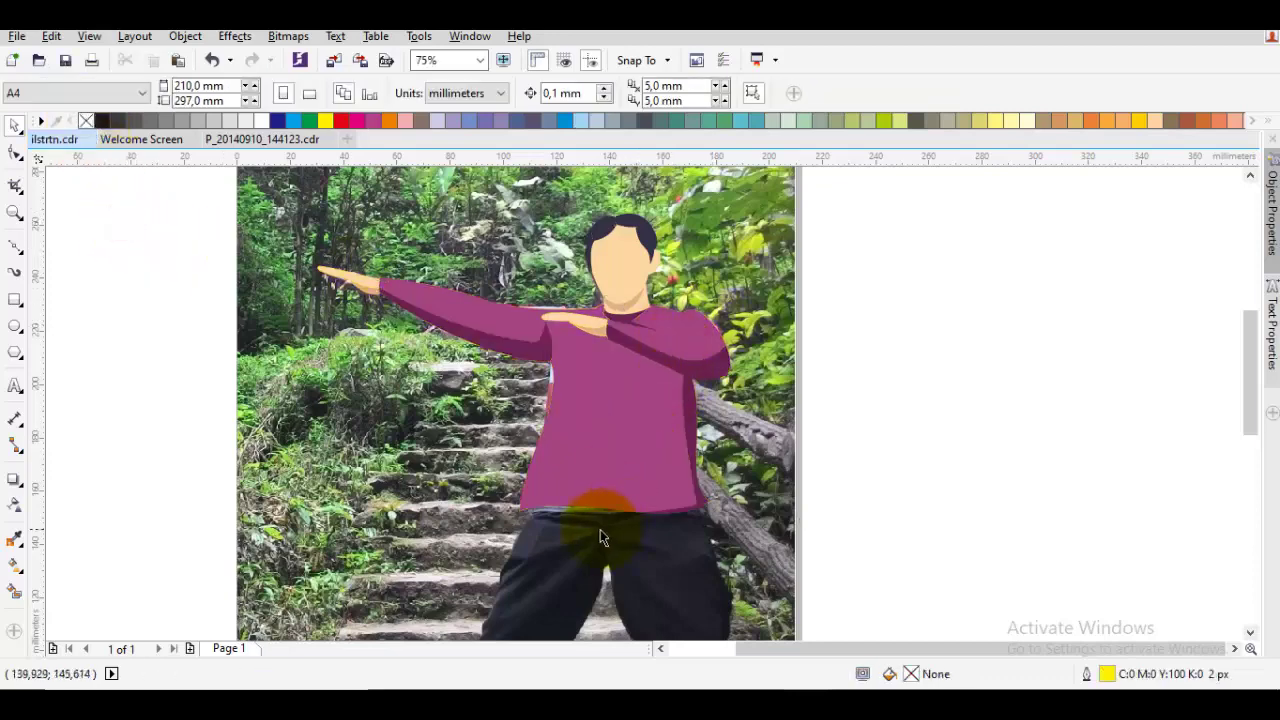
pyautogui.scroll(1, 600, 529)
pyautogui.moveTo(571, 453); pyautogui.dragTo(467, 360)
pyautogui.press('p')
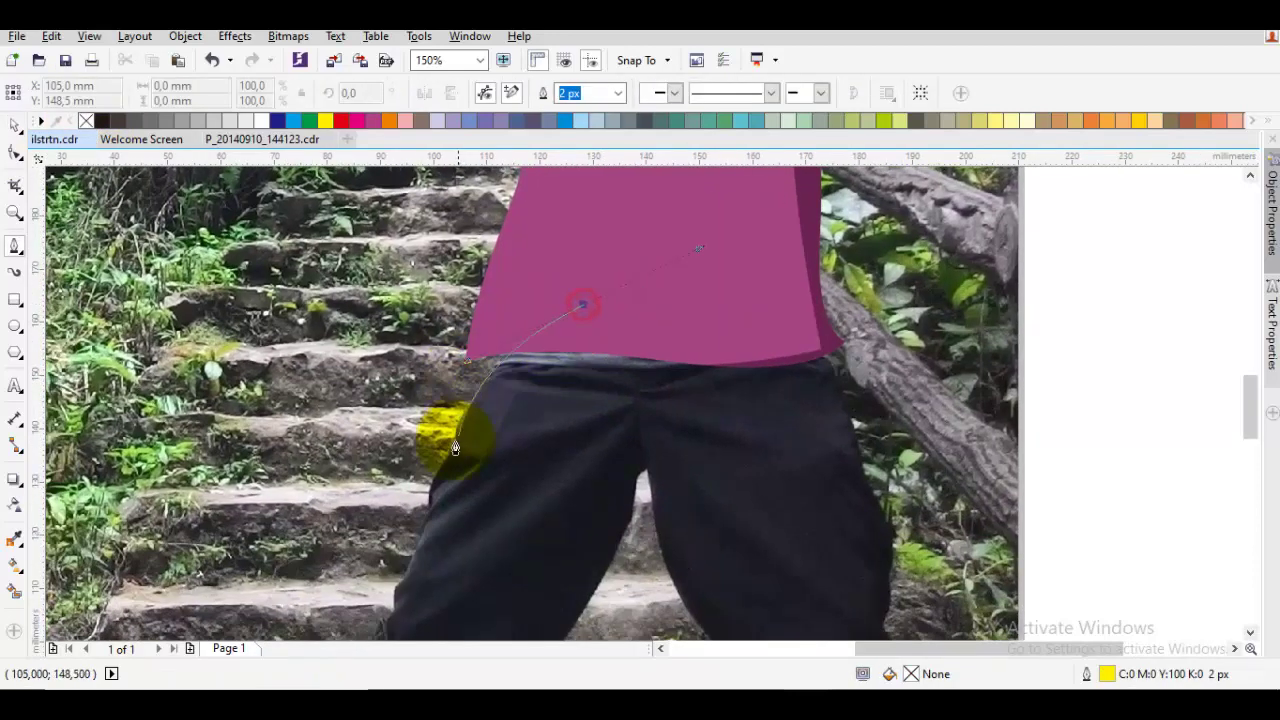
pyautogui.scroll(-1, 500, 352)
pyautogui.click(514, 307)
pyautogui.press('space')
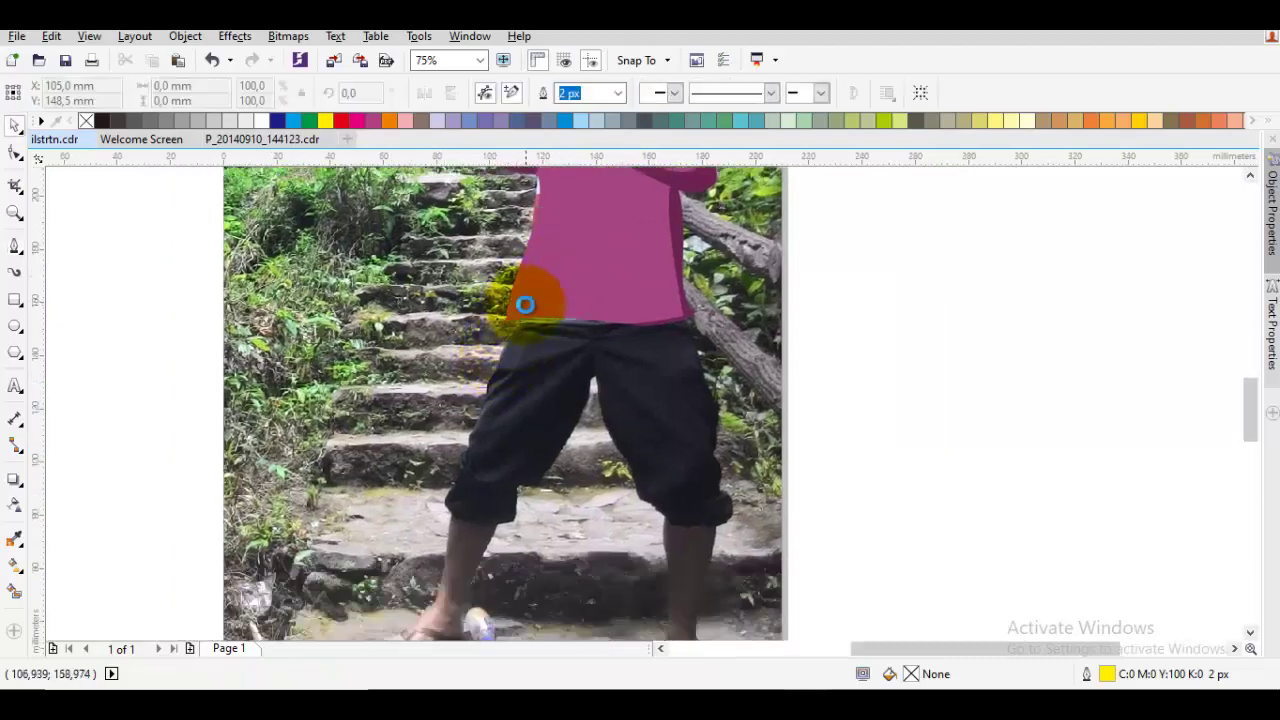
# Start the trousers outline inside the shirt above the hem, tracing down the left leg's outer edge and around its cuff
pyautogui.scroll(1, 525, 304)
pyautogui.press('space')
pyautogui.moveTo(533, 314); pyautogui.dragTo(438, 476)
pyautogui.scroll(-1, 425, 526)
pyautogui.scroll(1, 495, 535)
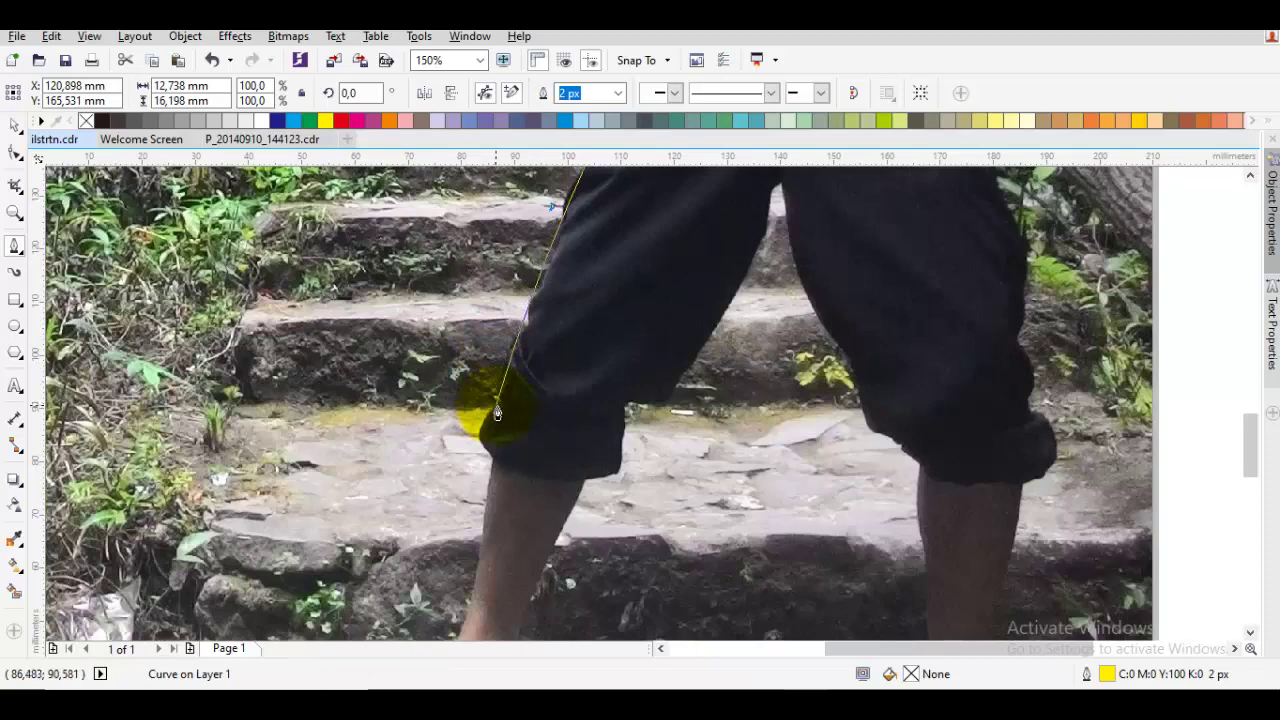
pyautogui.moveTo(498, 438); pyautogui.dragTo(604, 449)
pyautogui.scroll(-1, 740, 407)
pyautogui.scroll(1, 766, 287)
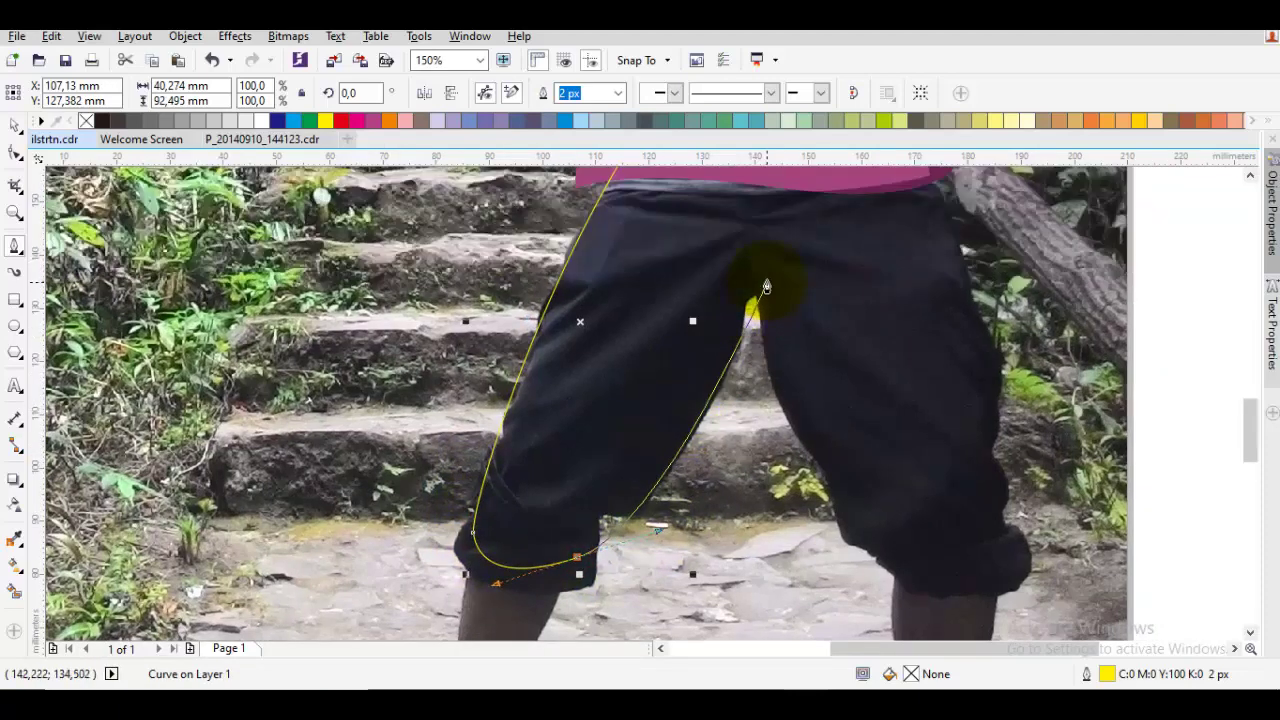
# Continue the trousers outline over the crotch and around the right leg, closing it inside the shirt at about 101 by 93 mm
pyautogui.scroll(-2, 756, 276)
pyautogui.moveTo(688, 390); pyautogui.dragTo(716, 452)
pyautogui.moveTo(828, 450); pyautogui.dragTo(886, 443)
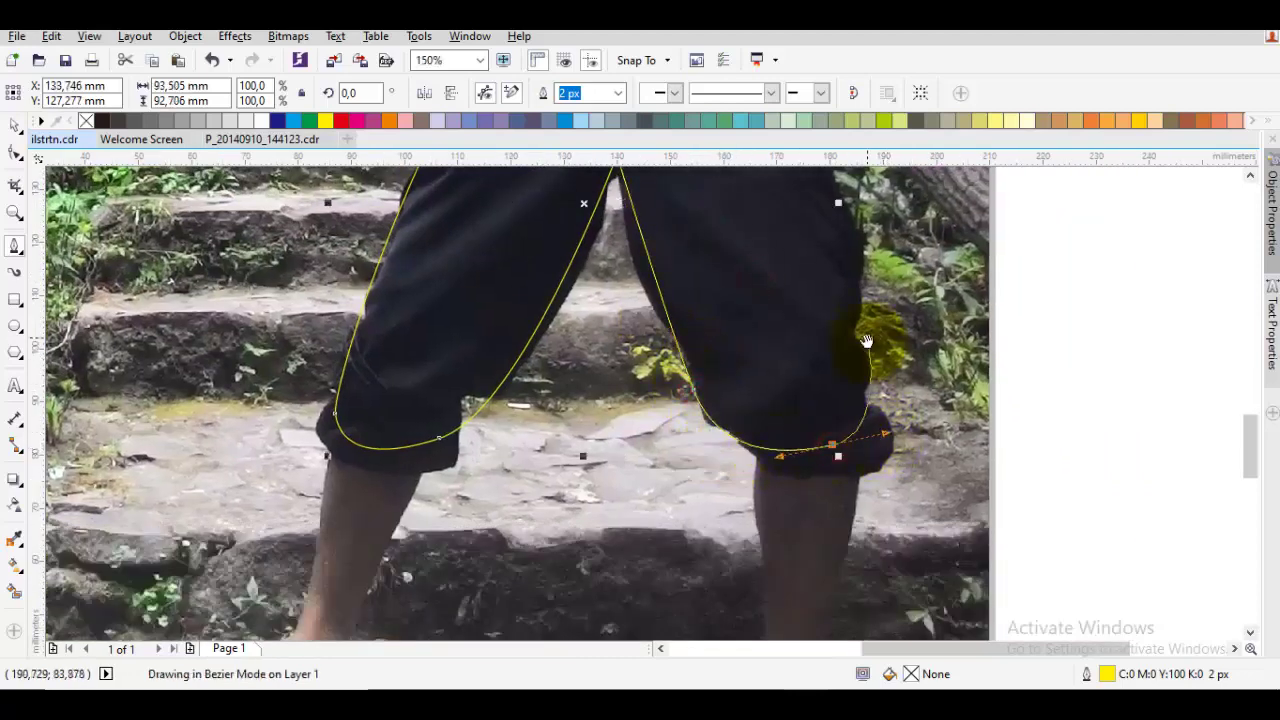
pyautogui.scroll(2, 840, 380)
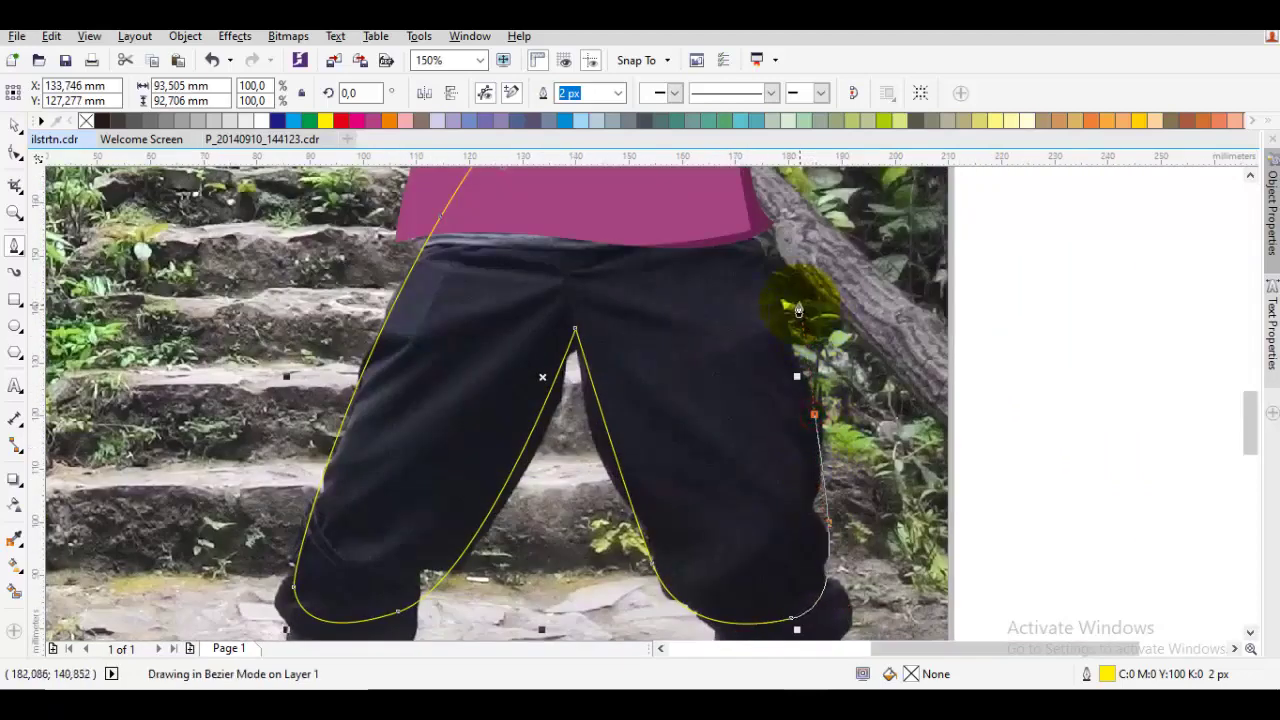
pyautogui.click(751, 232)
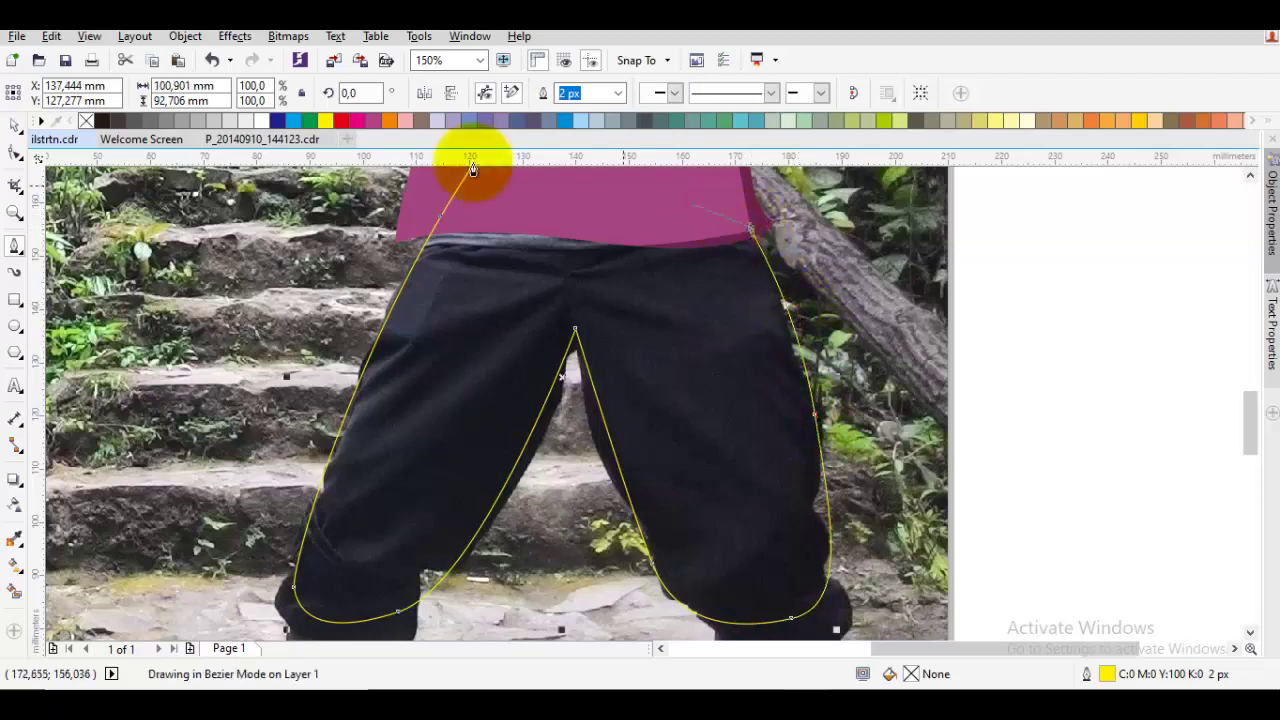
pyautogui.scroll(2, 509, 209)
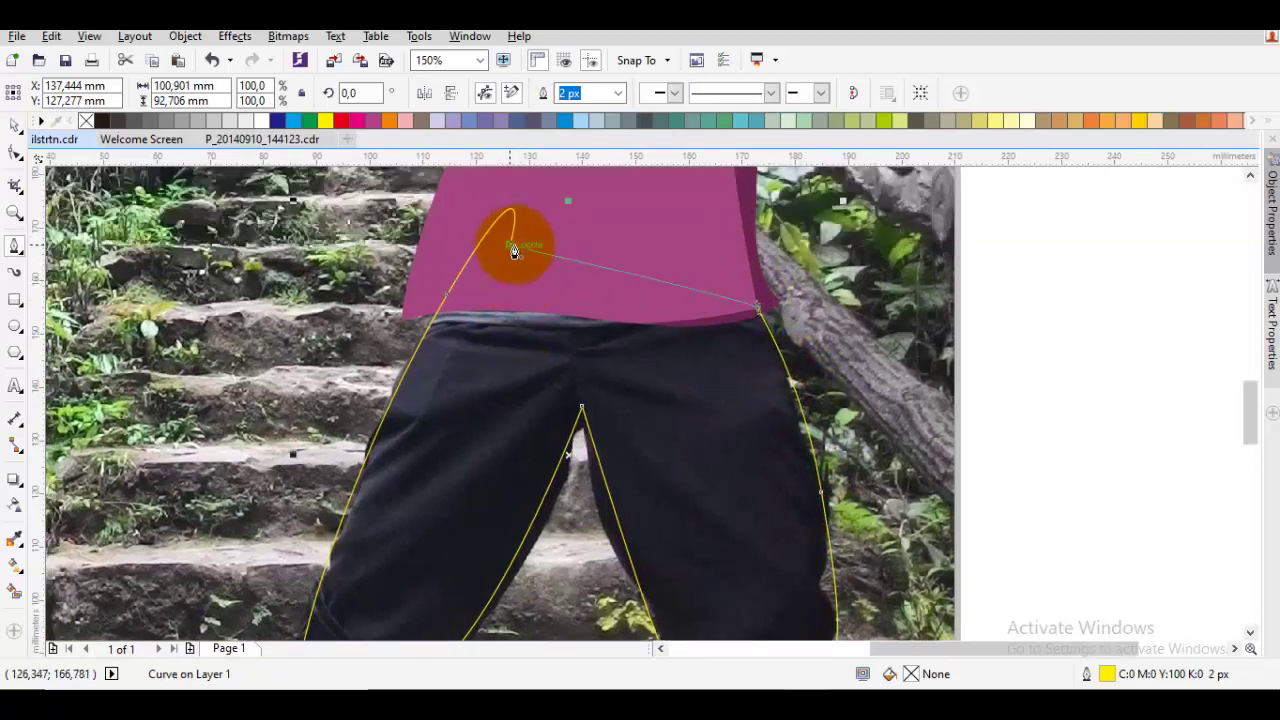
pyautogui.click(513, 251)
# Order the trousers outline behind the shirt but in front of the photo
pyautogui.scroll(-2, 571, 371)
pyautogui.rightClick(455, 301)
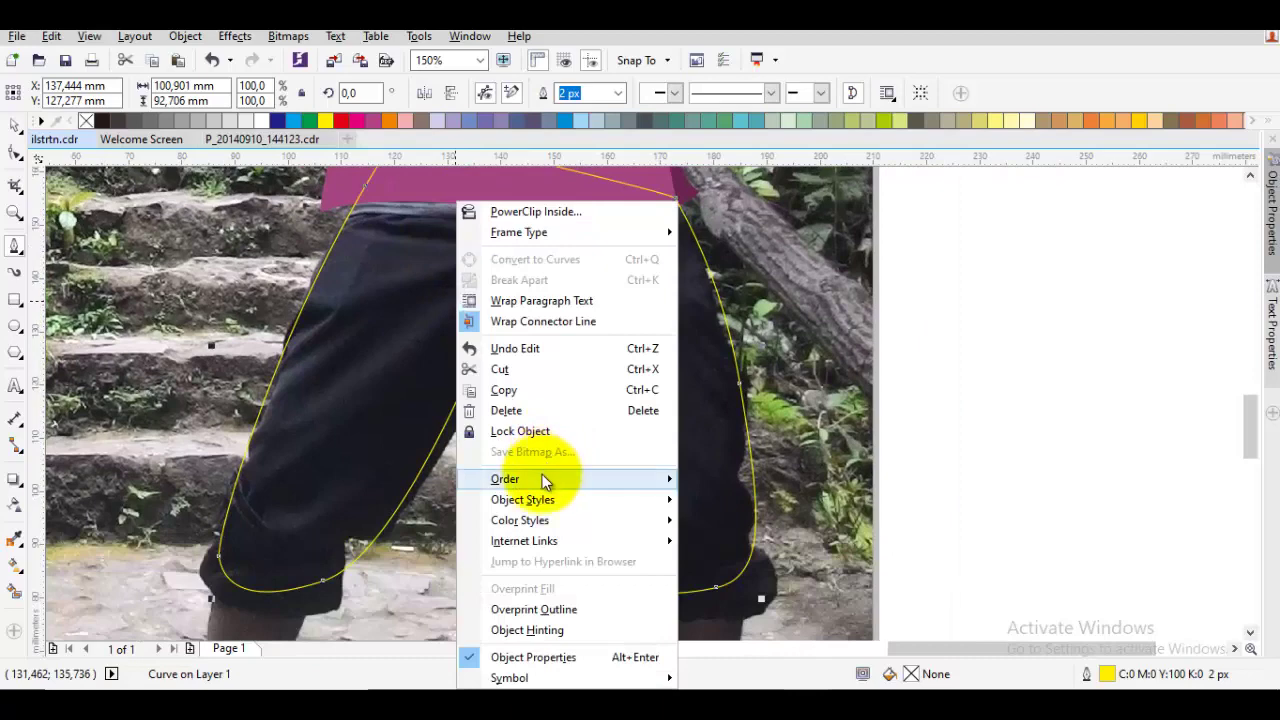
pyautogui.moveTo(542, 480)
pyautogui.click(748, 588)
pyautogui.scroll(2, 719, 420)
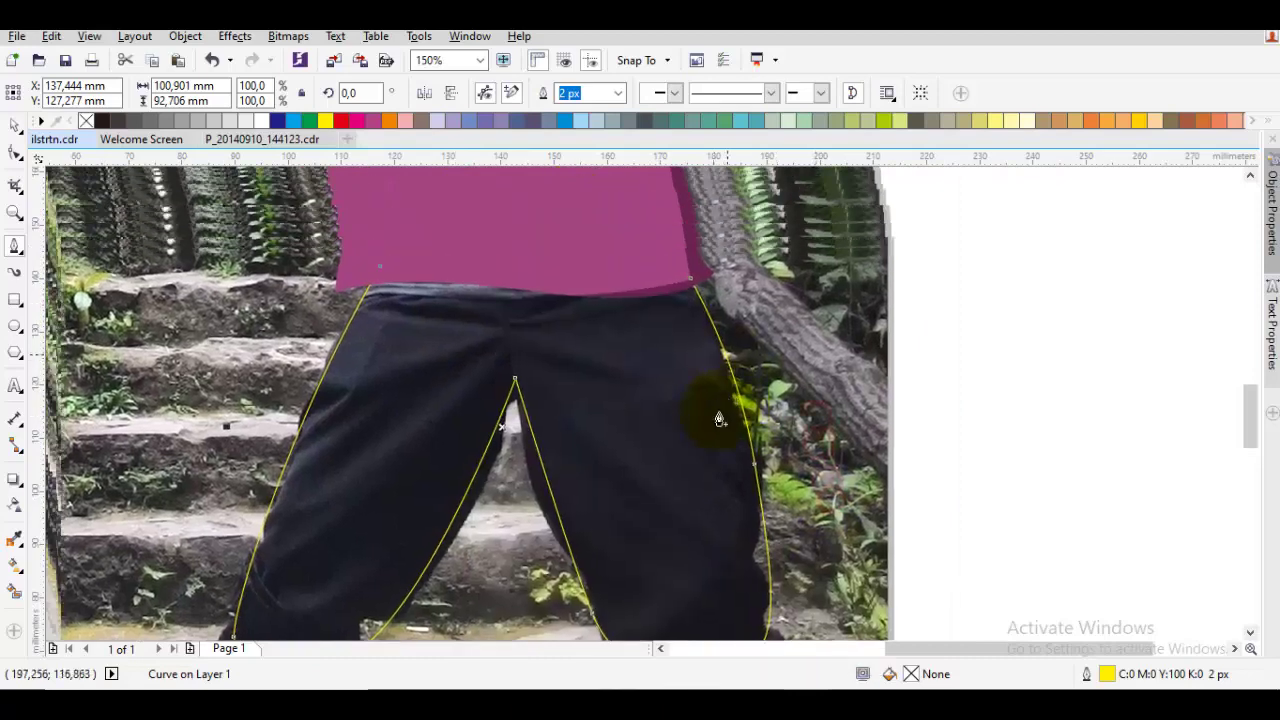
pyautogui.scroll(1, 719, 420)
pyautogui.scroll(1, 366, 349)
pyautogui.scroll(-1, 477, 335)
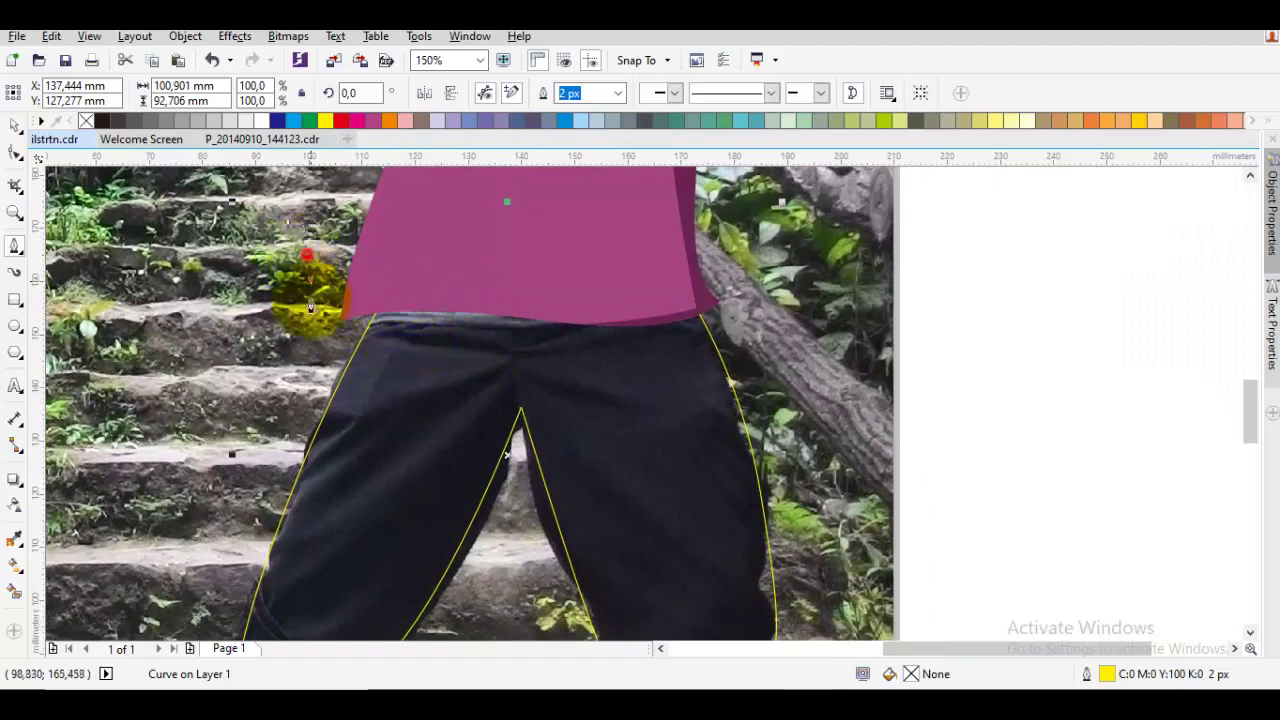
pyautogui.click(345, 297)
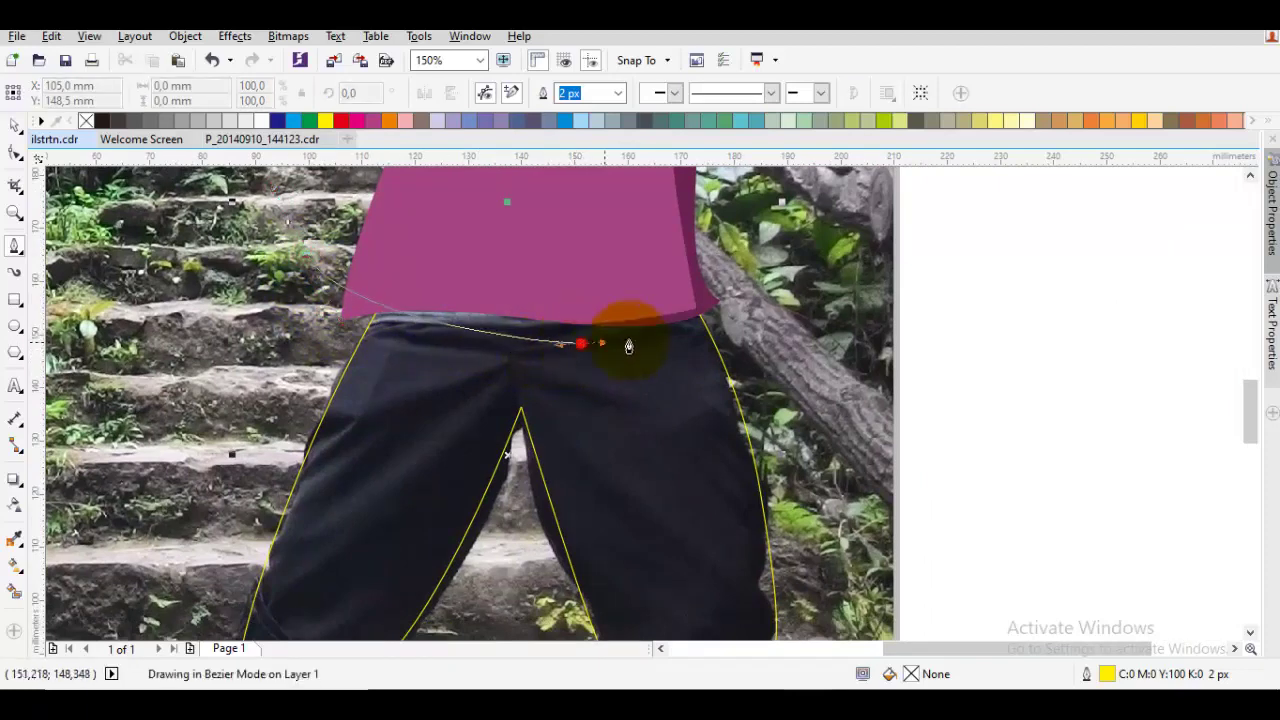
pyautogui.doubleClick(722, 314)
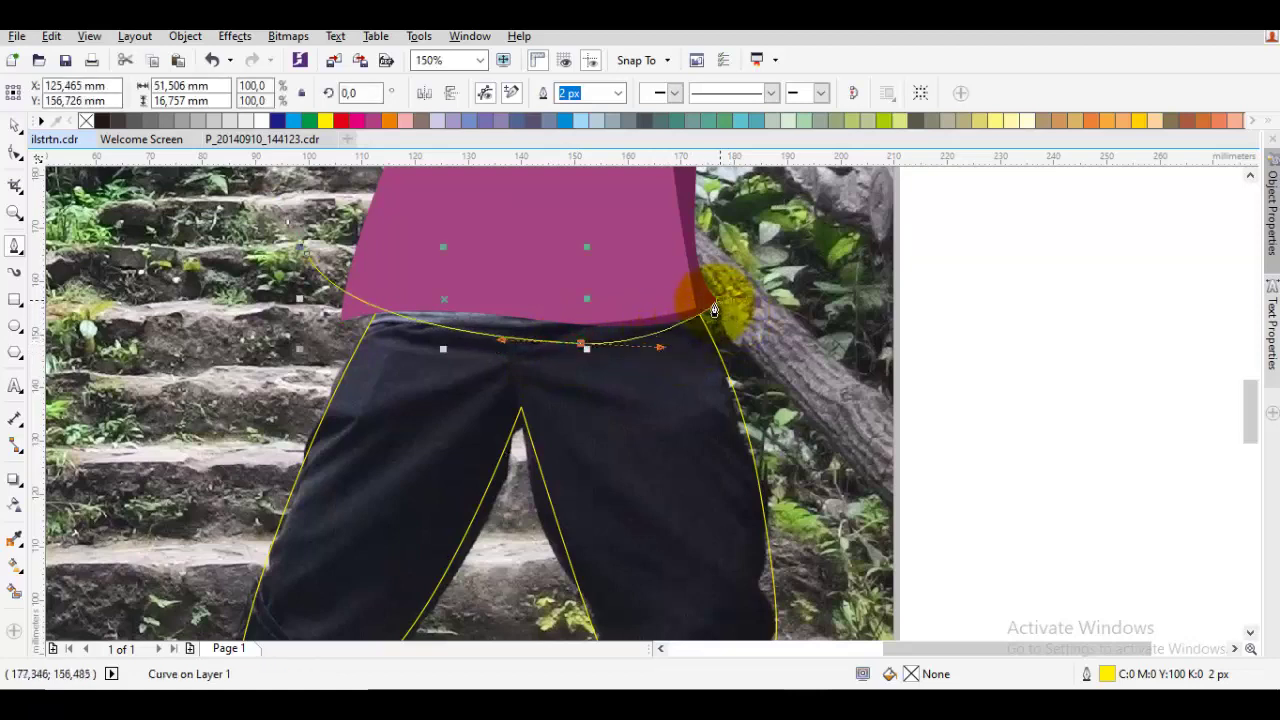
pyautogui.hotkey('ctrl', 'z')
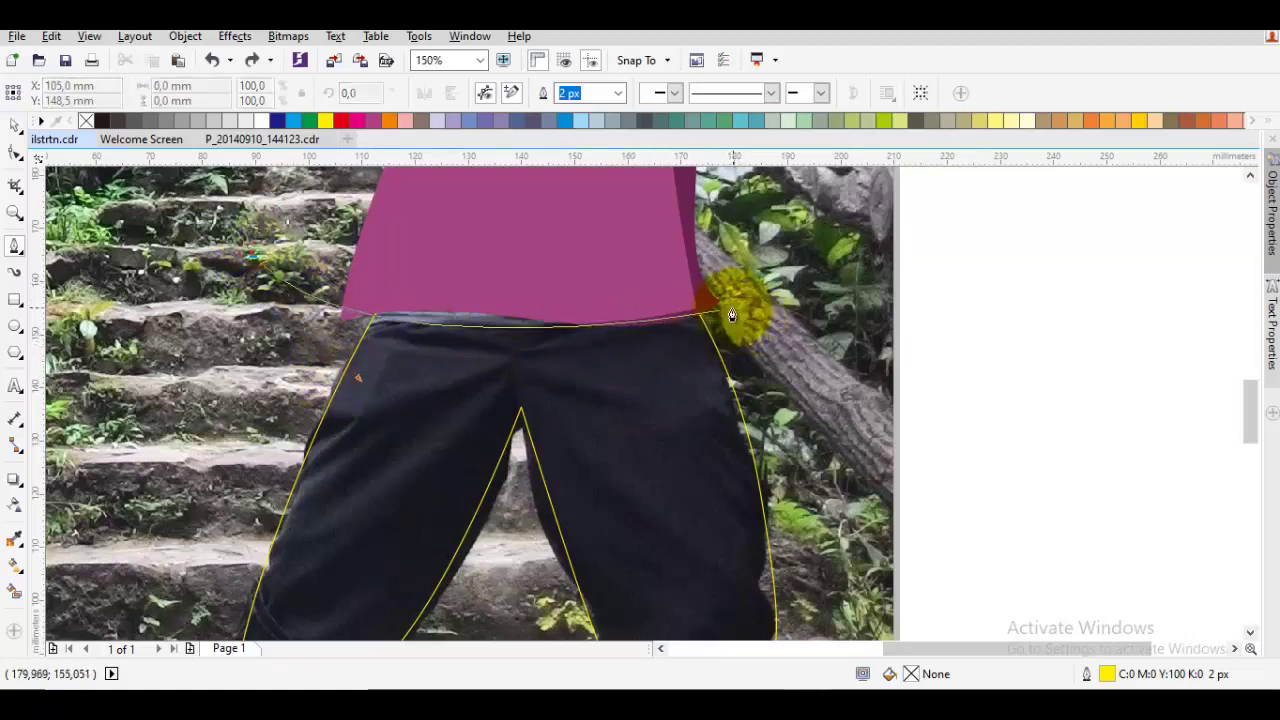
# Draw a closed shadow shape about 88 by 23 mm across the shirt's hem, curving down over the top of the trousers
pyautogui.moveTo(718, 281); pyautogui.dragTo(679, 205)
pyautogui.press('space')
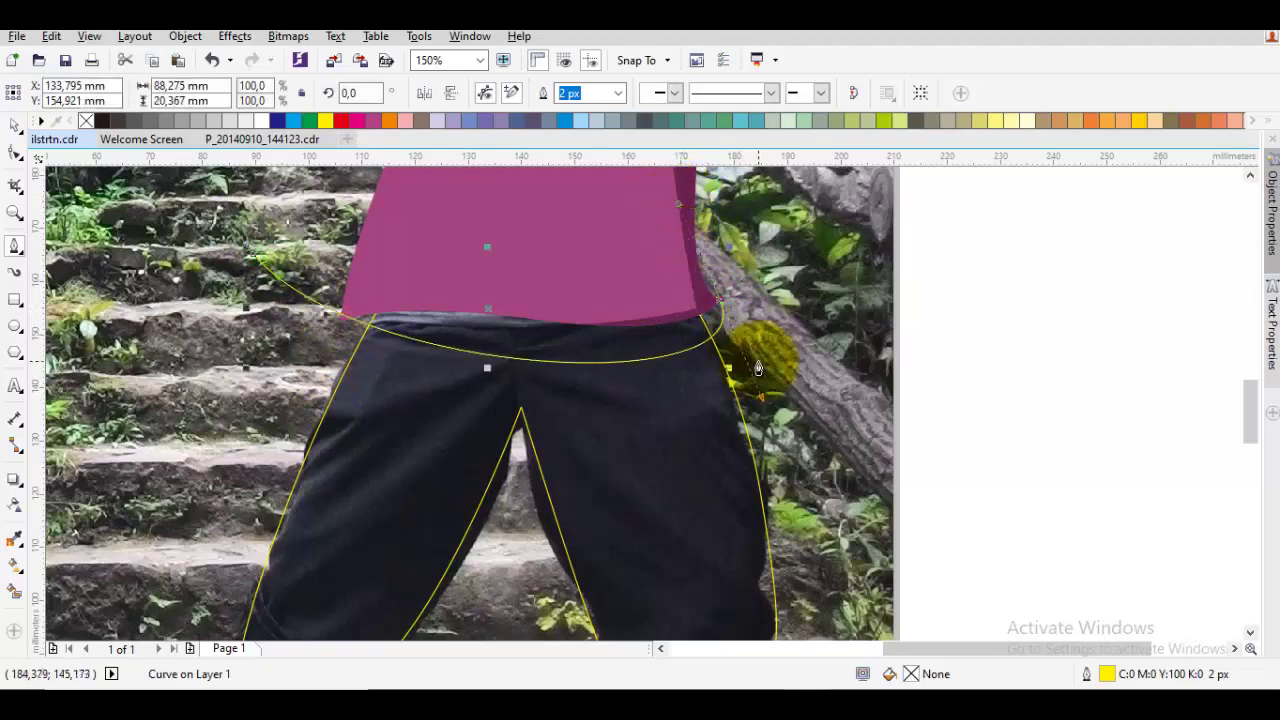
pyautogui.click(252, 257)
pyautogui.moveTo(467, 335); pyautogui.dragTo(555, 191)
pyautogui.moveTo(535, 276); pyautogui.dragTo(459, 391)
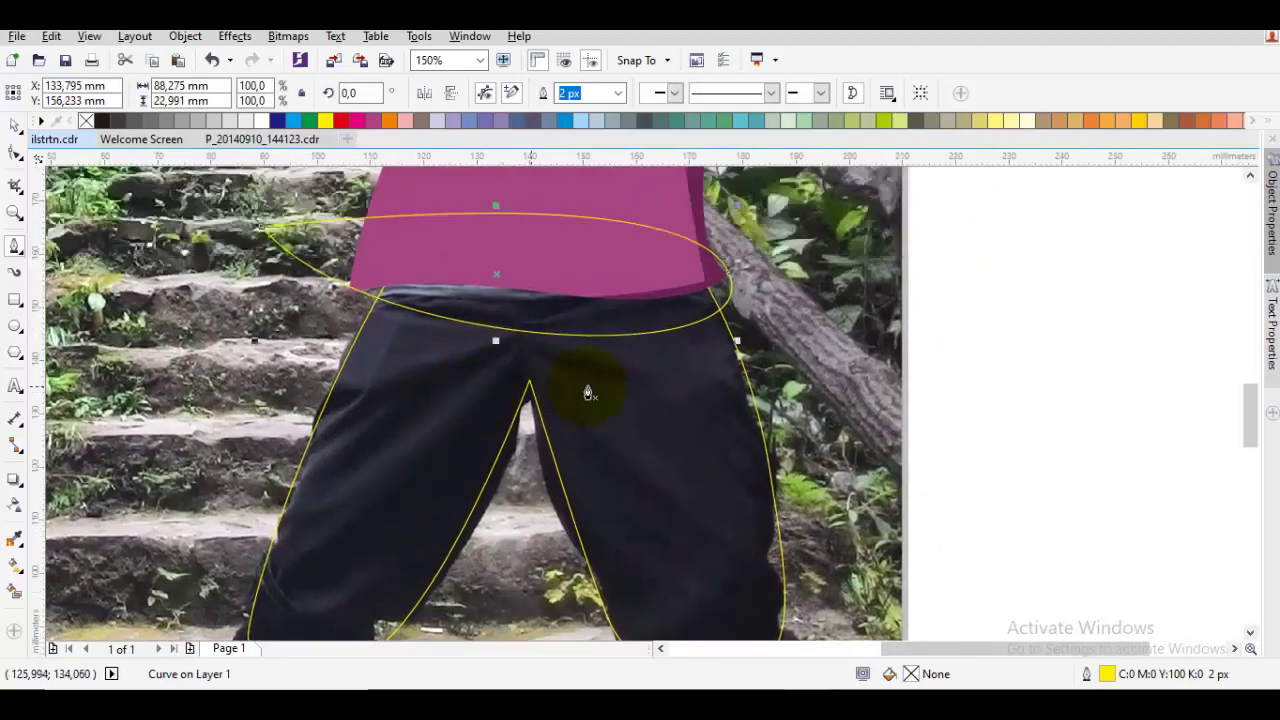
# Intersect the hem shadow shape with the trousers outline and delete the original shadow shape
pyautogui.press('space')
pyautogui.keyDown('shift'); pyautogui.click(541, 192); pyautogui.keyUp('shift')
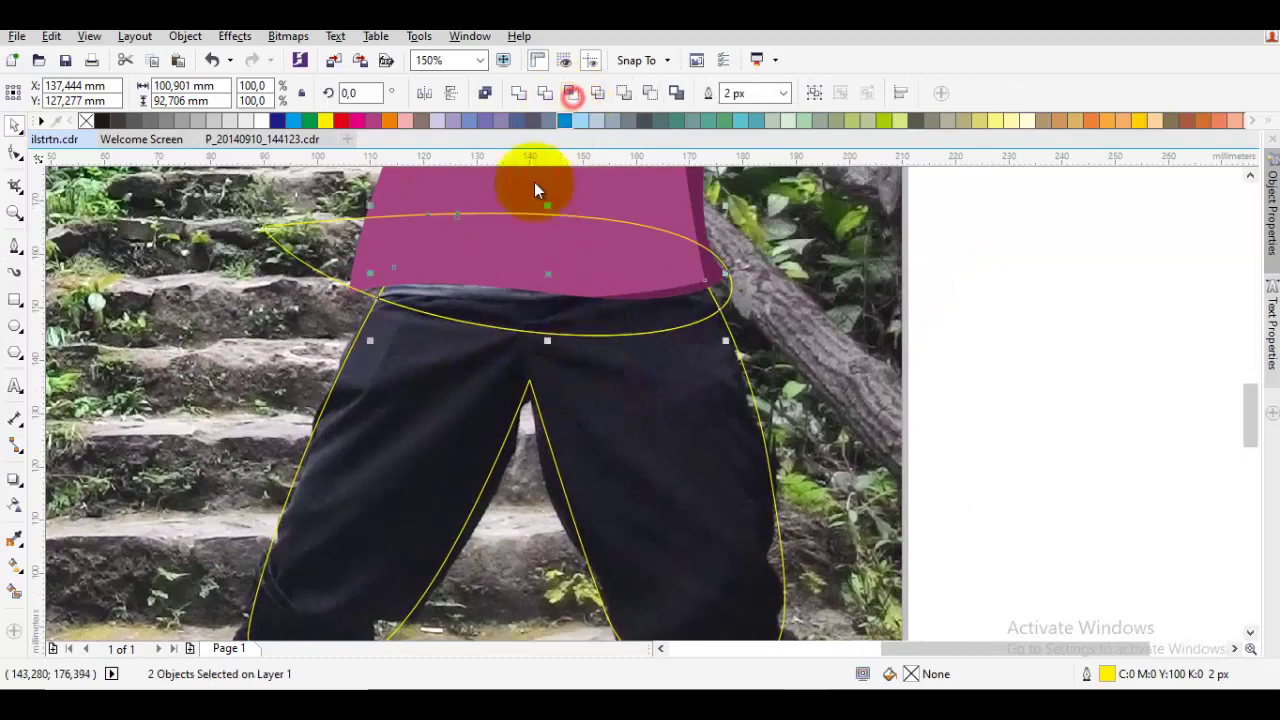
pyautogui.click(313, 226)
pyautogui.rightClick(315, 221)
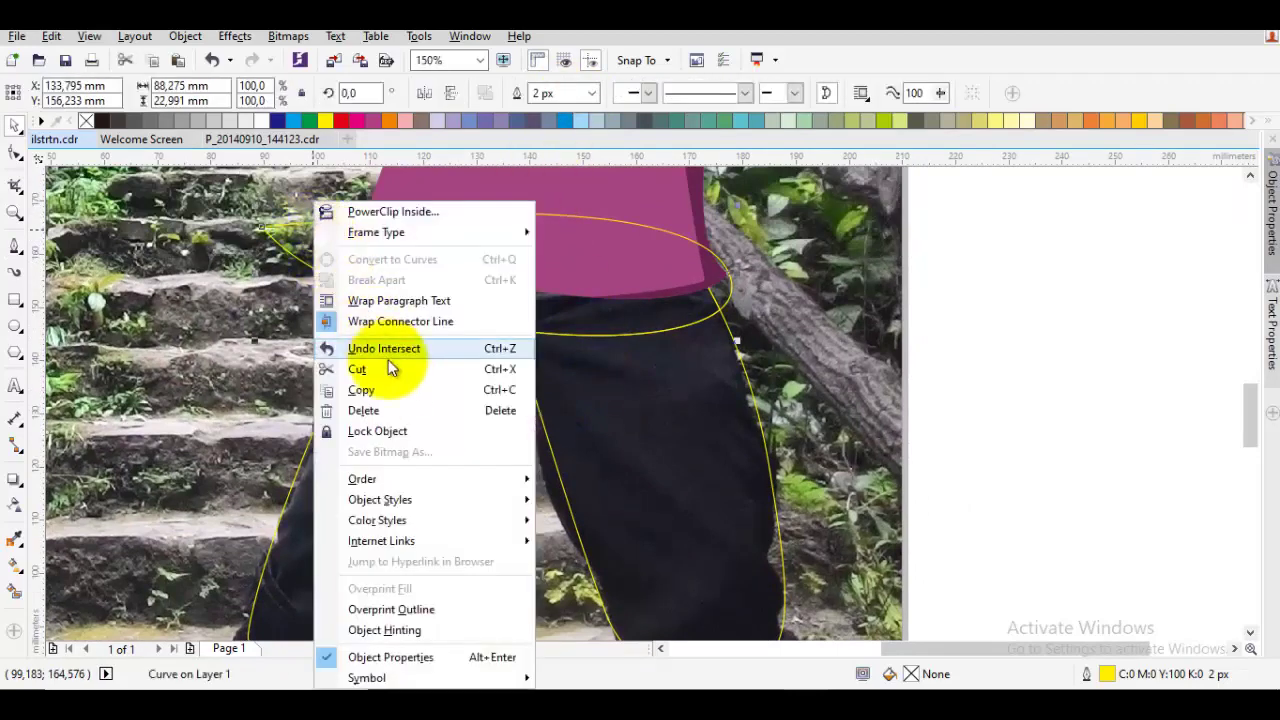
pyautogui.click(403, 410)
# Draw a closed shadow shape about 49 by 69 mm over the right leg's outer side, curving in to the inner knee
pyautogui.moveTo(646, 400); pyautogui.dragTo(533, 304)
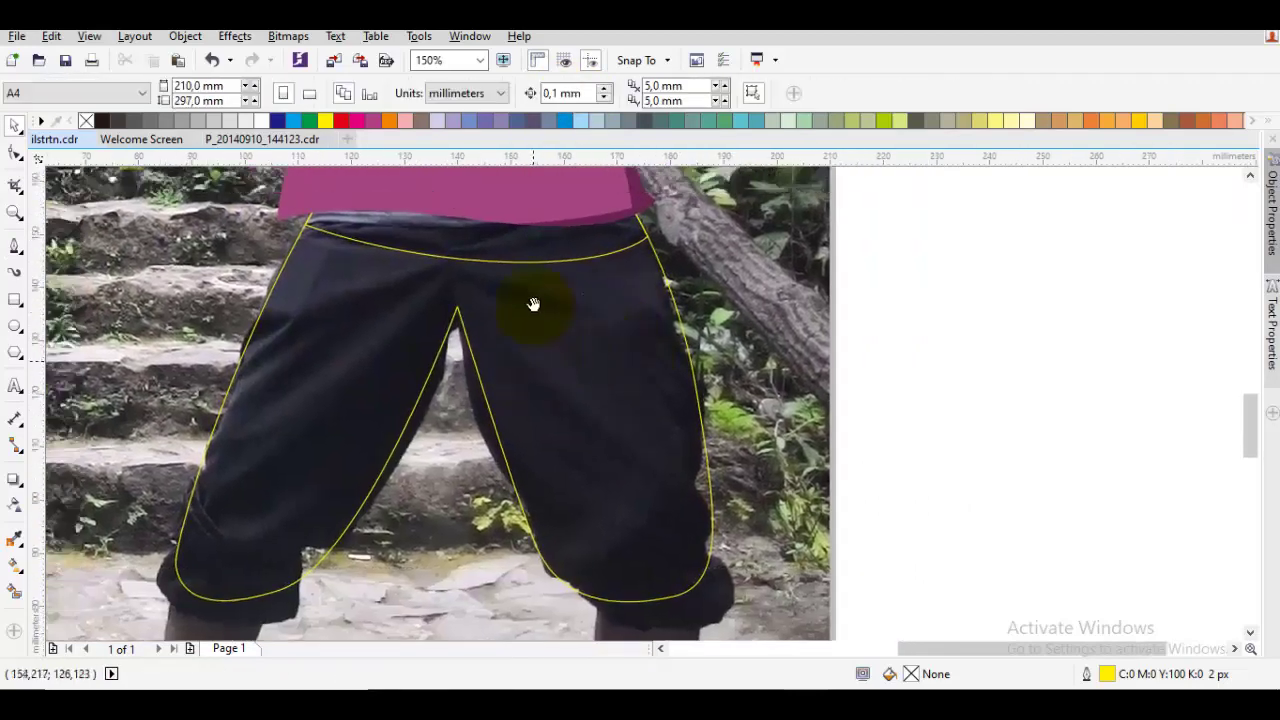
pyautogui.press('space')
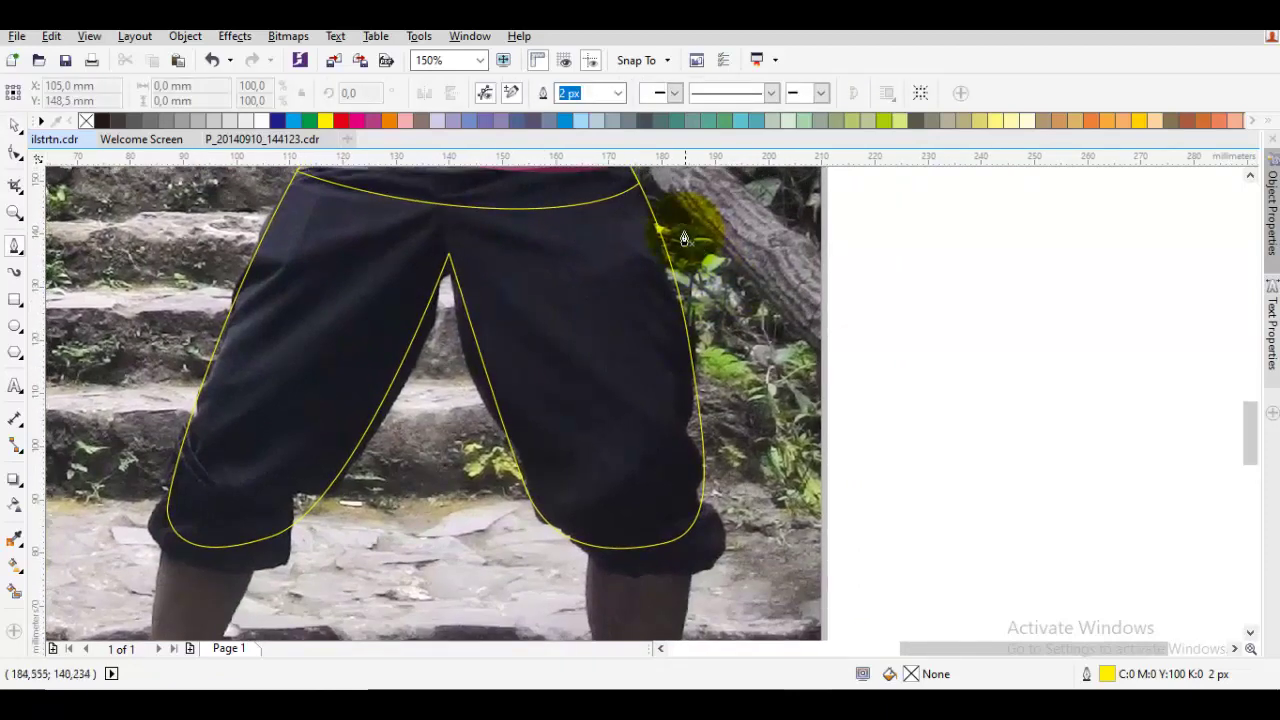
pyautogui.moveTo(505, 522)
pyautogui.mouseDown()
pyautogui.moveTo(543, 537)
pyautogui.moveTo(500, 529)
pyautogui.mouseUp()
pyautogui.moveTo(674, 580); pyautogui.dragTo(757, 563)
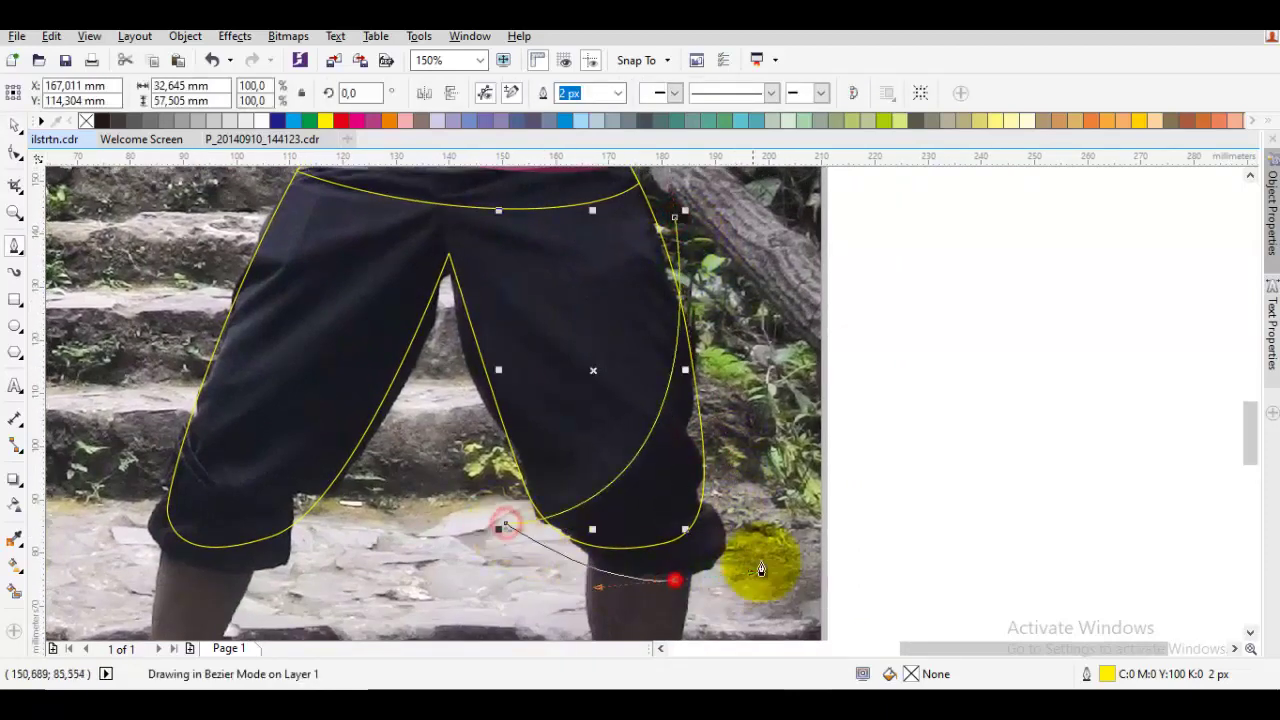
pyautogui.moveTo(766, 426); pyautogui.dragTo(707, 265)
pyautogui.click(675, 217)
# Intersect the right leg's shadow shape with the trousers outline and delete the original shape
pyautogui.press('space')
pyautogui.keyDown('shift'); pyautogui.click(620, 280); pyautogui.keyUp('shift')
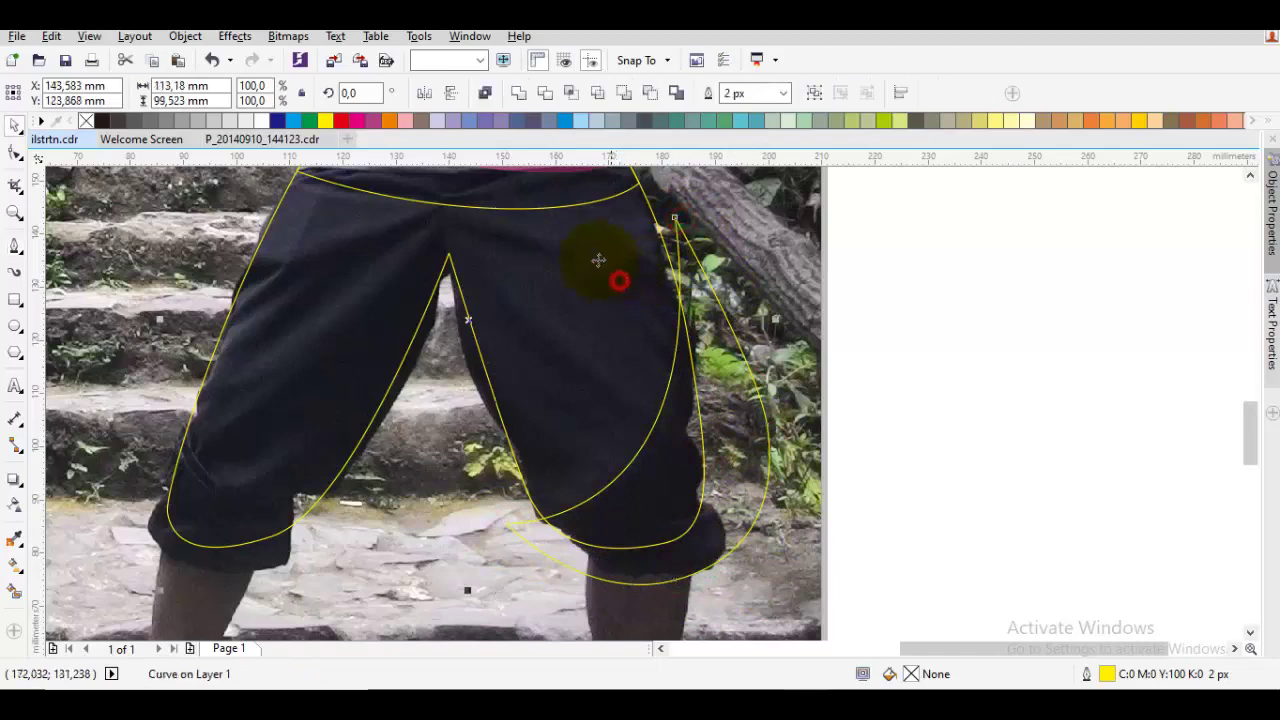
pyautogui.click(704, 337)
pyautogui.rightClick(711, 339)
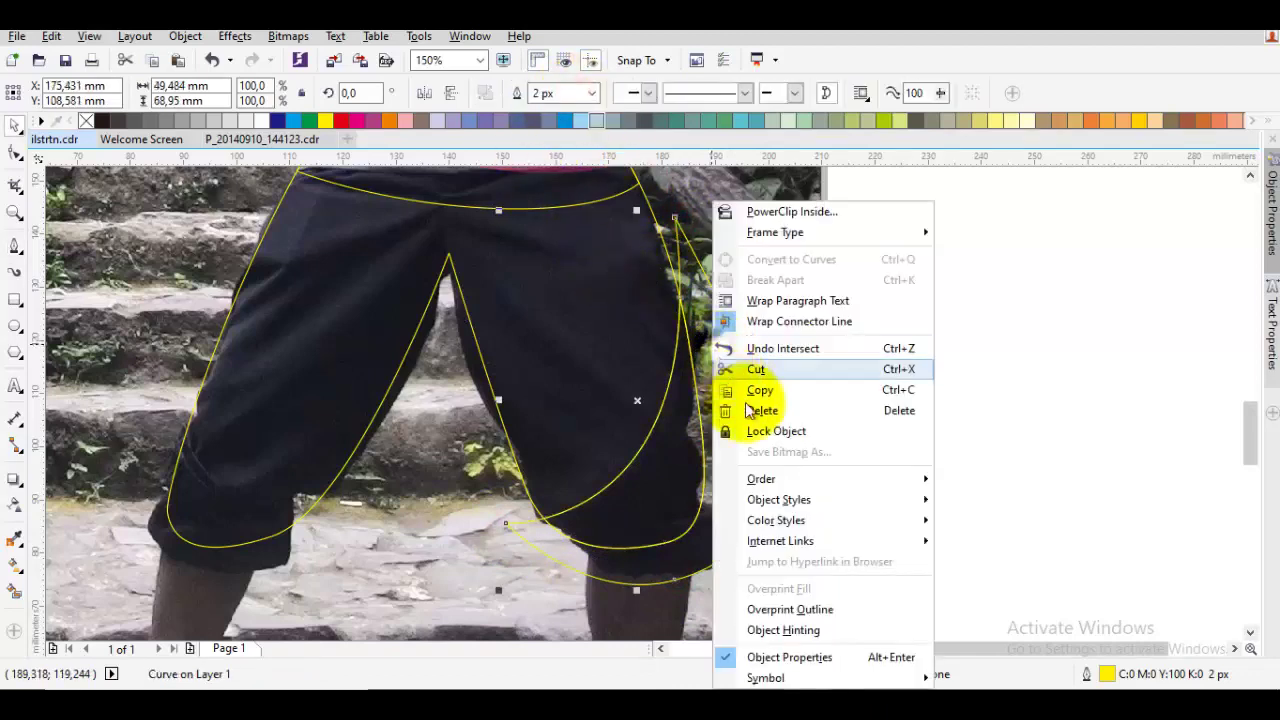
pyautogui.click(757, 414)
# Weld the right leg's shadow to the waist shadow and fill the result with 90% black
pyautogui.click(668, 451)
pyautogui.moveTo(541, 214); pyautogui.dragTo(577, 291)
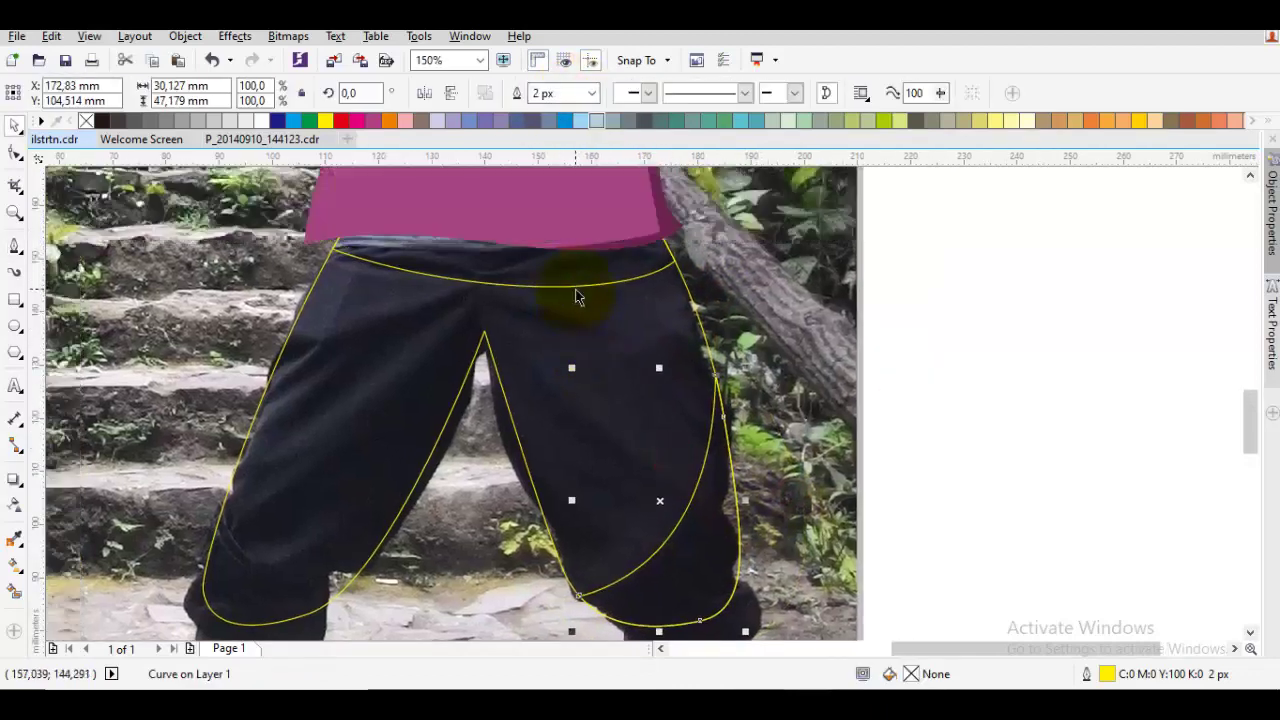
pyautogui.keyDown('shift'); pyautogui.click(571, 280); pyautogui.keyUp('shift')
pyautogui.click(518, 94)
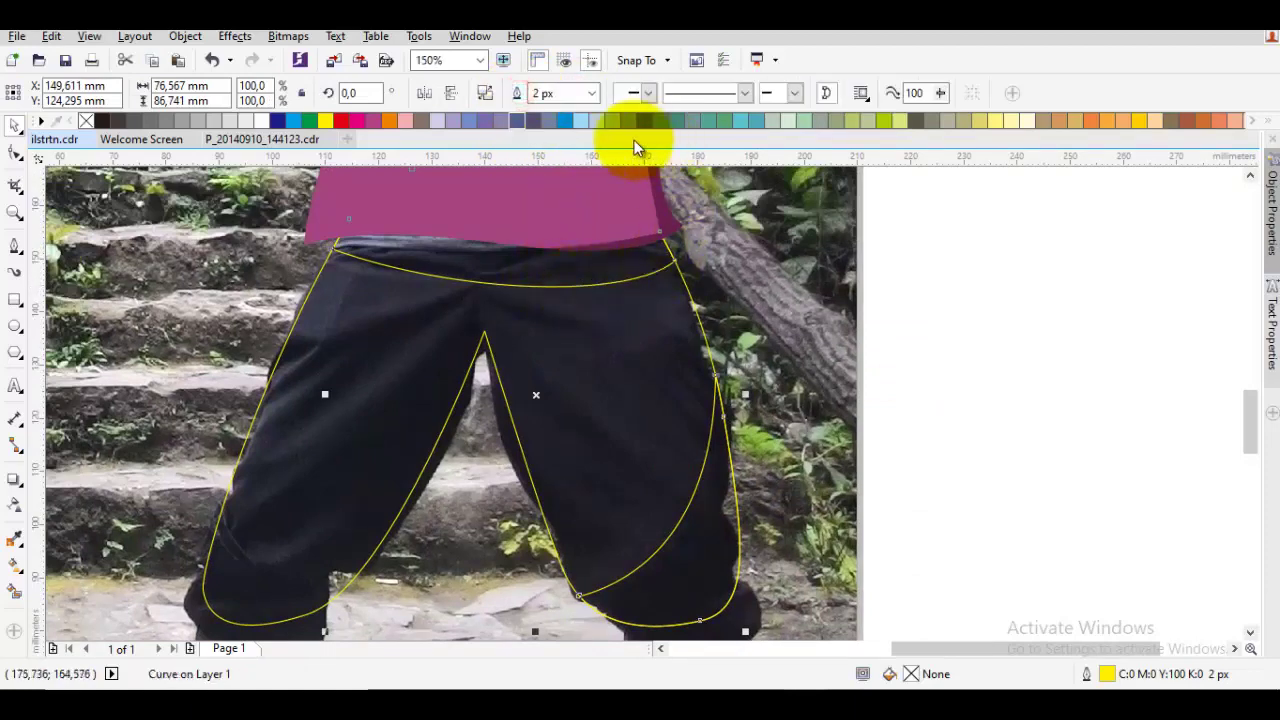
pyautogui.click(534, 121)
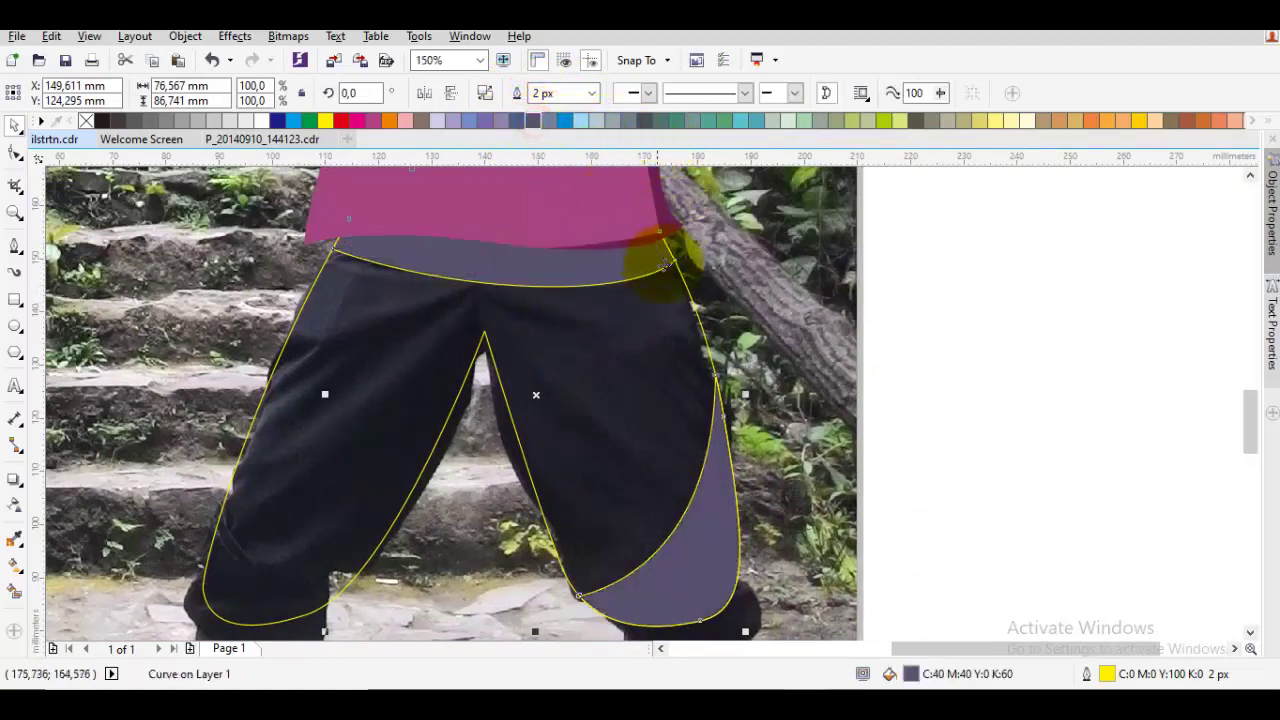
pyautogui.moveTo(543, 349)
pyautogui.mouseDown()
pyautogui.moveTo(587, 423)
pyautogui.moveTo(529, 296)
pyautogui.mouseUp()
pyautogui.click(118, 121)
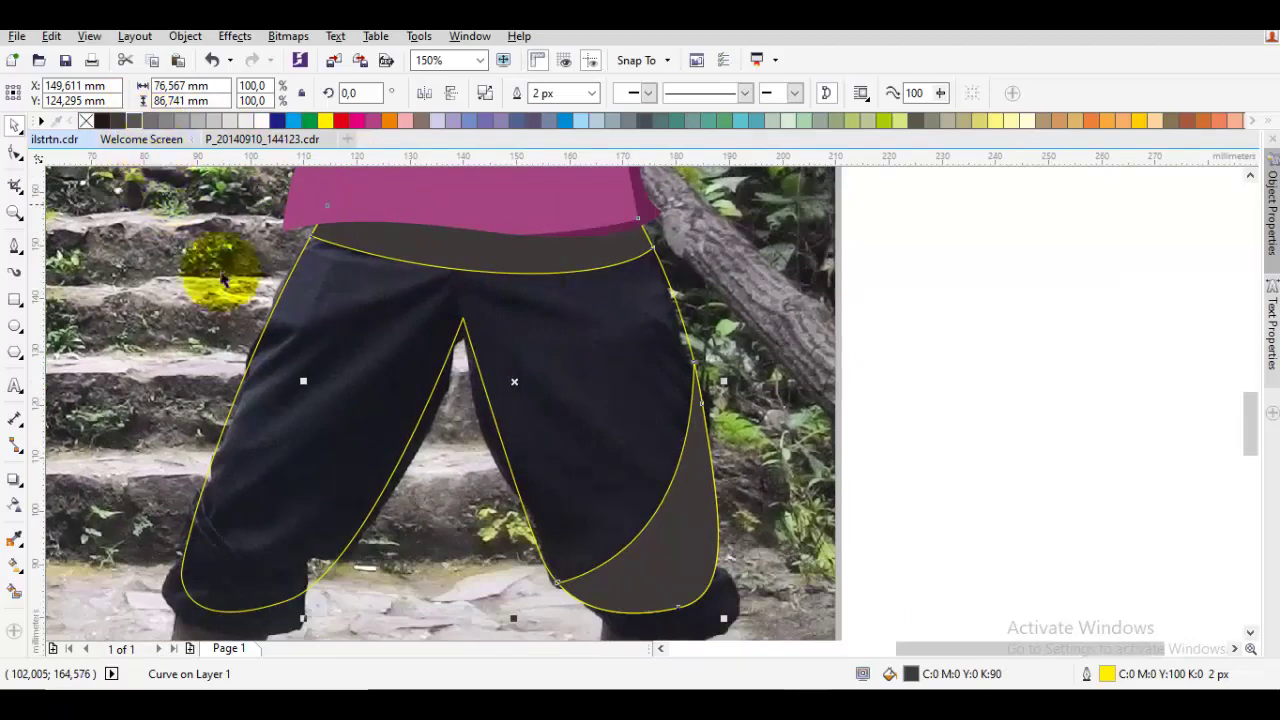
# Draw a closed shadow shape about 63 by 69 mm from the crotch over the inner and lower part of the left leg
pyautogui.moveTo(274, 303); pyautogui.dragTo(337, 243)
pyautogui.press('F10')
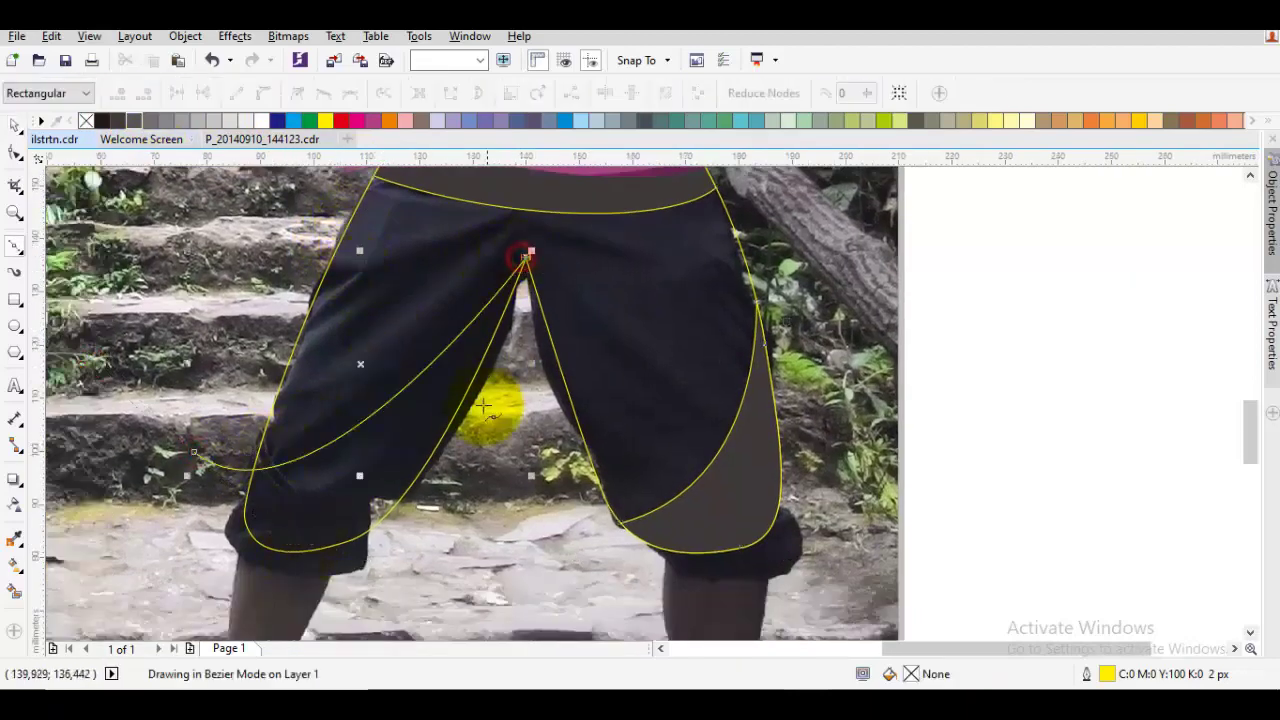
pyautogui.scroll(-2, 471, 434)
pyautogui.click(457, 455)
pyautogui.click(302, 497)
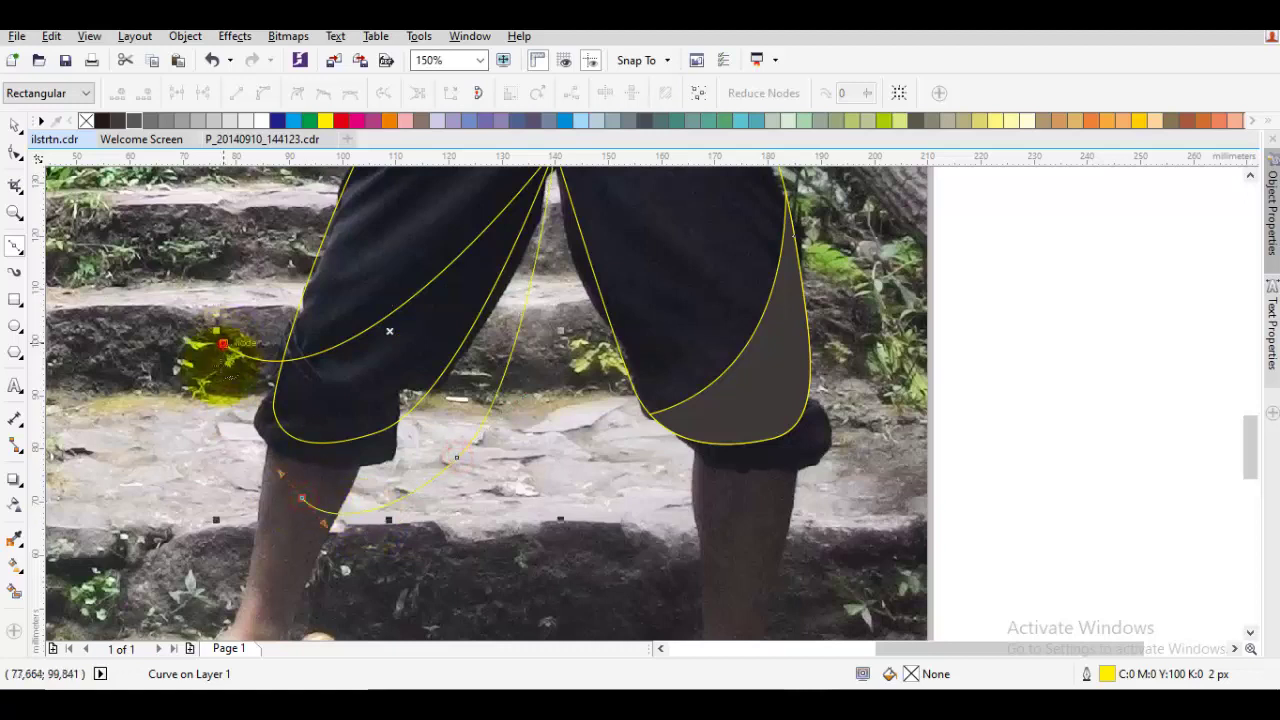
pyautogui.click(222, 344)
# Intersect the left leg's shadow shape with the trousers outline and delete the original shape
pyautogui.hotkey('ctrl', 'a')
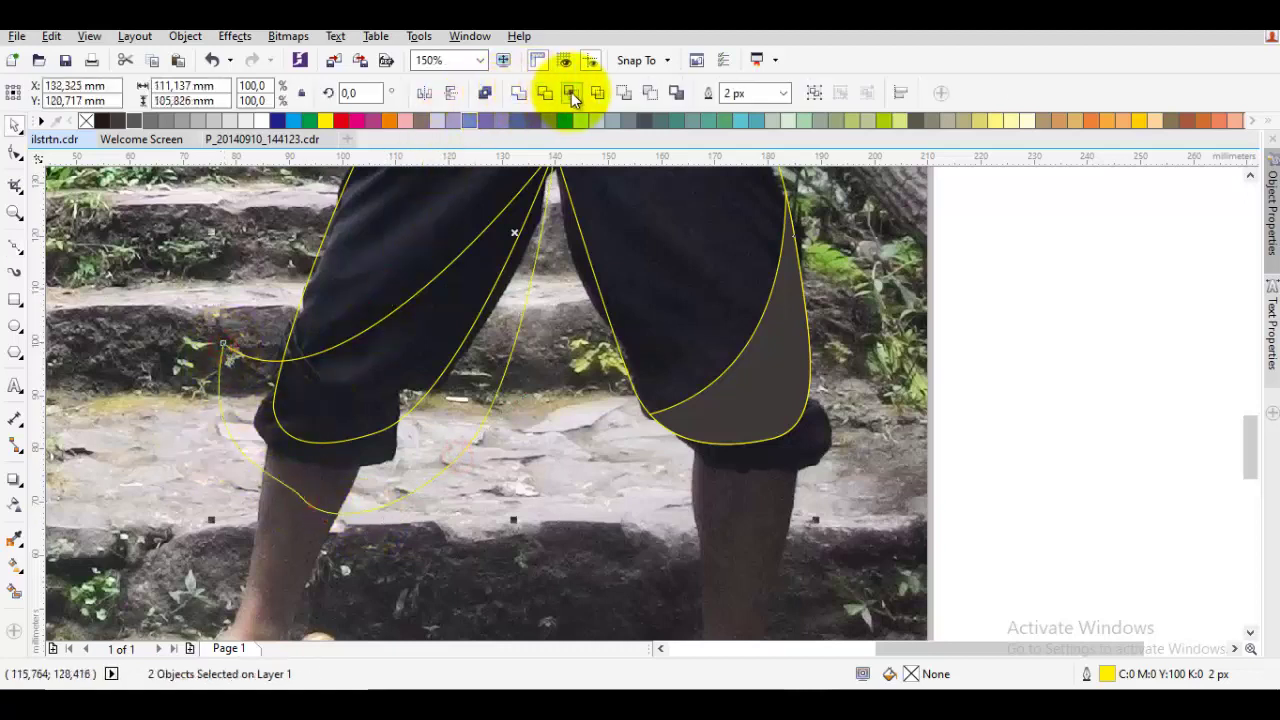
pyautogui.click(571, 92)
pyautogui.click(443, 434)
pyautogui.rightClick(448, 444)
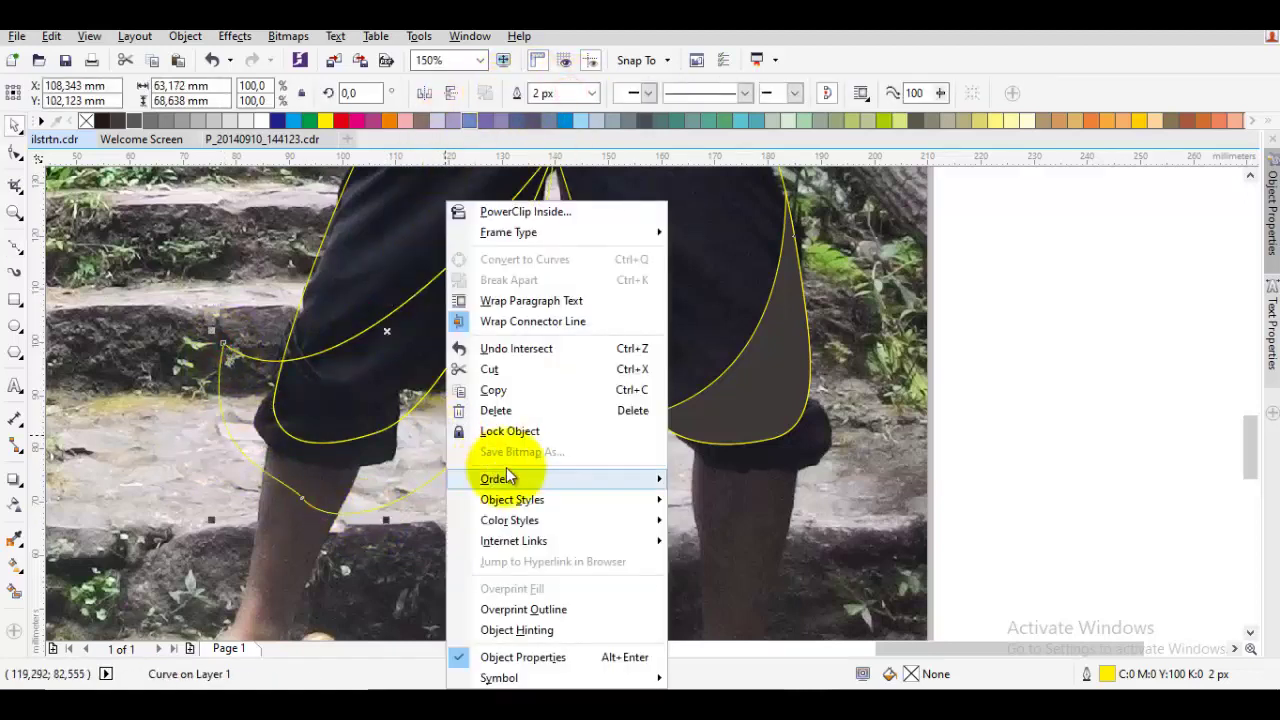
pyautogui.click(498, 410)
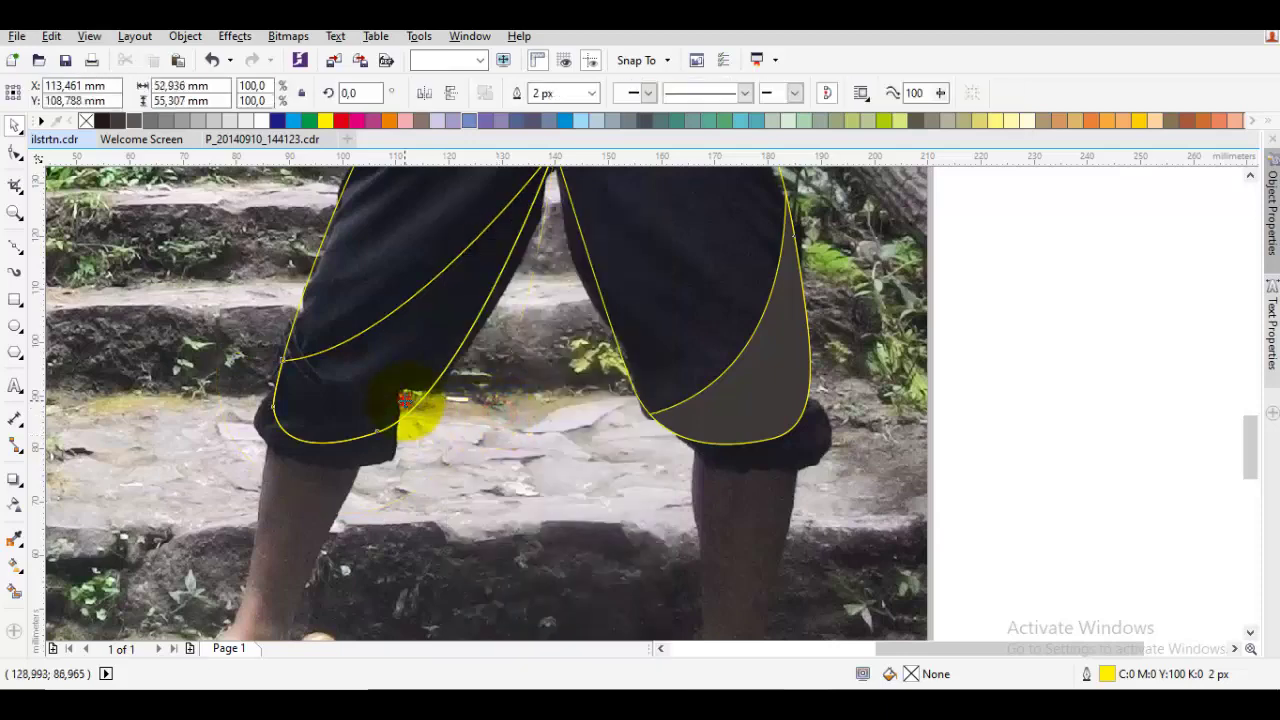
# Weld the left leg's trimmed shadow to the existing 90% black trousers shadow
pyautogui.click(405, 400)
pyautogui.keyDown('shift'); pyautogui.click(753, 400); pyautogui.keyUp('shift')
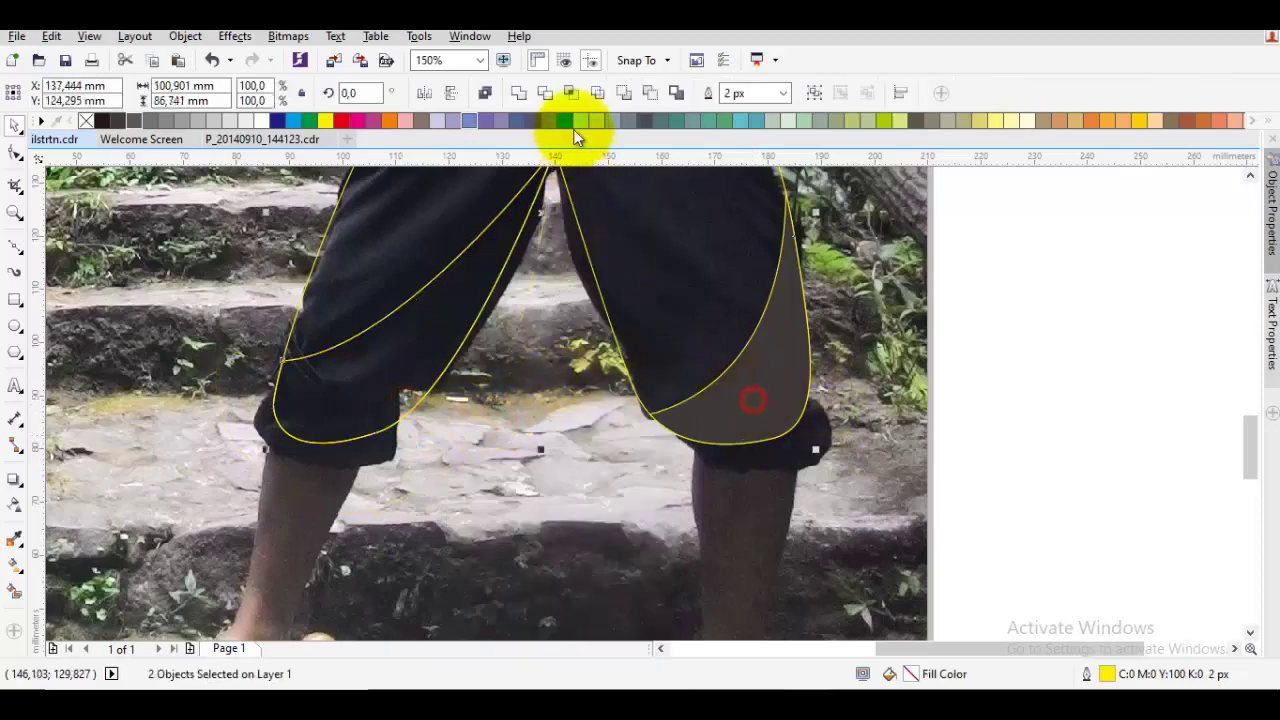
pyautogui.click(519, 93)
# Trace a closed cuff shape about 26 by 15 mm around the rolled hem of the left trouser leg
pyautogui.scroll(3, 287, 368)
pyautogui.press('F5')
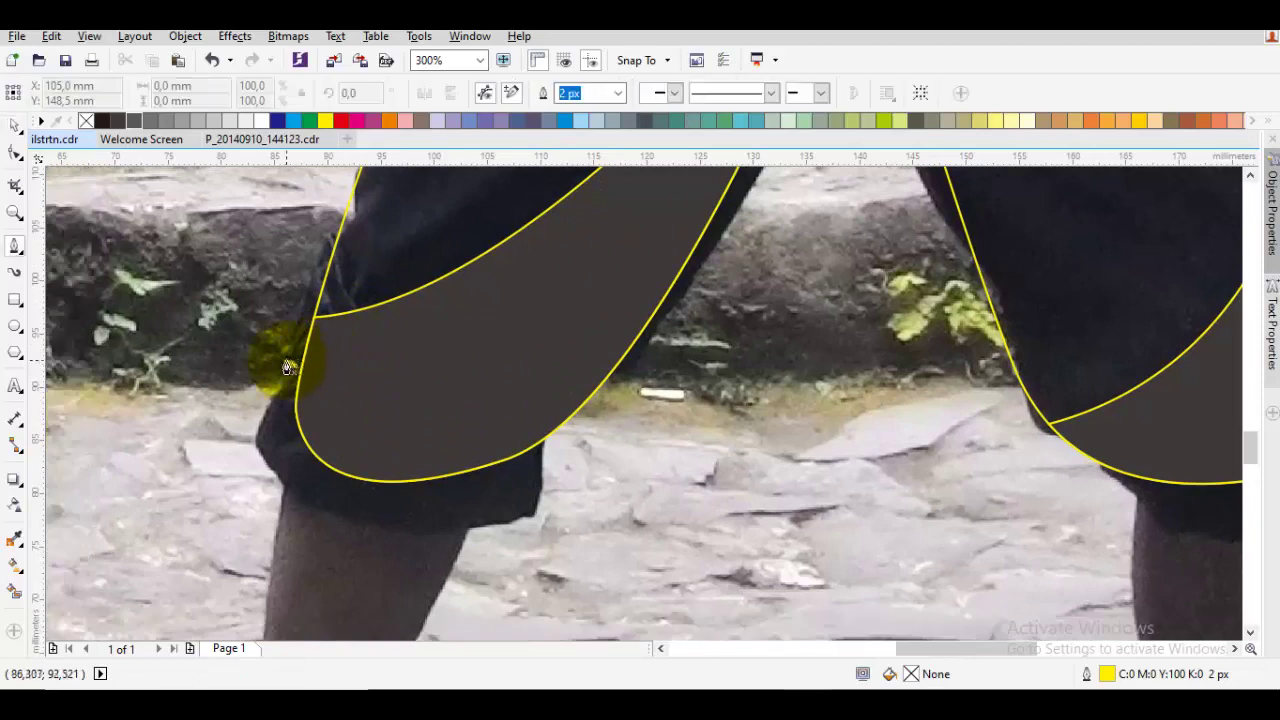
pyautogui.click(546, 441)
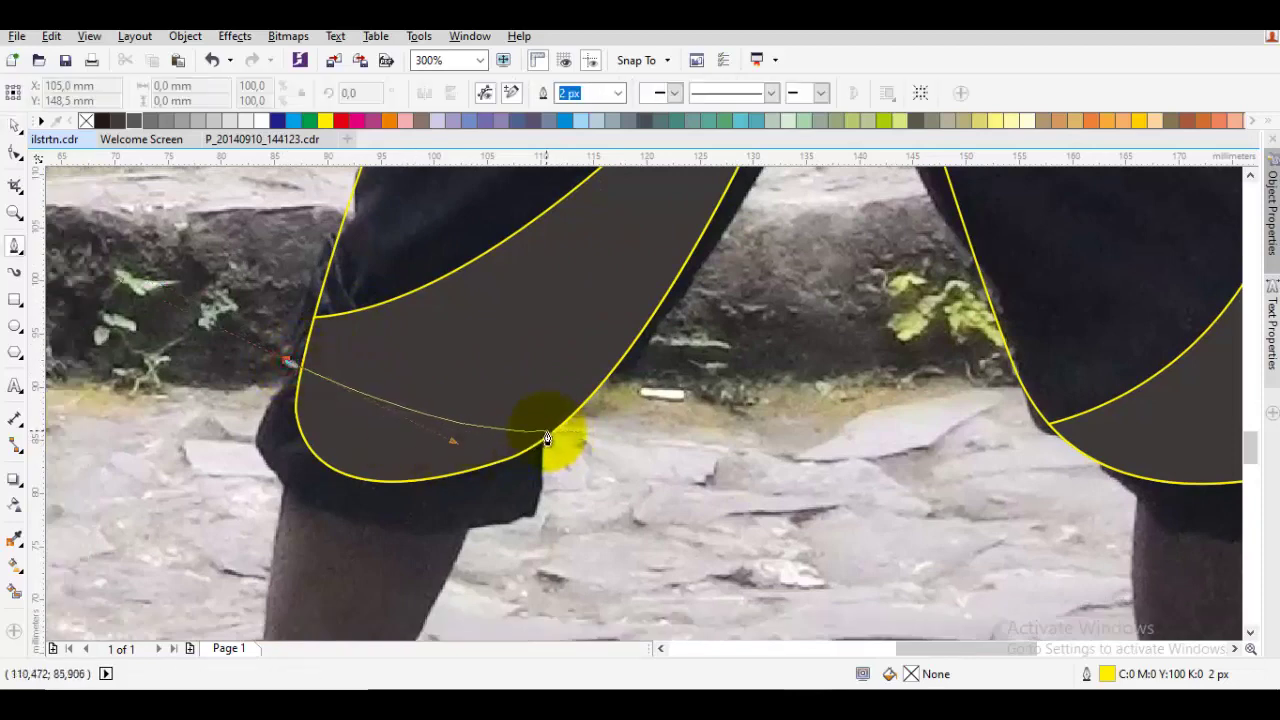
pyautogui.moveTo(530, 516); pyautogui.dragTo(508, 532)
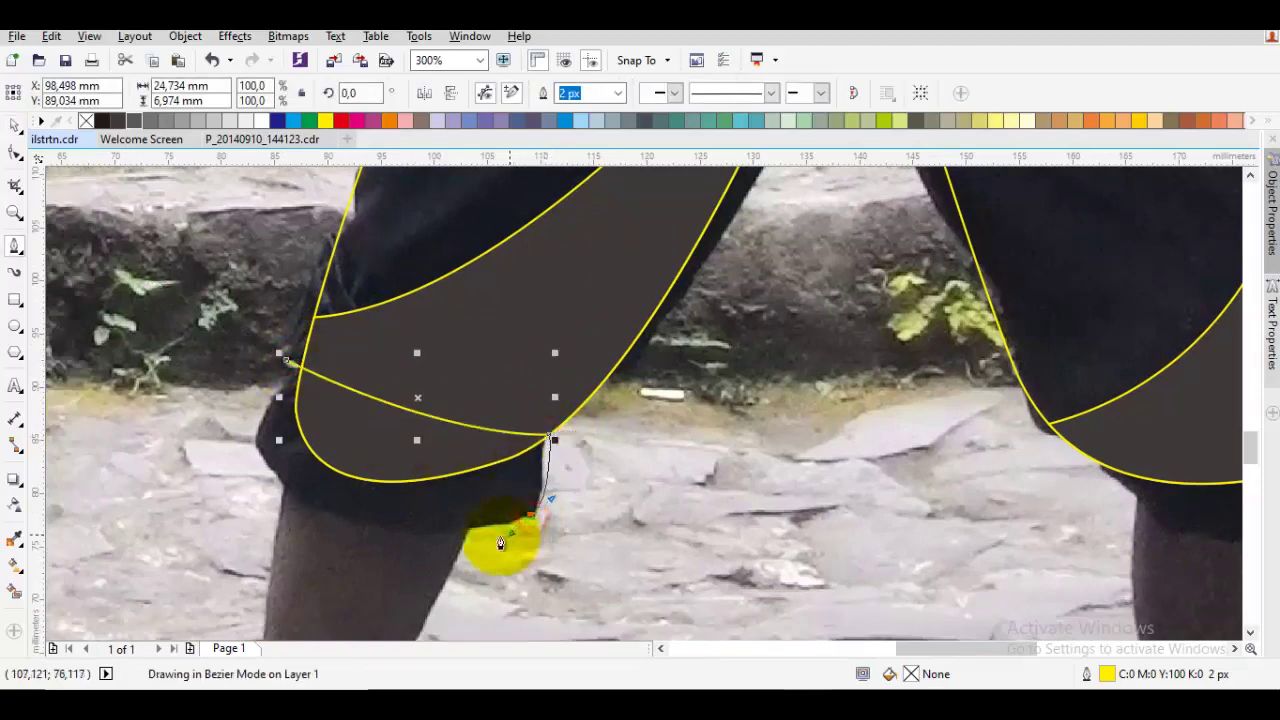
pyautogui.moveTo(286, 493); pyautogui.dragTo(250, 457)
pyautogui.click(290, 360)
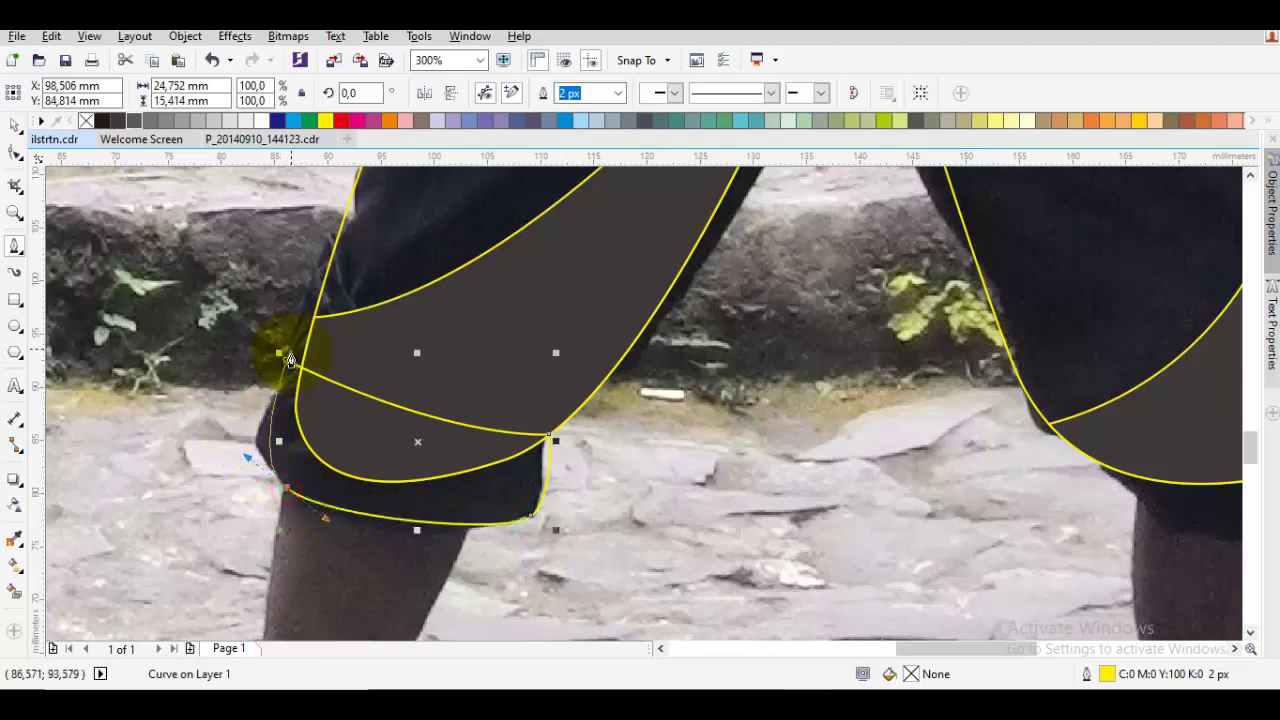
# Fill the left leg's cuff shape with 100% black
pyautogui.scroll(-3, 411, 451)
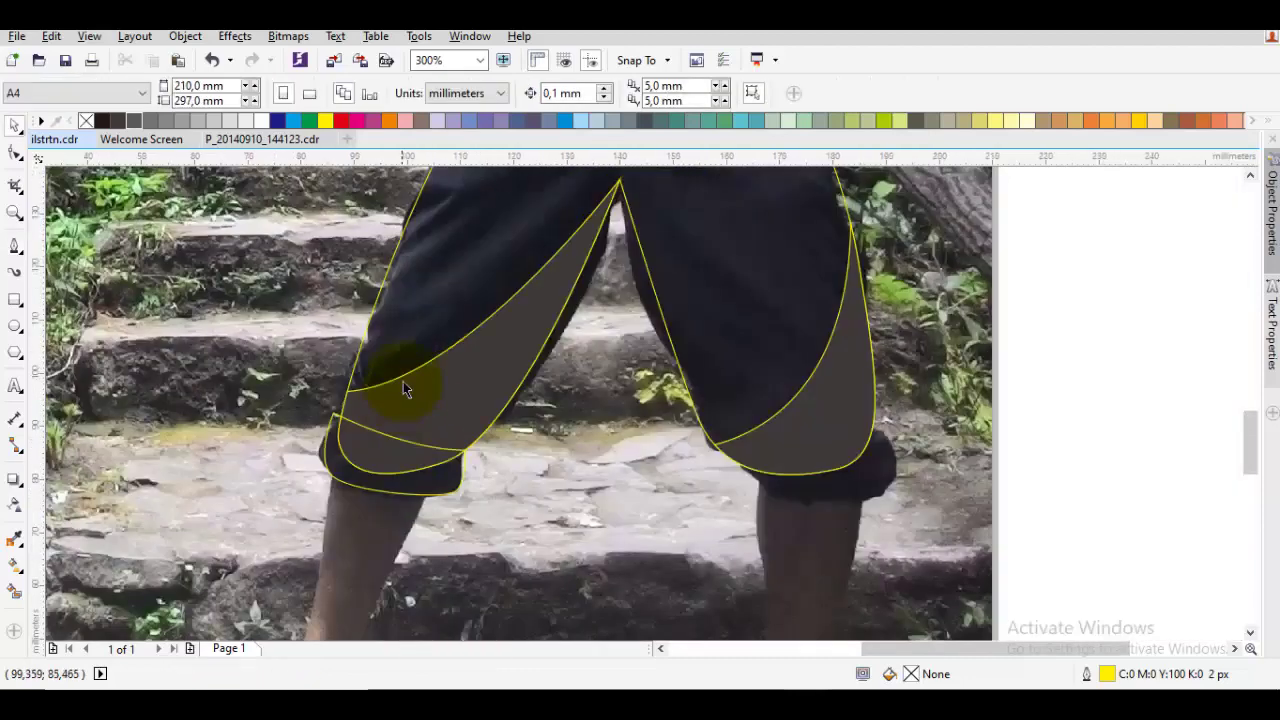
pyautogui.press('i')
pyautogui.press('space')
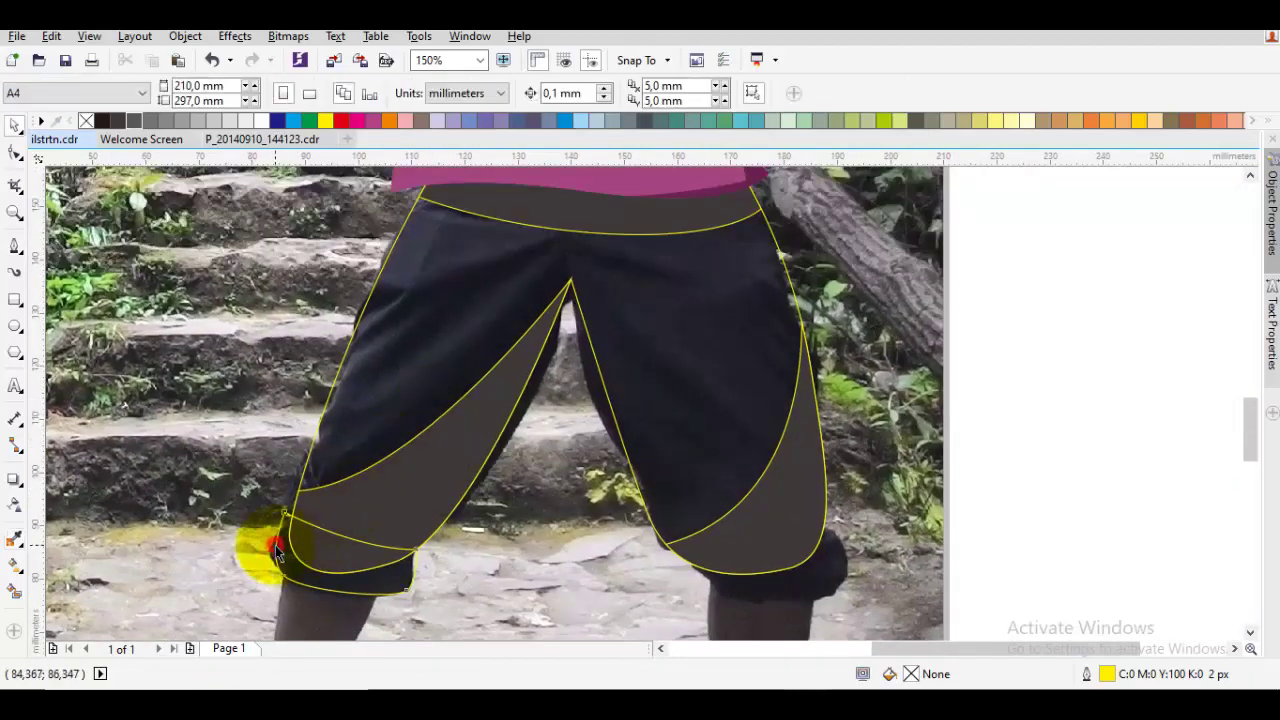
pyautogui.click(276, 548)
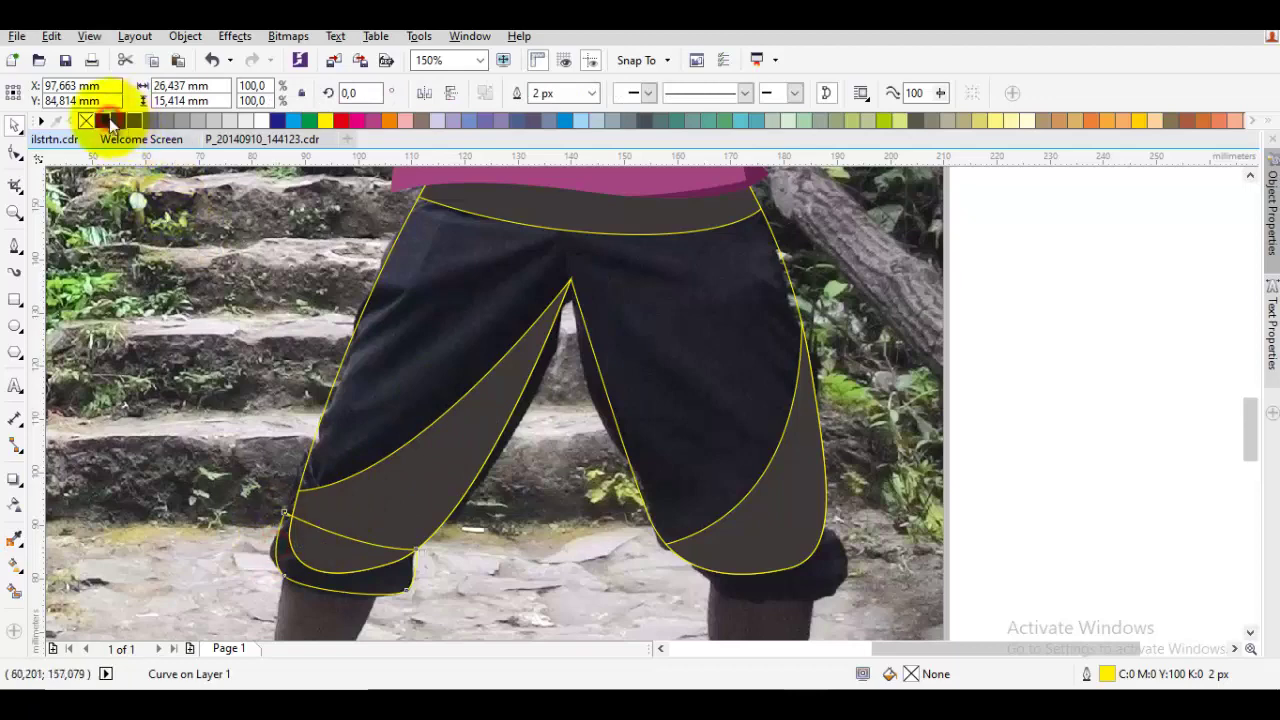
pyautogui.click(105, 121)
# Trace a closed cuff shape about 32 by 13 mm around the rolled hem of the right trouser leg
pyautogui.scroll(3, 440, 445)
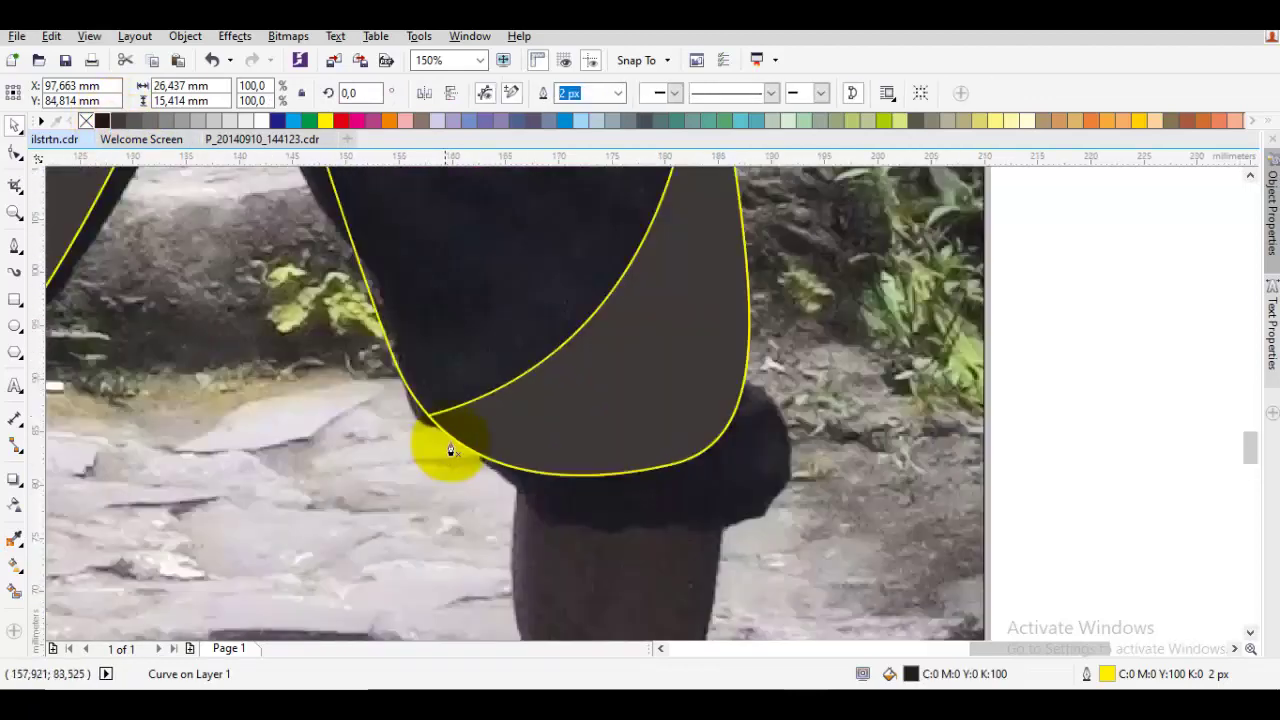
pyautogui.moveTo(731, 378); pyautogui.dragTo(818, 436)
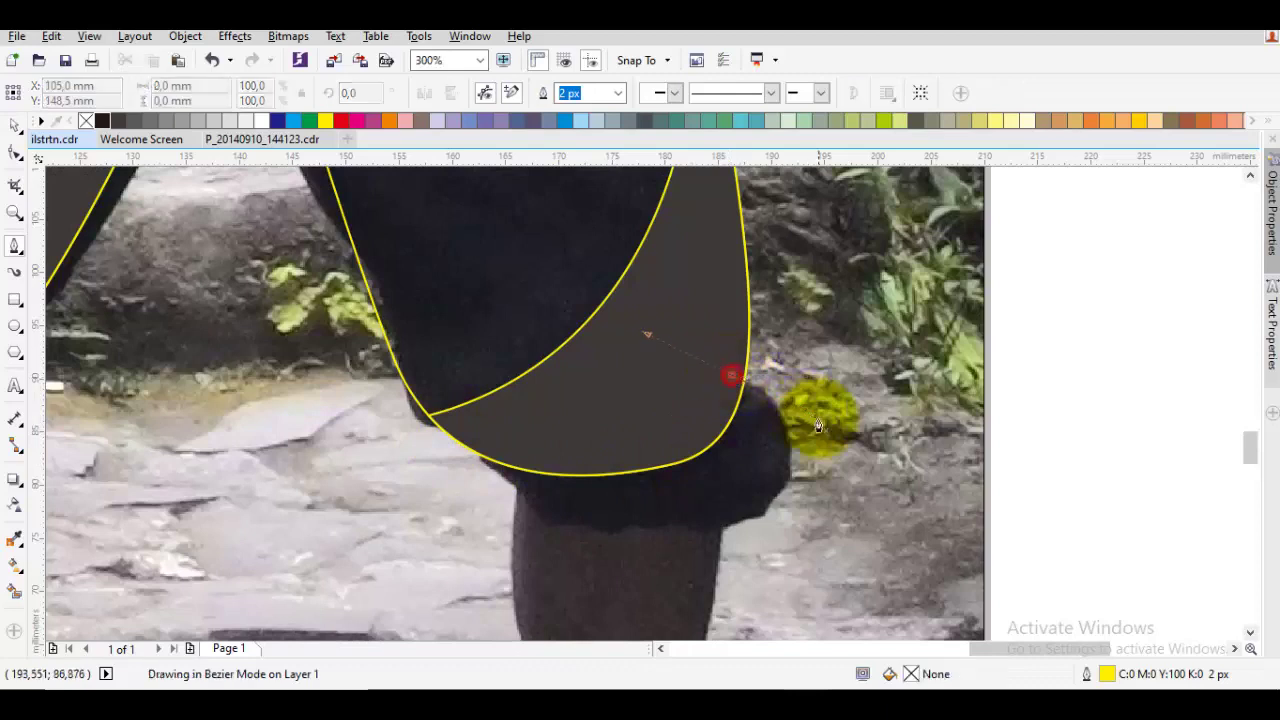
pyautogui.click(757, 530)
pyautogui.moveTo(509, 512); pyautogui.dragTo(444, 502)
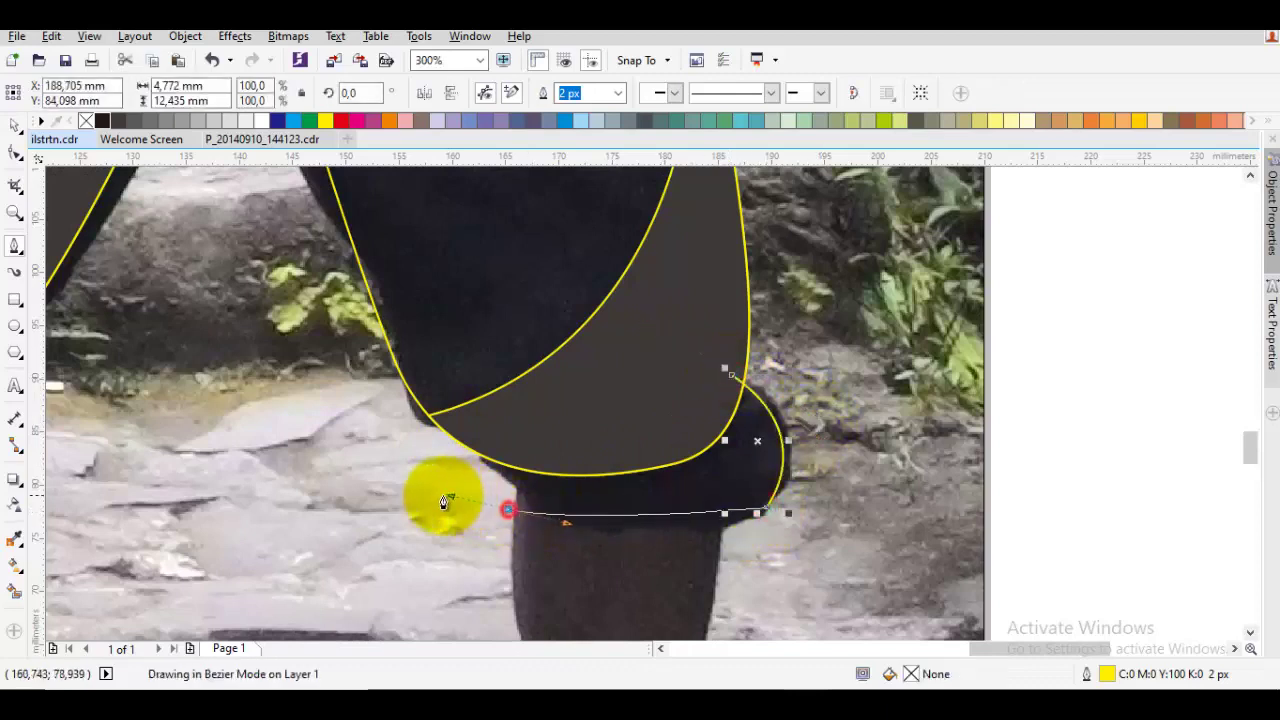
pyautogui.moveTo(442, 436); pyautogui.dragTo(655, 440)
pyautogui.scroll(-1, 570, 458)
pyautogui.moveTo(490, 480); pyautogui.dragTo(663, 440)
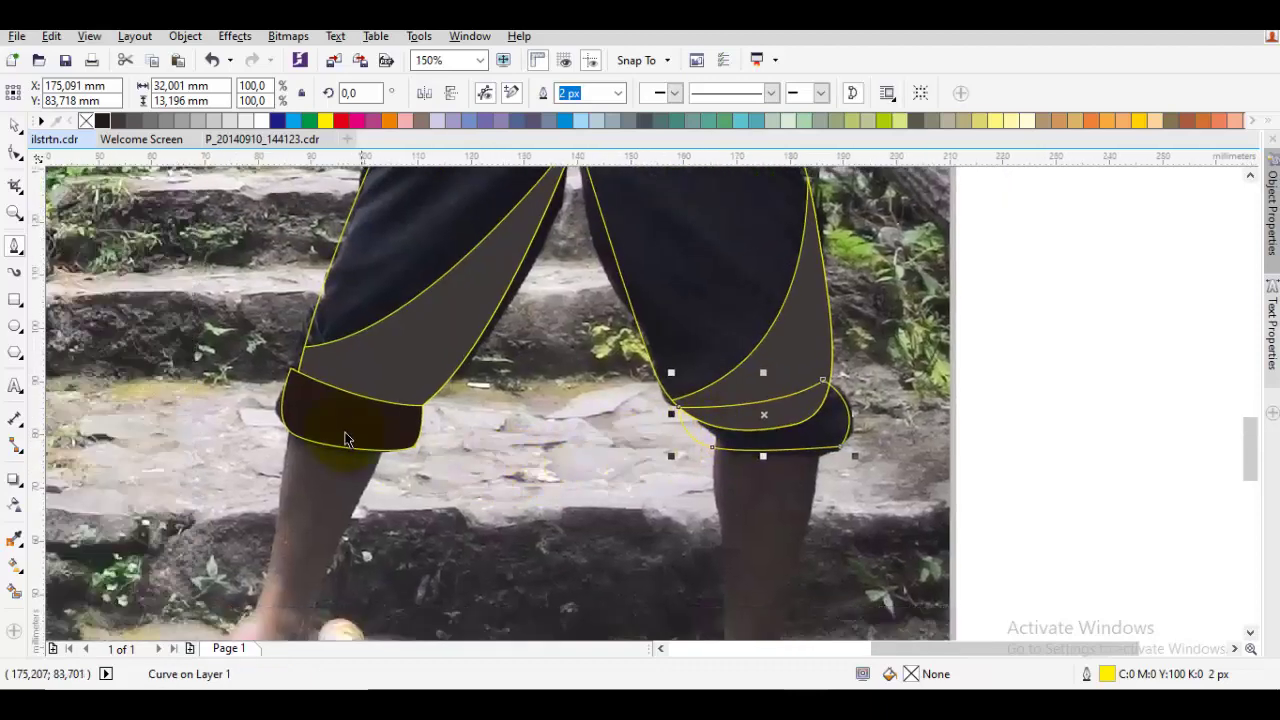
# Weld the right cuff to the black left cuff so both share one black fill
pyautogui.press('space')
pyautogui.keyDown('shift'); pyautogui.click(343, 431); pyautogui.keyUp('shift')
pyautogui.click(513, 94)
pyautogui.scroll(-1, 744, 440)
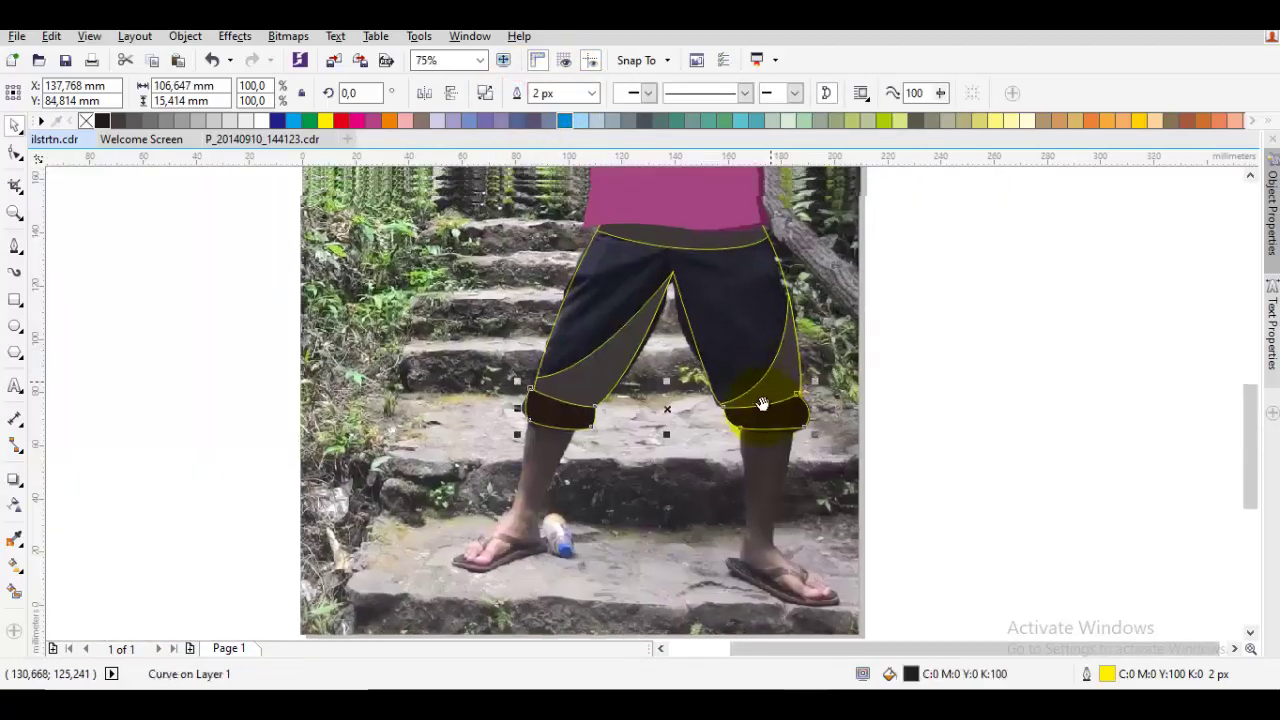
pyautogui.moveTo(706, 381); pyautogui.dragTo(702, 406)
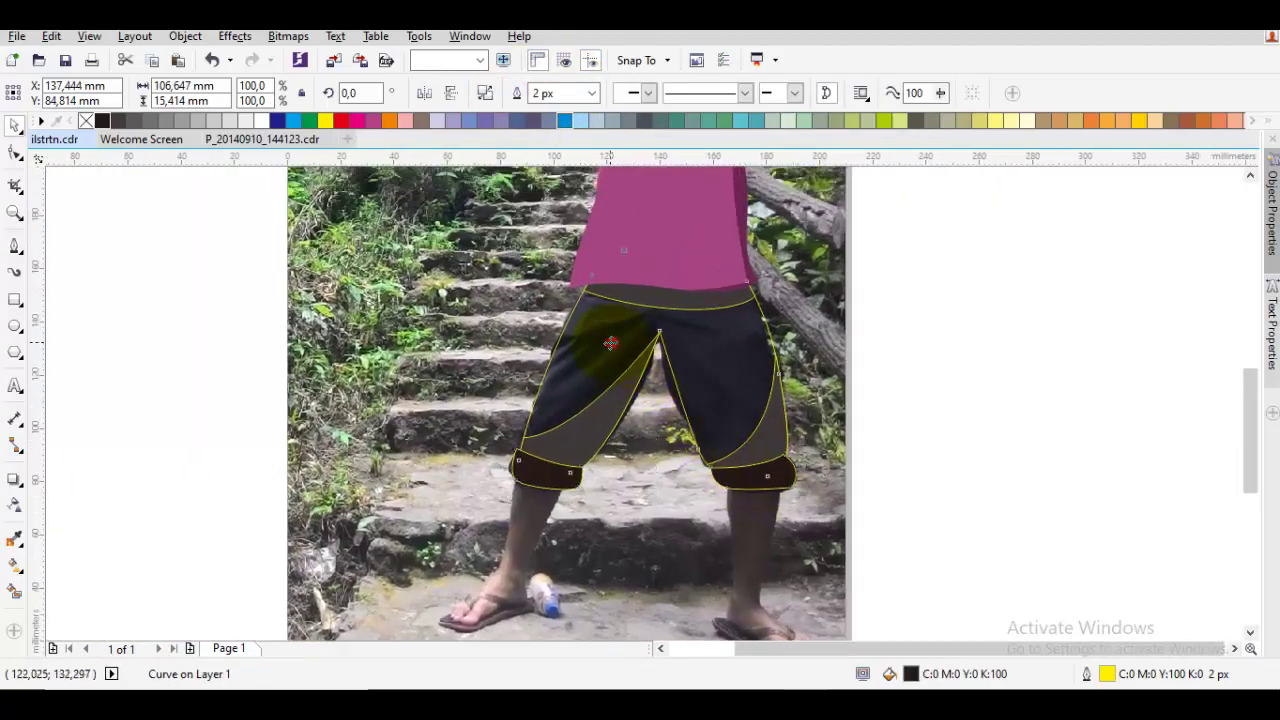
pyautogui.scroll(1, 580, 386)
pyautogui.moveTo(580, 337); pyautogui.dragTo(566, 371)
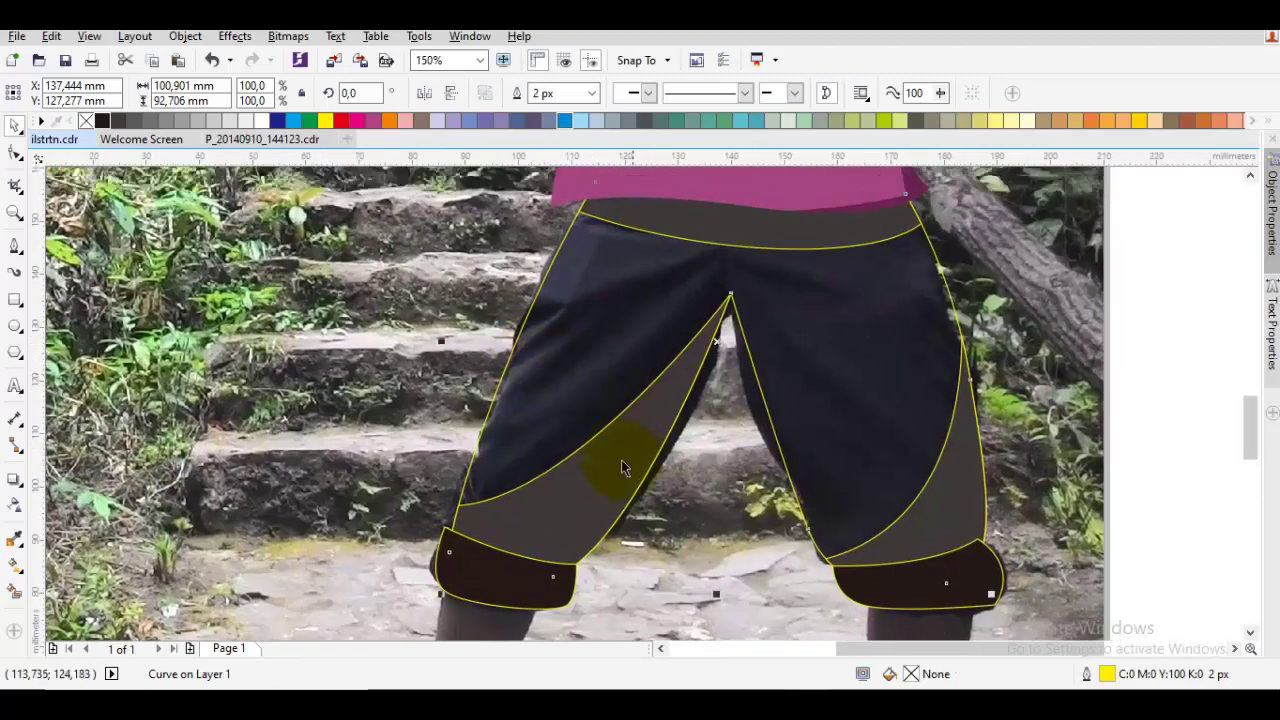
pyautogui.press('space')
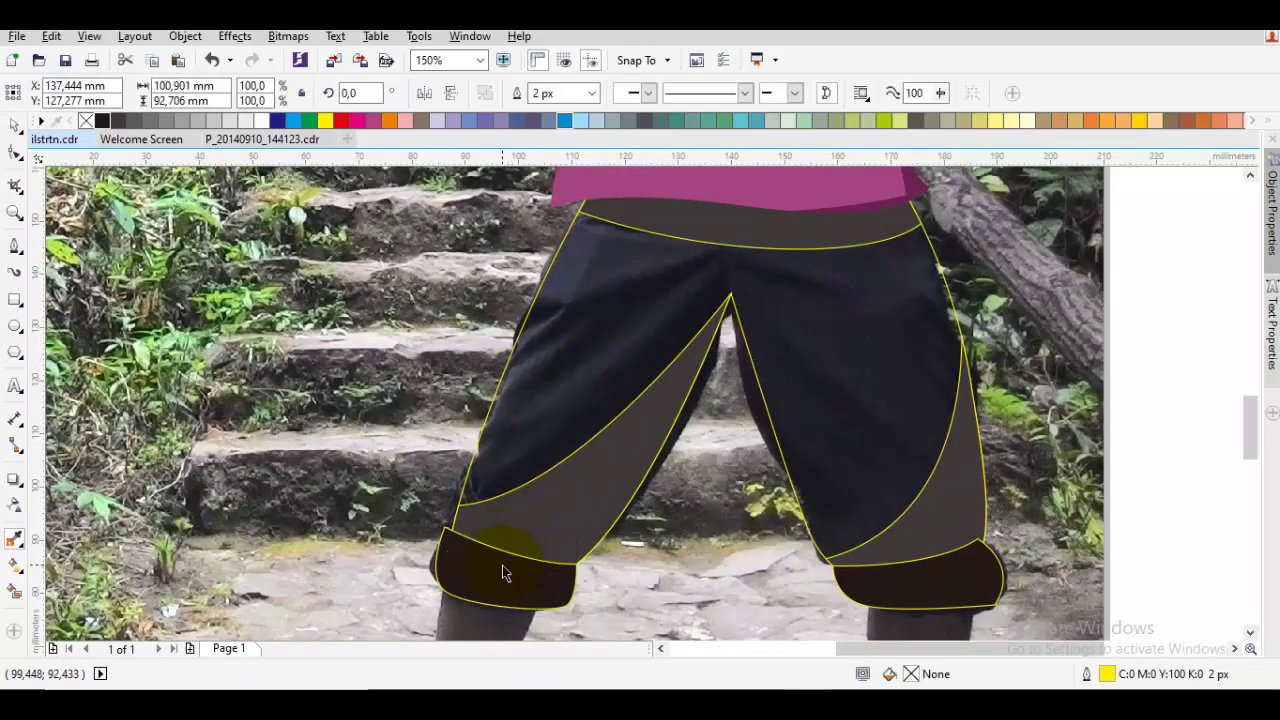
pyautogui.press('Escape')
pyautogui.moveTo(654, 353); pyautogui.dragTo(604, 389)
# Fill the main trousers shape with 80% black
pyautogui.press('space')
pyautogui.press('space')
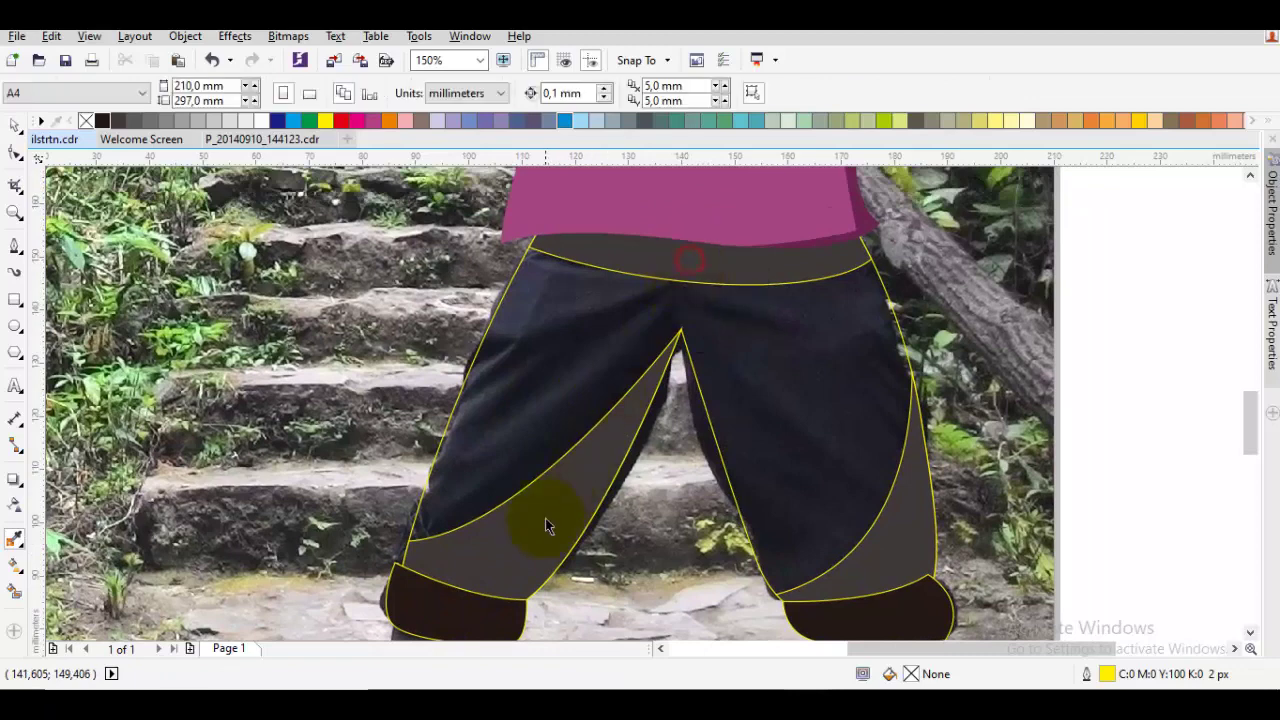
pyautogui.click(545, 520)
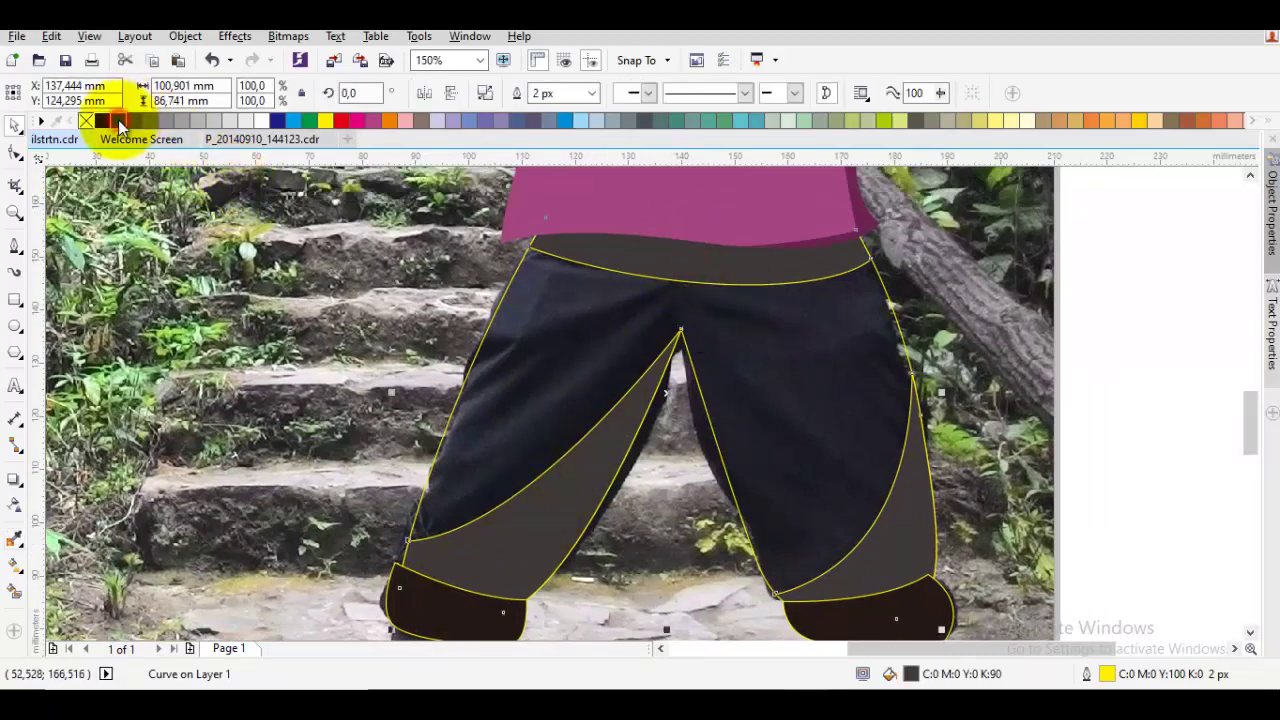
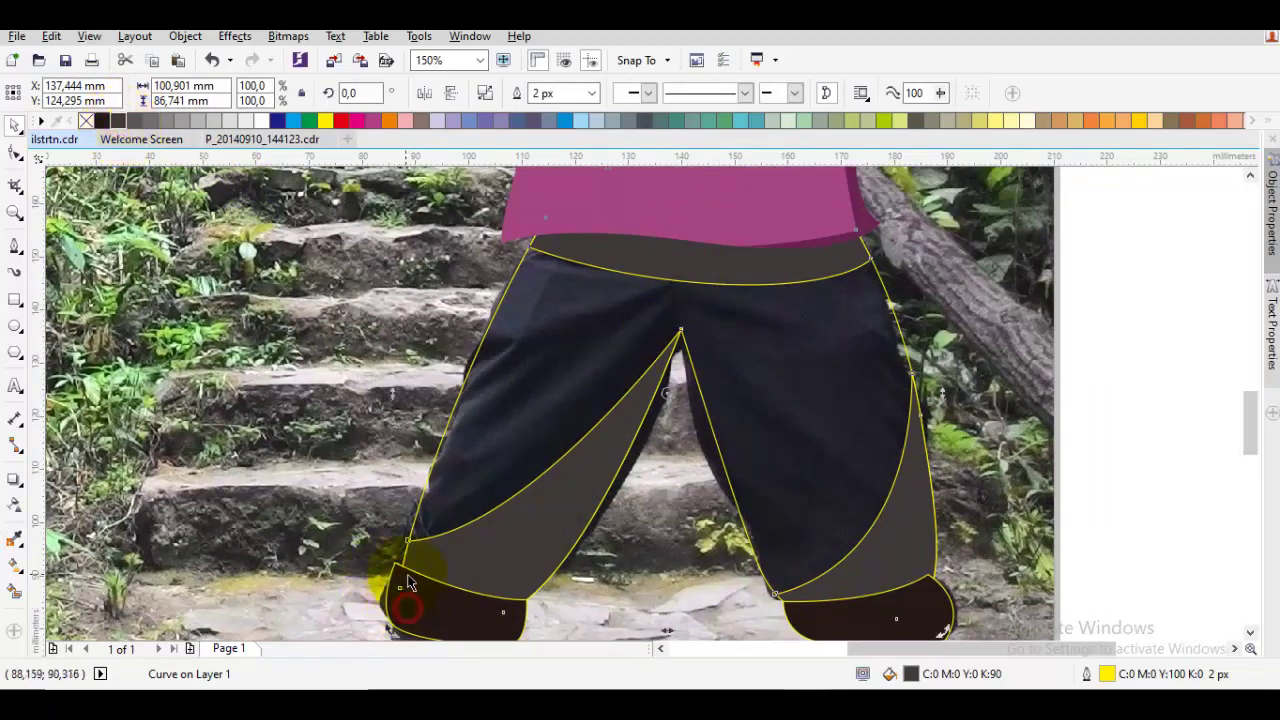
pyautogui.press('Escape')
pyautogui.moveTo(407, 574); pyautogui.dragTo(377, 446)
pyautogui.moveTo(484, 312); pyautogui.dragTo(426, 431)
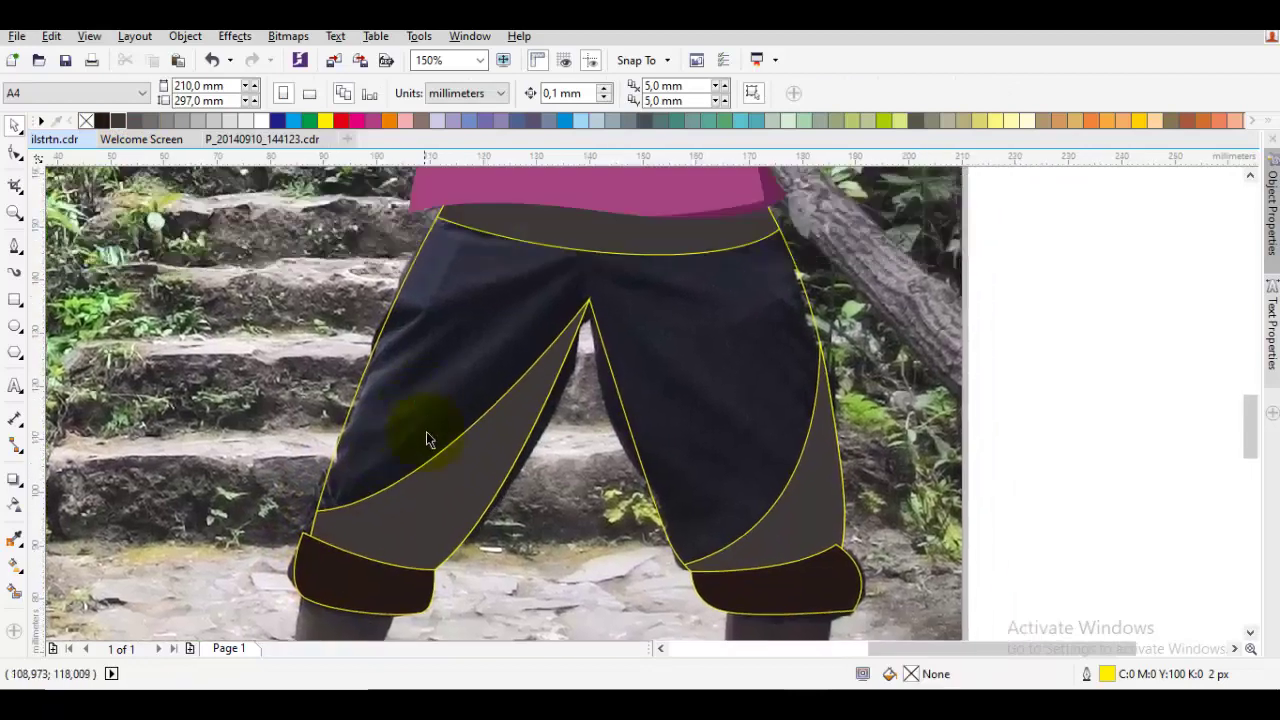
pyautogui.press('i')
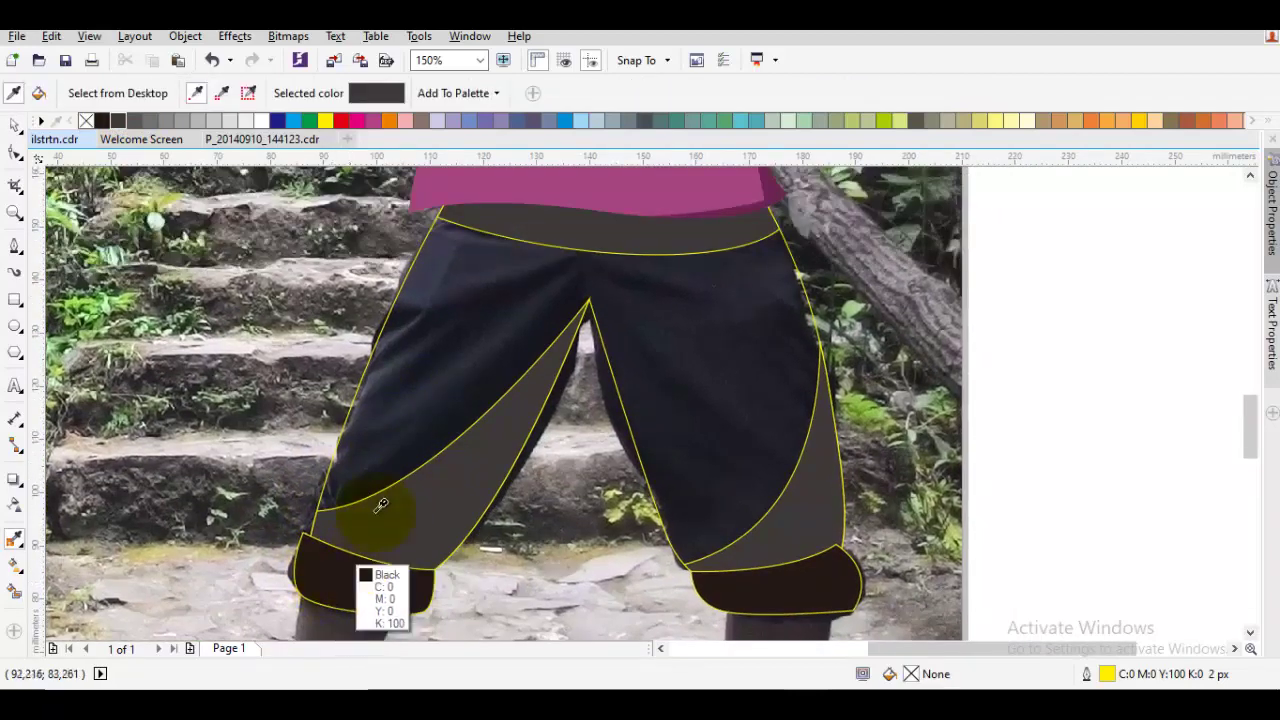
pyautogui.press('space')
pyautogui.click(437, 384)
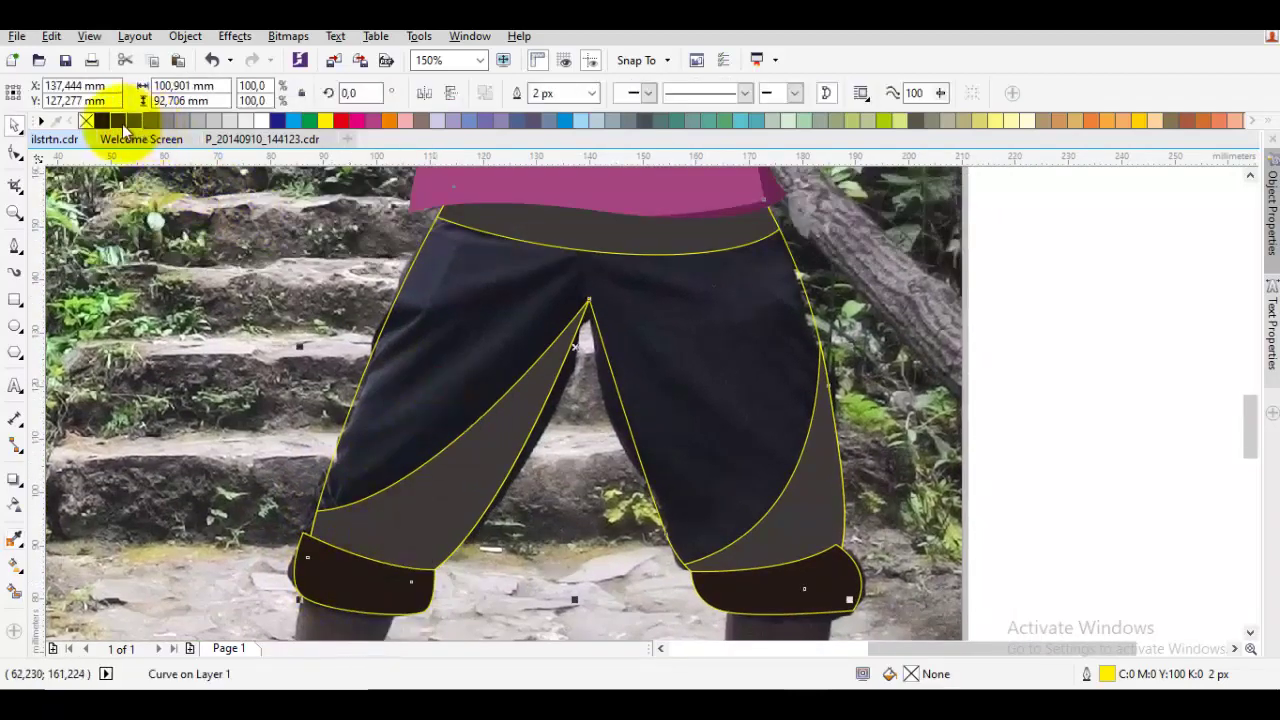
pyautogui.click(136, 121)
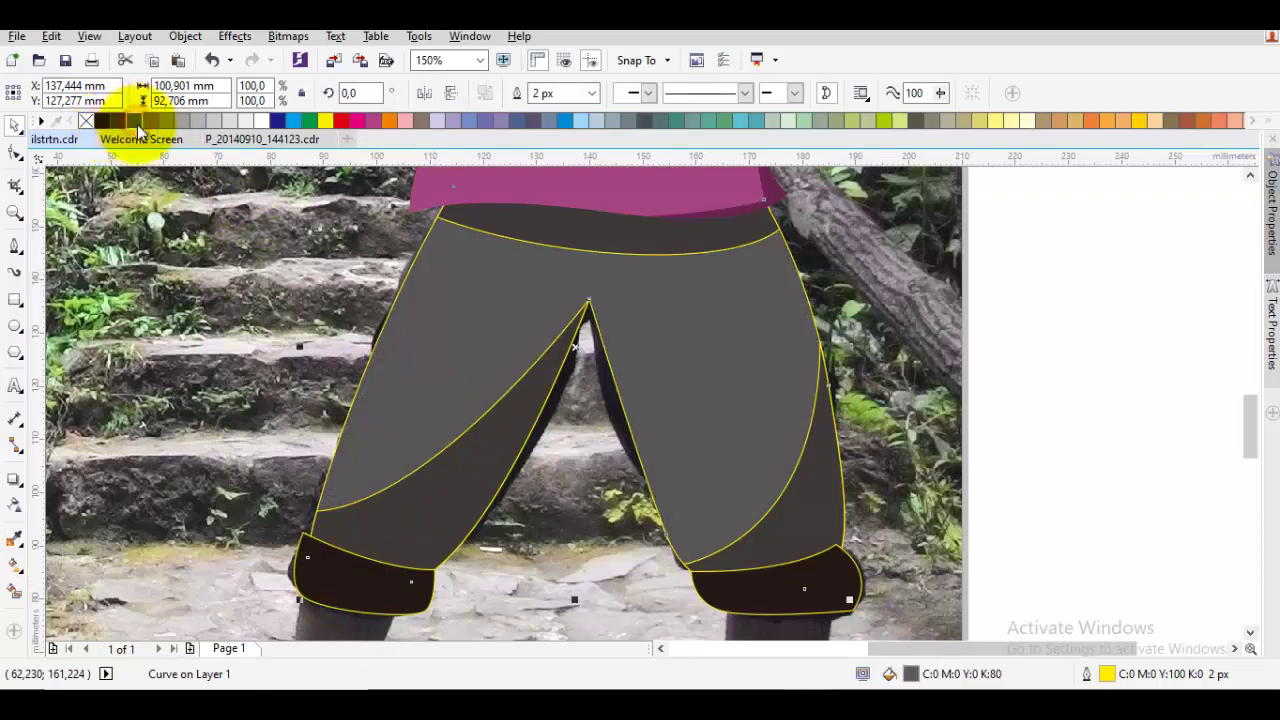
# Delete the lower nodes of the 90% black trouser shadow to remove its leg areas, keeping only the waistband strip
pyautogui.click(491, 563)
pyautogui.click(441, 495)
pyautogui.press('space')
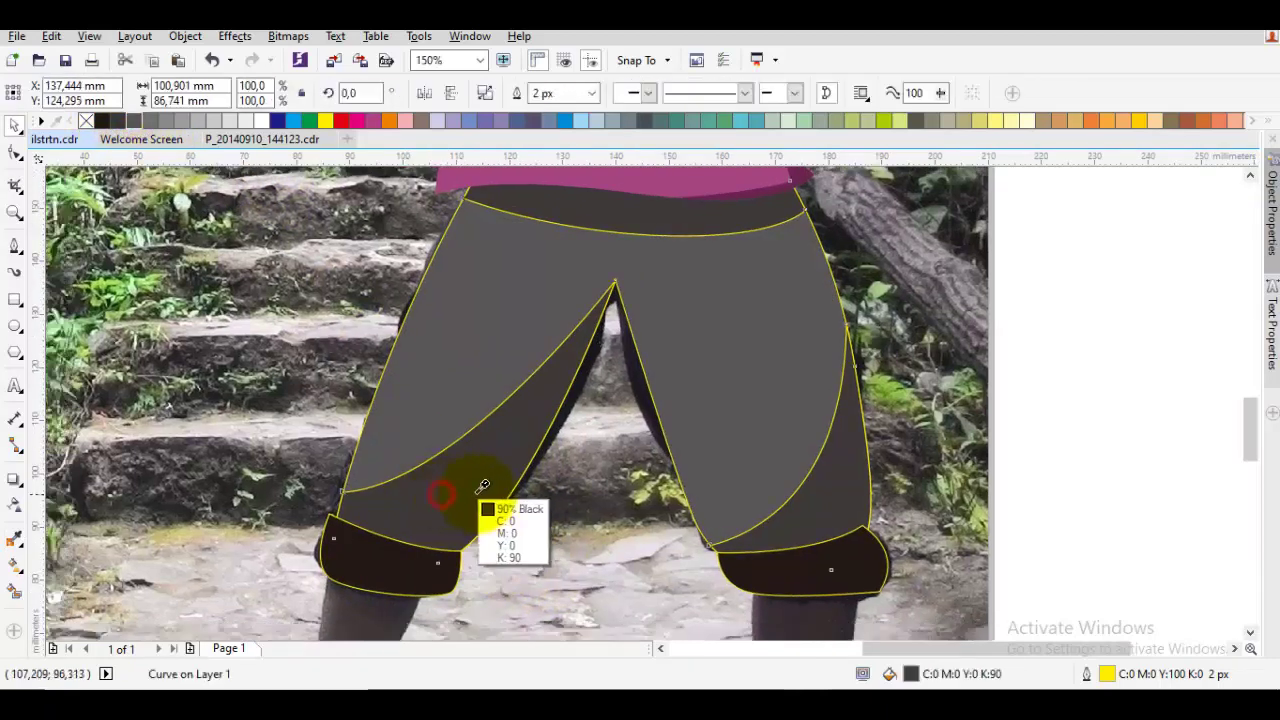
pyautogui.press('space')
pyautogui.click(460, 503)
pyautogui.press('F10')
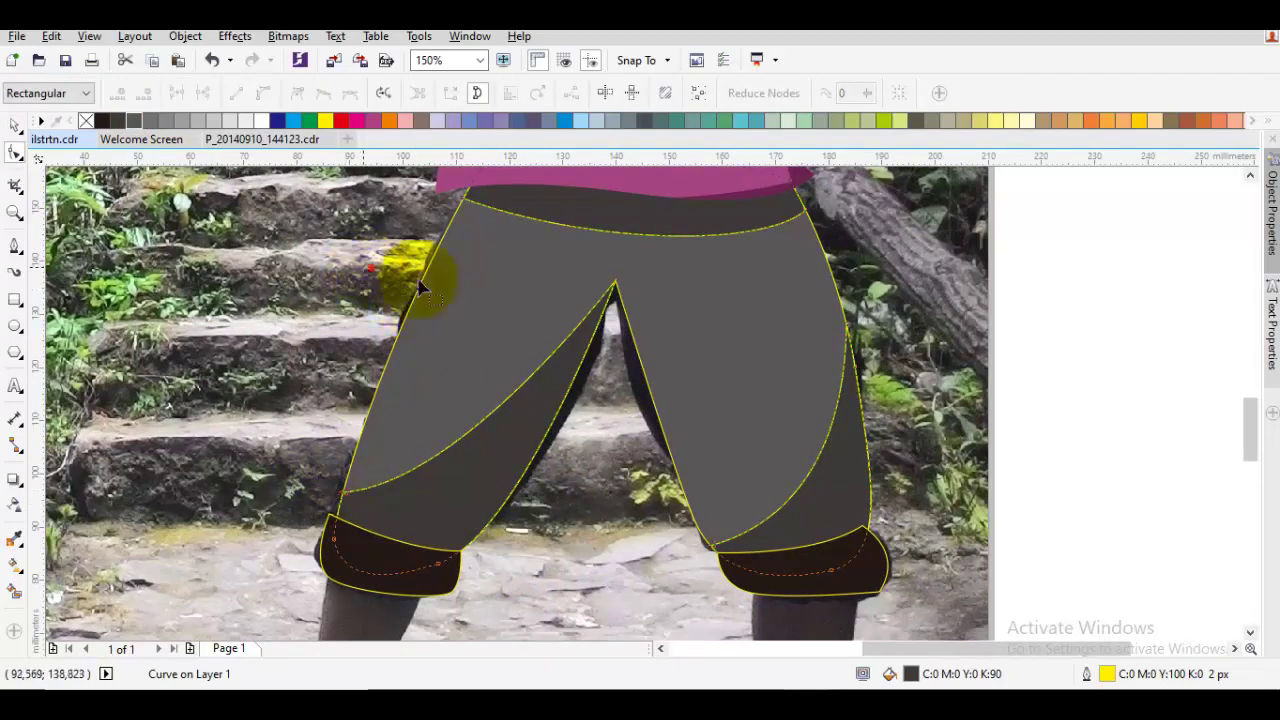
pyautogui.moveTo(921, 636); pyautogui.dragTo(919, 636)
pyautogui.press('Delete')
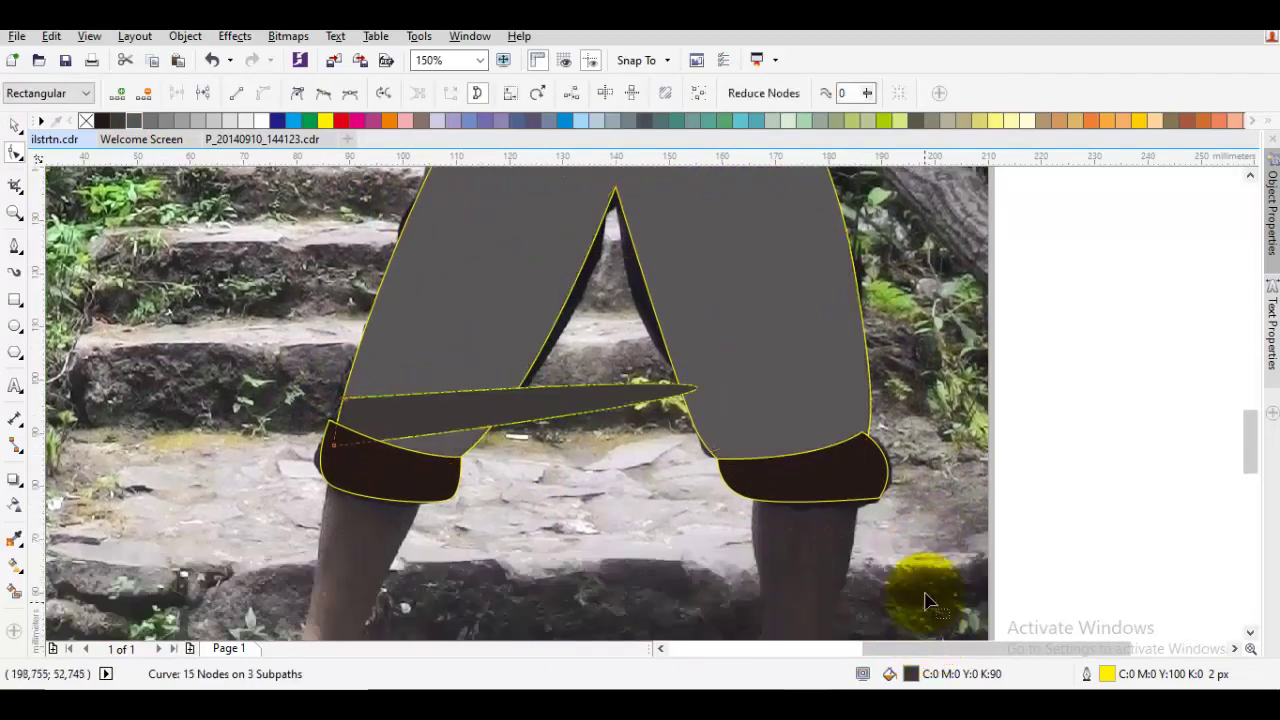
pyautogui.moveTo(271, 351); pyautogui.dragTo(514, 515)
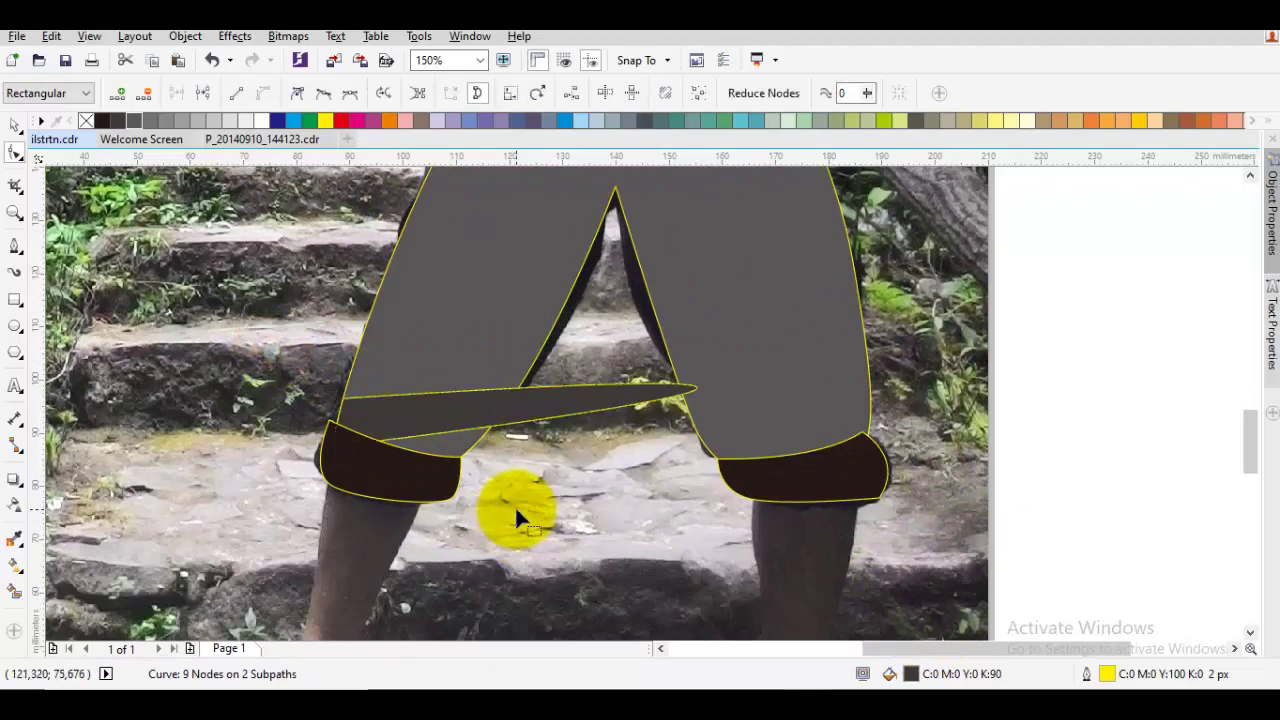
pyautogui.press('Delete')
# Sample the waistband's 90% black and apply it to the rolled cuffs of both legs
pyautogui.scroll(-1, 714, 480)
pyautogui.press('space')
pyautogui.click(700, 303)
pyautogui.hotkey('shift', 'e')
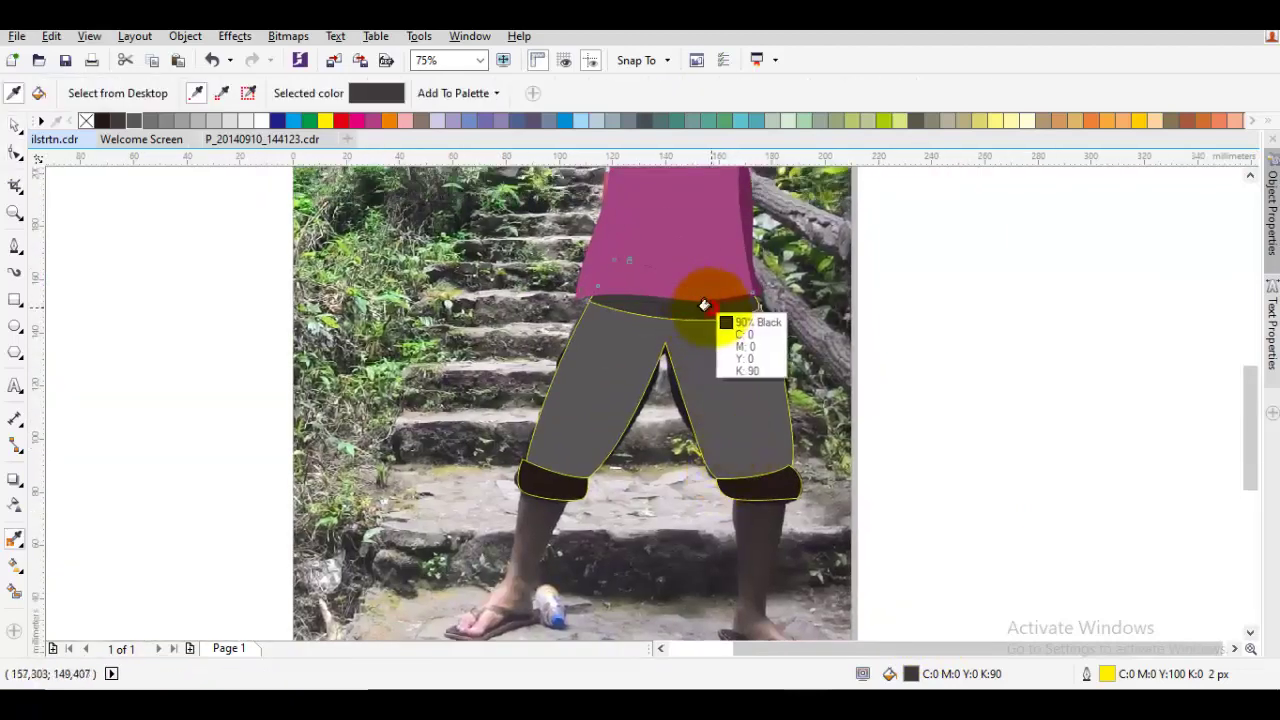
pyautogui.click(710, 305)
pyautogui.click(774, 484)
pyautogui.press('space')
pyautogui.scroll(1, 728, 488)
pyautogui.click(733, 489)
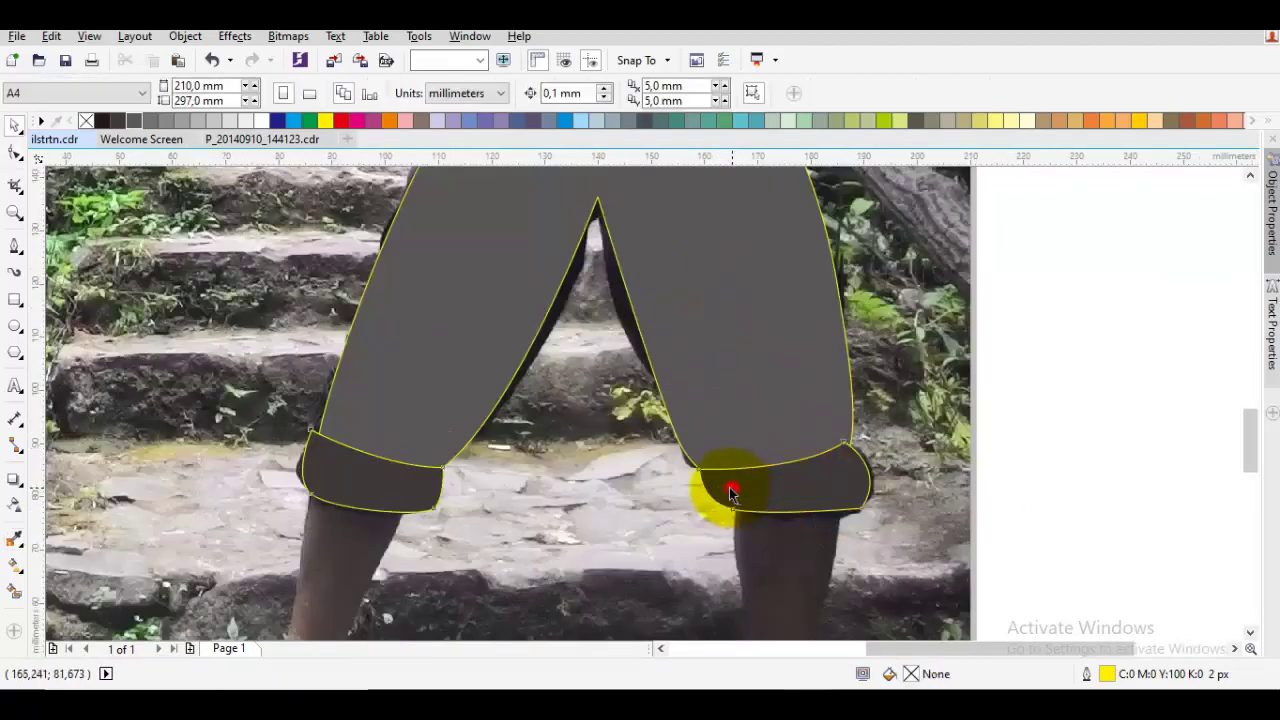
pyautogui.press('F10')
pyautogui.click(695, 469)
pyautogui.press('space')
pyautogui.scroll(-1, 695, 474)
pyautogui.click(646, 502)
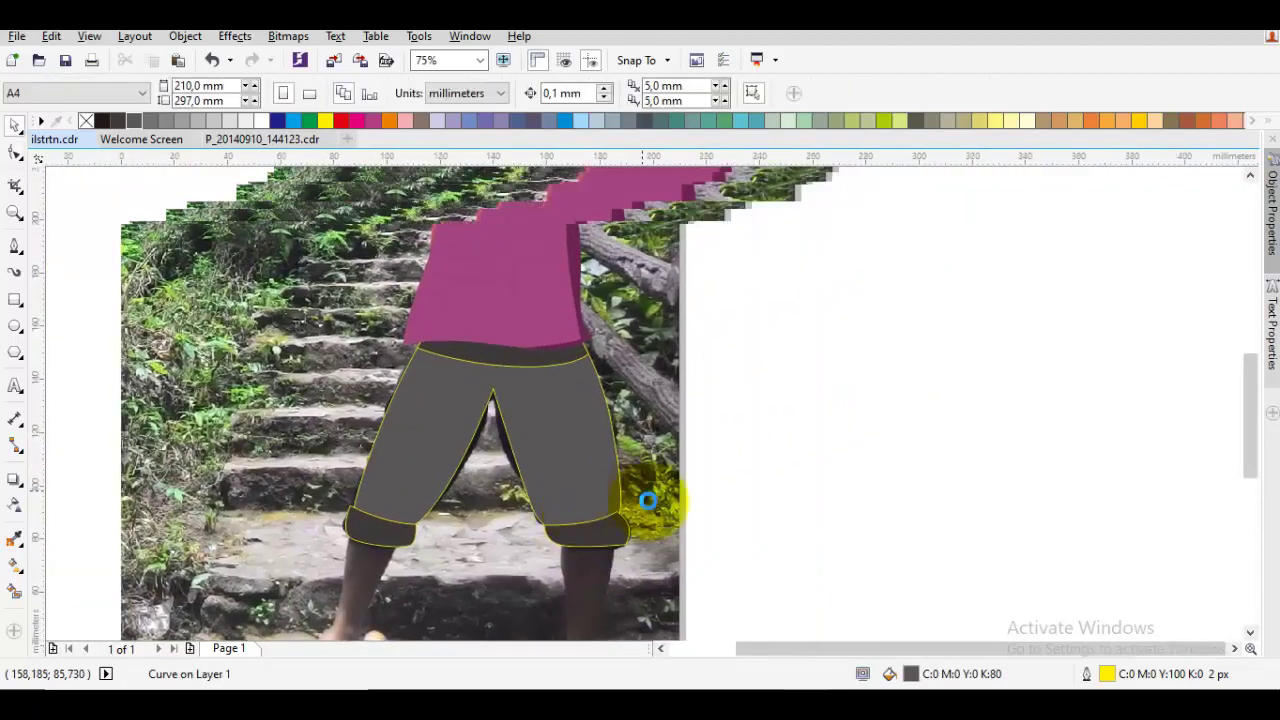
pyautogui.scroll(-1, 622, 472)
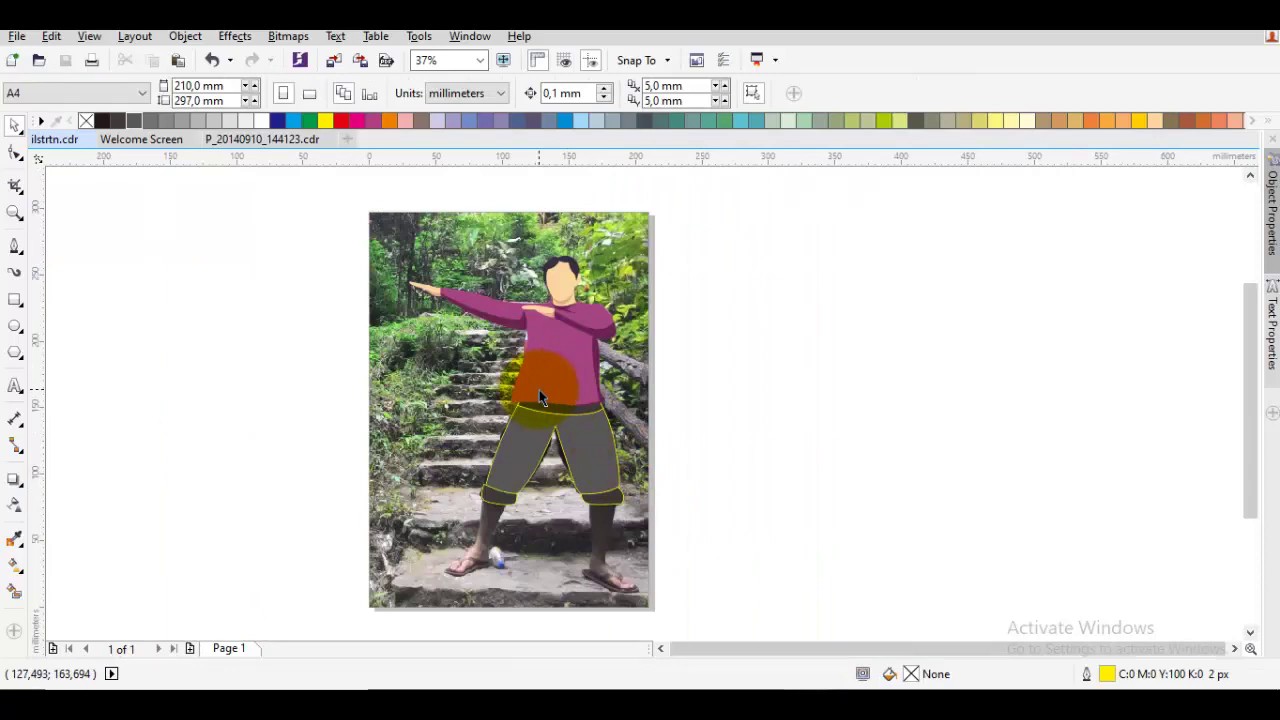
# Trace a curved closed shape along the shirt hem, passing through the ends of the waistband's lower edge
pyautogui.scroll(2, 541, 397)
pyautogui.press('F10')
pyautogui.scroll(1, 426, 462)
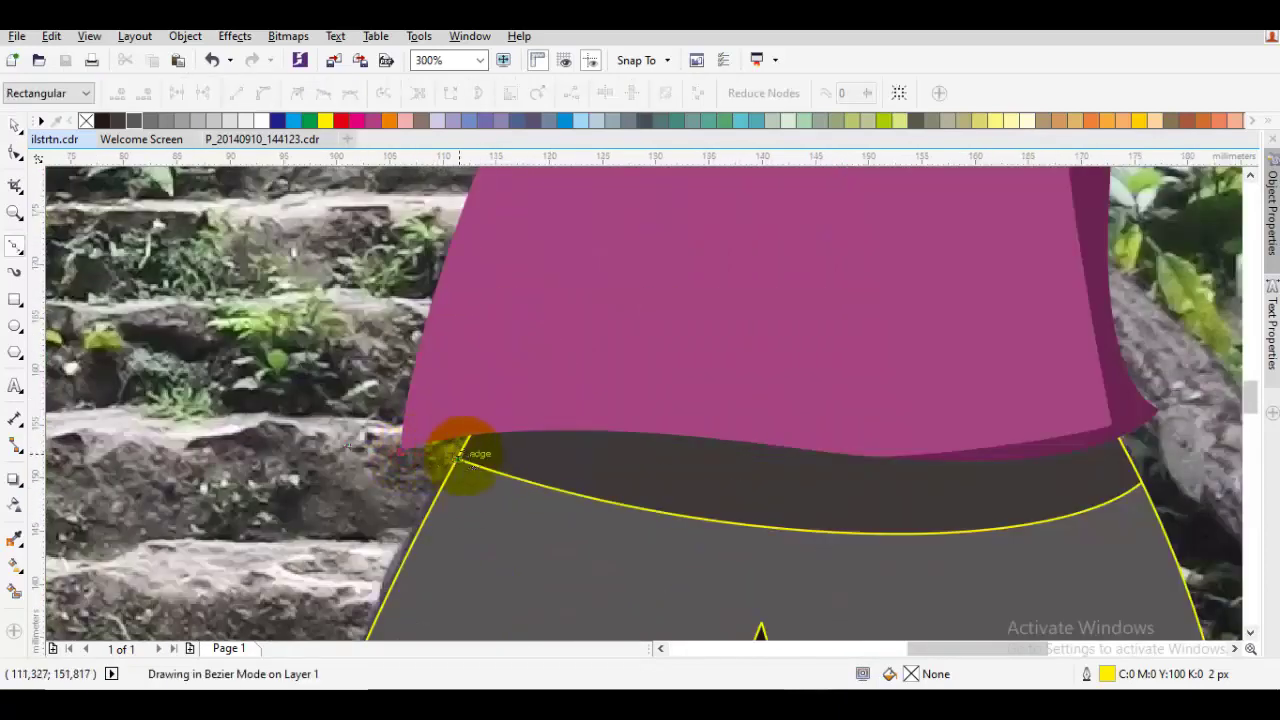
pyautogui.click(462, 457)
pyautogui.moveTo(1088, 477); pyautogui.dragTo(958, 463)
pyautogui.click(950, 430)
pyautogui.click(543, 397)
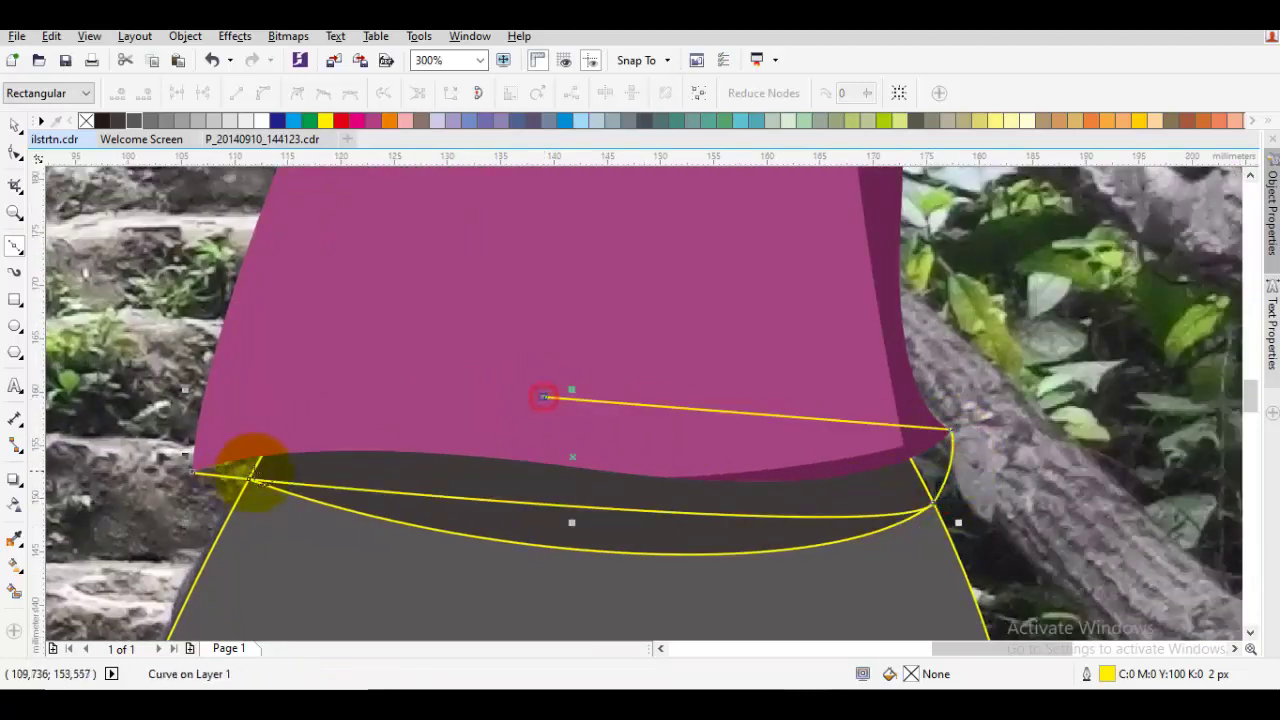
pyautogui.moveTo(190, 468); pyautogui.dragTo(510, 430)
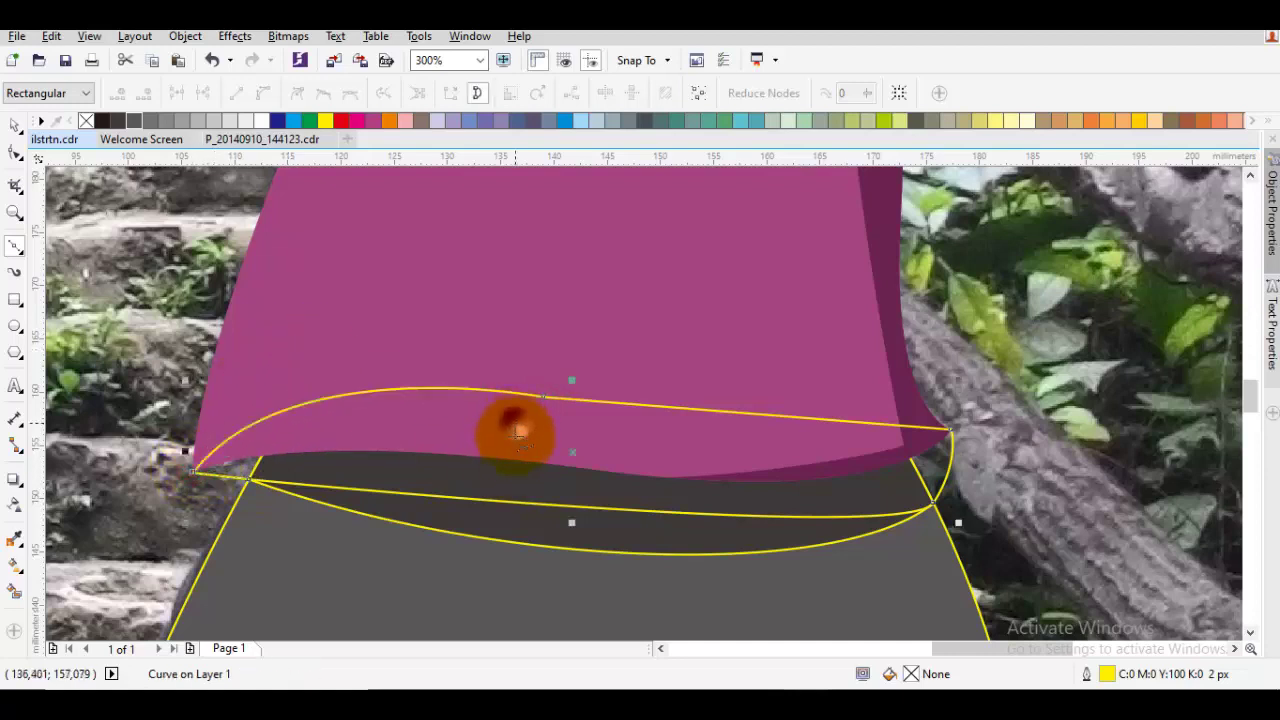
# Reorder the new hem shape so it sits directly in front of the photo, behind the shirt and trousers
pyautogui.rightClick(514, 430)
pyautogui.moveTo(641, 479)
pyautogui.click(822, 617)
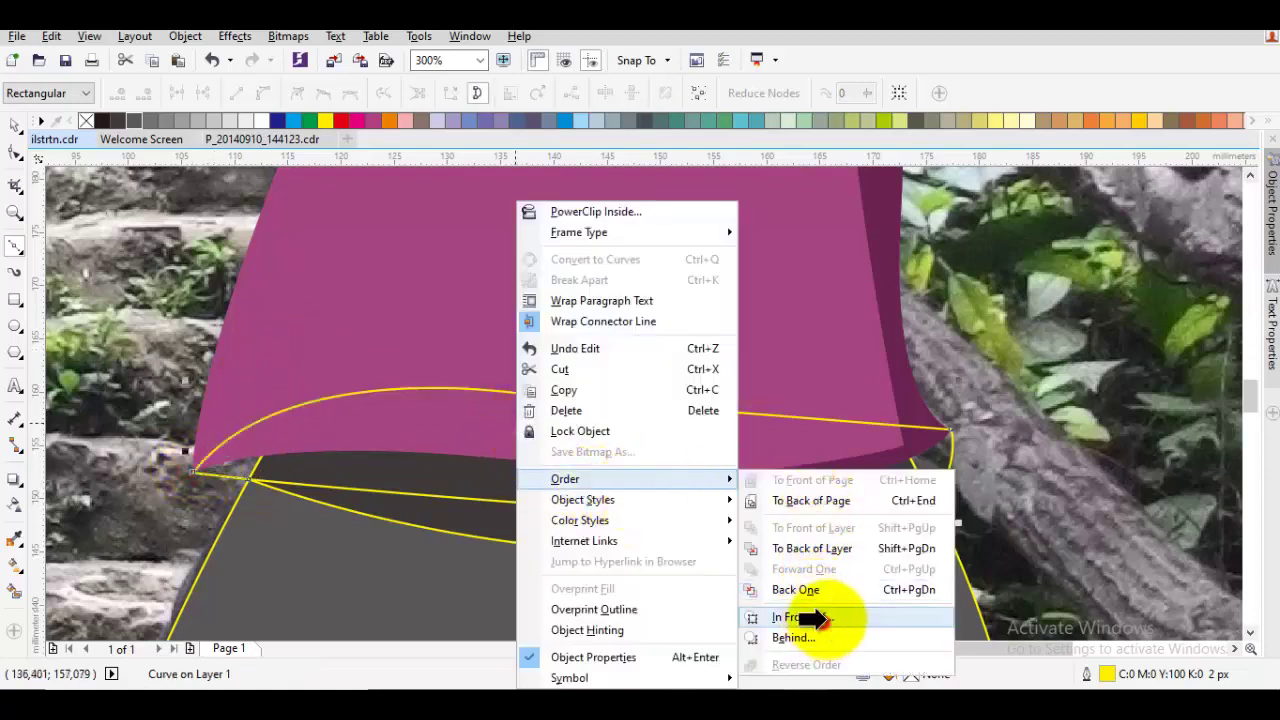
pyautogui.click(1117, 491)
# Sample the shirt shadow's dark purple, C65 M97 Y51 K15, and fill the new hem shape with it
pyautogui.scroll(1, 927, 445)
pyautogui.press('i')
pyautogui.click(927, 427)
pyautogui.click(944, 467)
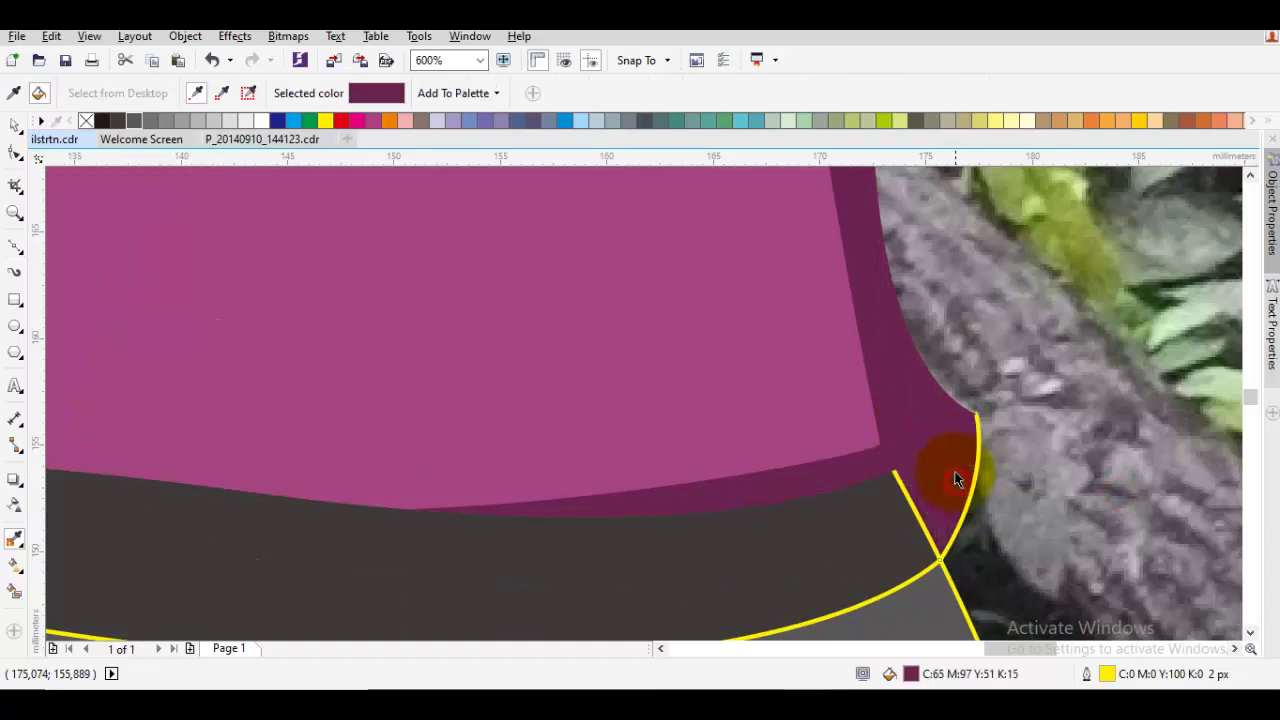
# Reshape the lower edge of the shirt's dark purple shadow by pulling its curve handle towards the waistband's right corner
pyautogui.press('space')
pyautogui.press('F10')
pyautogui.click(978, 425)
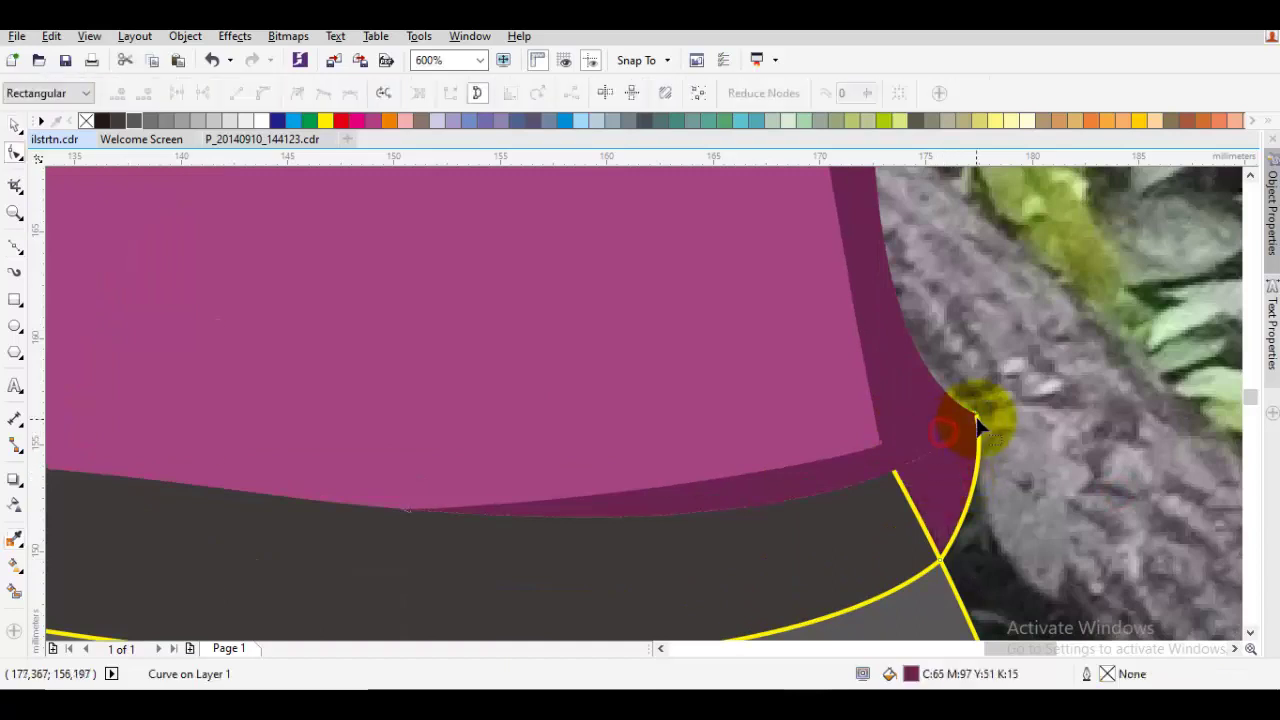
pyautogui.click(978, 415)
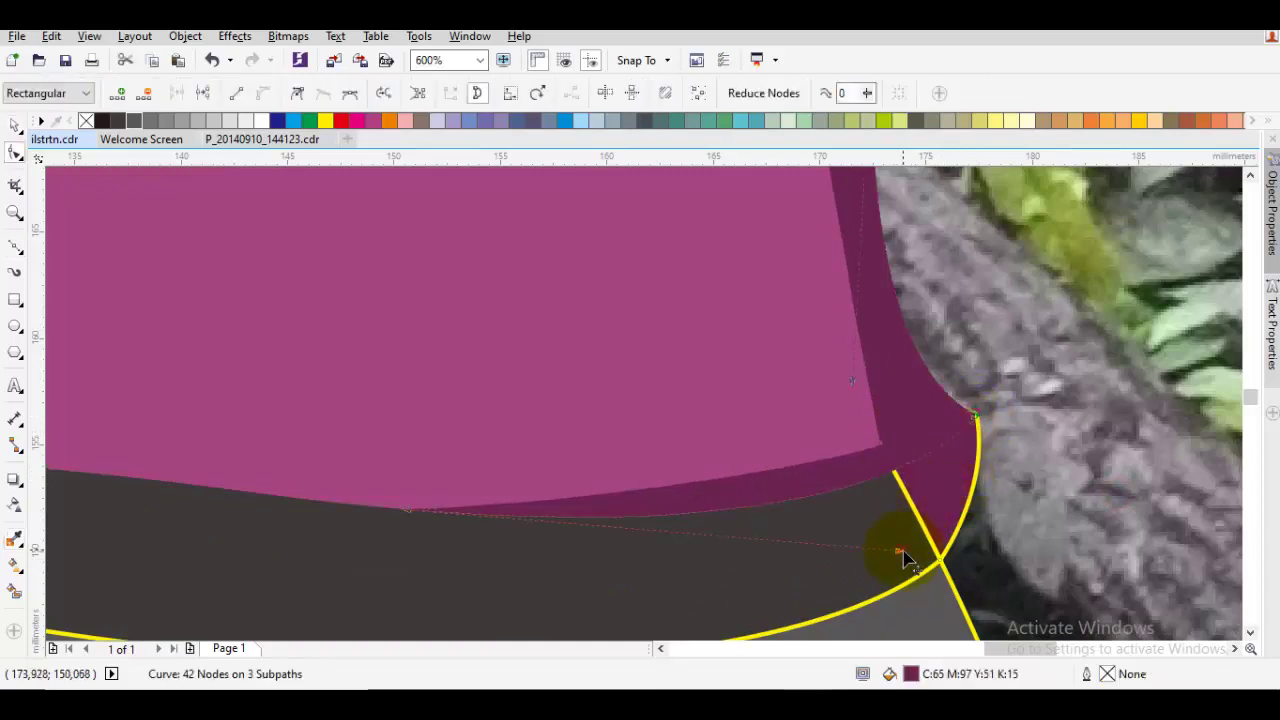
pyautogui.moveTo(902, 551); pyautogui.dragTo(937, 565)
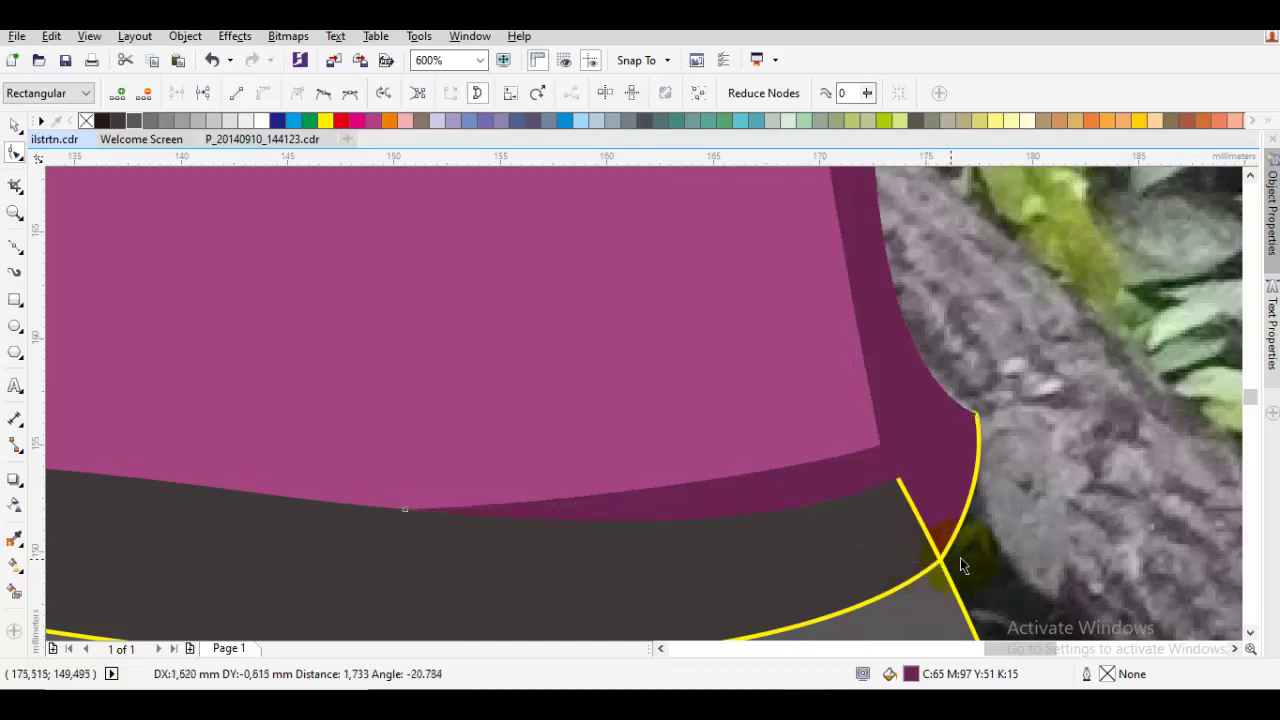
pyautogui.press('space')
# Fill the main trousers shape with 90% black and lighten it to 86% black
pyautogui.click(1018, 526)
pyautogui.scroll(-3, 1018, 526)
pyautogui.moveTo(1018, 526); pyautogui.dragTo(848, 388)
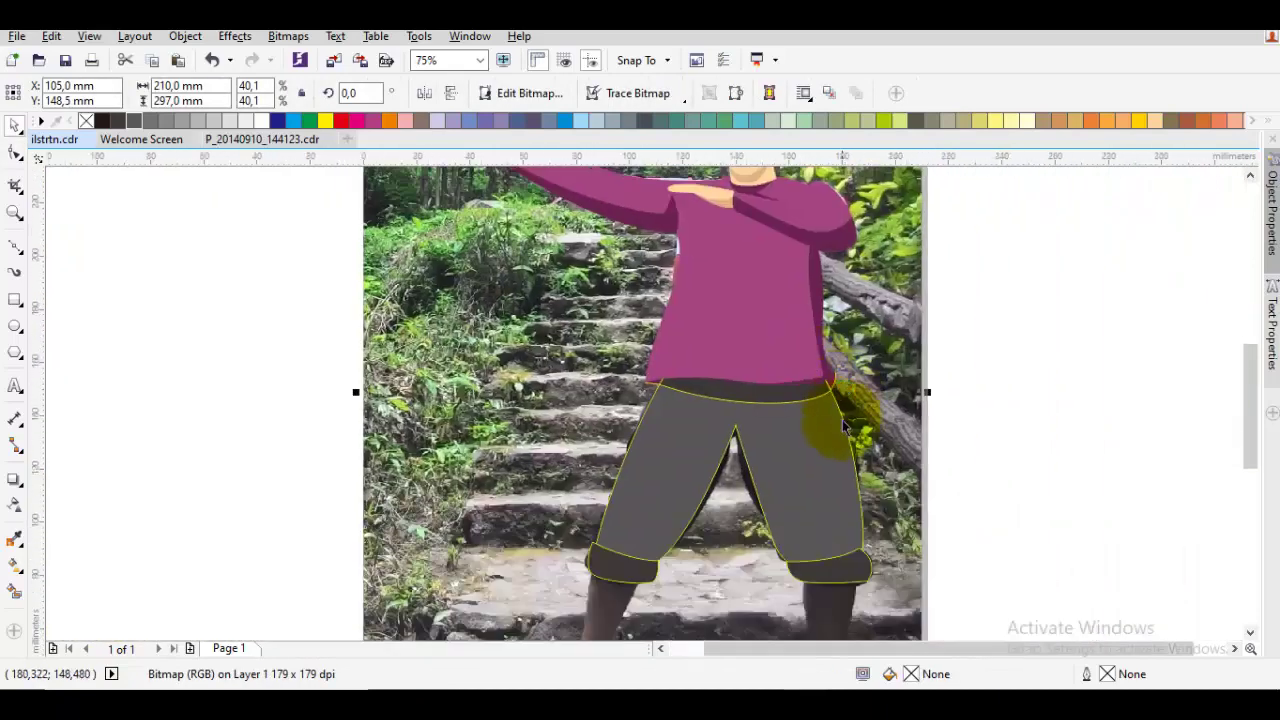
pyautogui.click(829, 471)
pyautogui.click(120, 121)
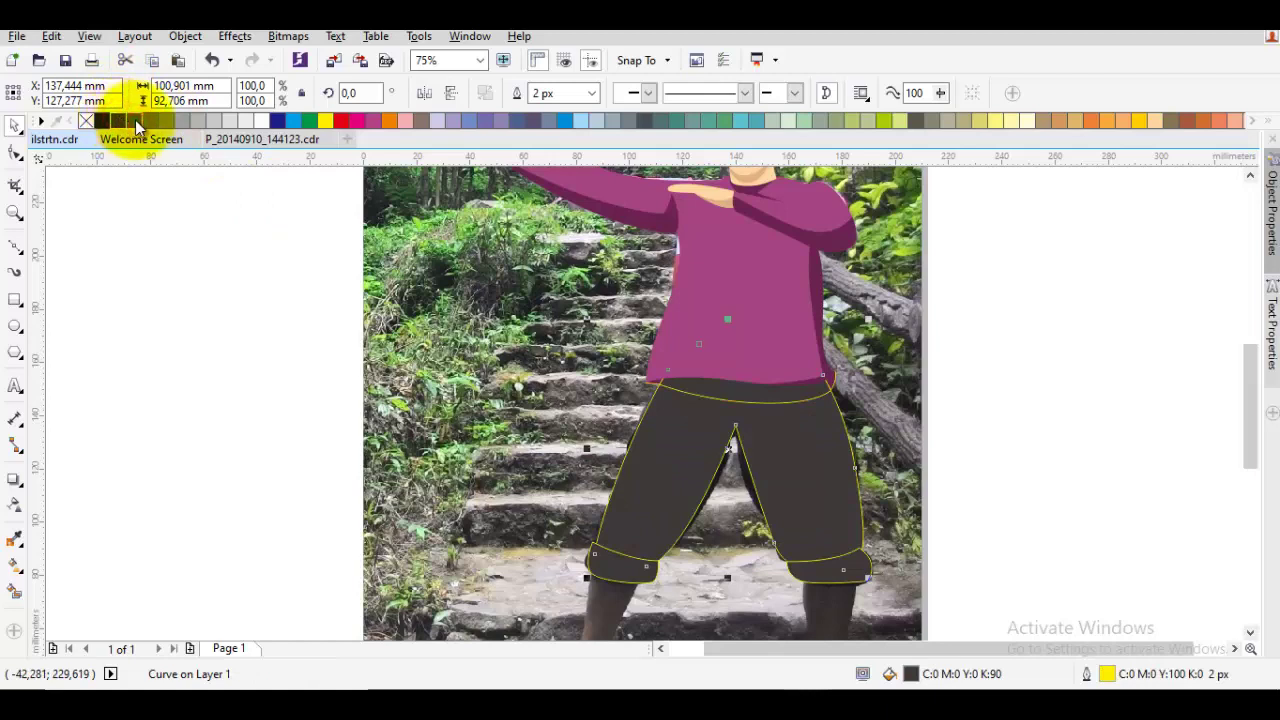
pyautogui.click(190, 121)
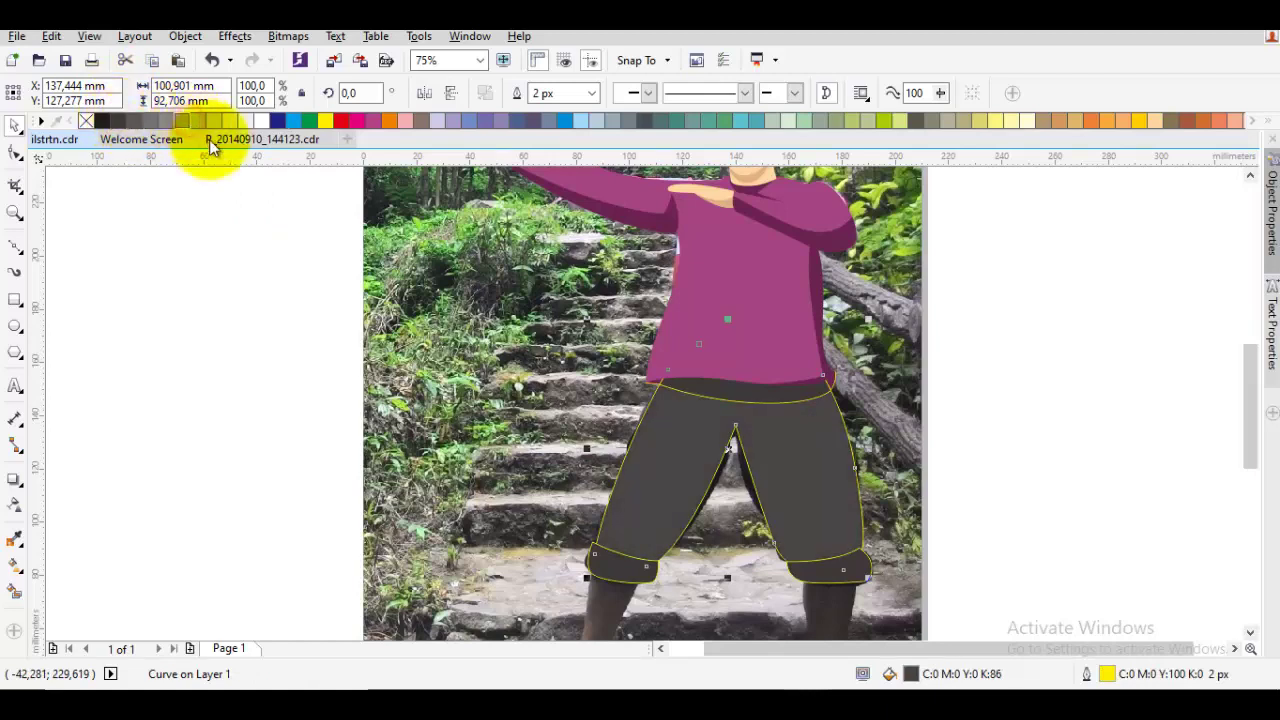
# Remove the outline from all the traced shapes of the figure
pyautogui.click(246, 314)
pyautogui.scroll(-1, 246, 314)
pyautogui.moveTo(647, 463); pyautogui.dragTo(186, 163)
pyautogui.rightClick(86, 121)
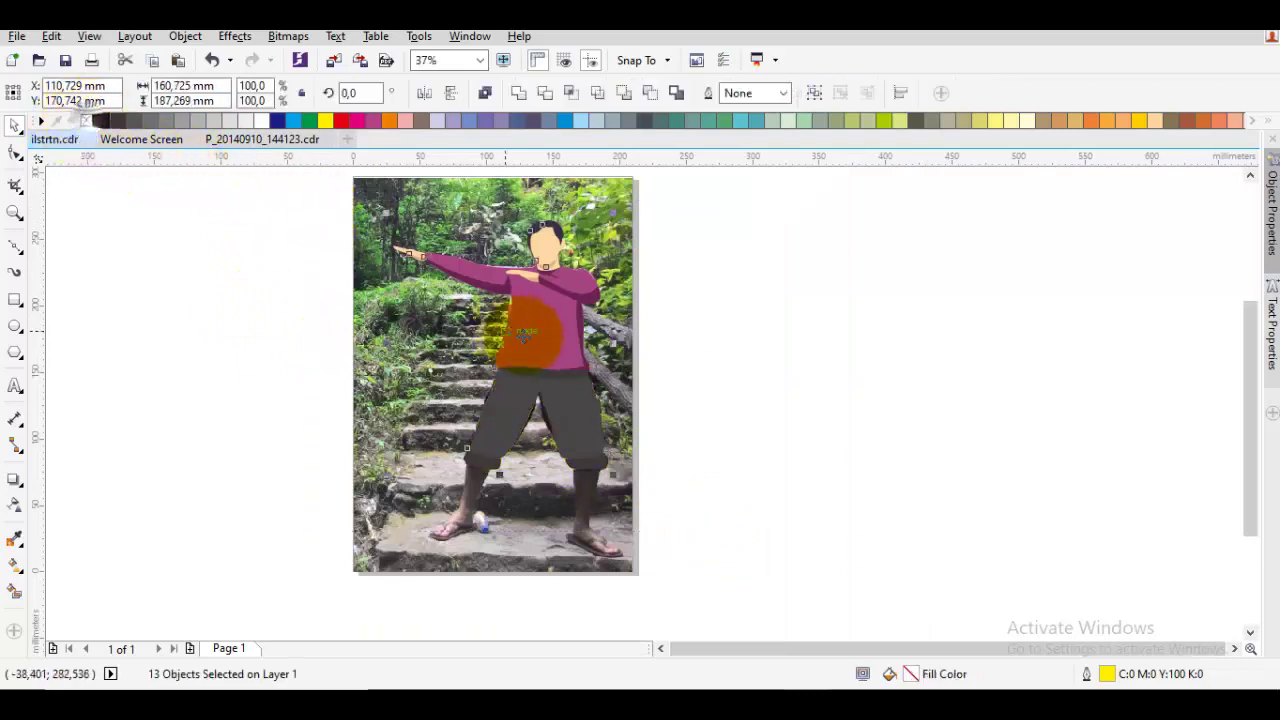
# Move the whole traced figure clear of the photo to review it, and undo the move
pyautogui.moveTo(523, 335); pyautogui.dragTo(849, 345)
pyautogui.click(1057, 423)
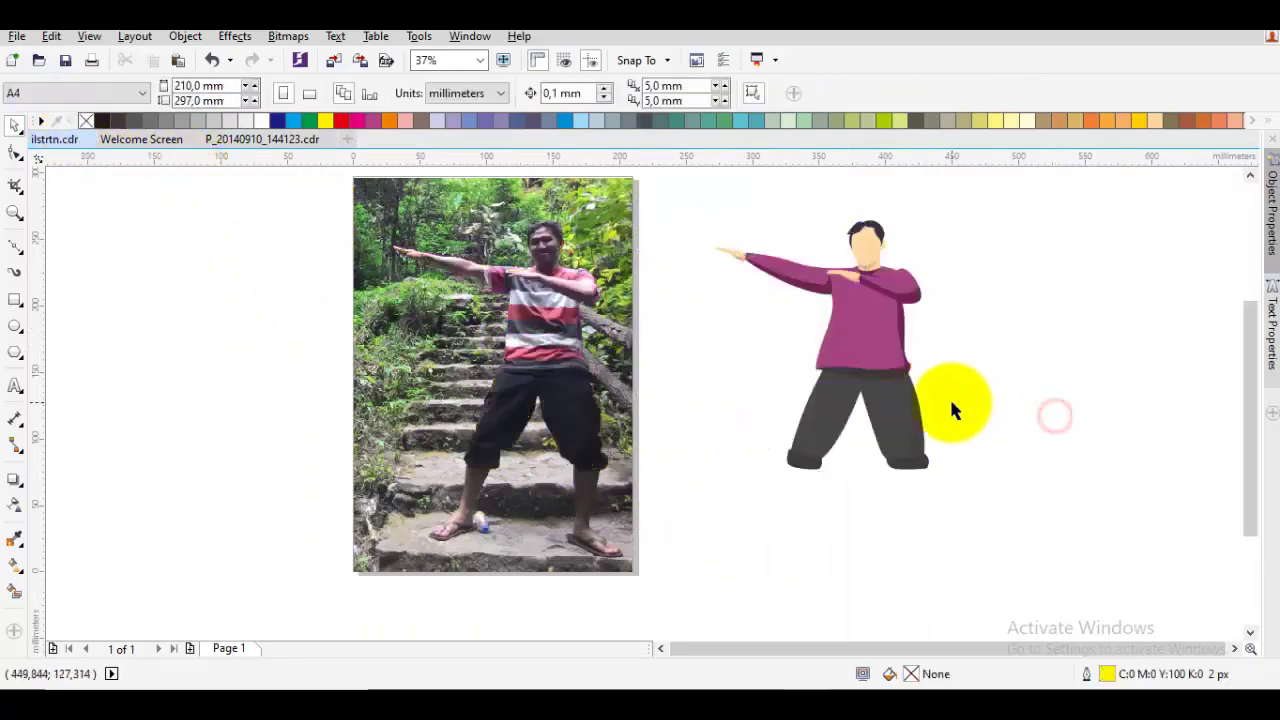
pyautogui.hotkey('ctrl', 'z')
pyautogui.press('Escape')
# Fill the main trousers shape with a dark navy shade of the palette's blue
pyautogui.scroll(2, 607, 425)
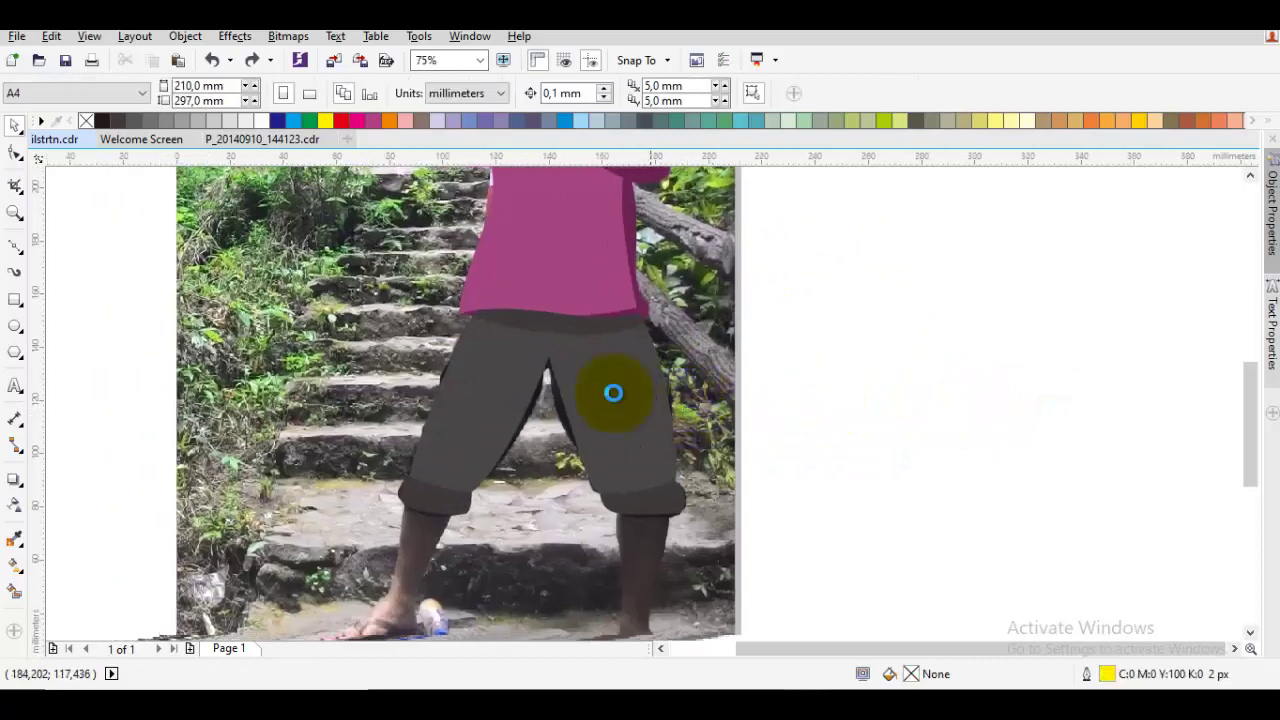
pyautogui.click(588, 374)
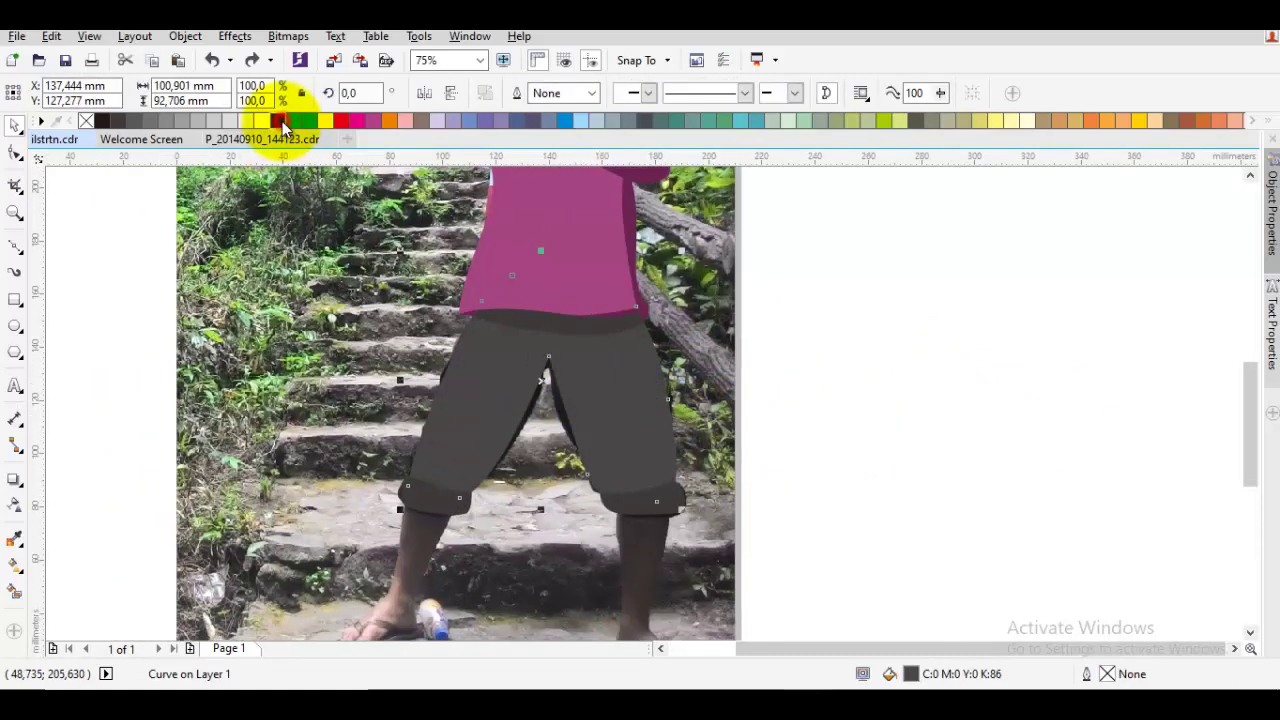
pyautogui.click(283, 125)
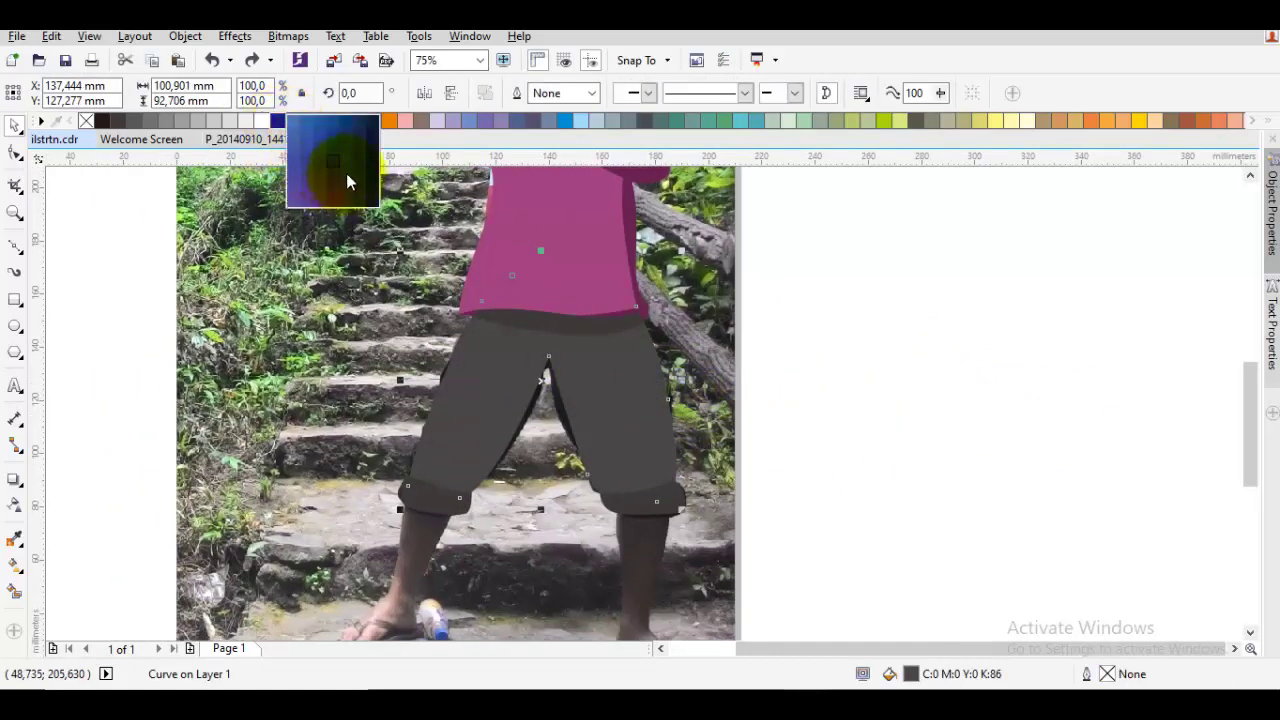
pyautogui.click(352, 170)
pyautogui.click(951, 446)
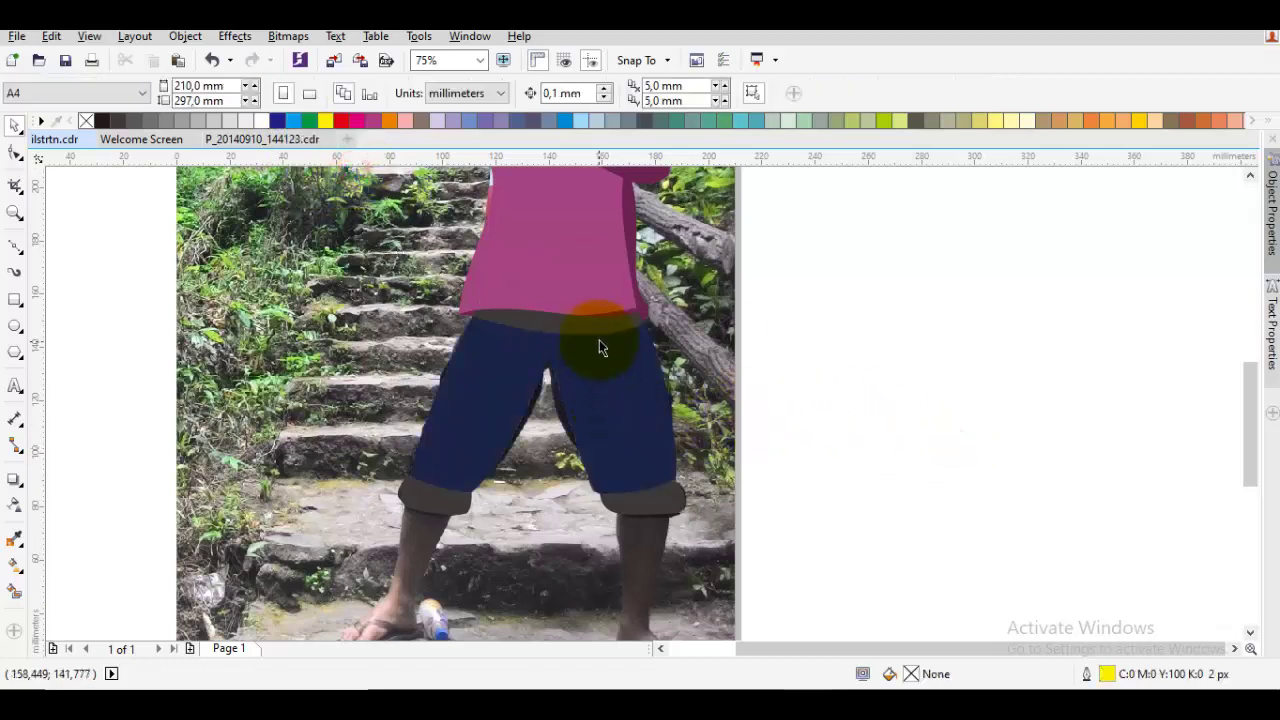
# Fill the waistband strip with a darker navy shade of the blue, C100 M99 Y62 K53
pyautogui.press('space')
pyautogui.press('space')
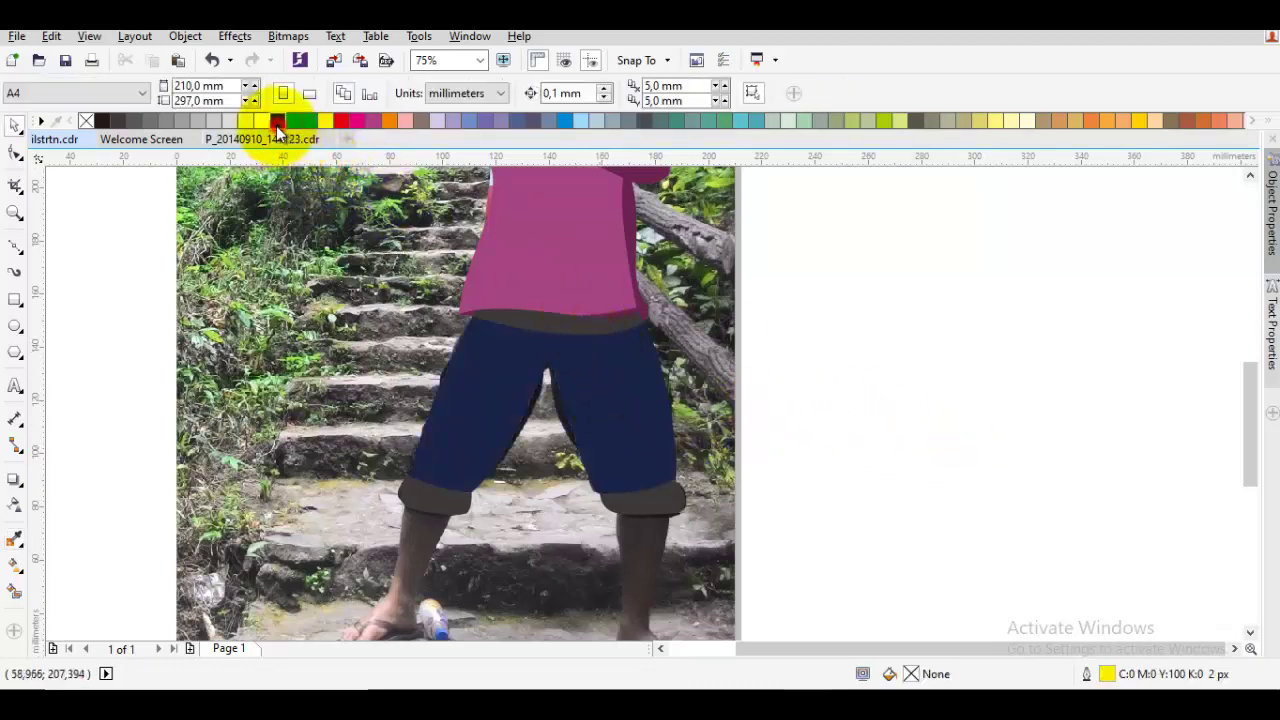
pyautogui.click(276, 125)
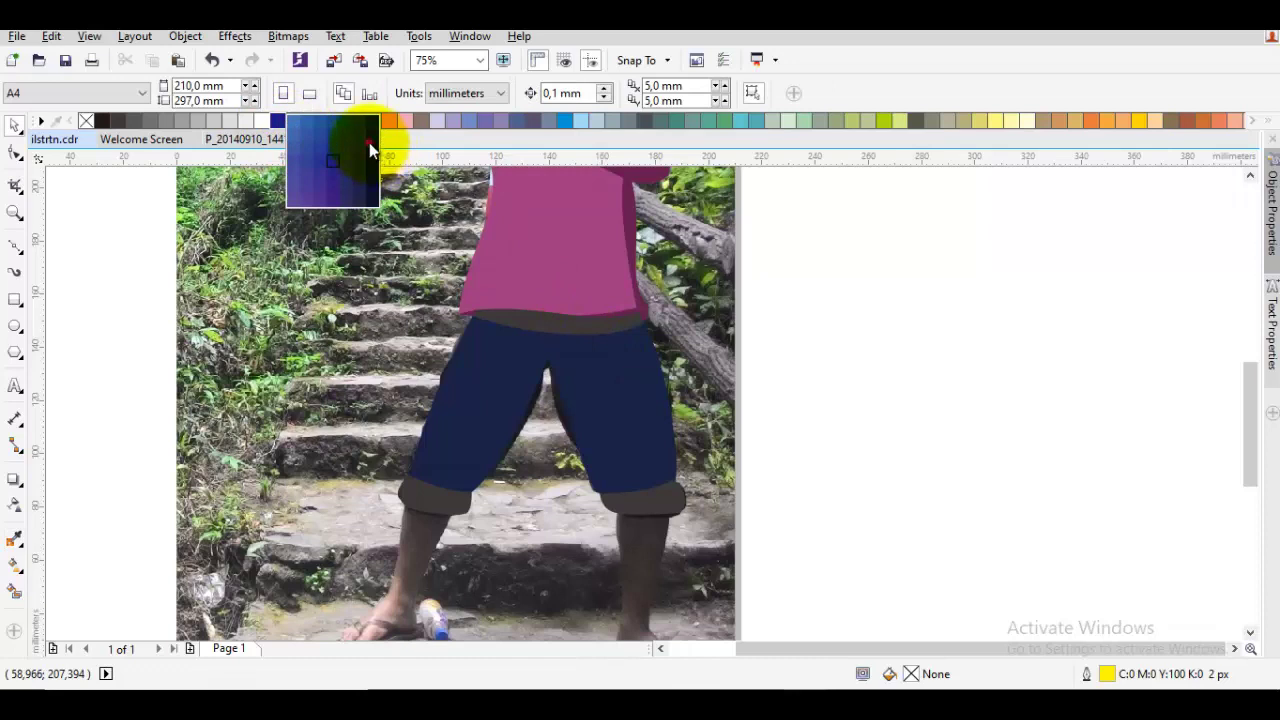
pyautogui.moveTo(369, 142); pyautogui.dragTo(568, 322)
pyautogui.press('space')
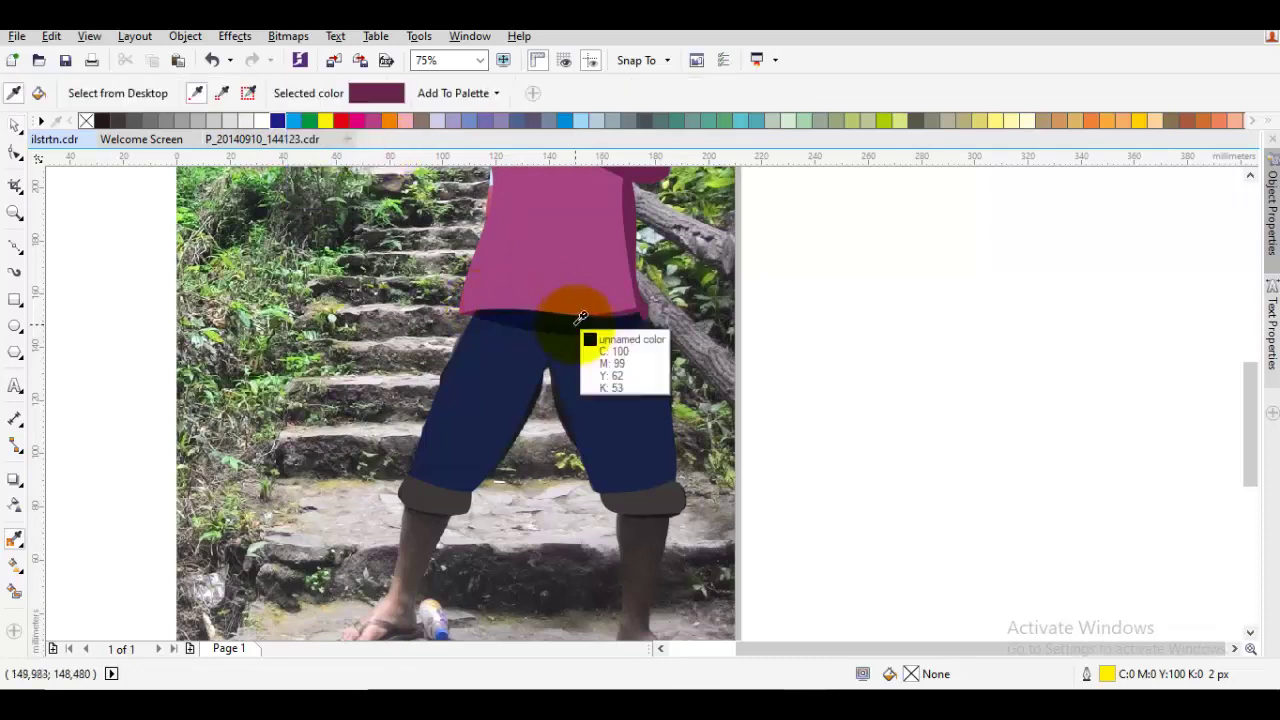
# Fill both trouser cuffs with the waistband's dark navy, C100 M99 Y62 K53
pyautogui.click(576, 326)
pyautogui.click(627, 508)
pyautogui.press('space')
pyautogui.scroll(-1, 656, 499)
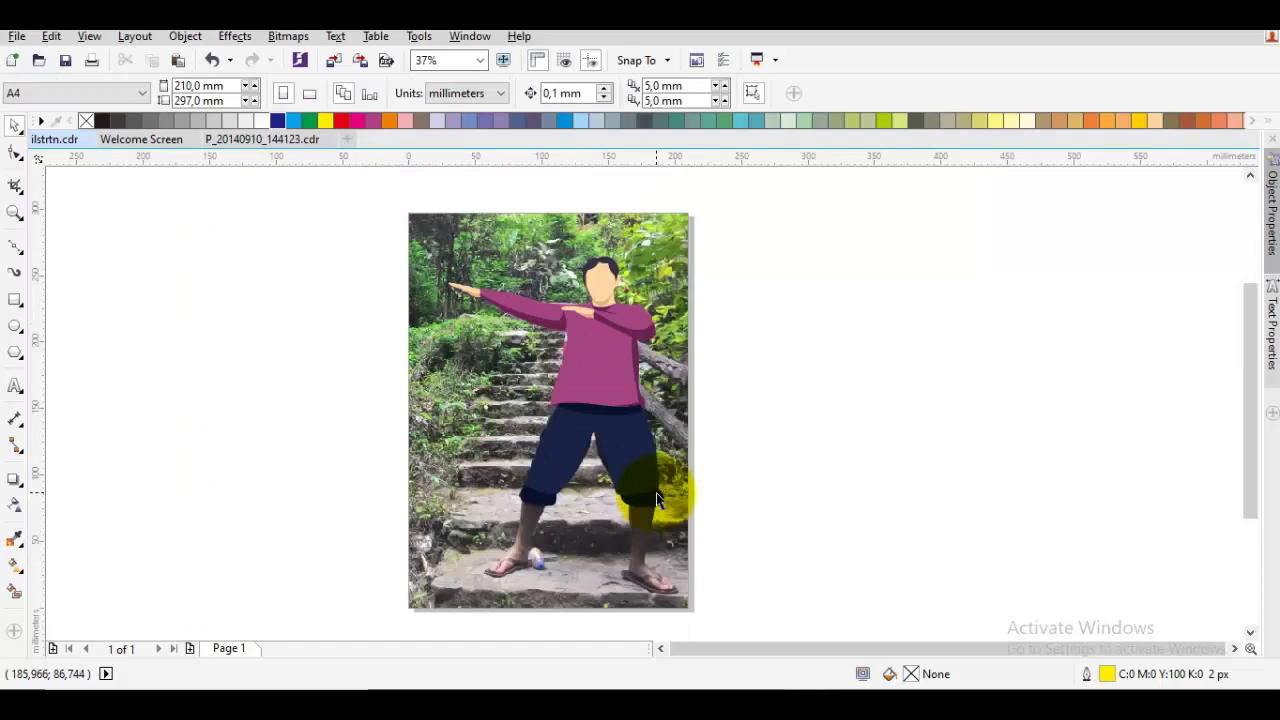
# Trace the foot beside the bottle up to the ankle as a closed shape about 28 mm wide and 20 mm high
pyautogui.scroll(2, 554, 473)
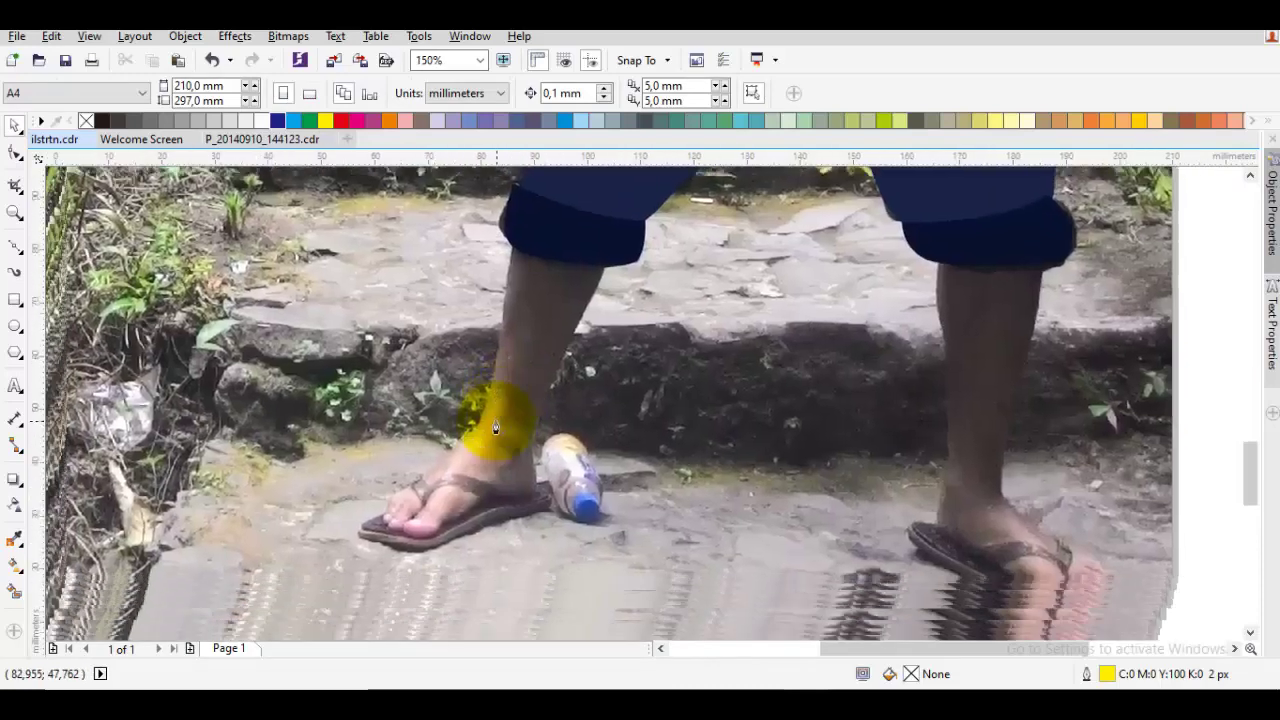
pyautogui.press('F5')
pyautogui.click(472, 428)
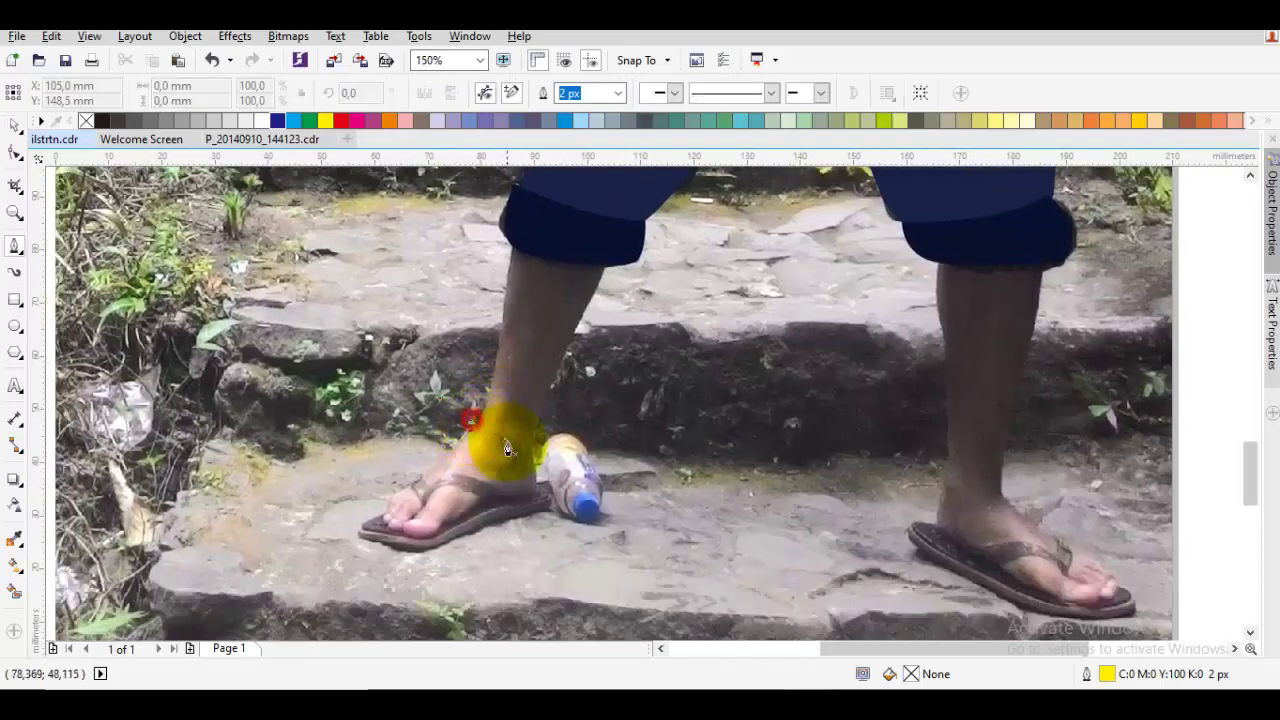
pyautogui.click(537, 440)
pyautogui.moveTo(472, 514); pyautogui.dragTo(406, 566)
pyautogui.hotkey('ctrl', 'z')
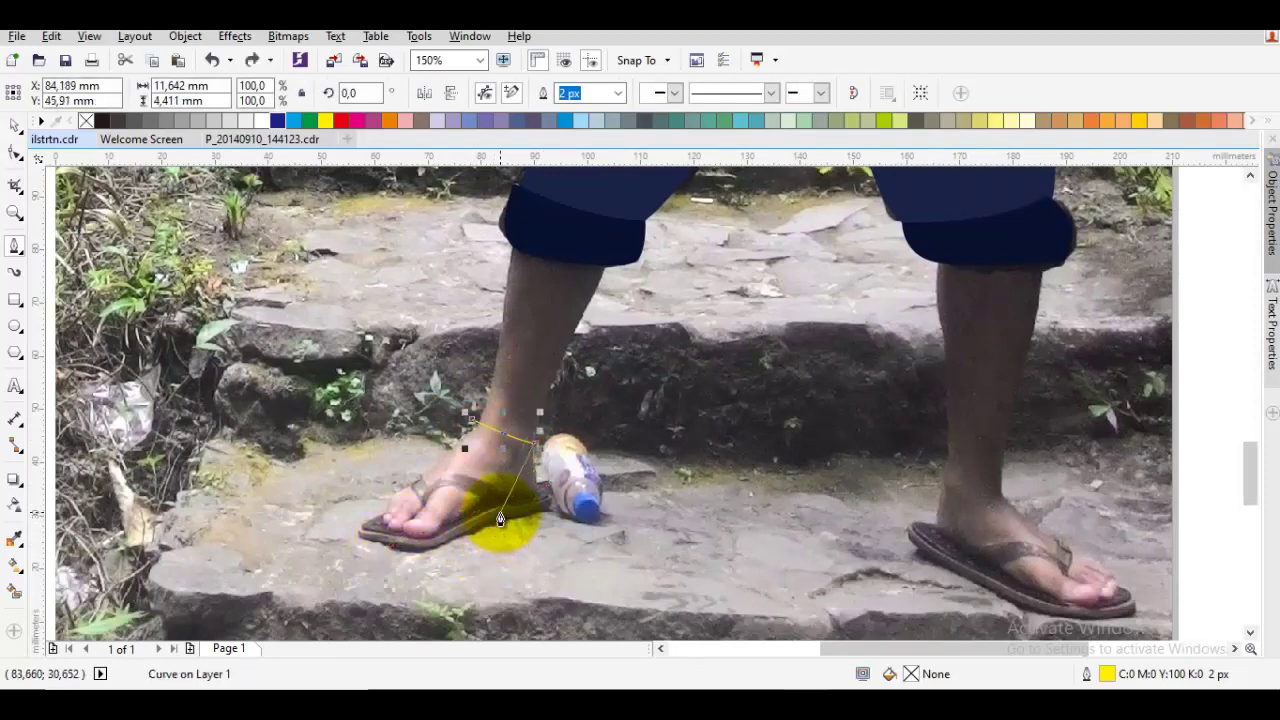
pyautogui.moveTo(500, 516)
pyautogui.mouseDown()
pyautogui.moveTo(430, 547)
pyautogui.moveTo(387, 520)
pyautogui.moveTo(380, 472)
pyautogui.mouseUp()
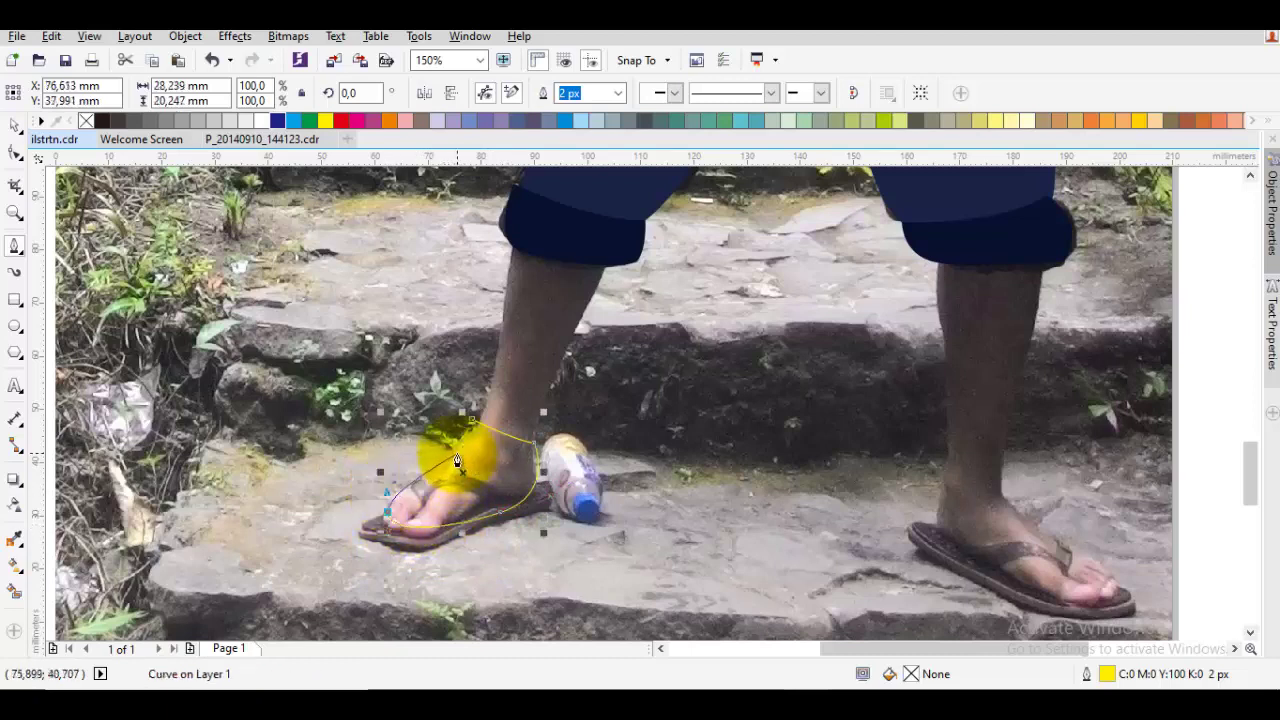
pyautogui.moveTo(470, 422); pyautogui.dragTo(472, 447)
# Fill the traced foot shape with the dark navy sampled from the trouser cuff
pyautogui.press('i')
pyautogui.click(623, 243)
pyautogui.click(493, 451)
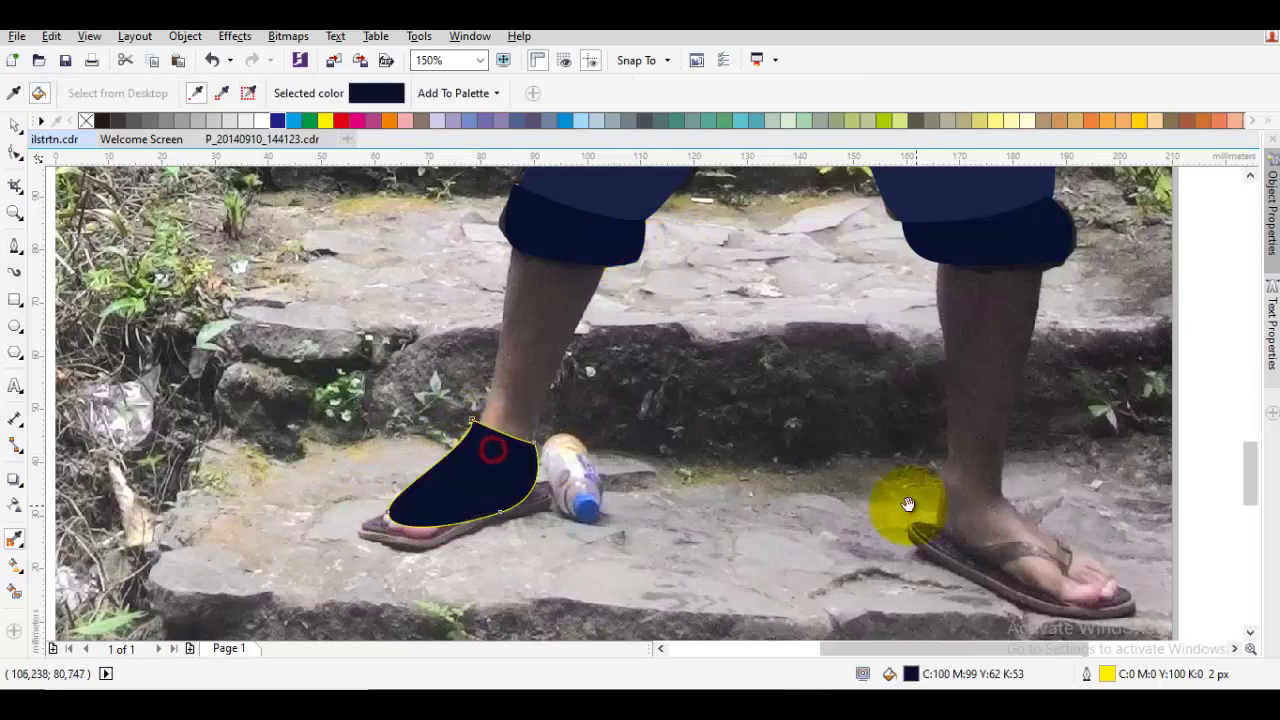
# Trace the other foot up to the ankle as a closed shape about 31 mm wide and 25 mm high
pyautogui.press('space')
pyautogui.moveTo(907, 504); pyautogui.dragTo(621, 441)
pyautogui.click(604, 400)
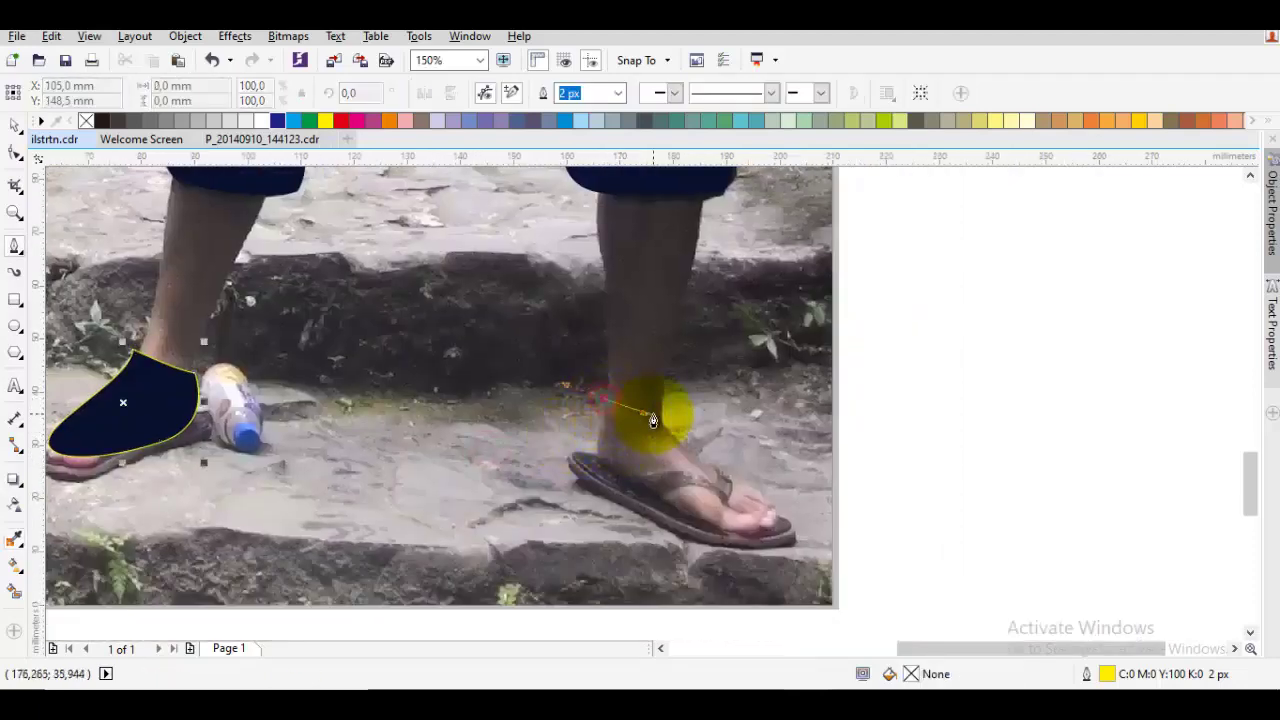
pyautogui.click(658, 418)
pyautogui.moveTo(729, 473); pyautogui.dragTo(735, 514)
pyautogui.click(679, 513)
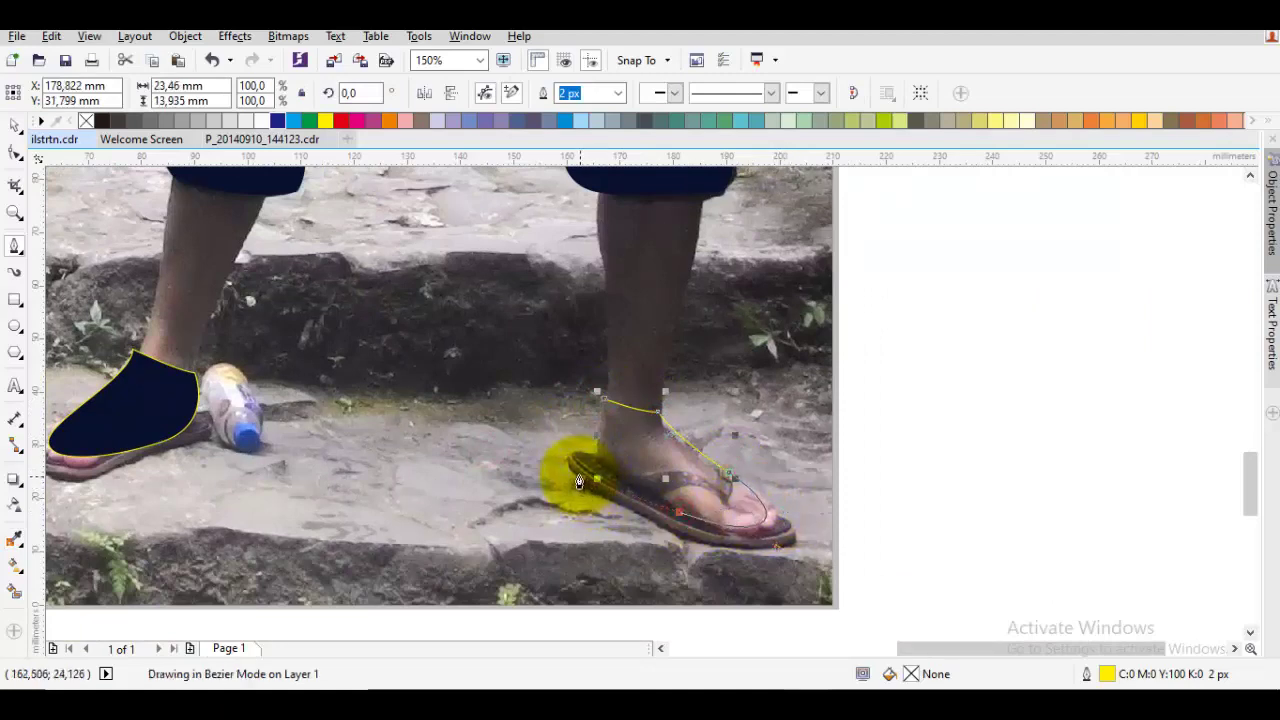
pyautogui.click(596, 464)
pyautogui.click(604, 404)
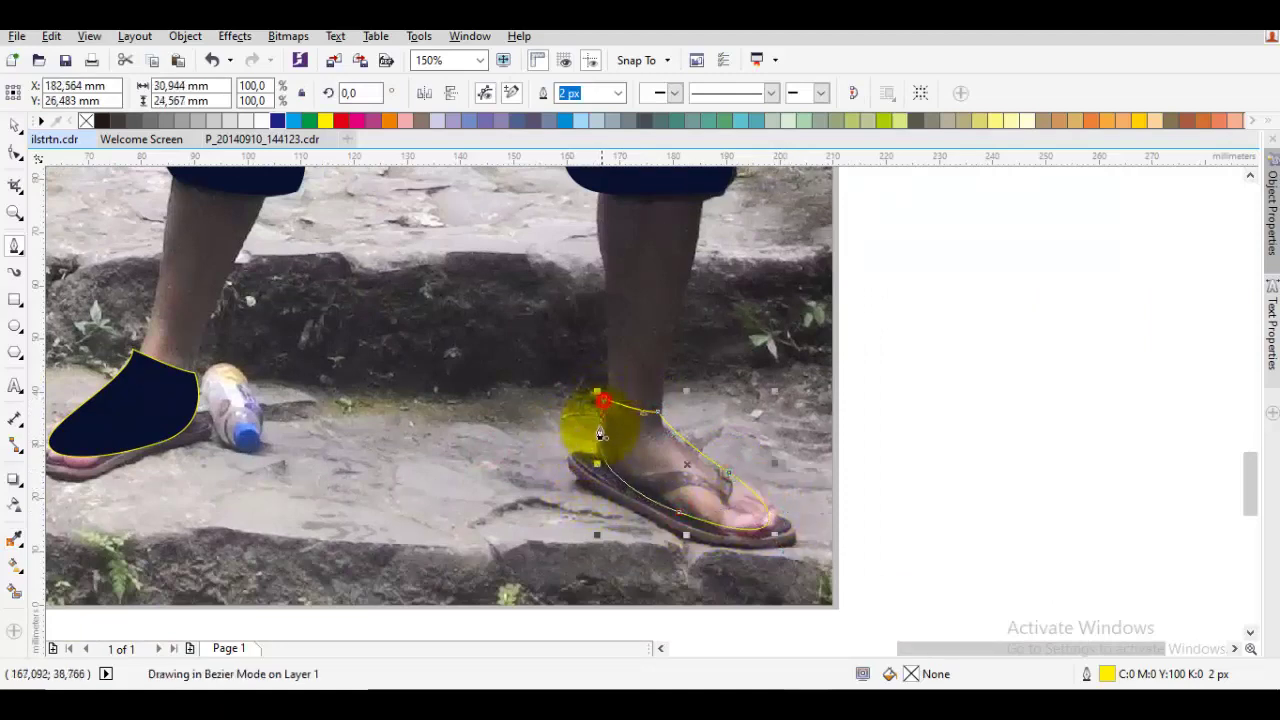
# Weld the two foot shapes into one object with the dark navy fill
pyautogui.press('space')
pyautogui.keyDown('shift'); pyautogui.click(164, 398); pyautogui.keyUp('shift')
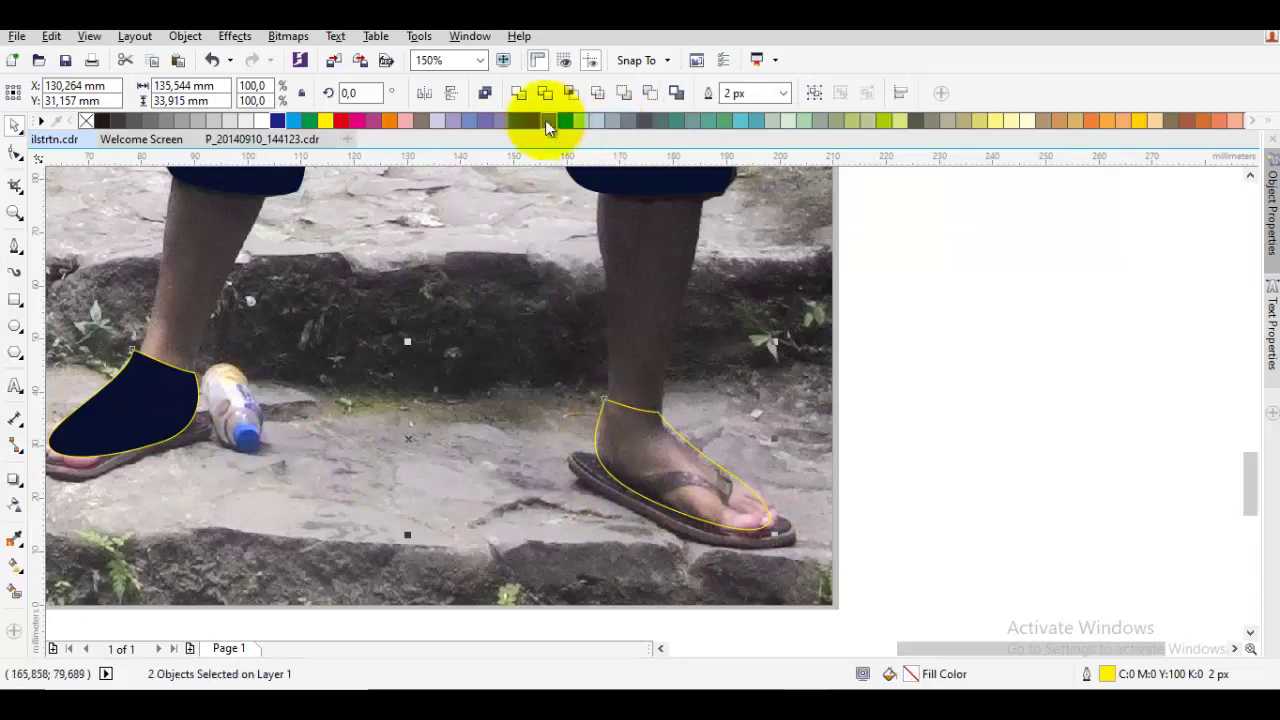
pyautogui.click(518, 93)
pyautogui.press('space')
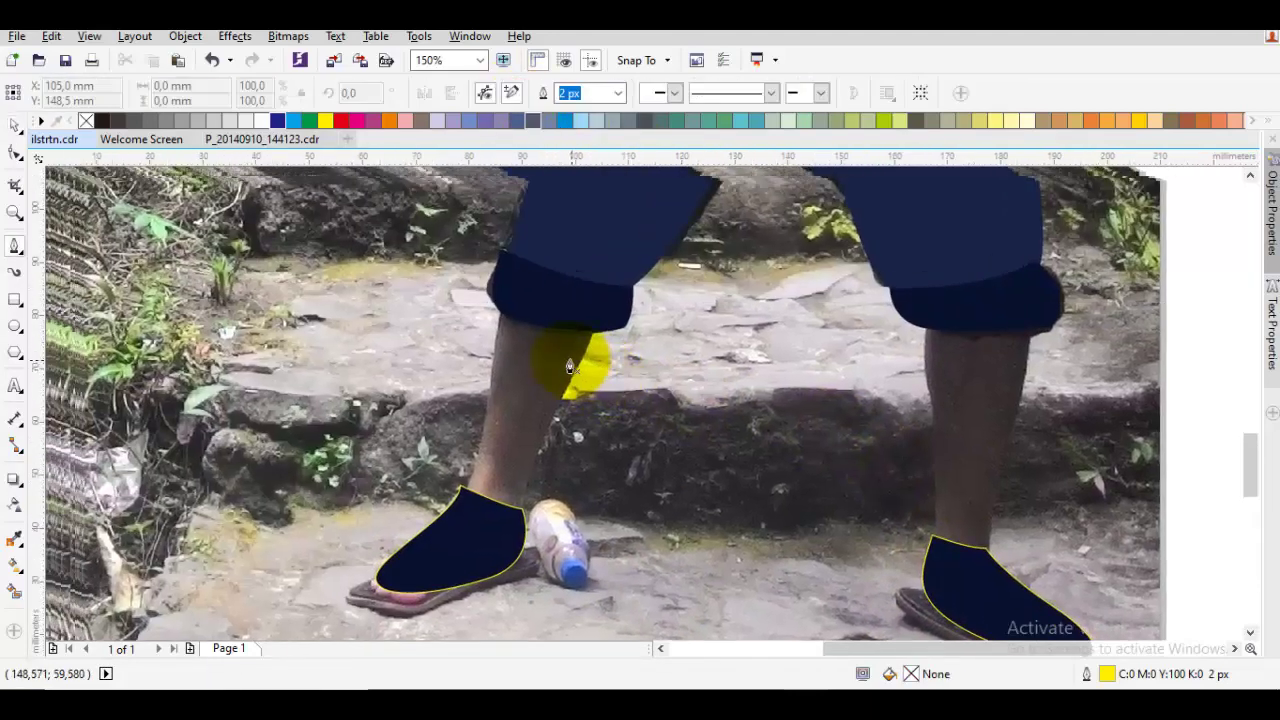
pyautogui.click(594, 219)
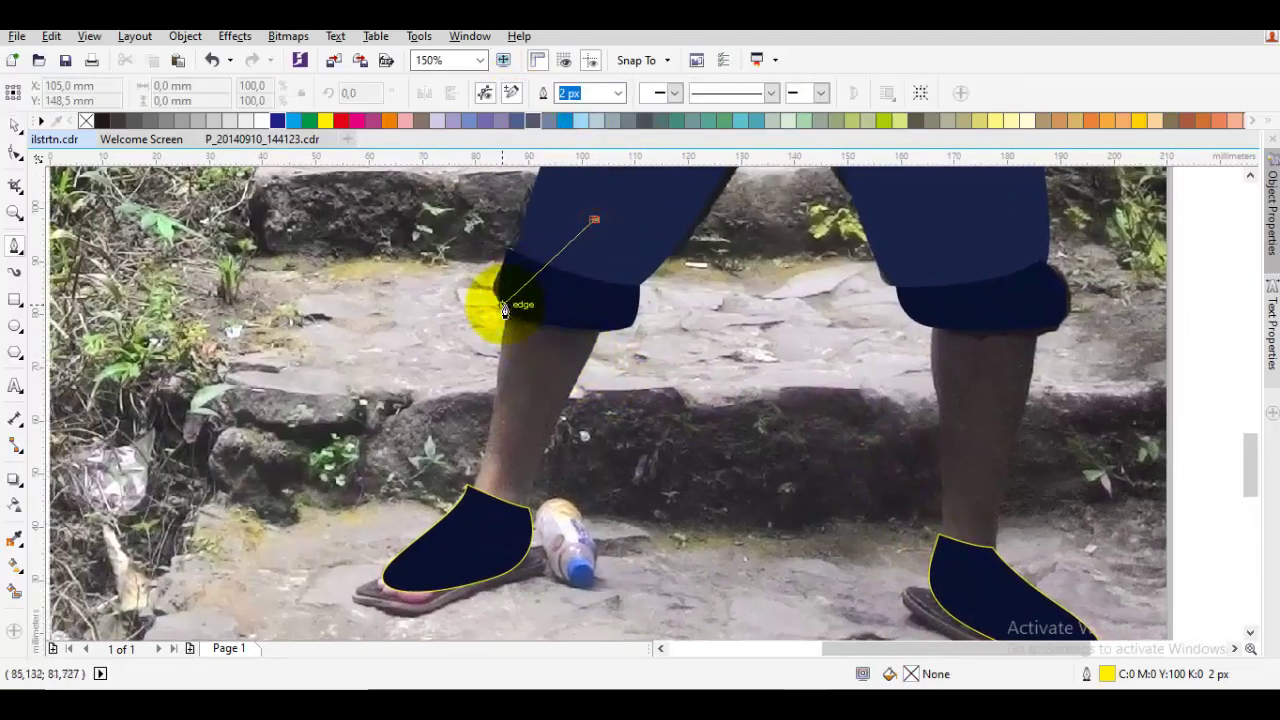
pyautogui.moveTo(505, 311)
pyautogui.mouseDown()
pyautogui.moveTo(486, 357)
pyautogui.moveTo(495, 370)
pyautogui.mouseUp()
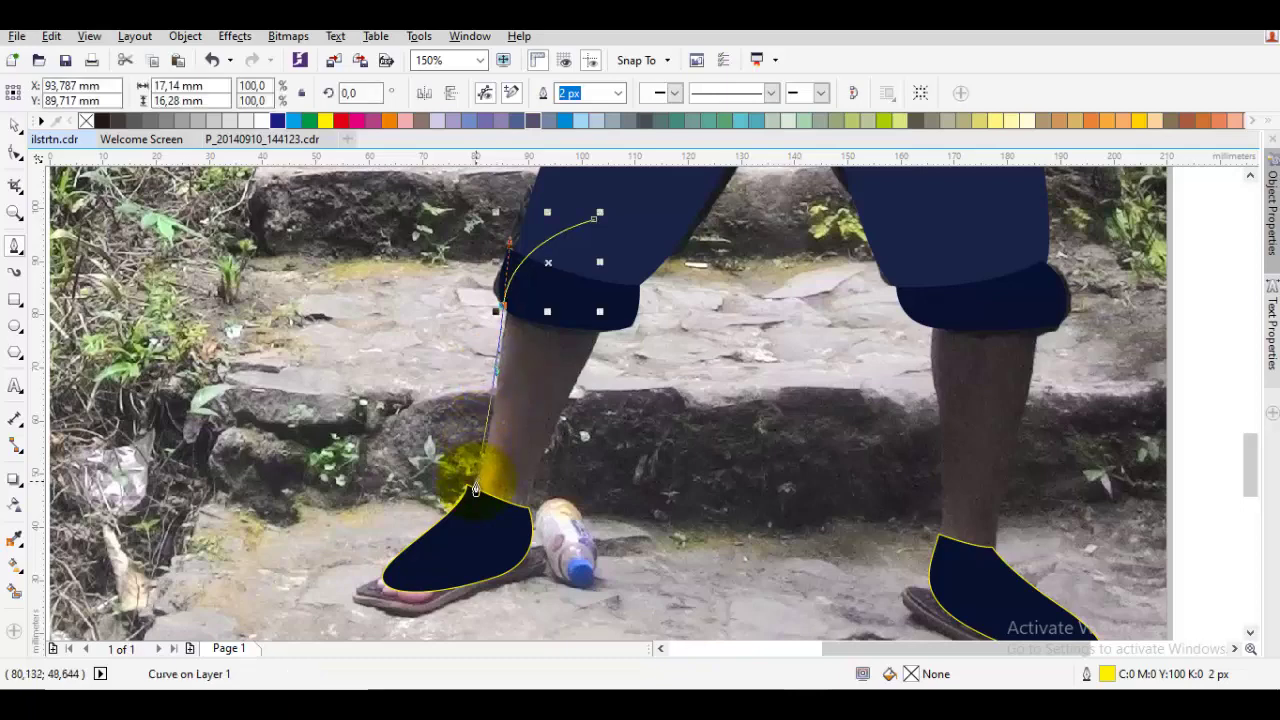
pyautogui.scroll(2, 476, 490)
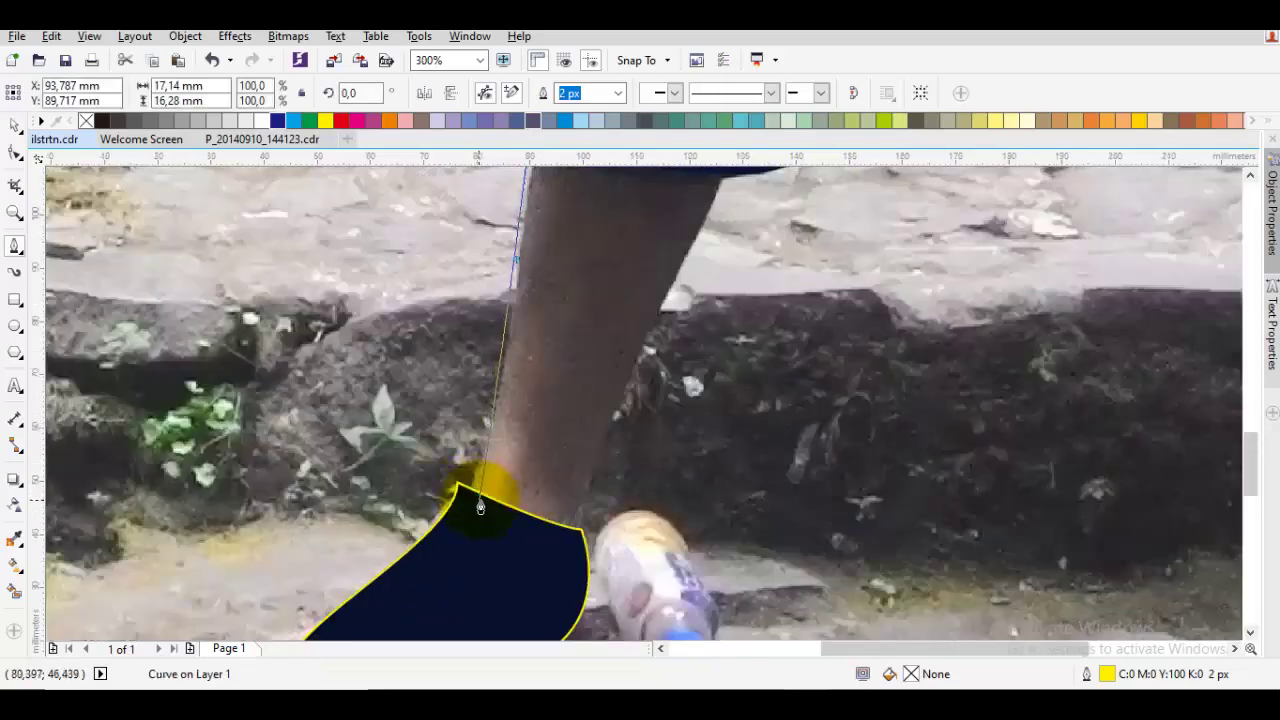
pyautogui.scroll(-2, 476, 505)
pyautogui.press('space')
# Shift the front ankle node of the foot beside the bottle inward to the leg's edge and adjust its curve
pyautogui.click(472, 515)
pyautogui.press('F10')
pyautogui.scroll(2, 474, 505)
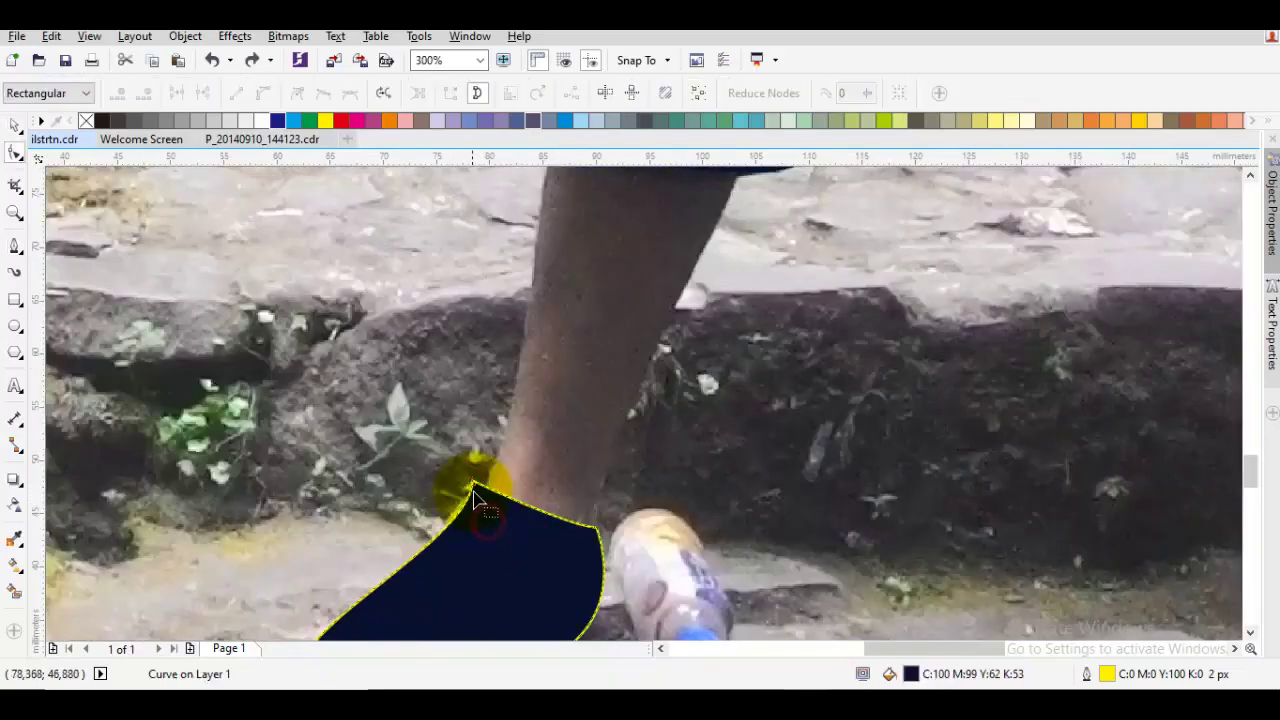
pyautogui.moveTo(475, 490); pyautogui.dragTo(487, 488)
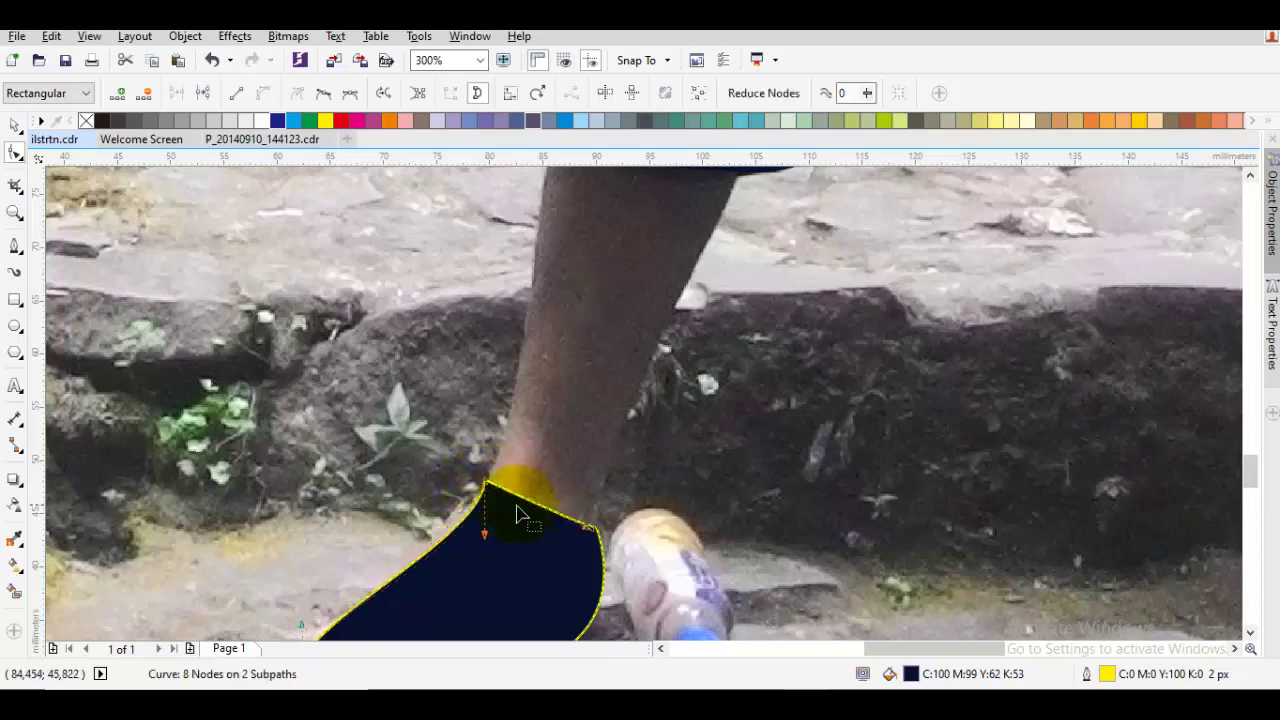
pyautogui.moveTo(485, 550)
pyautogui.mouseDown()
pyautogui.moveTo(470, 562)
pyautogui.moveTo(504, 560)
pyautogui.mouseUp()
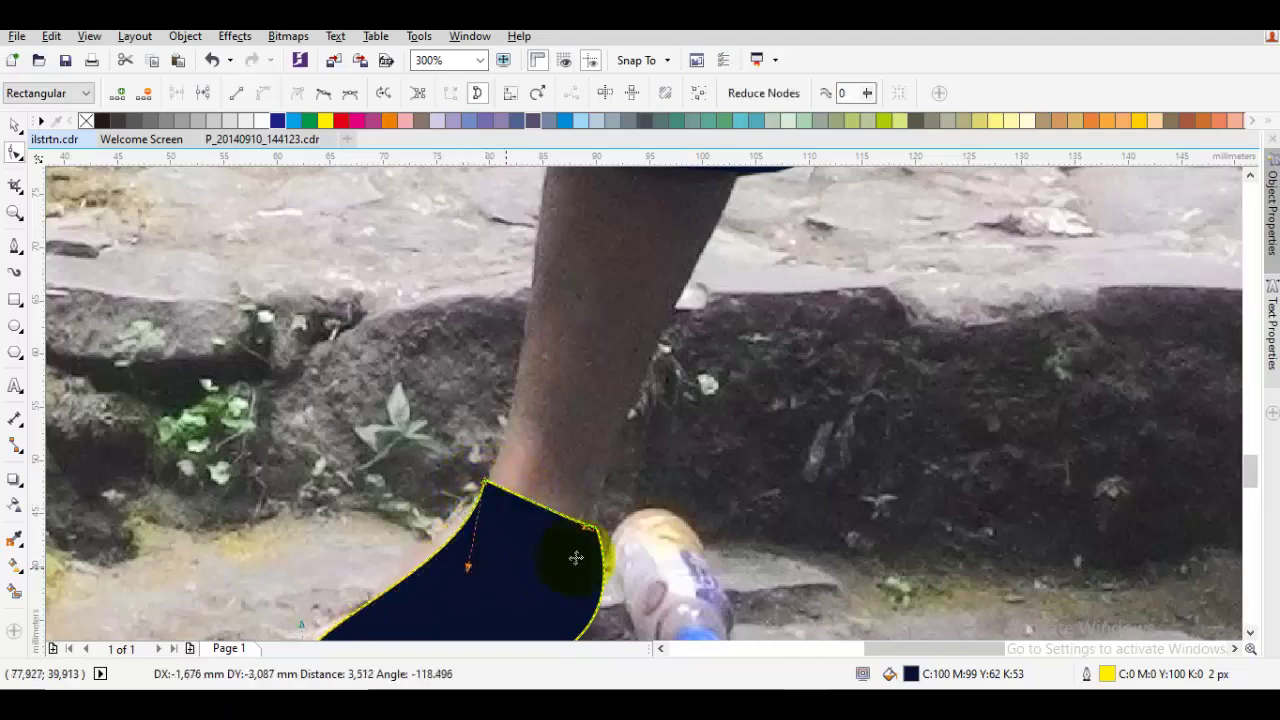
pyautogui.press('space')
pyautogui.press('Escape')
pyautogui.scroll(-2, 429, 408)
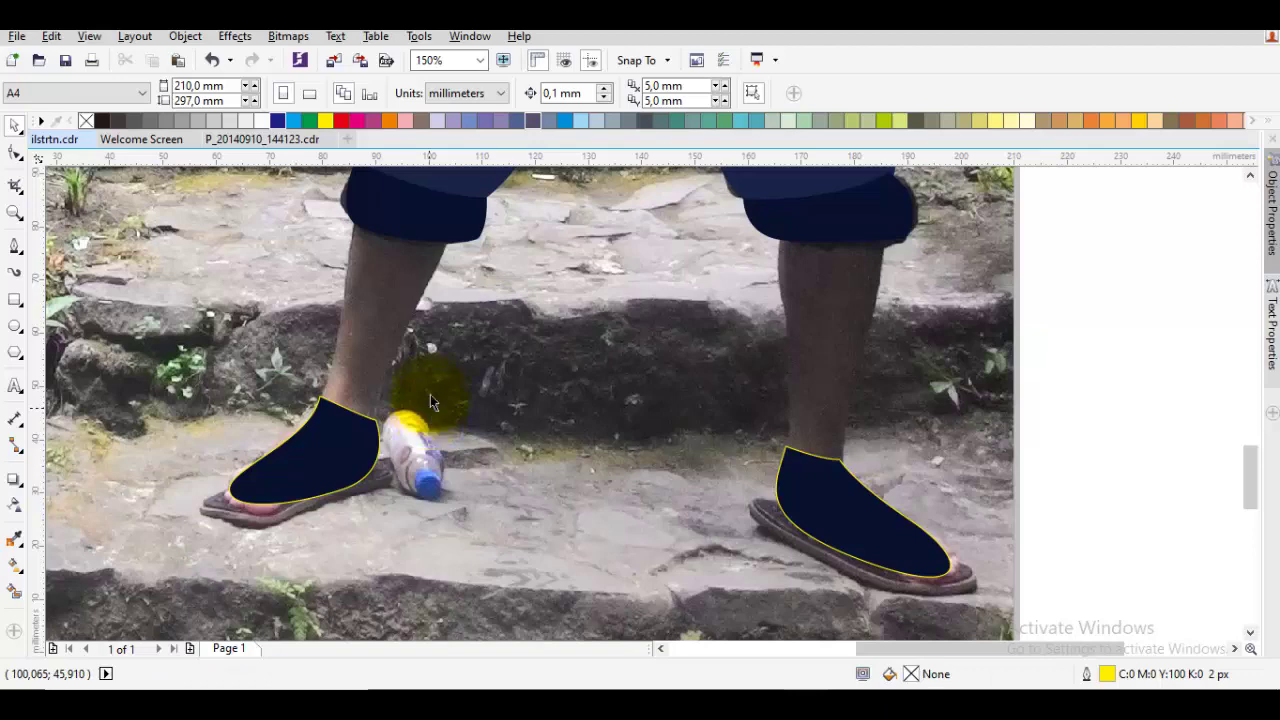
# Raise the front ankle node of the foot away from the bottle slightly to fit the leg in the photo
pyautogui.scroll(4, 828, 447)
pyautogui.click(826, 506)
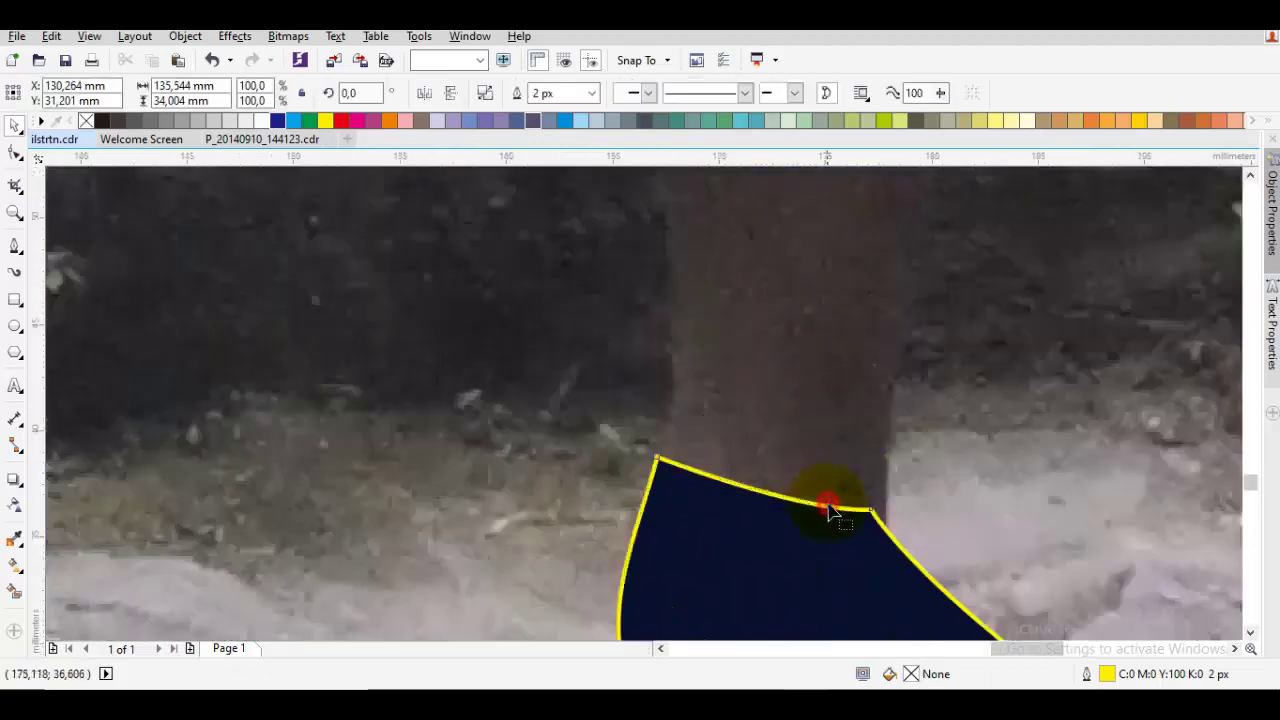
pyautogui.press('space')
pyautogui.moveTo(873, 516)
pyautogui.mouseDown()
pyautogui.moveTo(896, 513)
pyautogui.moveTo(871, 500)
pyautogui.mouseUp()
pyautogui.scroll(-4, 871, 500)
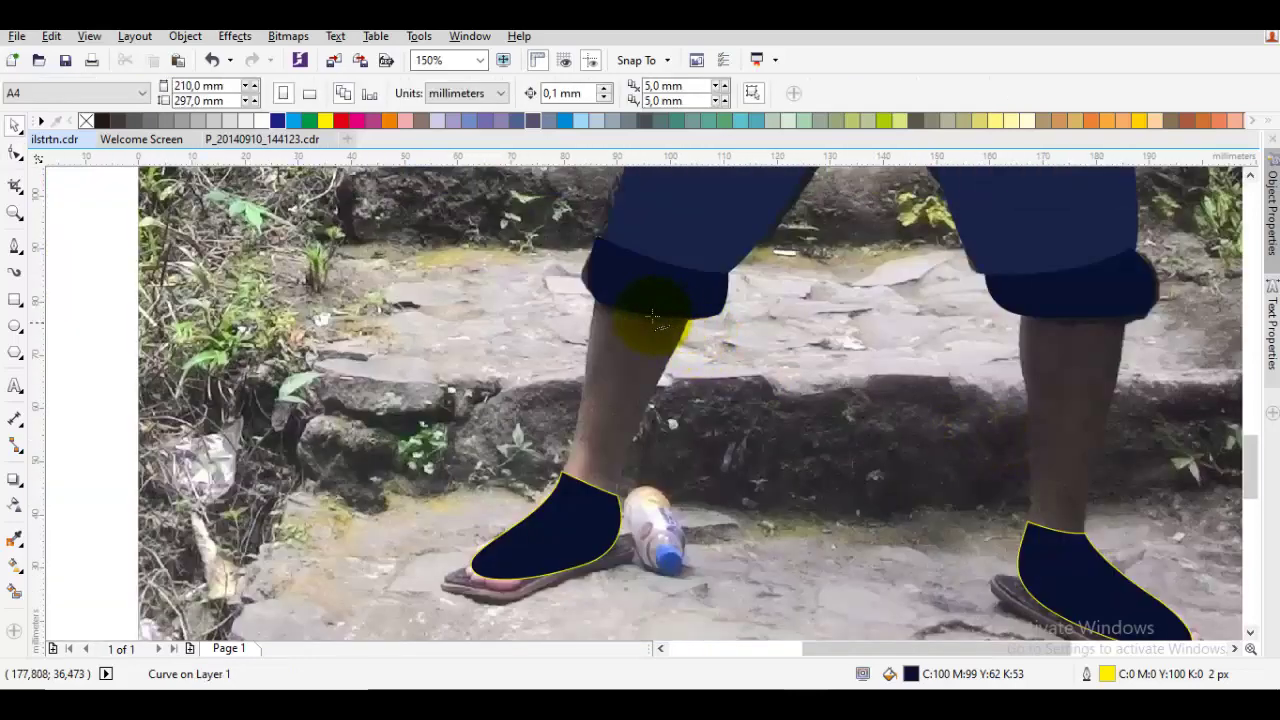
# Trace the bare lower leg beside the bottle as a closed shape overlapping the cuff and the foot
pyautogui.moveTo(597, 298); pyautogui.dragTo(580, 402)
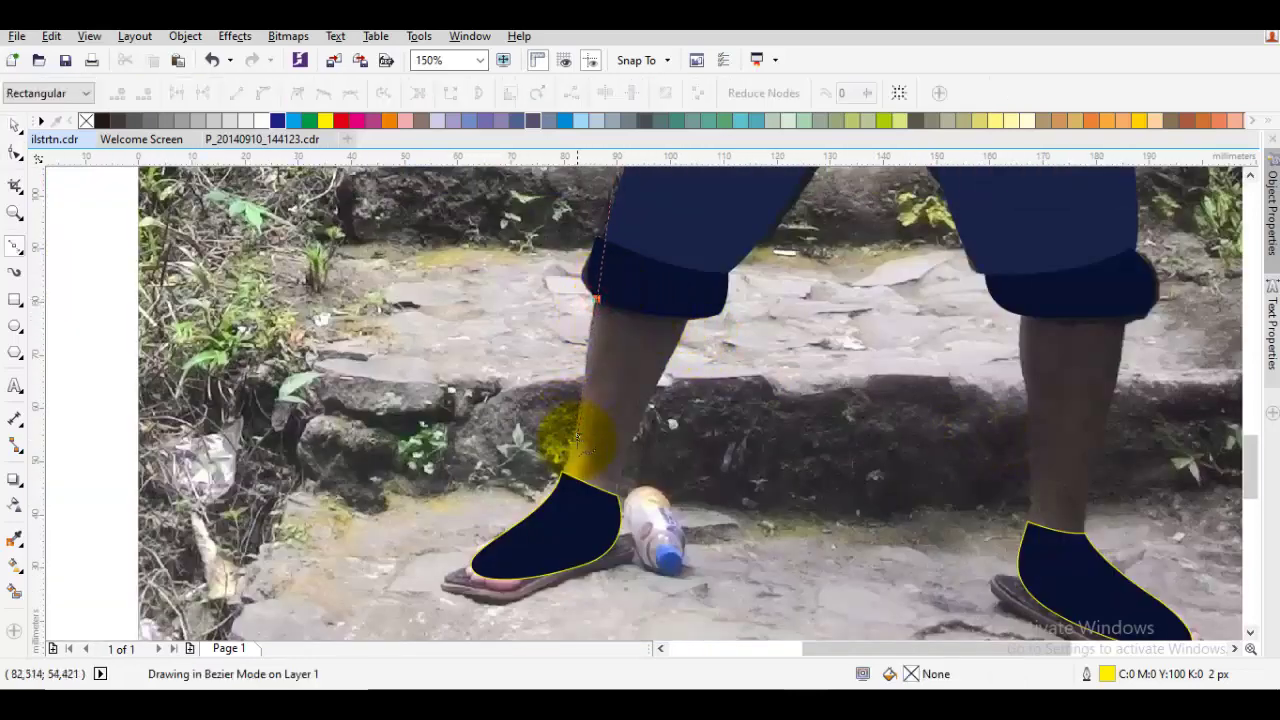
pyautogui.click(577, 508)
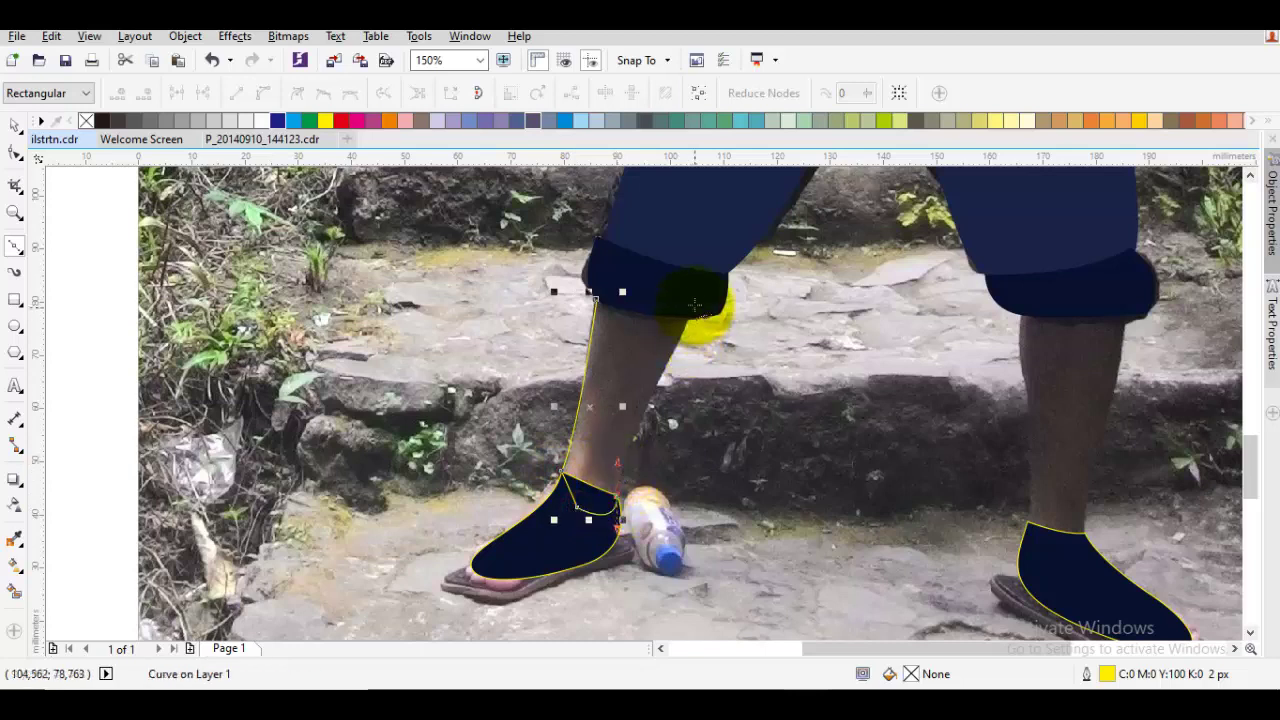
pyautogui.moveTo(697, 290); pyautogui.dragTo(707, 250)
pyautogui.click(603, 294)
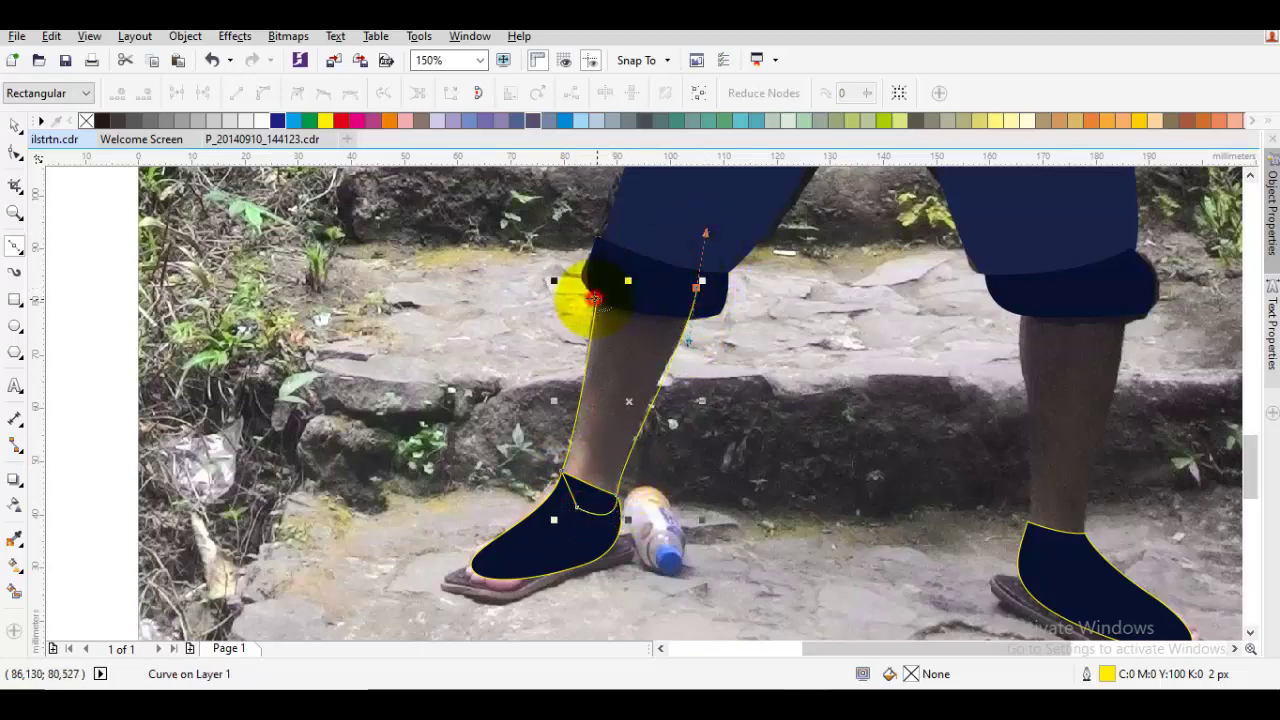
# Order the traced leg outline behind the trouser cuff and foot shapes
pyautogui.rightClick(668, 365)
pyautogui.moveTo(747, 479)
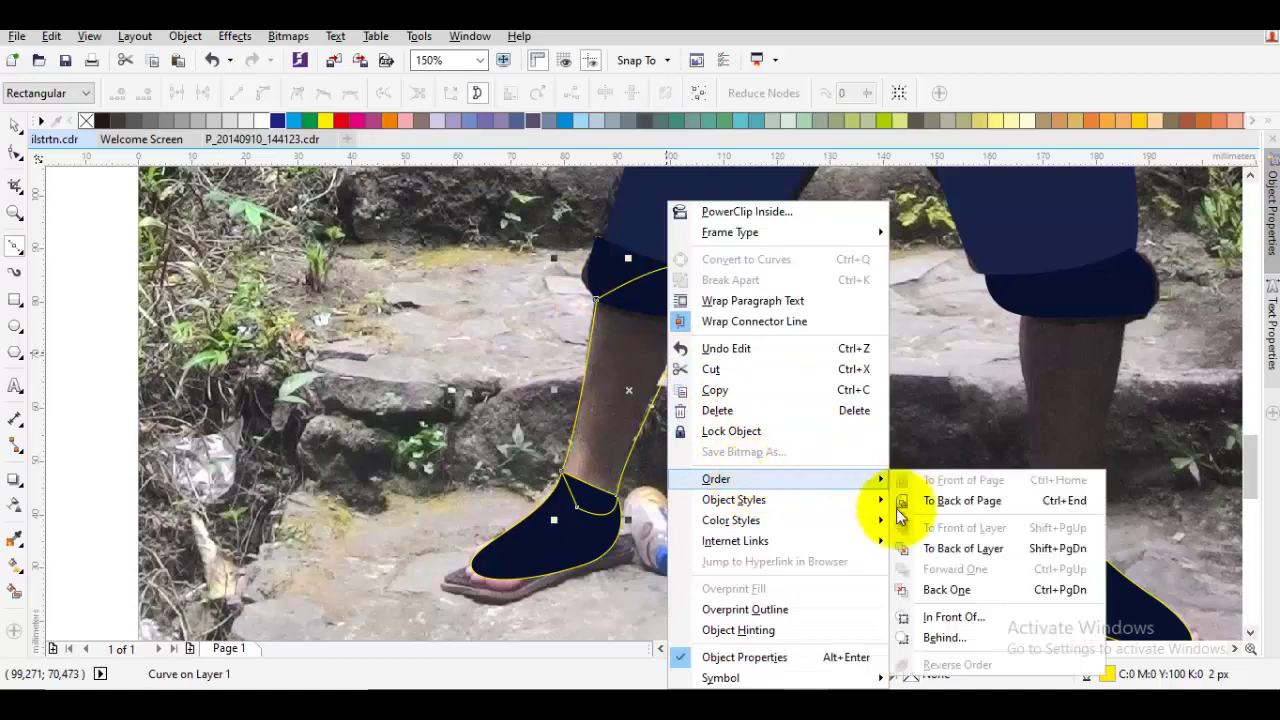
pyautogui.click(944, 637)
pyautogui.click(672, 320)
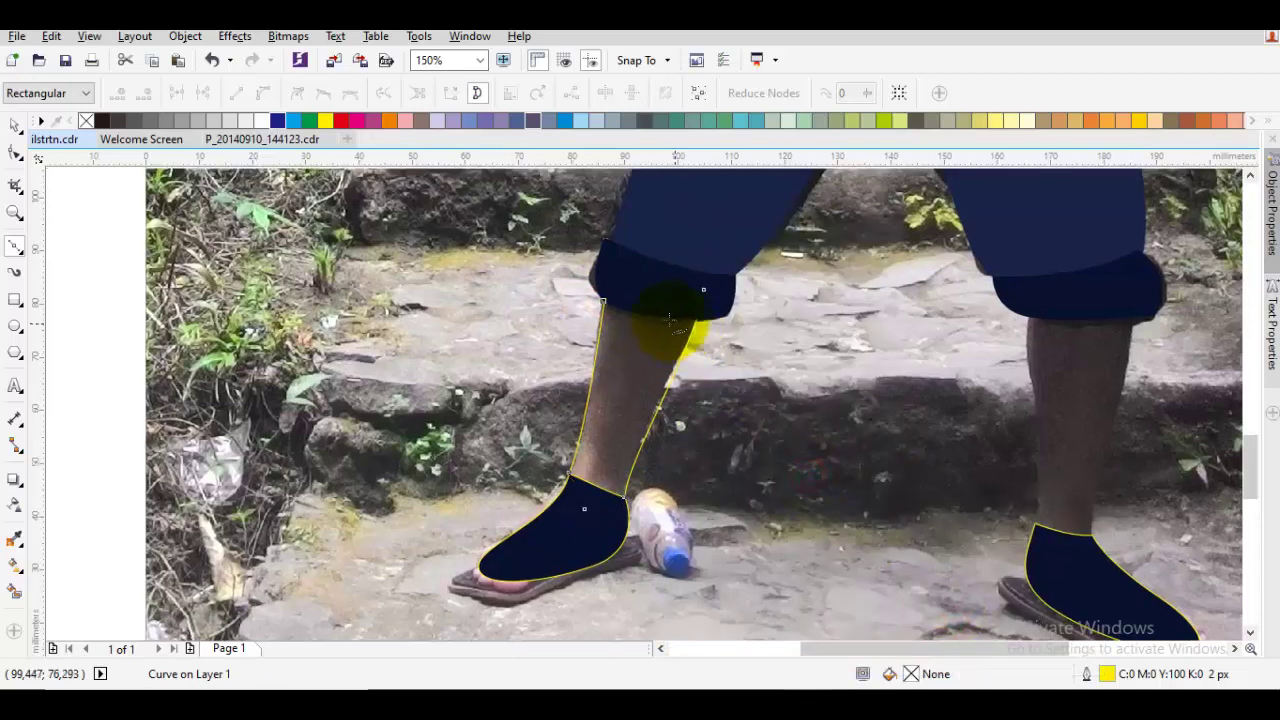
# Draw a closed, pointed shadow shape about 27 by 37 mm from the cuff down over the back of the calf
pyautogui.click(612, 282)
pyautogui.moveTo(587, 233); pyautogui.dragTo(641, 365)
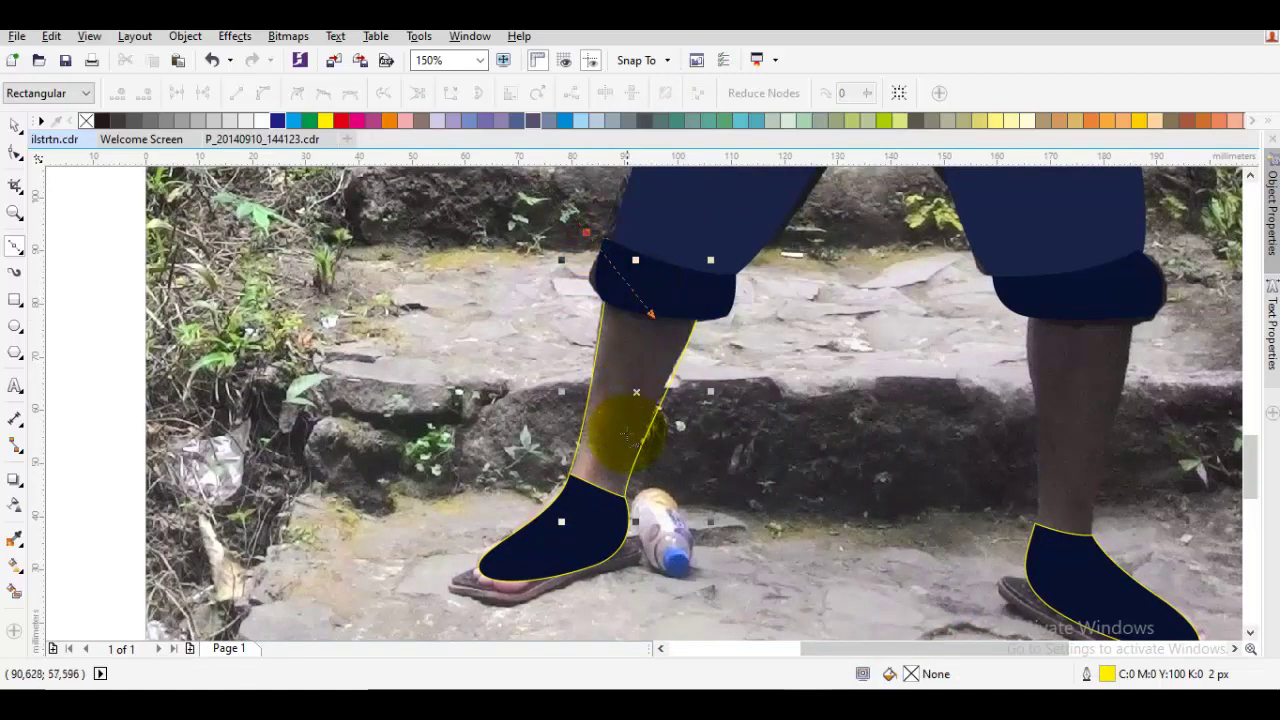
pyautogui.click(630, 428)
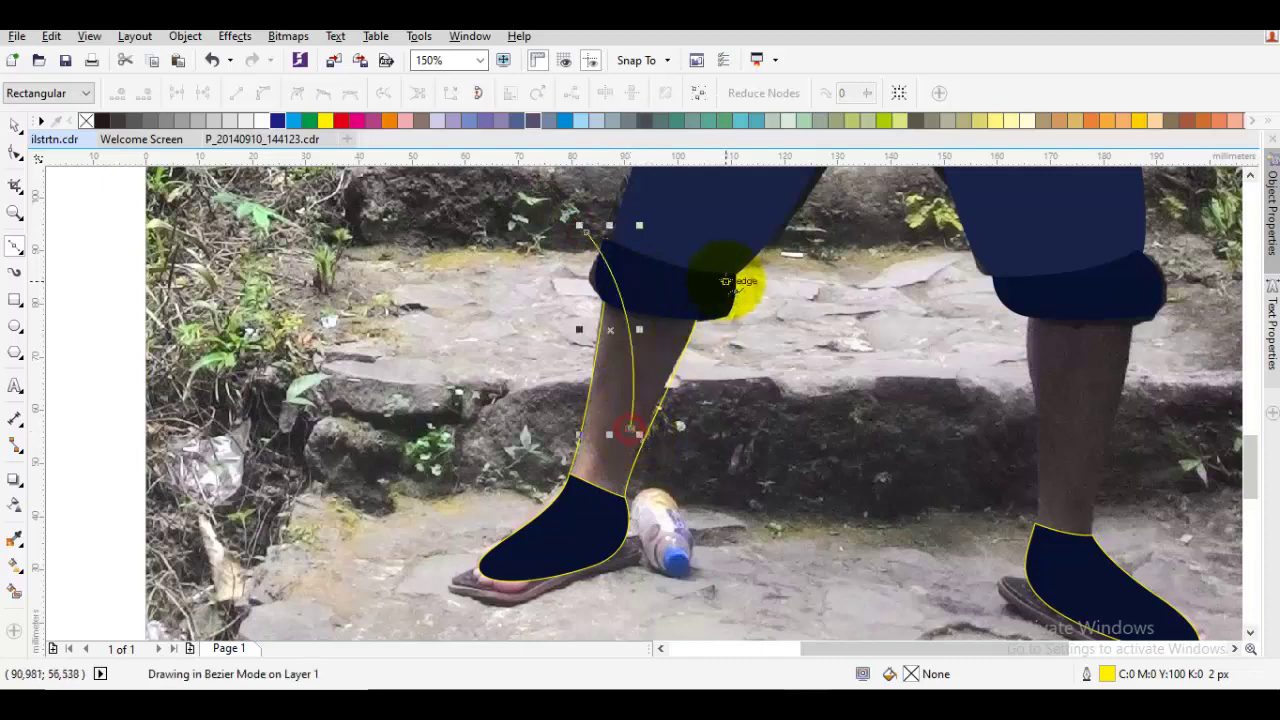
pyautogui.moveTo(728, 272); pyautogui.dragTo(721, 216)
pyautogui.click(587, 233)
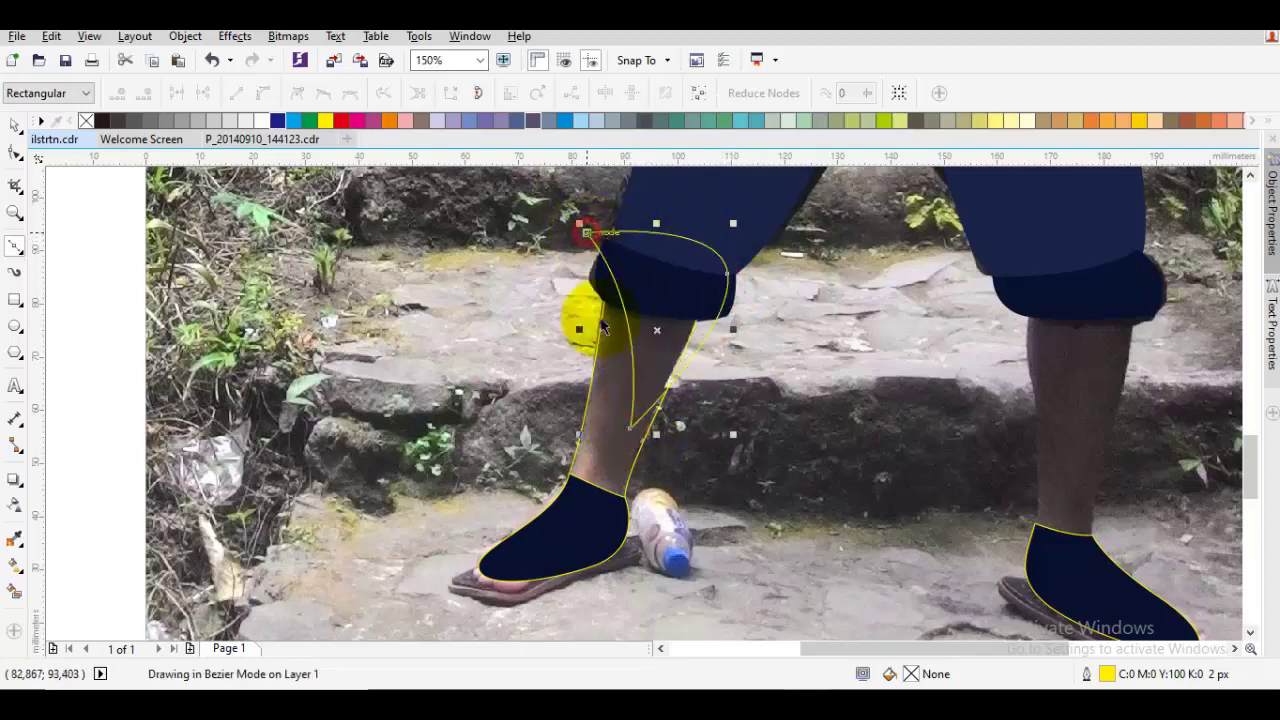
# Intersect the shadow shape with the leg outline and delete the original shadow shape
pyautogui.press('space')
pyautogui.keyDown('shift'); pyautogui.click(610, 364); pyautogui.keyUp('shift')
pyautogui.click(578, 93)
pyautogui.click(652, 246)
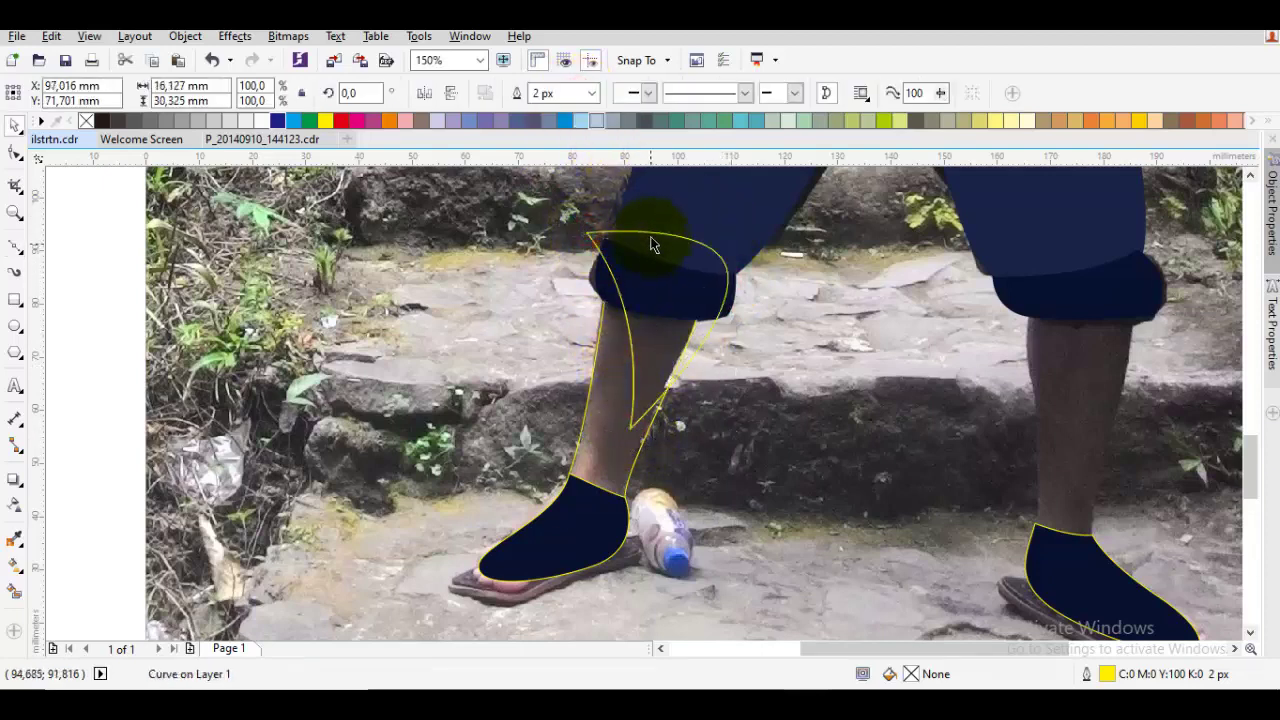
pyautogui.rightClick(653, 229)
pyautogui.click(703, 410)
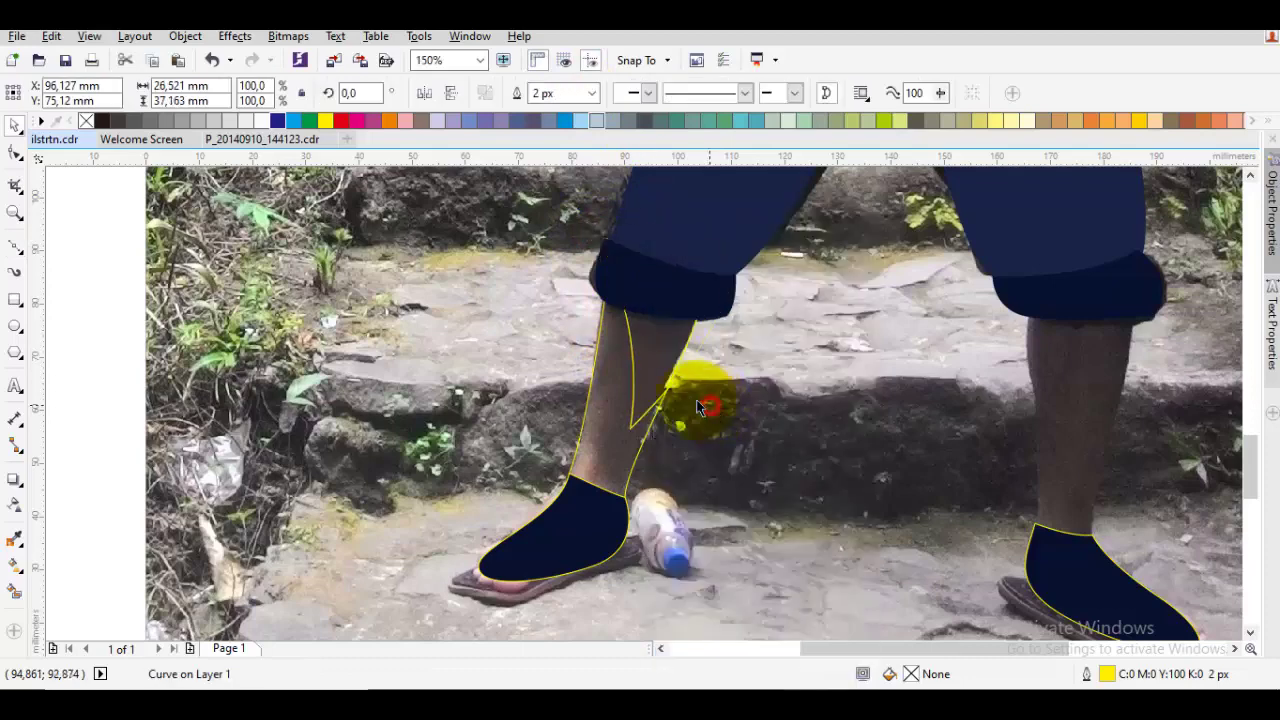
# Remove the extra node where the calf shadow meets the leg's outer edge
pyautogui.press('F10')
pyautogui.scroll(2, 668, 390)
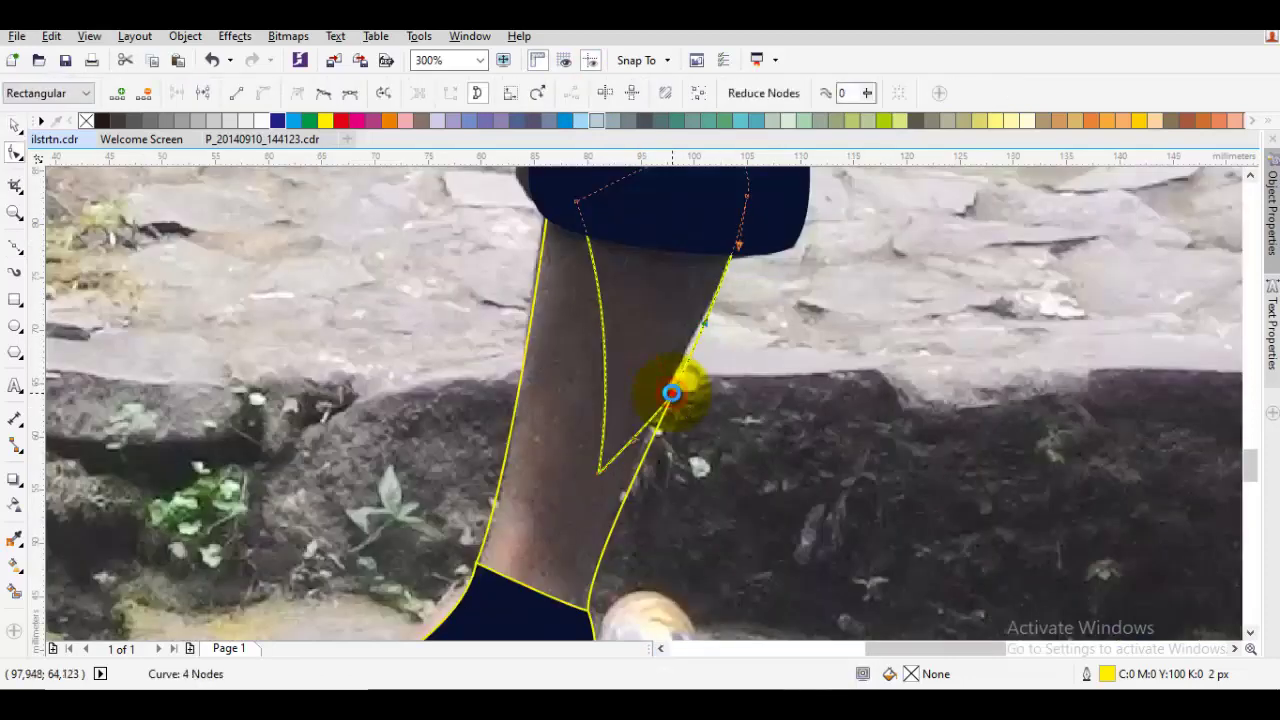
pyautogui.click(671, 393)
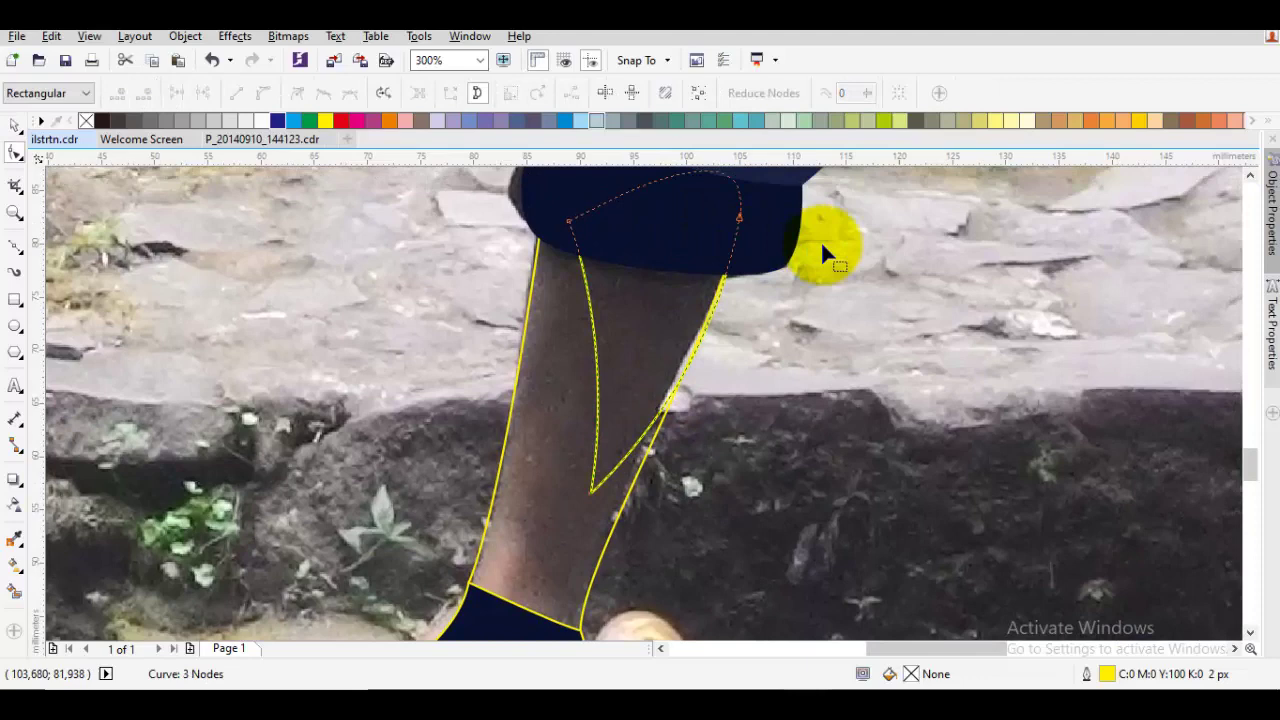
# Convert the calf shadow's selected nodes to cusp and reshape its outer curve to follow the leg's edge
pyautogui.rightClick(823, 245)
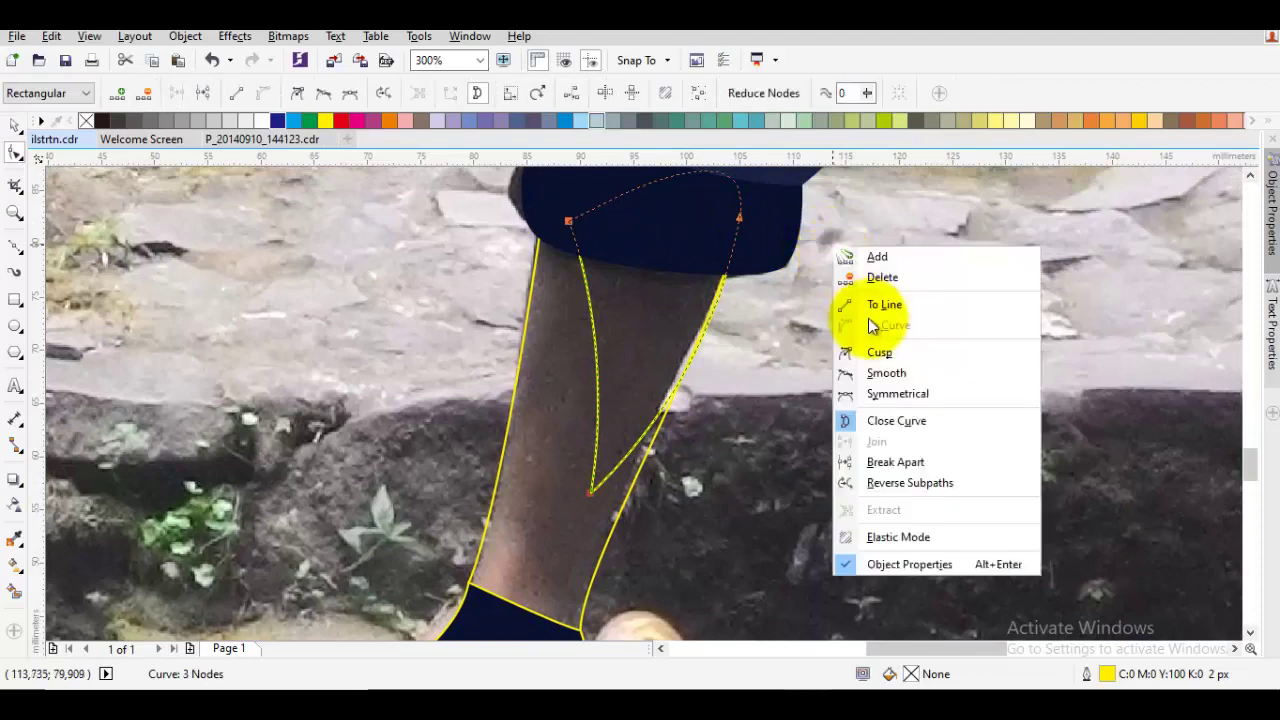
pyautogui.click(881, 347)
pyautogui.scroll(2, 757, 261)
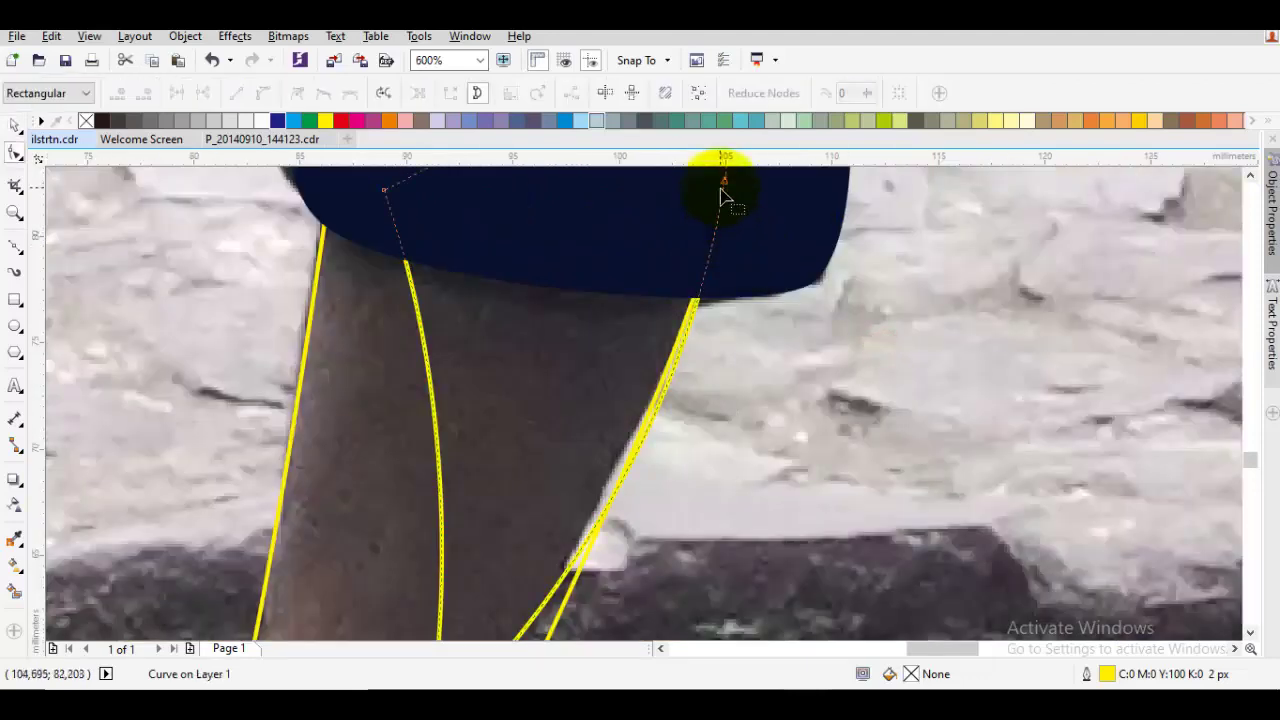
pyautogui.moveTo(727, 187); pyautogui.dragTo(737, 200)
pyautogui.scroll(-4, 766, 249)
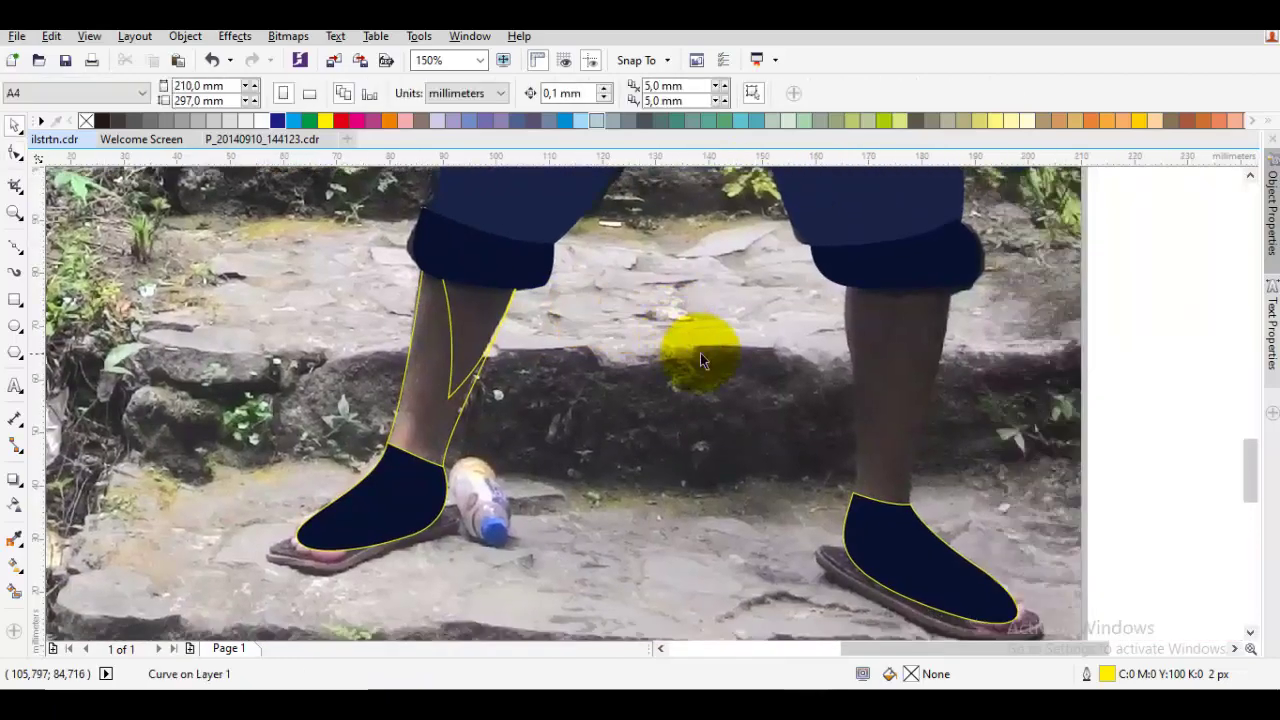
# Draw a closed outline about 21 by 63 mm around the other lower leg, overlapping the trouser cuff and the shoe
pyautogui.scroll(2, 734, 252)
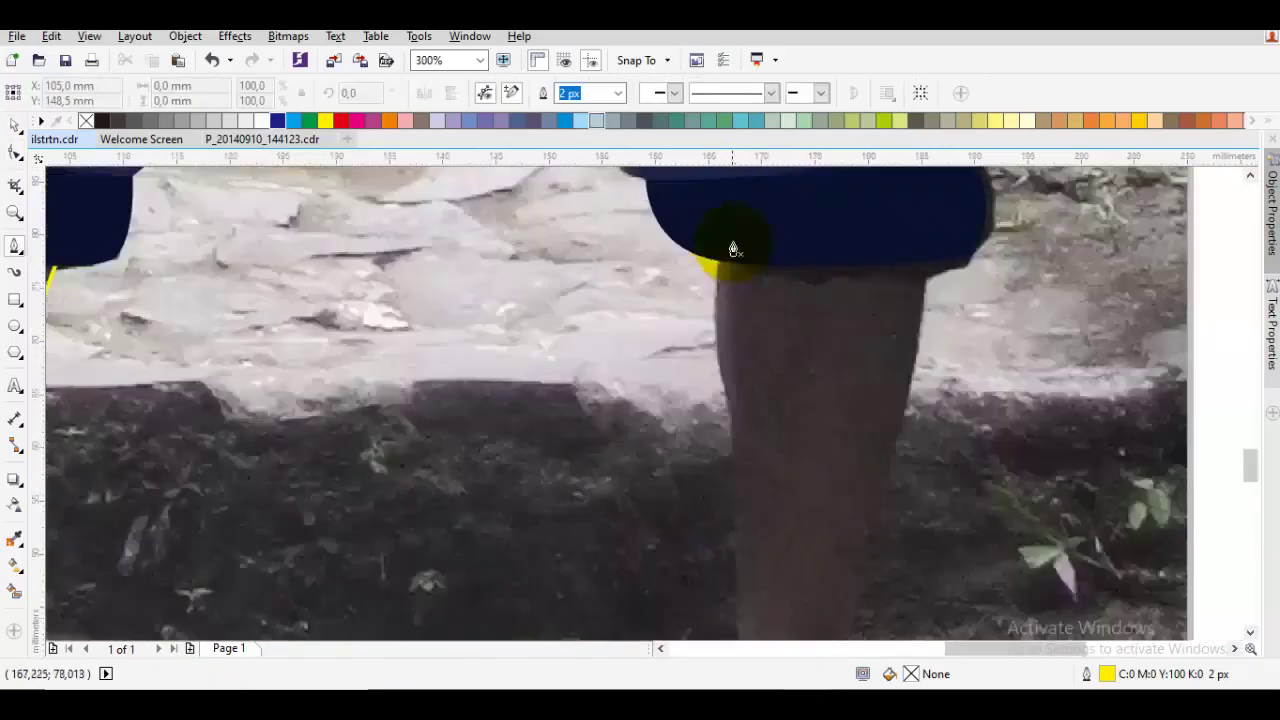
pyautogui.scroll(-2, 723, 320)
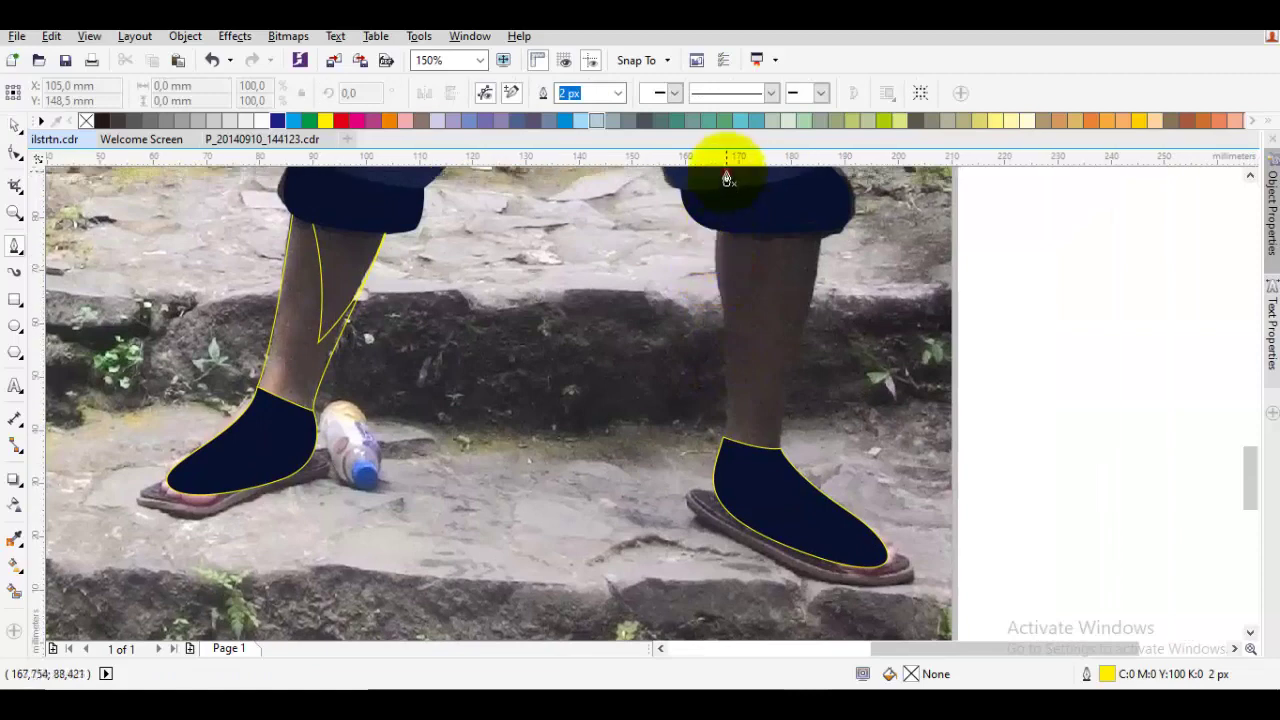
pyautogui.moveTo(727, 178); pyautogui.dragTo(692, 238)
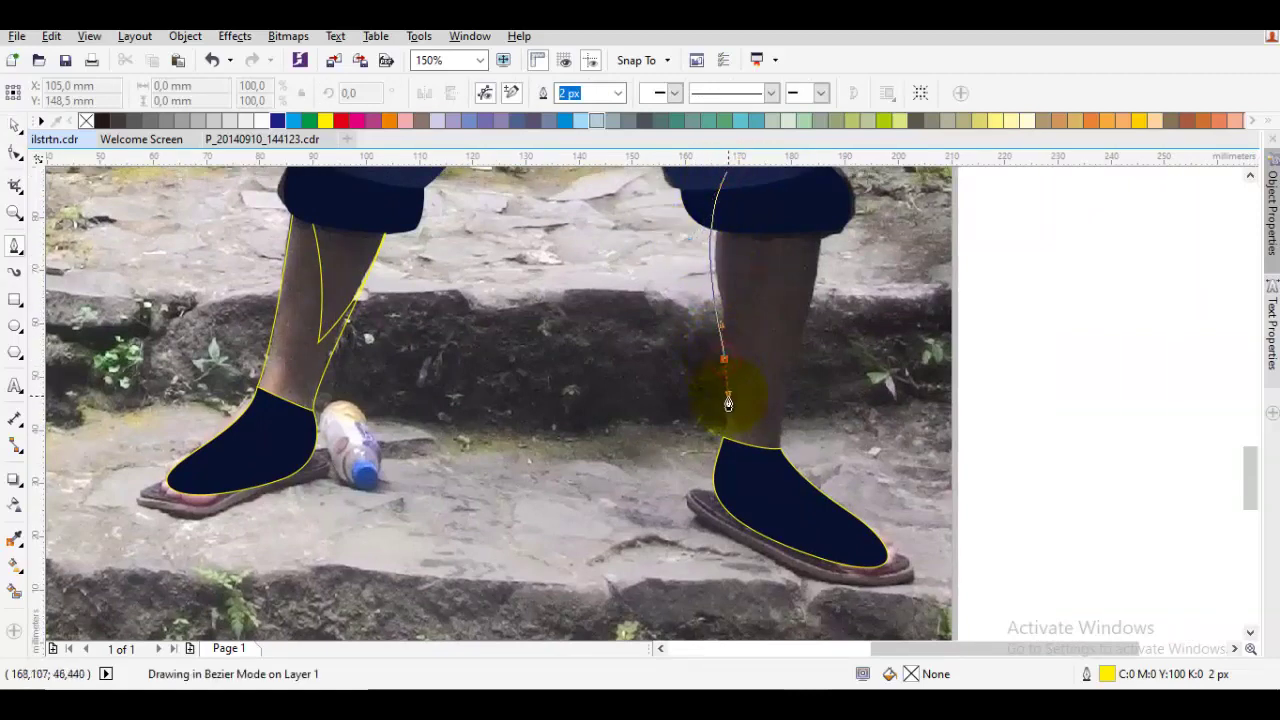
pyautogui.click(723, 437)
pyautogui.click(754, 480)
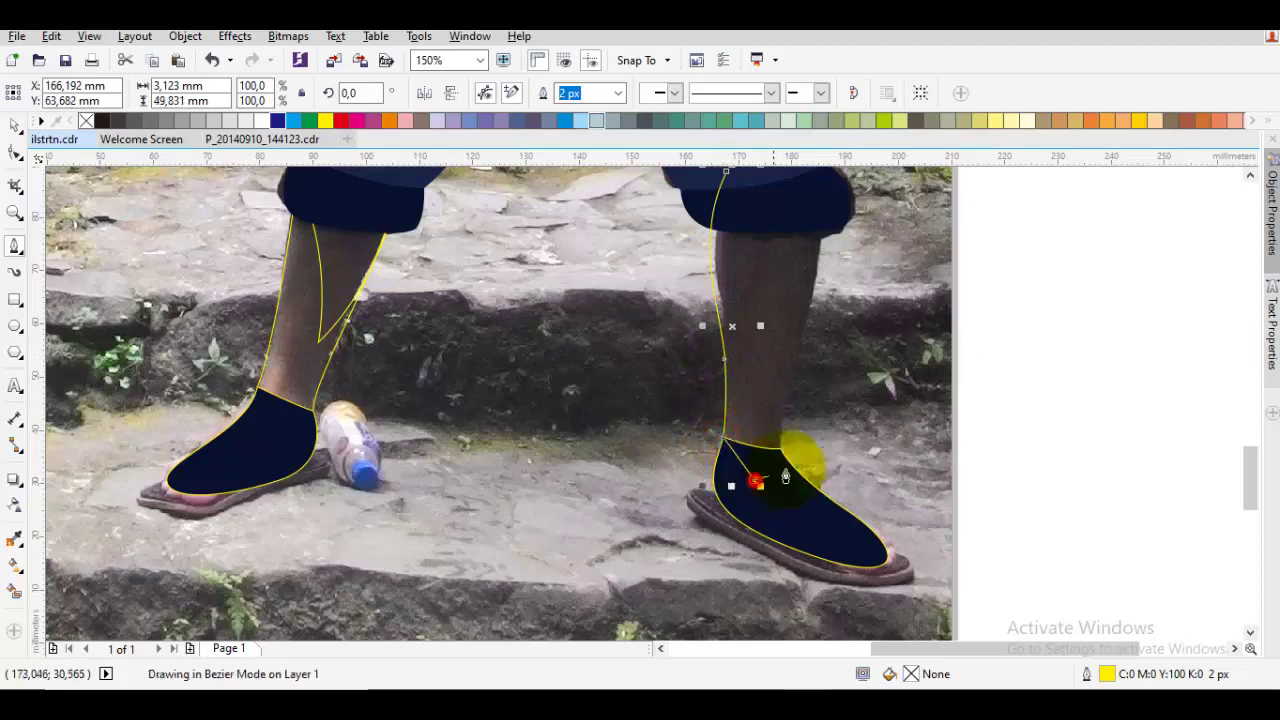
pyautogui.moveTo(781, 452); pyautogui.dragTo(788, 365)
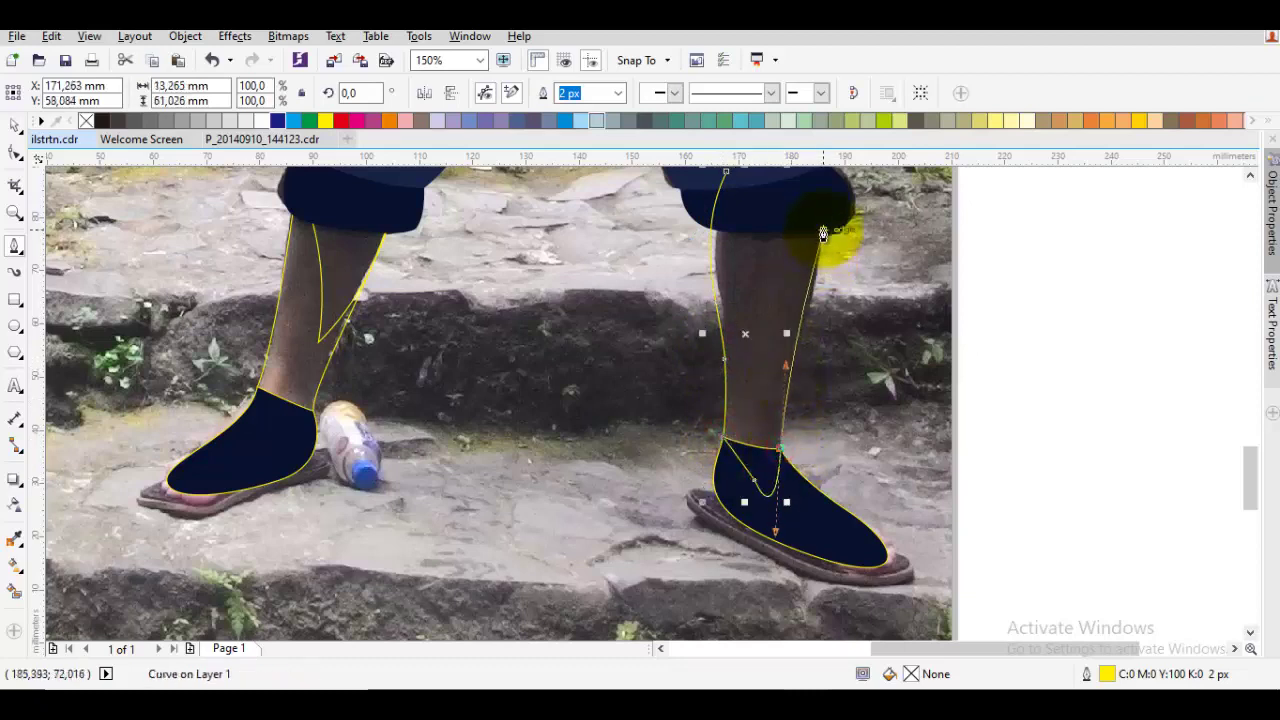
pyautogui.moveTo(823, 222); pyautogui.dragTo(784, 320)
pyautogui.moveTo(688, 270); pyautogui.dragTo(866, 224)
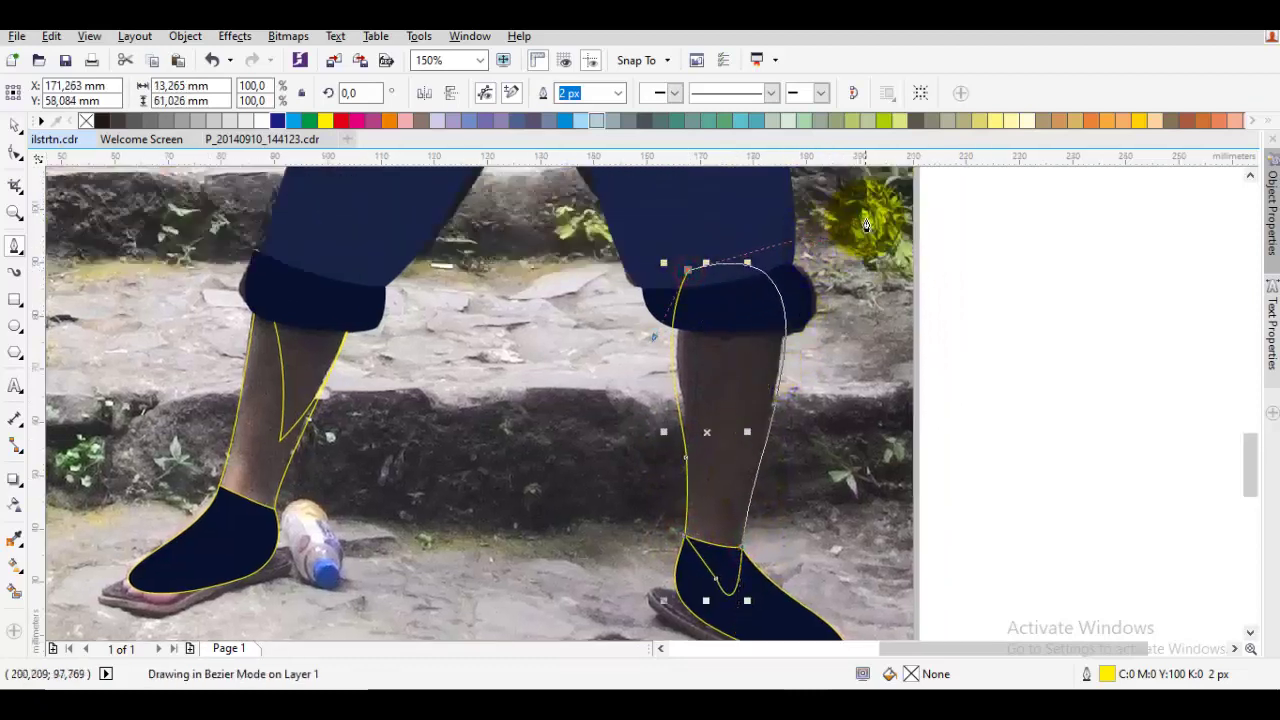
# Weld the new leg outline to the first leg's outline so both sit behind the cuffs and shoes
pyautogui.press('space')
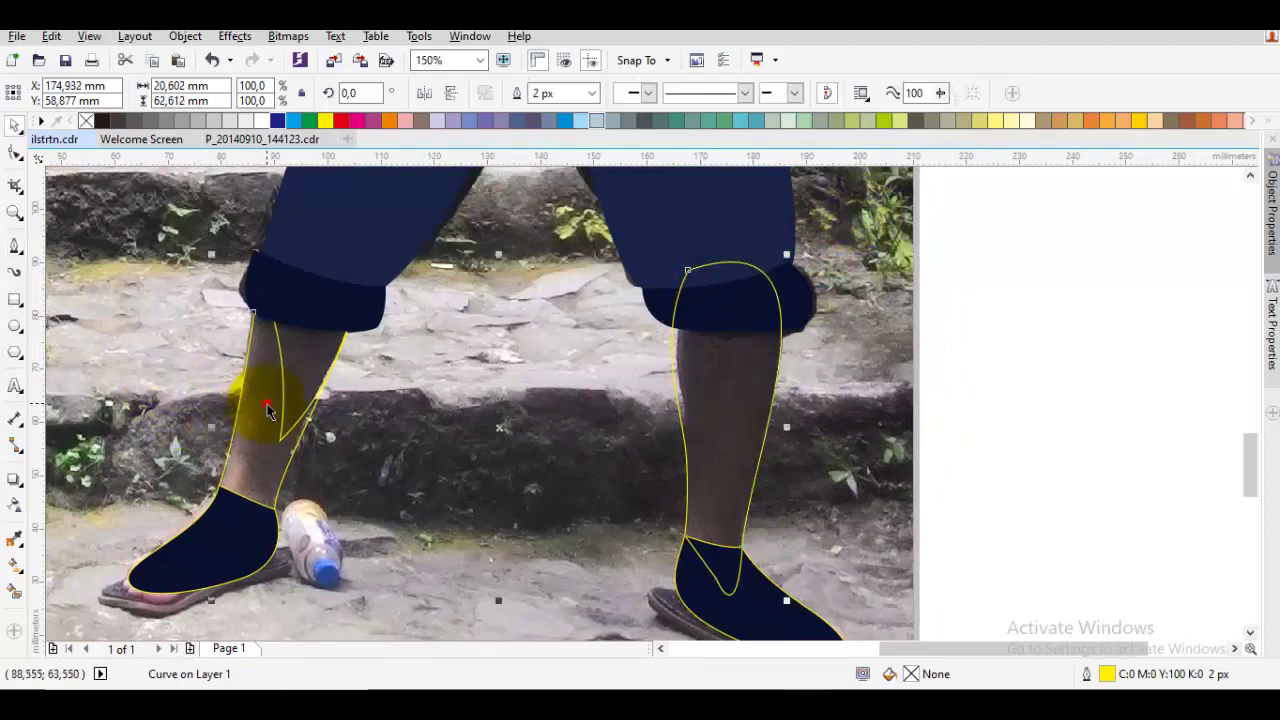
pyautogui.keyDown('shift'); pyautogui.click(265, 403); pyautogui.keyUp('shift')
pyautogui.click(517, 93)
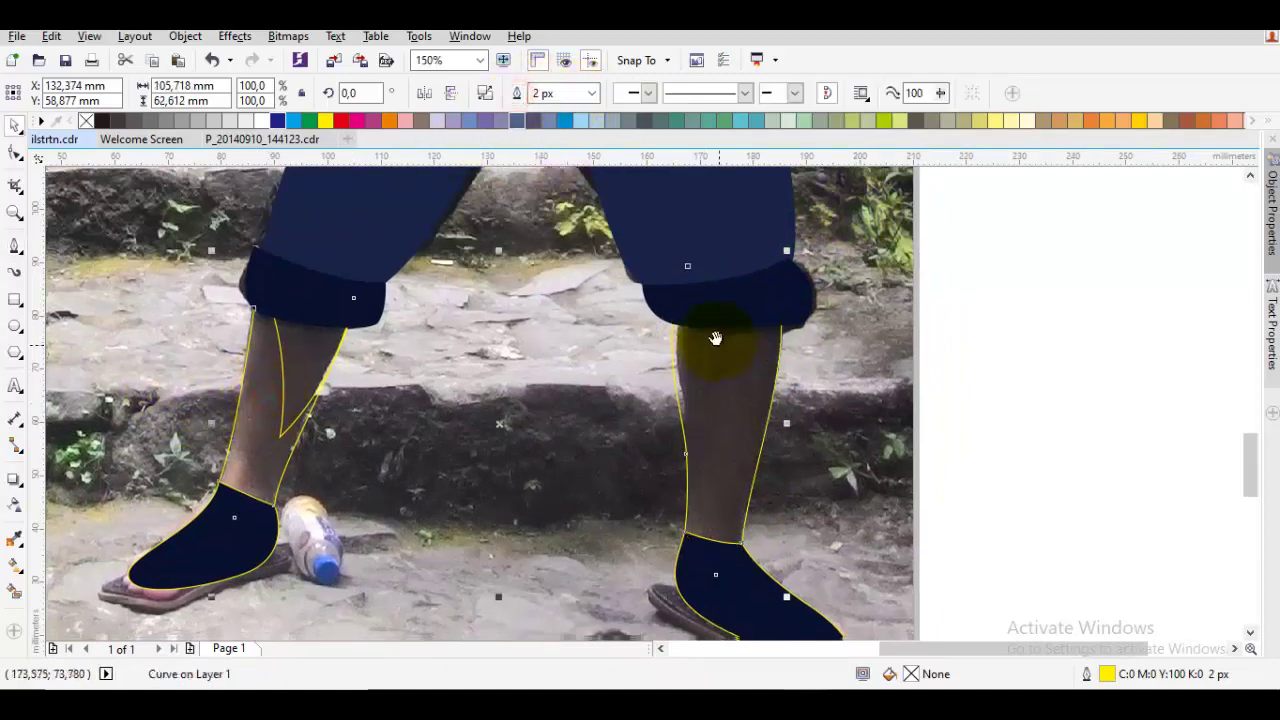
pyautogui.press('Escape')
# Draw a closed, pointed shadow shape about 49 mm tall on the second leg's calf and weld it to the first calf shadow
pyautogui.press('F10')
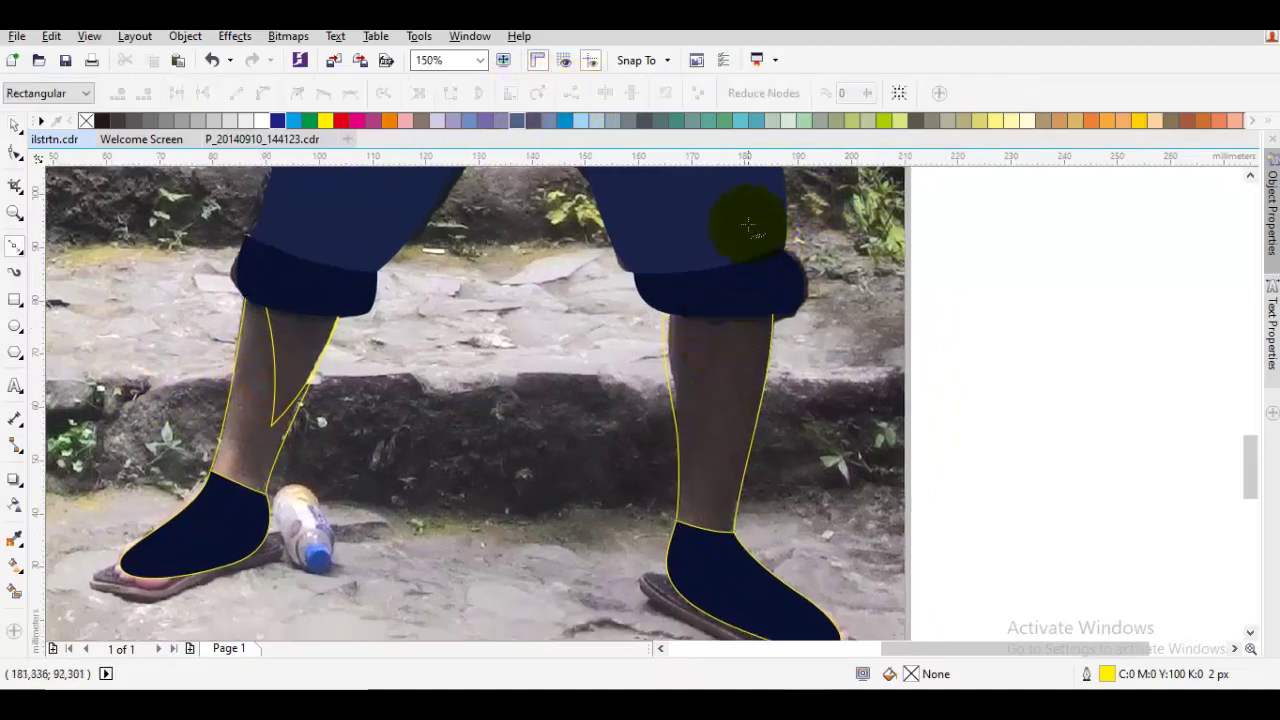
pyautogui.moveTo(751, 212); pyautogui.dragTo(795, 312)
pyautogui.moveTo(703, 476); pyautogui.dragTo(690, 199)
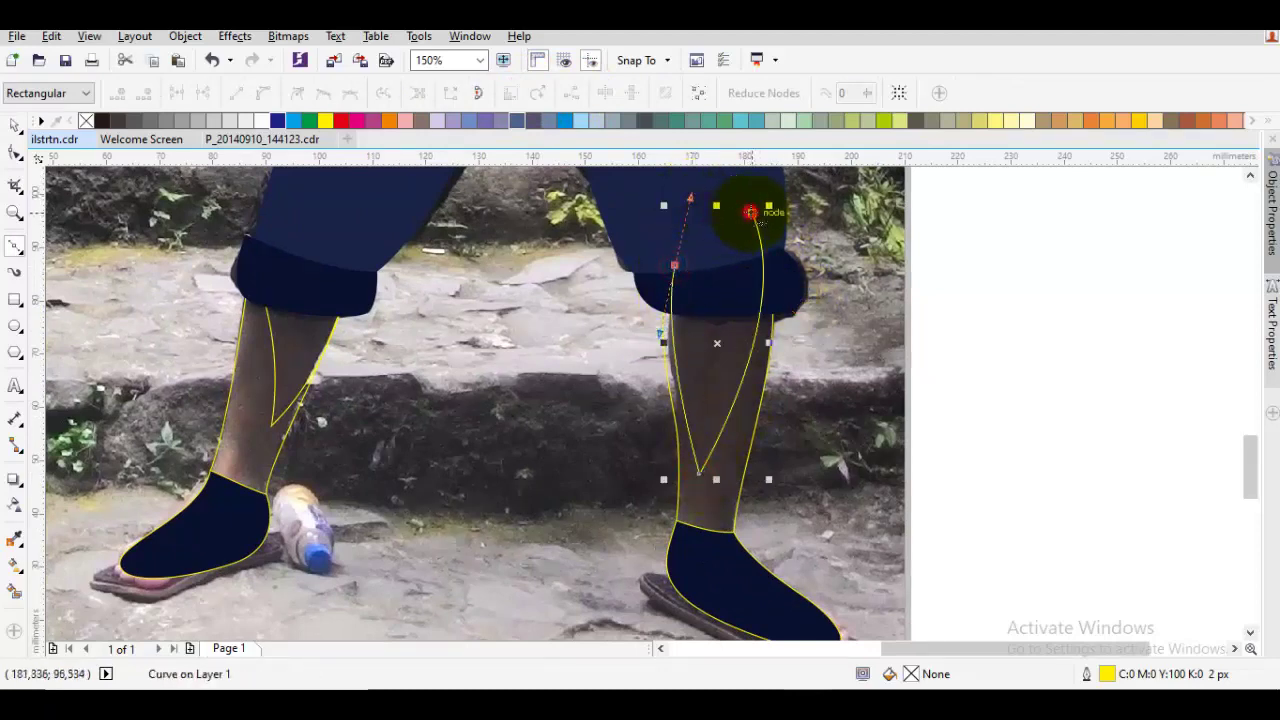
pyautogui.click(751, 212)
pyautogui.press('space')
pyautogui.keyDown('shift'); pyautogui.click(287, 357); pyautogui.keyUp('shift')
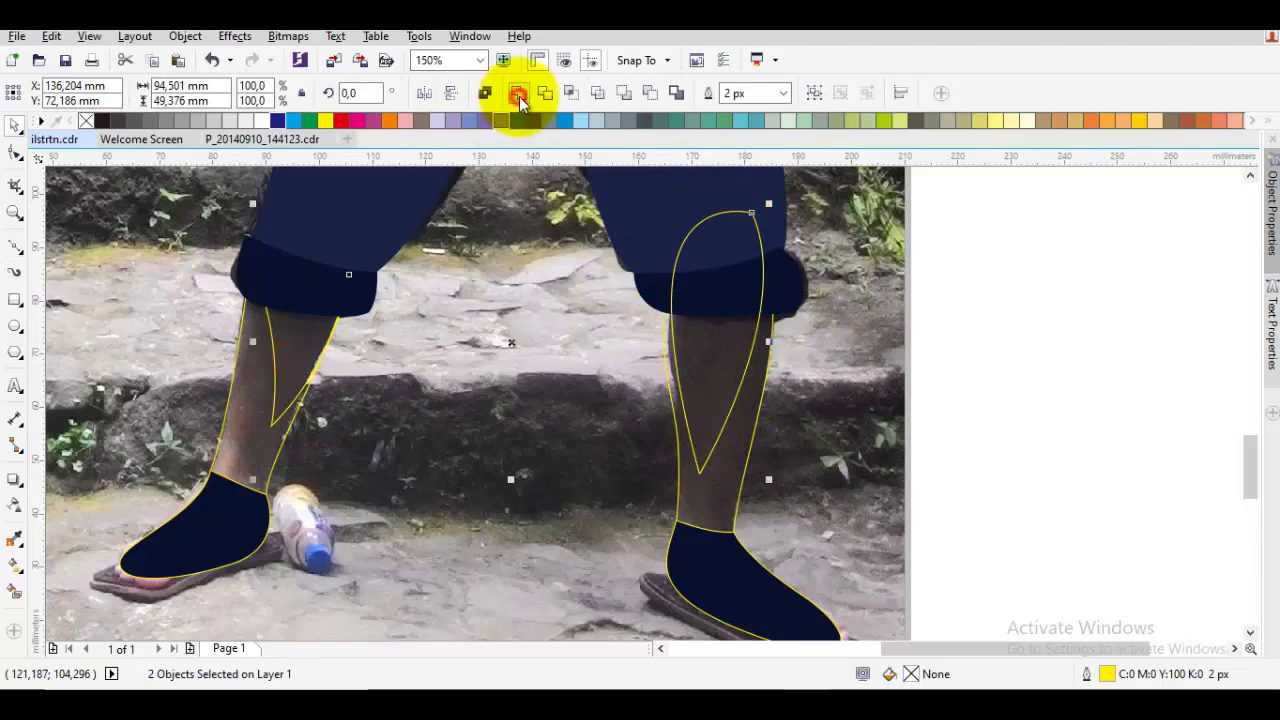
pyautogui.click(518, 95)
# Draw a small closed shape about 9 by 8 mm with a curved lower edge beneath the first leg's cuff
pyautogui.press('F10')
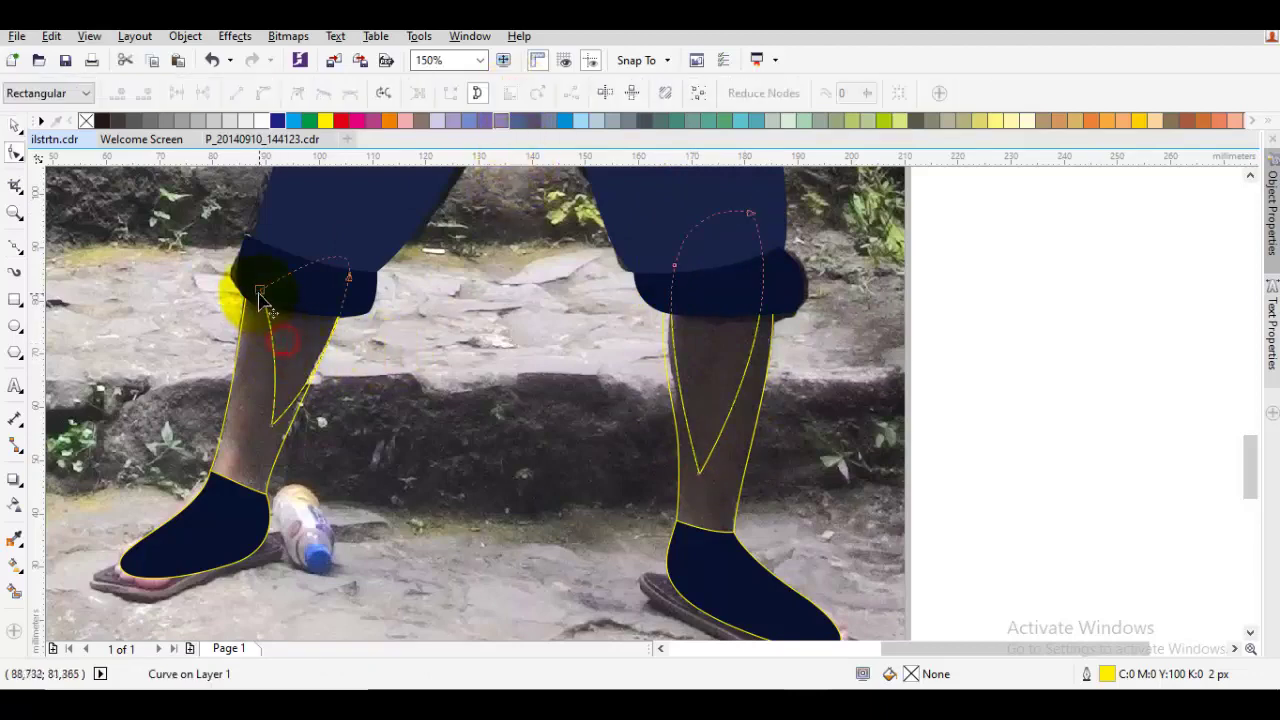
pyautogui.click(255, 289)
pyautogui.scroll(2, 297, 373)
pyautogui.moveTo(268, 316); pyautogui.dragTo(306, 308)
pyautogui.press('p')
pyautogui.moveTo(353, 333); pyautogui.dragTo(272, 318)
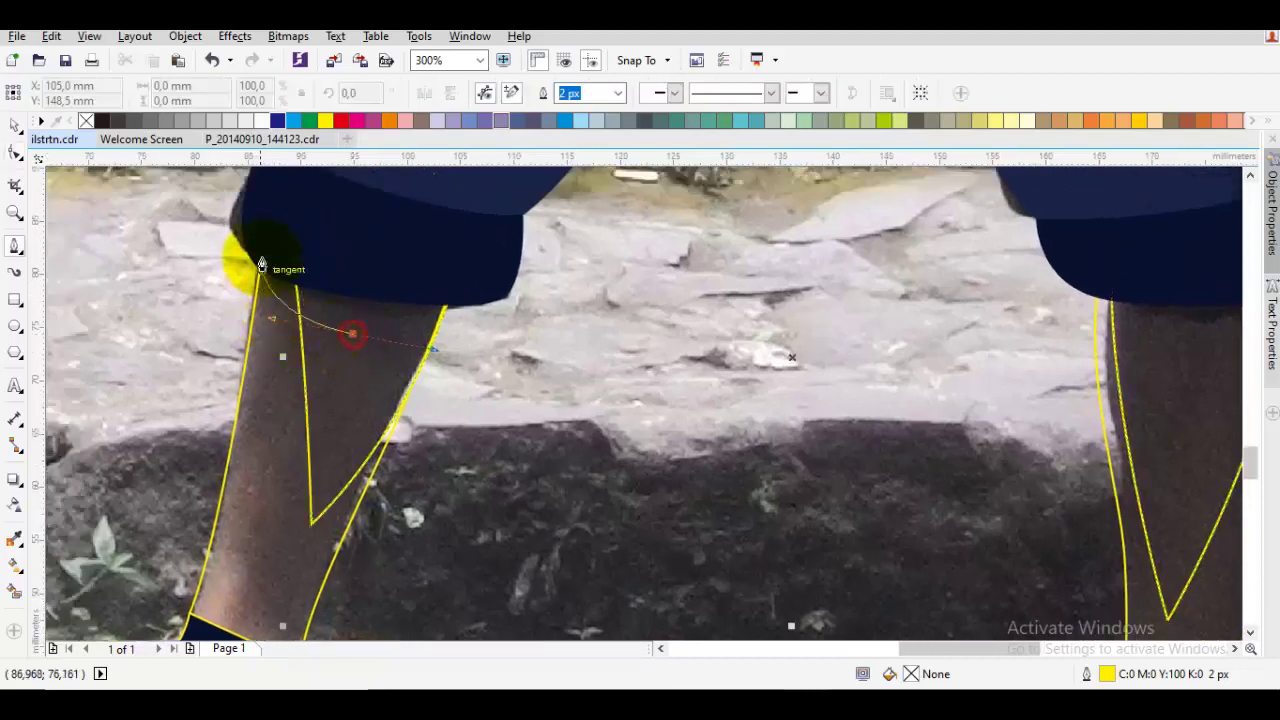
pyautogui.moveTo(258, 248); pyautogui.dragTo(354, 247)
pyautogui.doubleClick(342, 341)
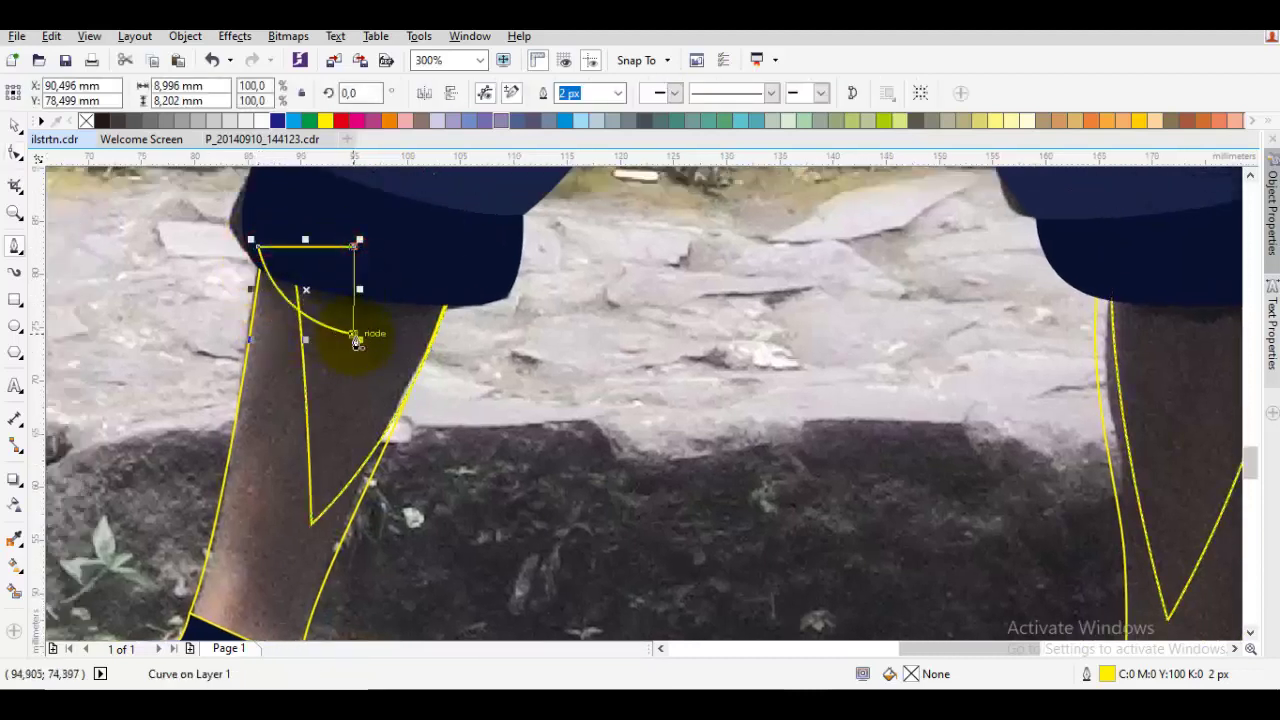
# Weld the small shape under the cuff to the calf shadows
pyautogui.press('space')
pyautogui.keyDown('shift'); pyautogui.click(342, 402); pyautogui.keyUp('shift')
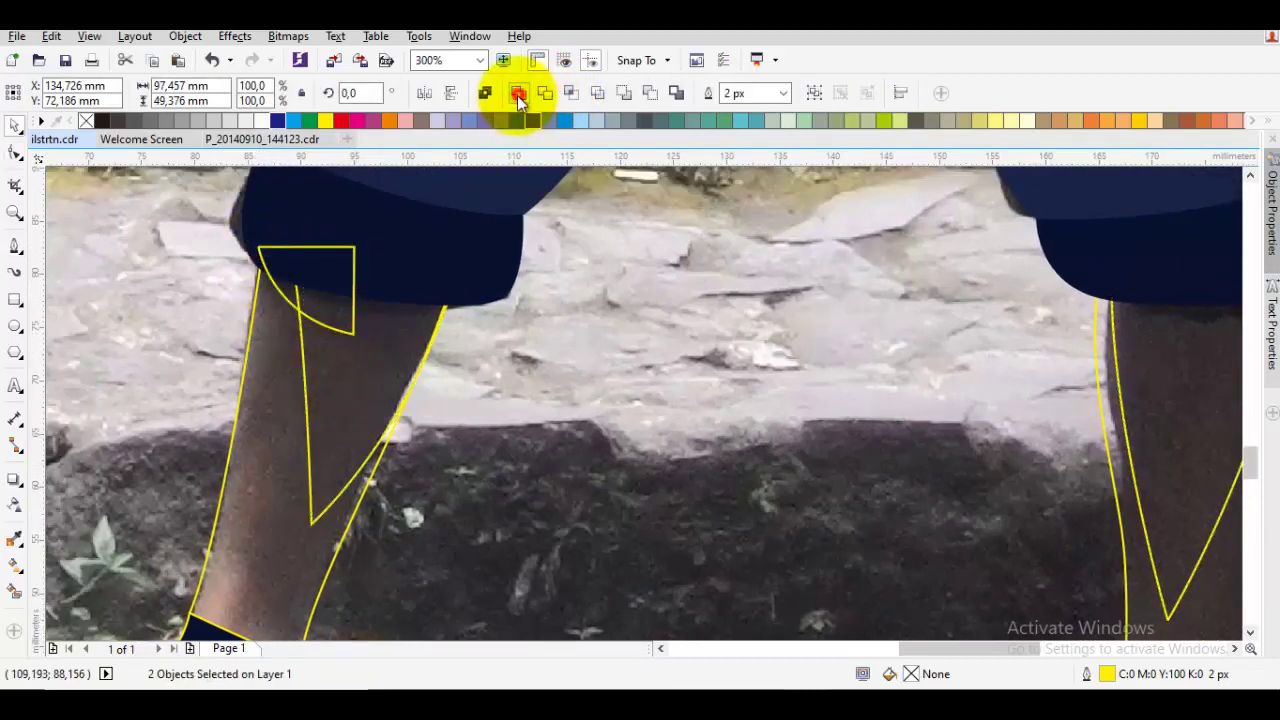
pyautogui.click(517, 95)
pyautogui.scroll(-6, 515, 293)
pyautogui.press('Escape')
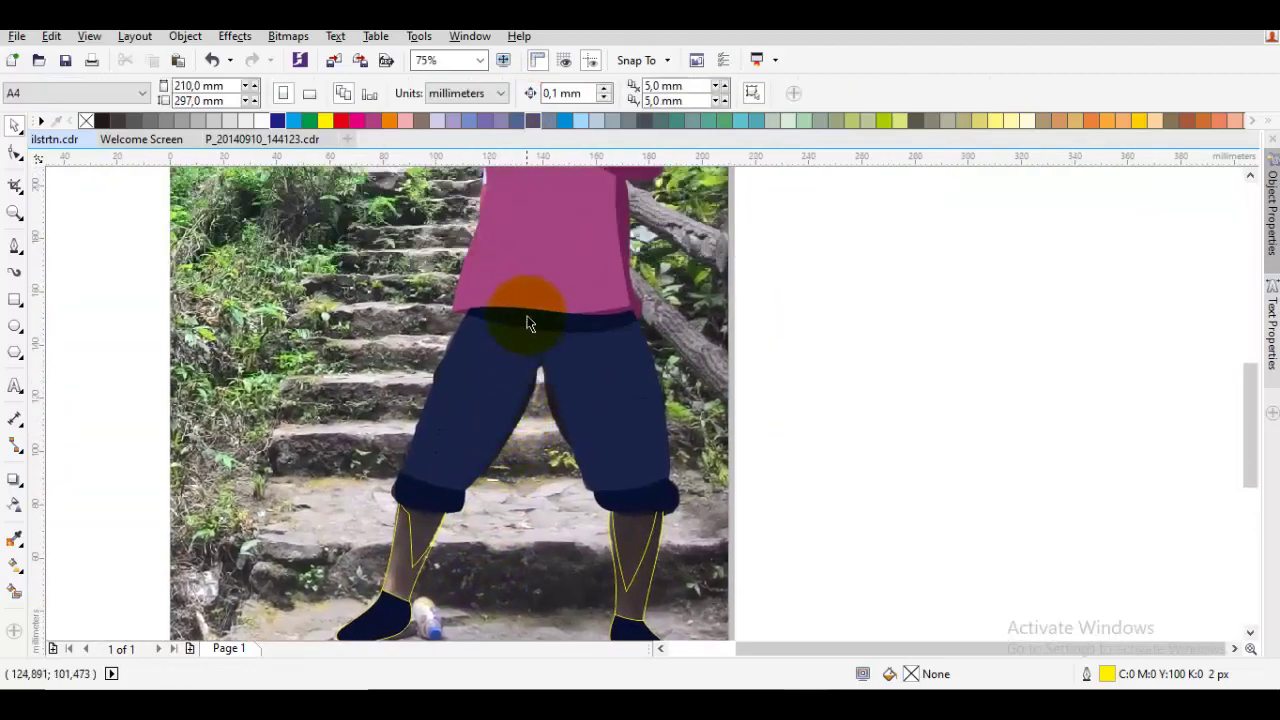
# Sample the face's Sand colour (C0 M20 Y40 K0) and fill the lower legs with it
pyautogui.press('i')
pyautogui.click(537, 256)
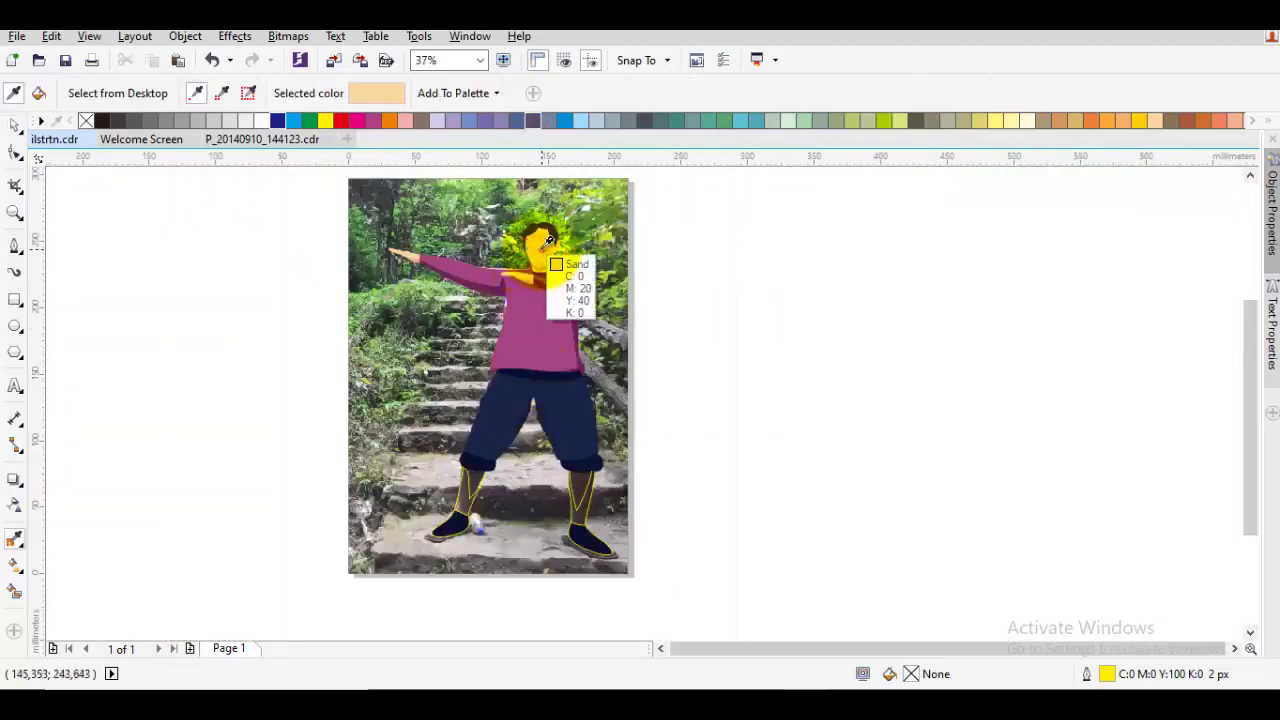
pyautogui.scroll(2, 476, 478)
pyautogui.scroll(-1, 440, 519)
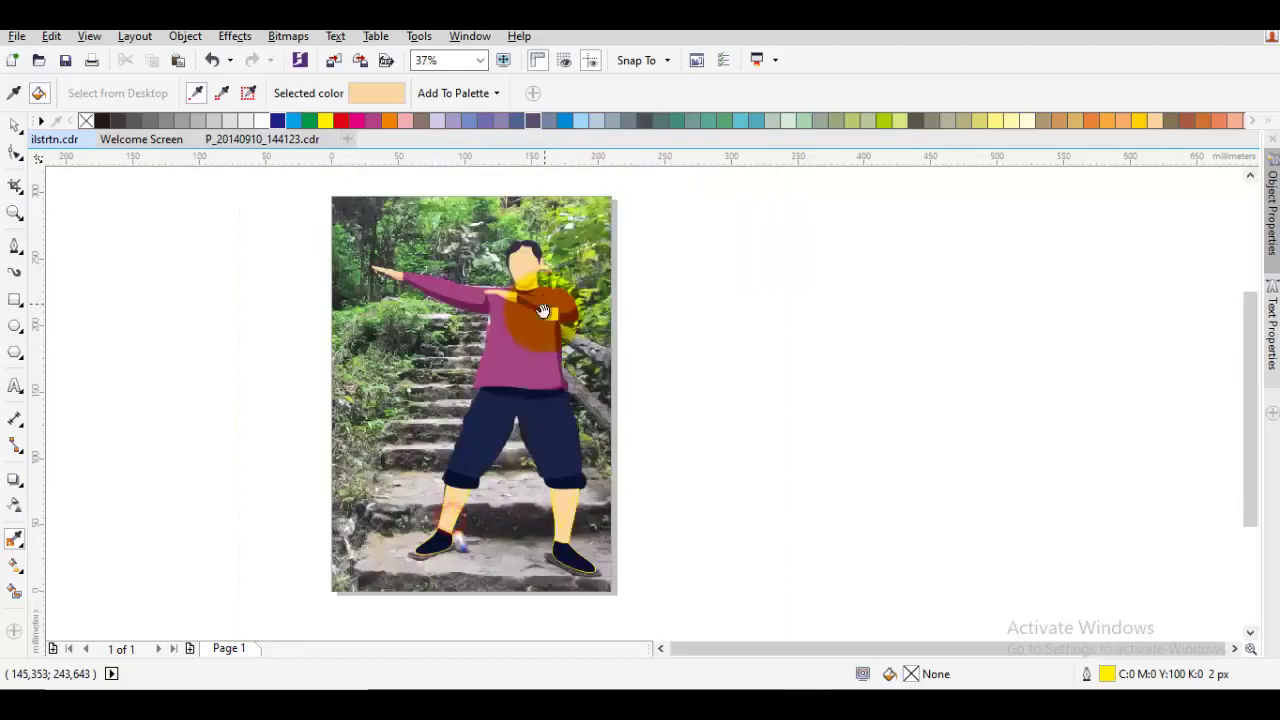
# Sample the darker skin-shadow tone and fill the calf shadows with it
pyautogui.scroll(1, 512, 358)
pyautogui.scroll(-1, 498, 365)
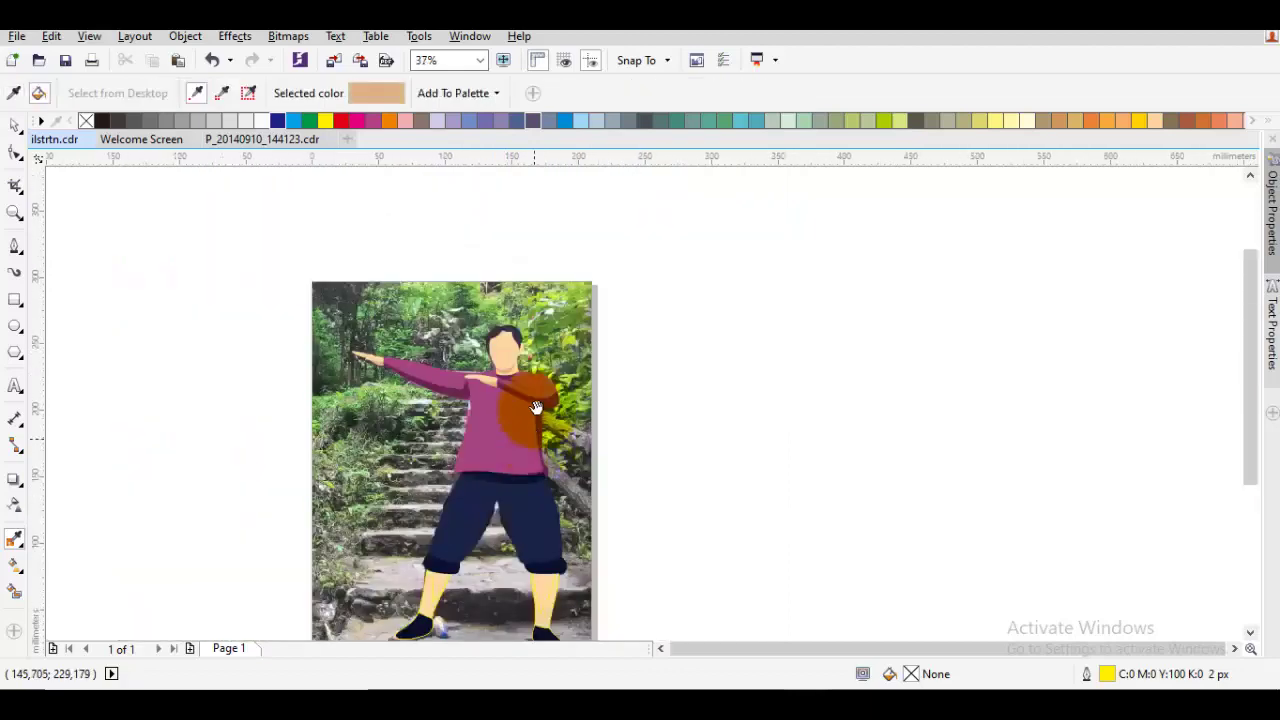
pyautogui.scroll(2, 500, 457)
pyautogui.click(644, 451)
pyautogui.press('space')
# Place a copy of all the traced shapes beside the photo and remove the outlines from the copy
pyautogui.scroll(-2, 650, 455)
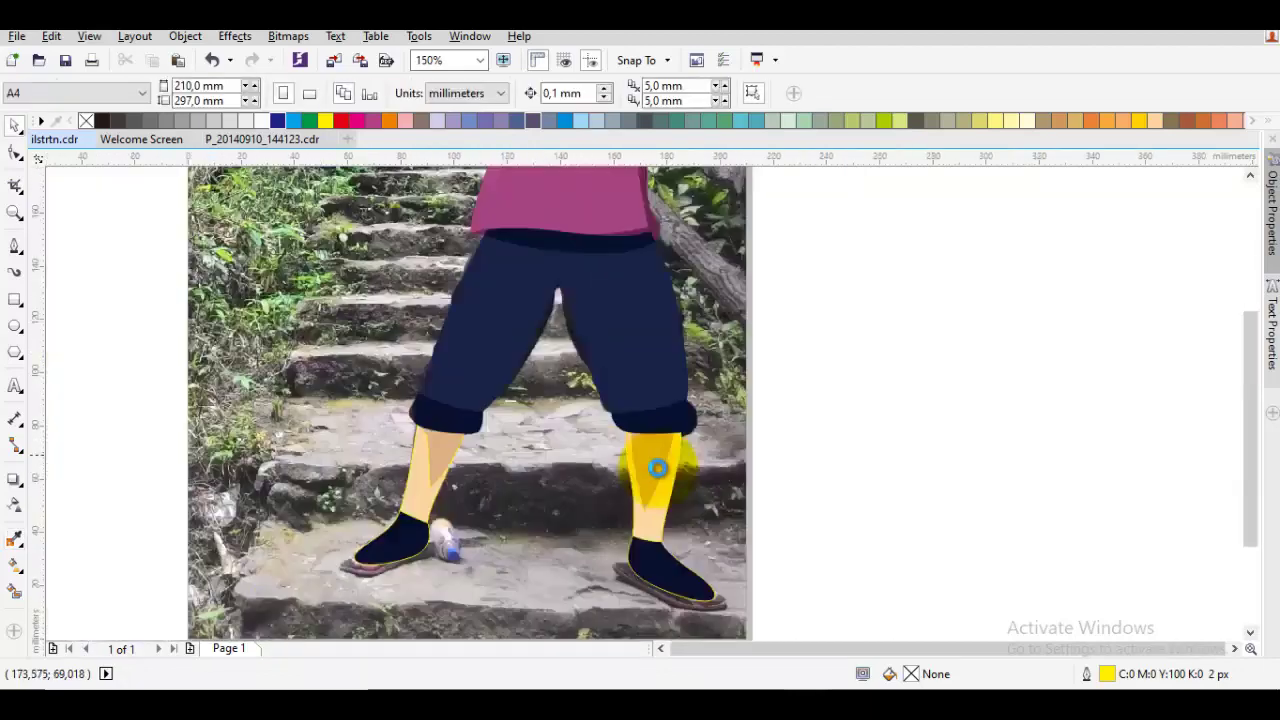
pyautogui.moveTo(449, 240); pyautogui.dragTo(404, 200)
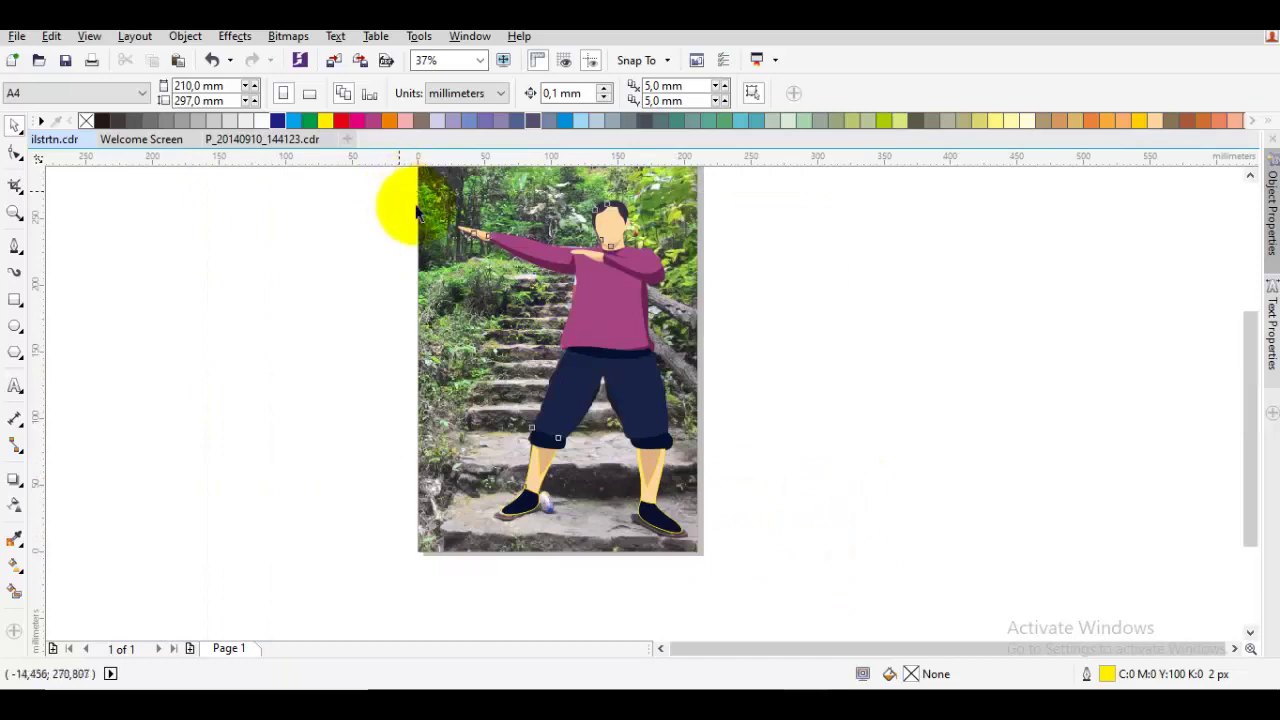
pyautogui.moveTo(715, 348); pyautogui.dragTo(514, 380)
pyautogui.moveTo(430, 377); pyautogui.dragTo(843, 372)
pyautogui.rightClick(843, 372)
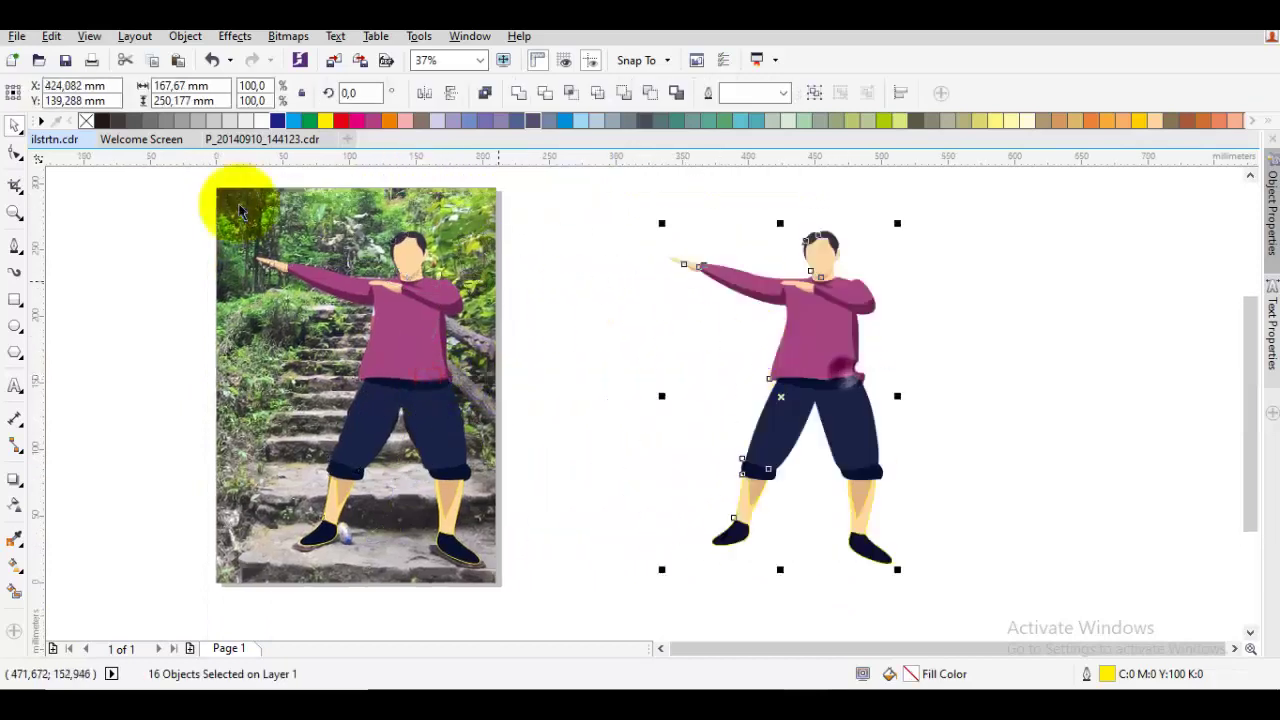
pyautogui.moveTo(743, 314); pyautogui.dragTo(563, 306)
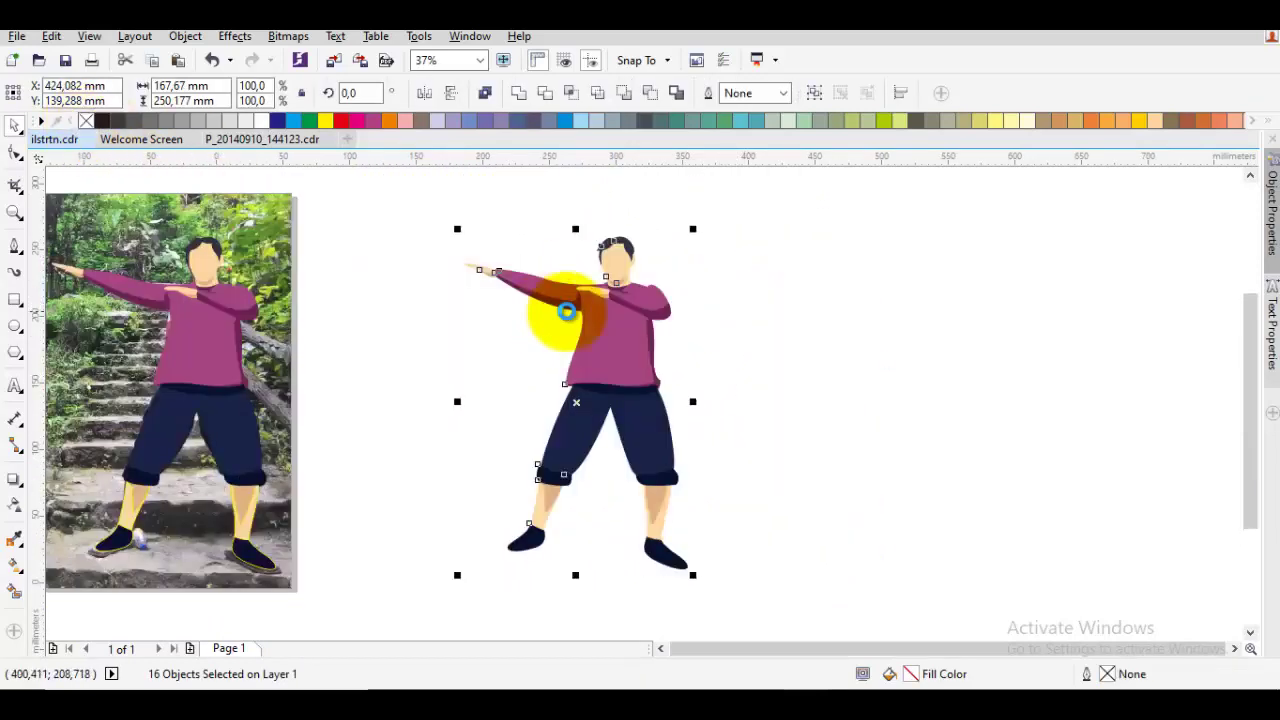
pyautogui.click(729, 343)
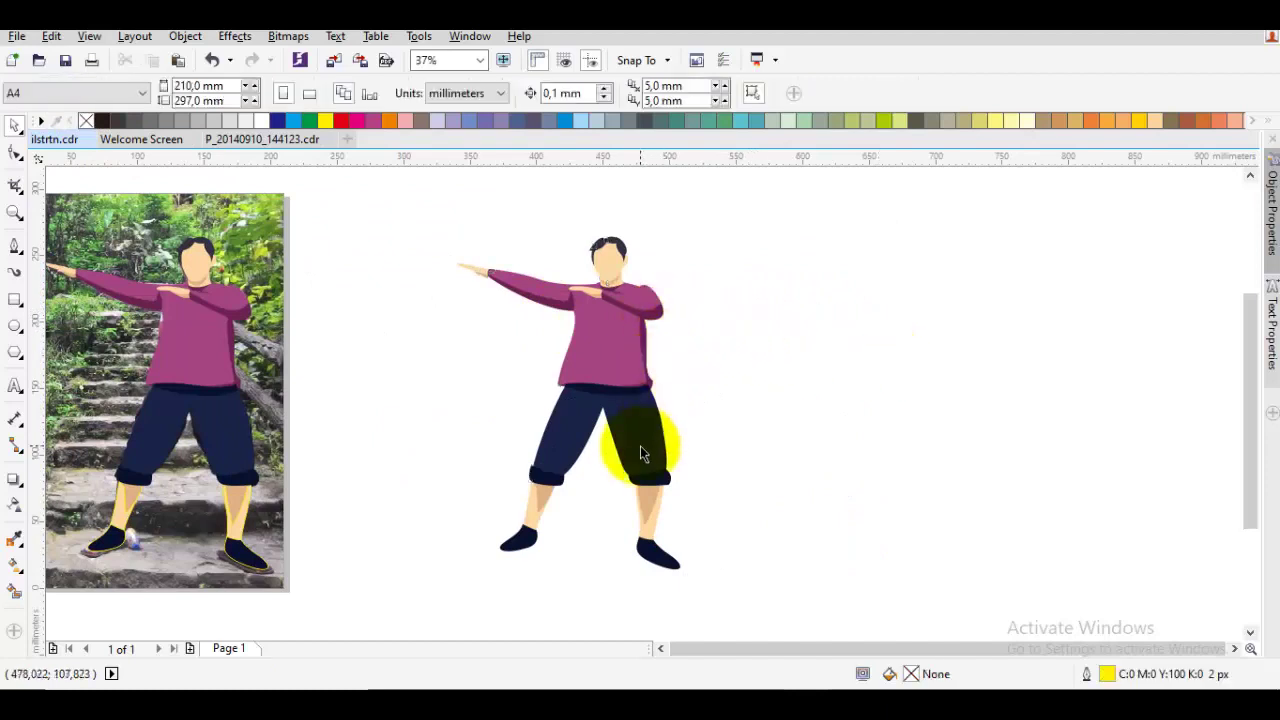
# Examine the copied figure up close and as a whole, from the head down to the shoes
pyautogui.scroll(2, 624, 310)
pyautogui.click(595, 222)
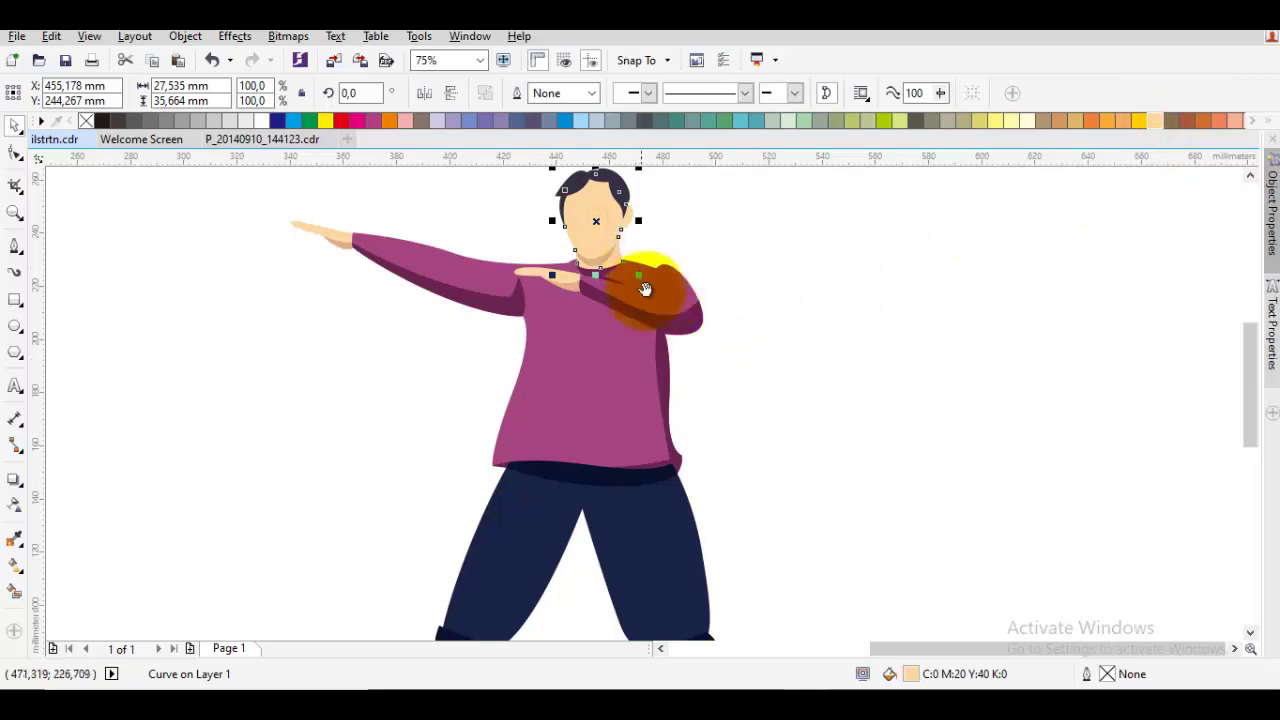
pyautogui.scroll(-2, 805, 345)
pyautogui.scroll(-1, 815, 418)
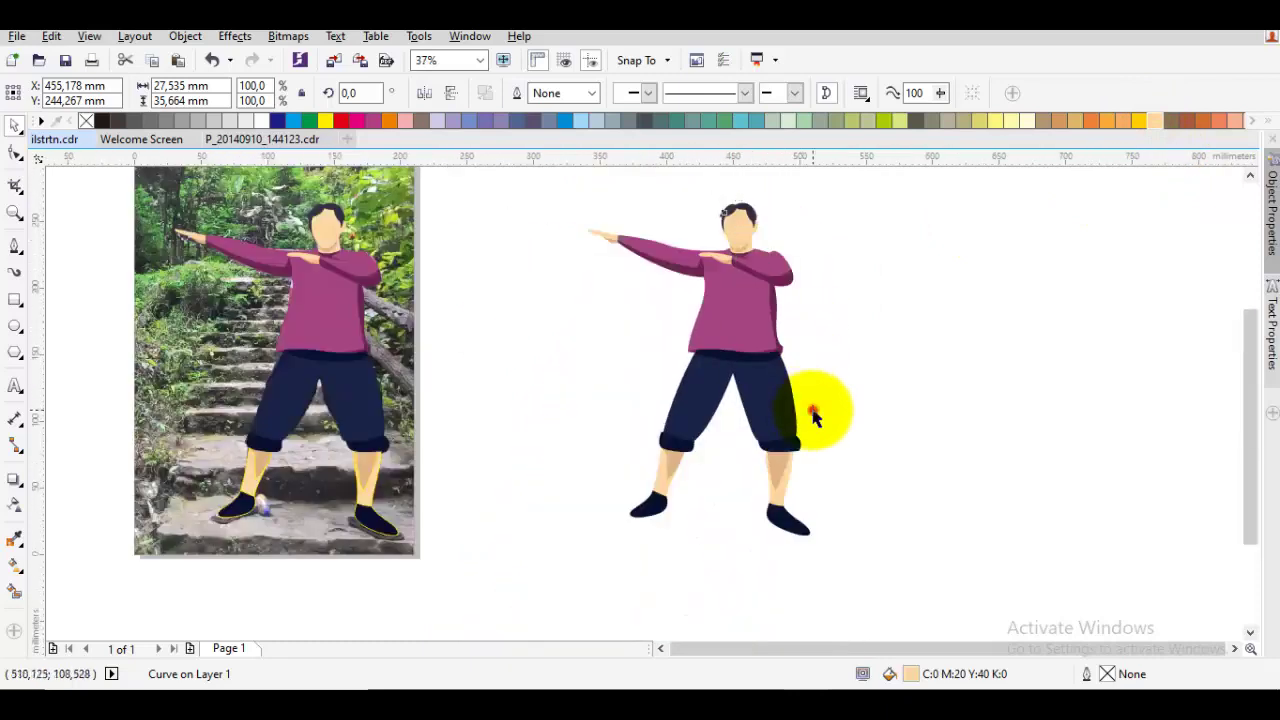
pyautogui.click(815, 418)
pyautogui.scroll(1, 818, 465)
pyautogui.scroll(-1, 823, 466)
pyautogui.scroll(1, 800, 495)
pyautogui.scroll(-1, 785, 530)
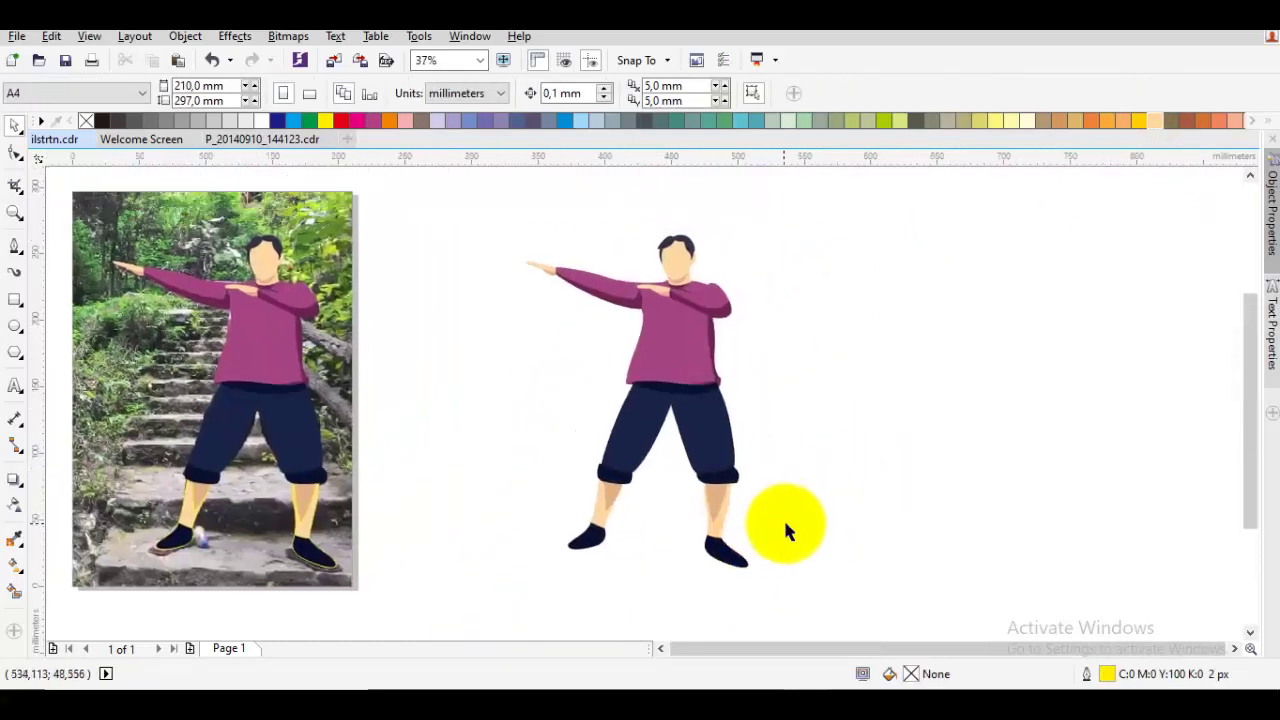
# Draw a closed, wavy ground-shadow shape about 212 by 39 mm across the copied figure's feet
pyautogui.moveTo(788, 508); pyautogui.dragTo(813, 475)
pyautogui.press('F5')
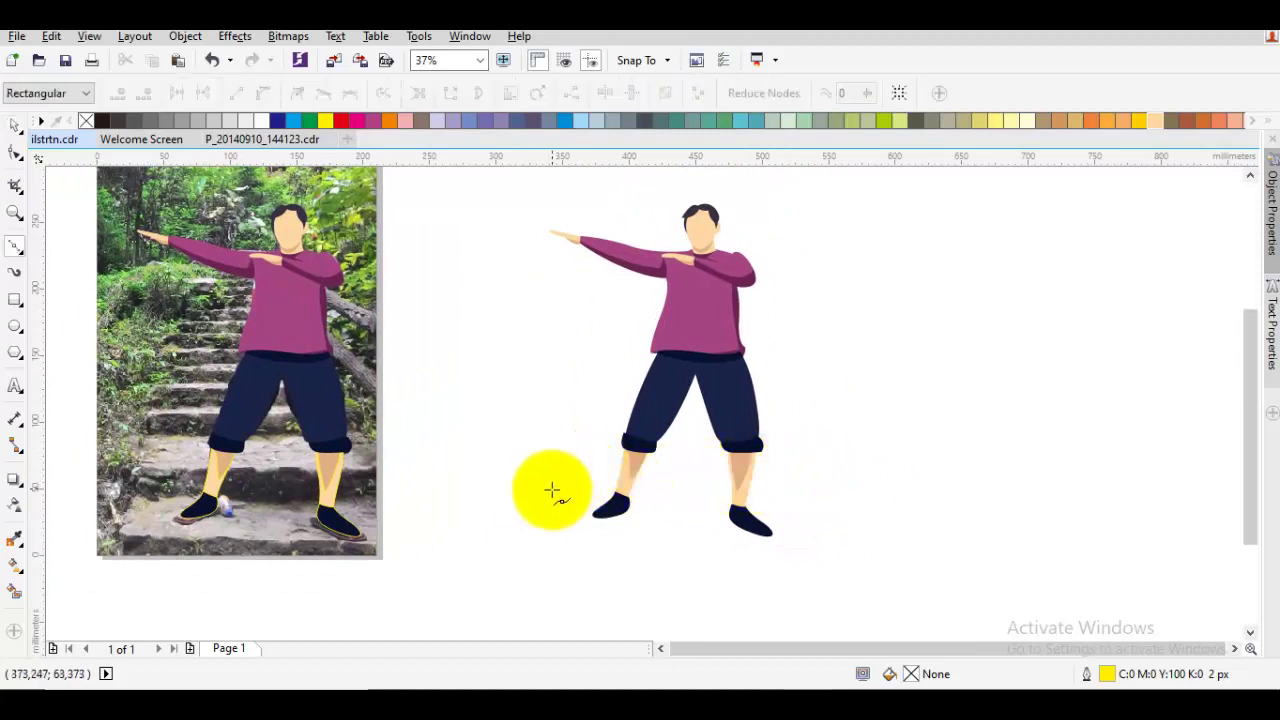
pyautogui.moveTo(530, 498); pyautogui.dragTo(566, 500)
pyautogui.moveTo(773, 507); pyautogui.dragTo(825, 540)
pyautogui.click(675, 547)
pyautogui.moveTo(699, 542); pyautogui.dragTo(588, 581)
pyautogui.click(263, 175)
# Fill the ground shadow with 60% black, remove its outline and send it to the back of the layer
pyautogui.click(166, 123)
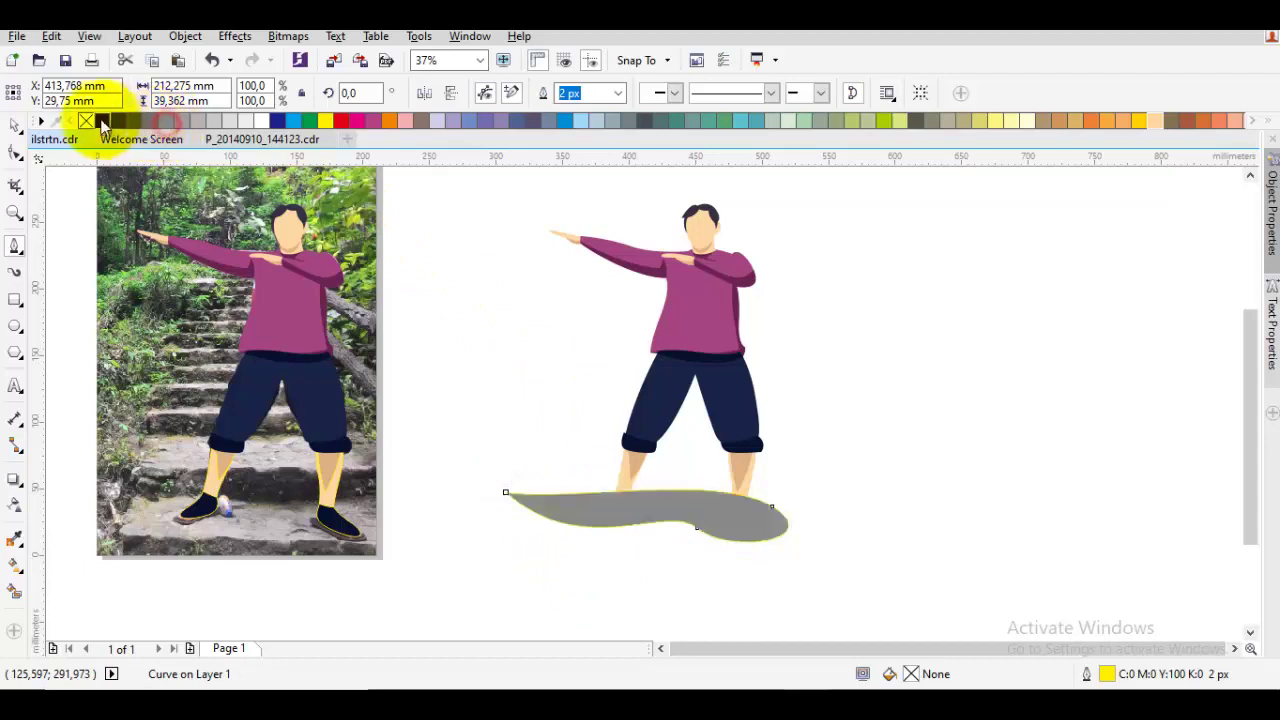
pyautogui.rightClick(84, 121)
pyautogui.rightClick(600, 508)
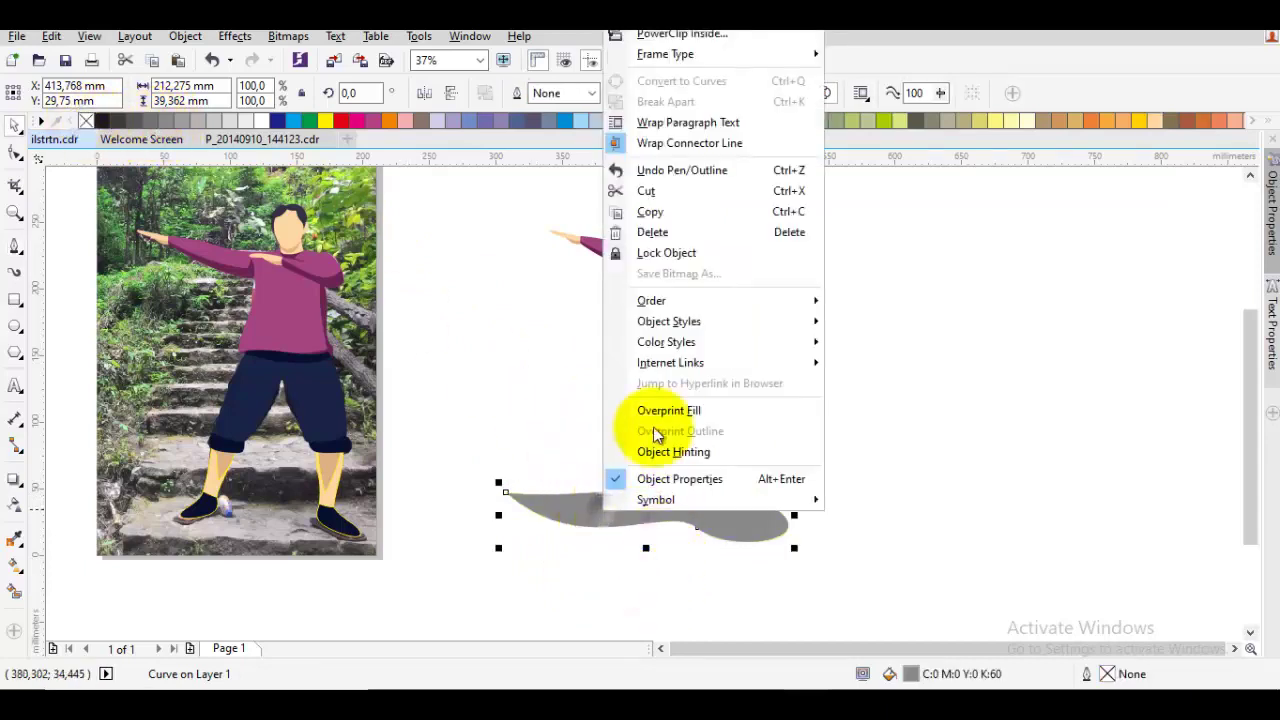
pyautogui.moveTo(735, 300)
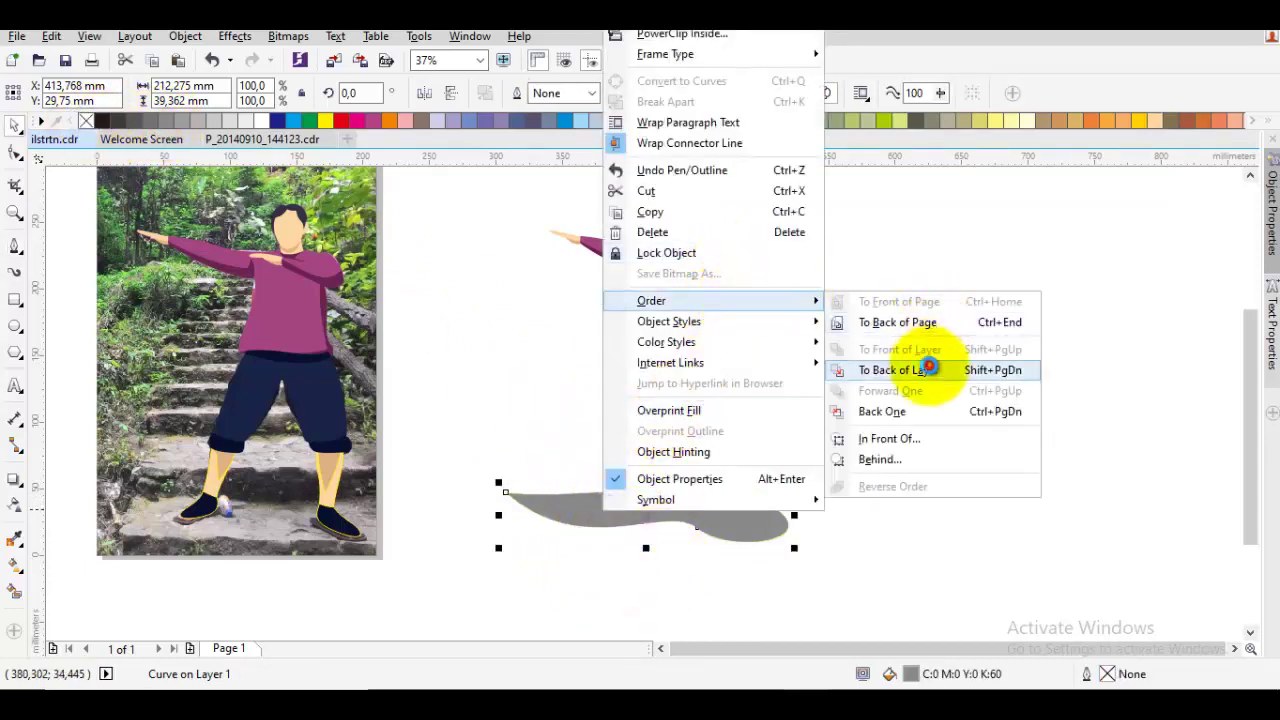
pyautogui.click(930, 368)
pyautogui.click(796, 412)
# Change the ground shadow's fill to a slightly lighter grey
pyautogui.click(675, 500)
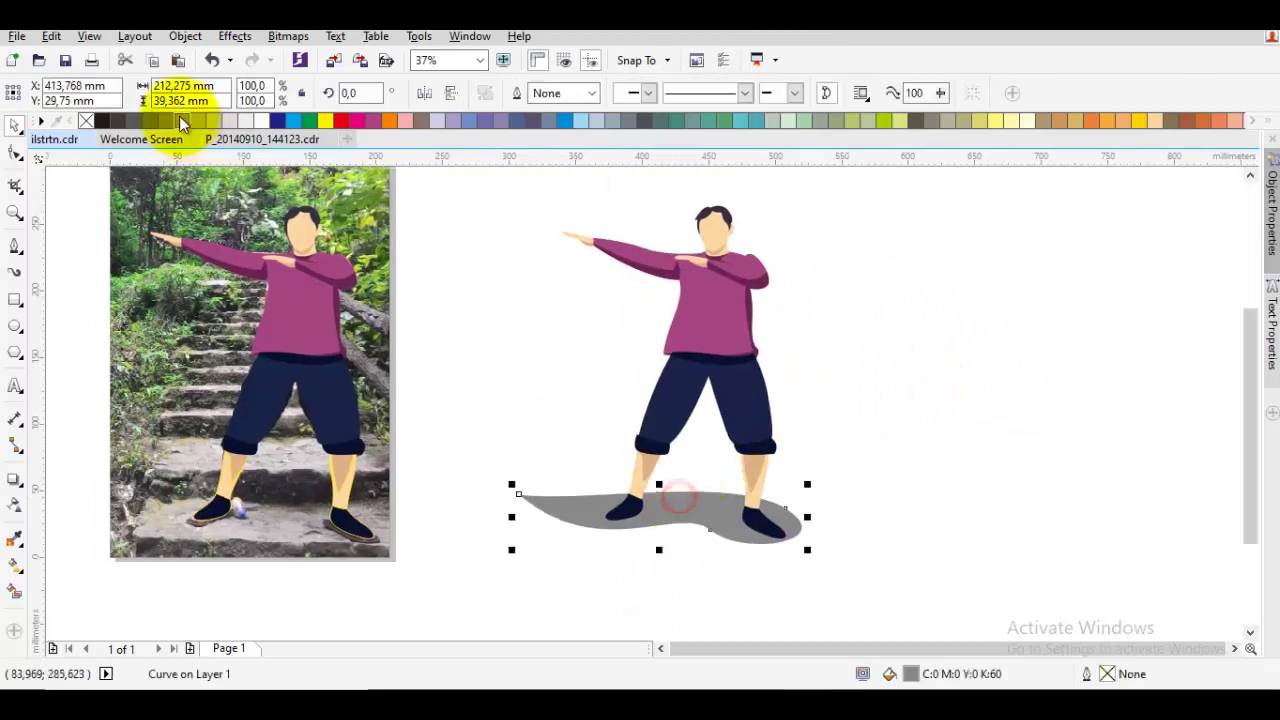
pyautogui.click(439, 346)
pyautogui.scroll(-2, 870, 544)
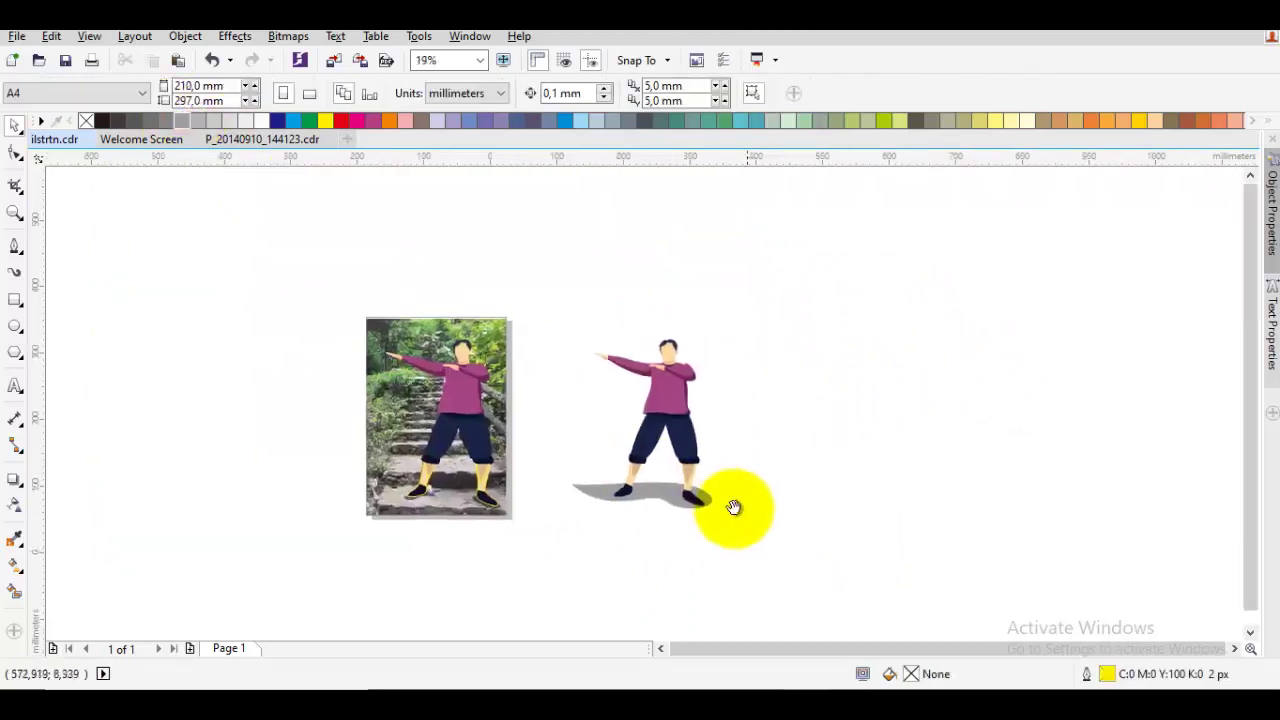
# Move the node on the outer curve of the copied figure's hair, above the ear, about 1 mm outward
pyautogui.scroll(3, 722, 514)
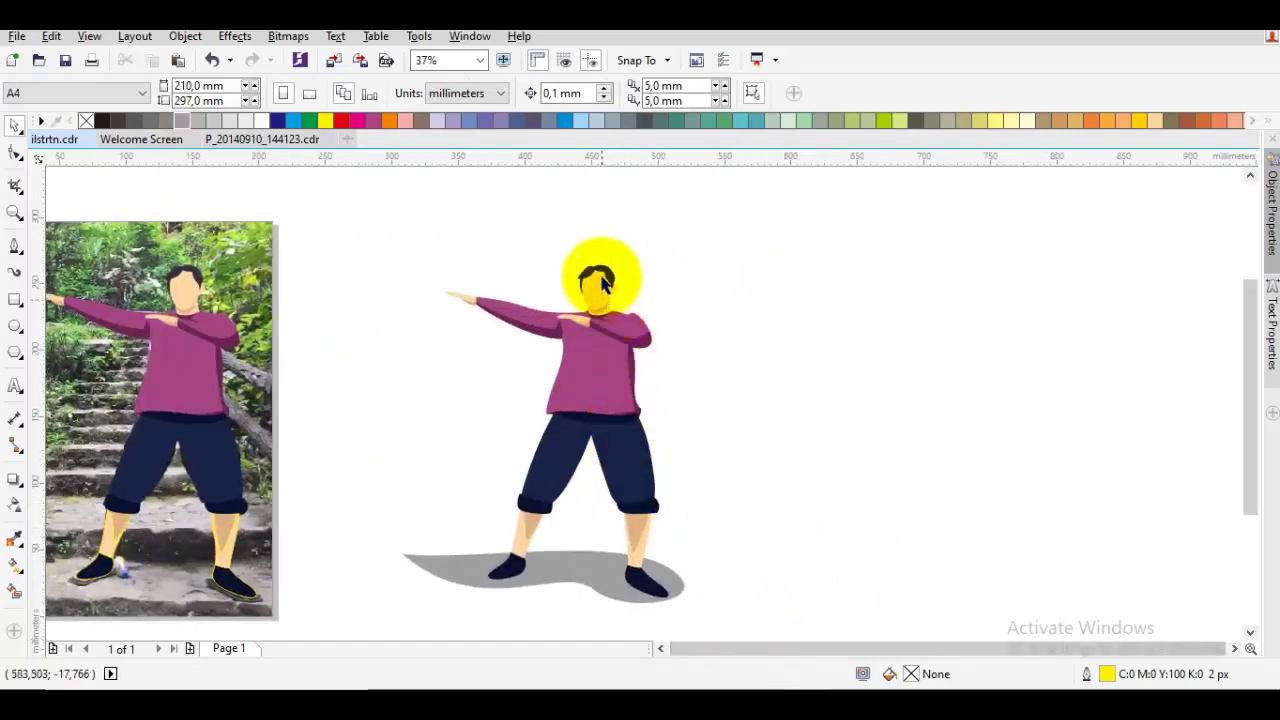
pyautogui.scroll(6, 610, 278)
pyautogui.click(621, 278)
pyautogui.scroll(4, 640, 278)
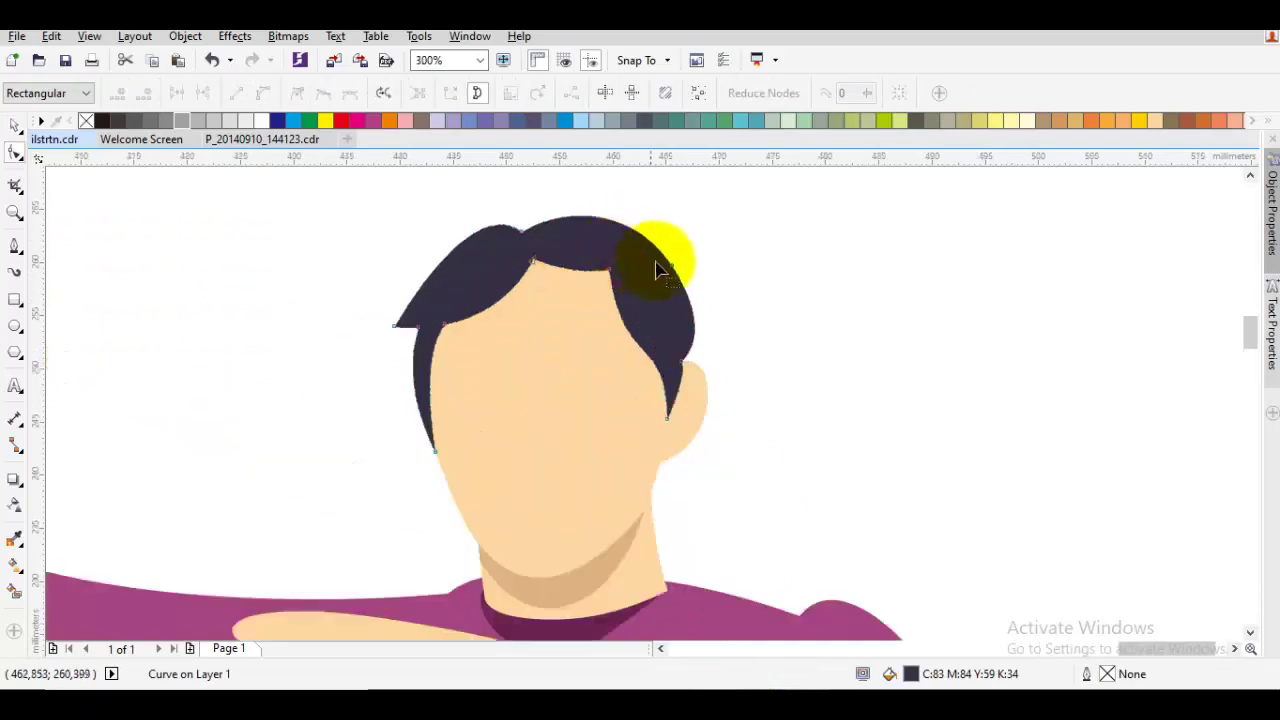
pyautogui.moveTo(680, 251); pyautogui.dragTo(691, 250)
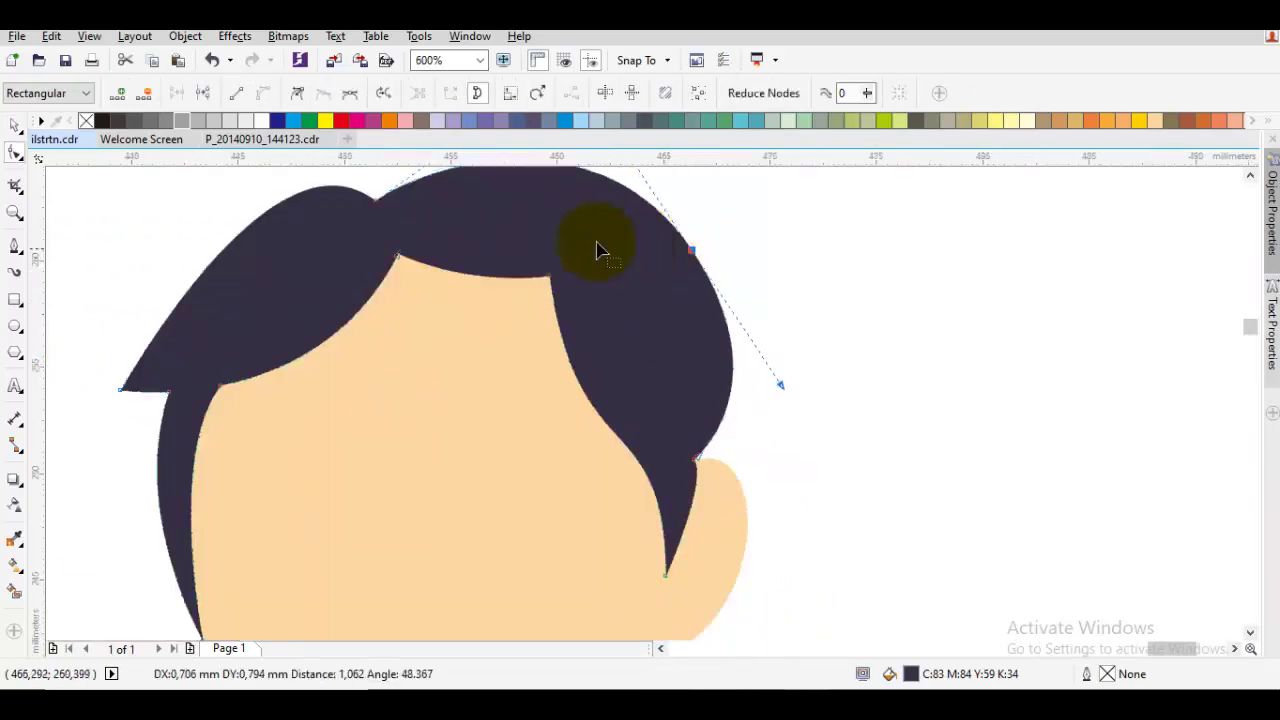
# Refine the hair outline by adjusting the pointed fringe tip, the notch at the crown and the outer curve node
pyautogui.moveTo(325, 198); pyautogui.dragTo(526, 299)
pyautogui.moveTo(384, 459); pyautogui.dragTo(463, 364)
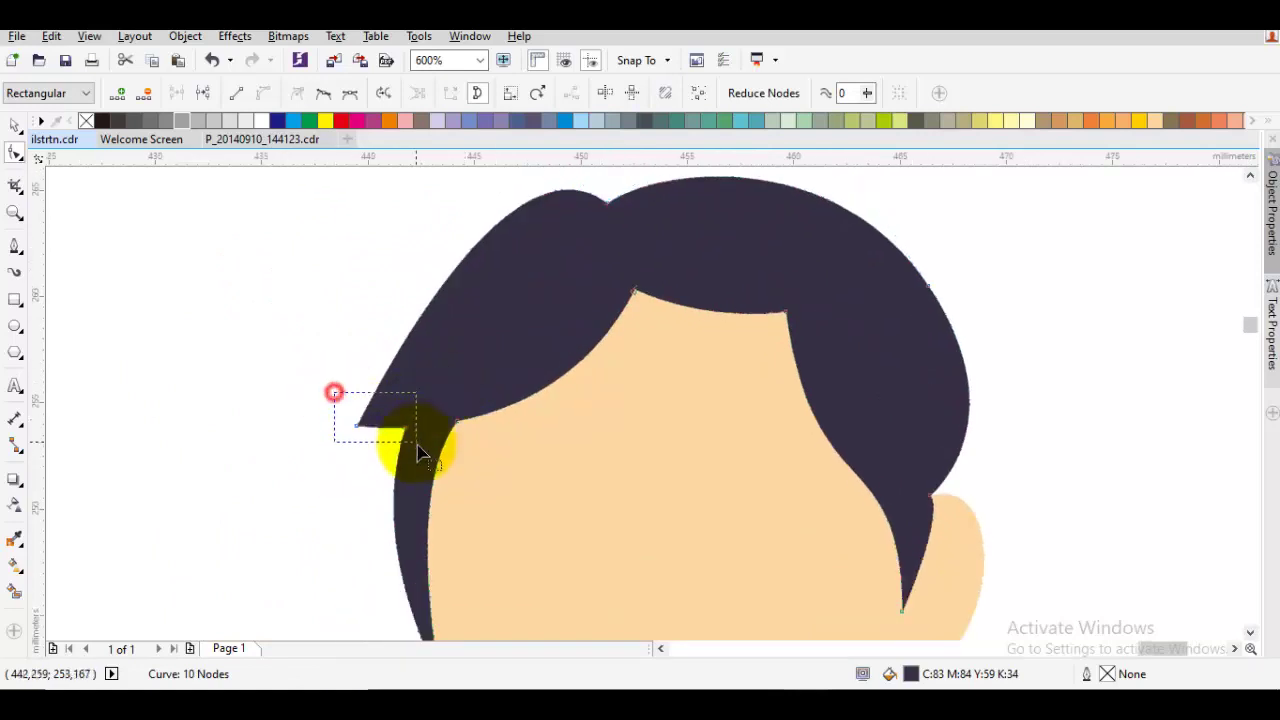
pyautogui.moveTo(388, 432); pyautogui.dragTo(342, 426)
pyautogui.moveTo(616, 216); pyautogui.dragTo(563, 270)
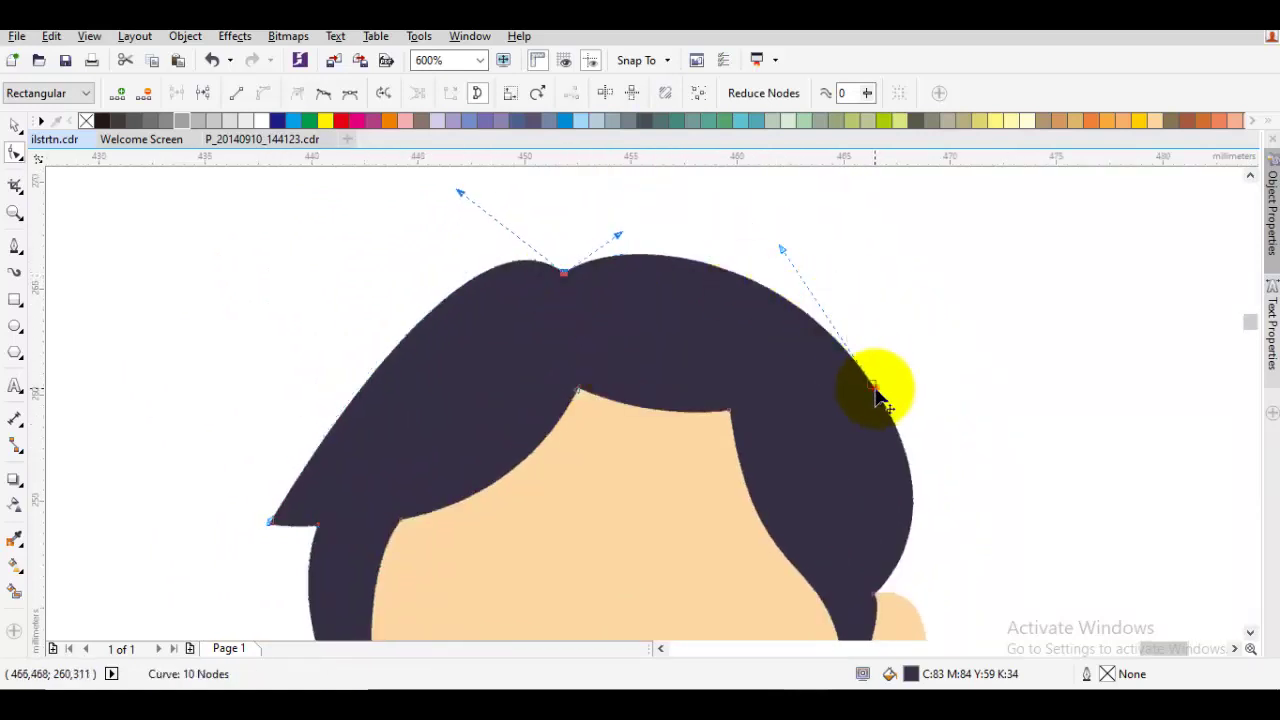
pyautogui.moveTo(890, 370); pyautogui.dragTo(895, 372)
pyautogui.press('space')
pyautogui.scroll(-5, 1075, 440)
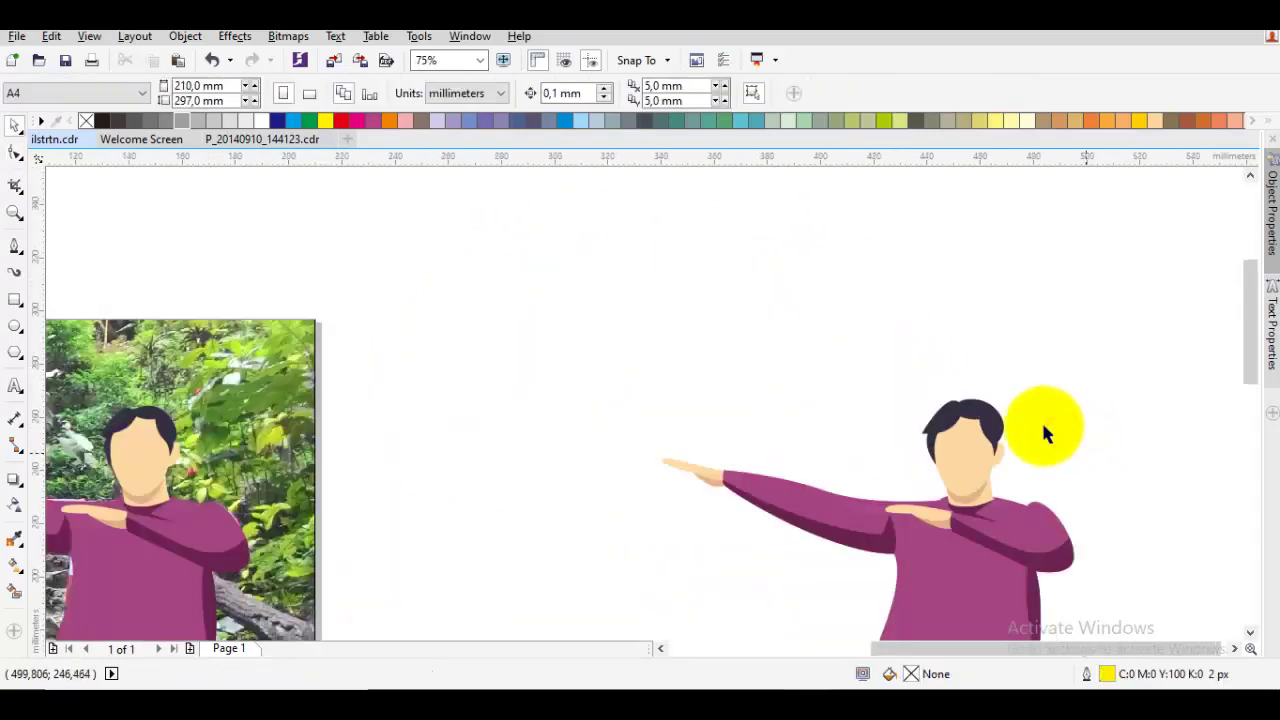
# Reshape the hair's outer curve above the ear once more by repositioning its node, and check the whole figure
pyautogui.scroll(5, 1022, 416)
pyautogui.click(837, 406)
pyautogui.press('space')
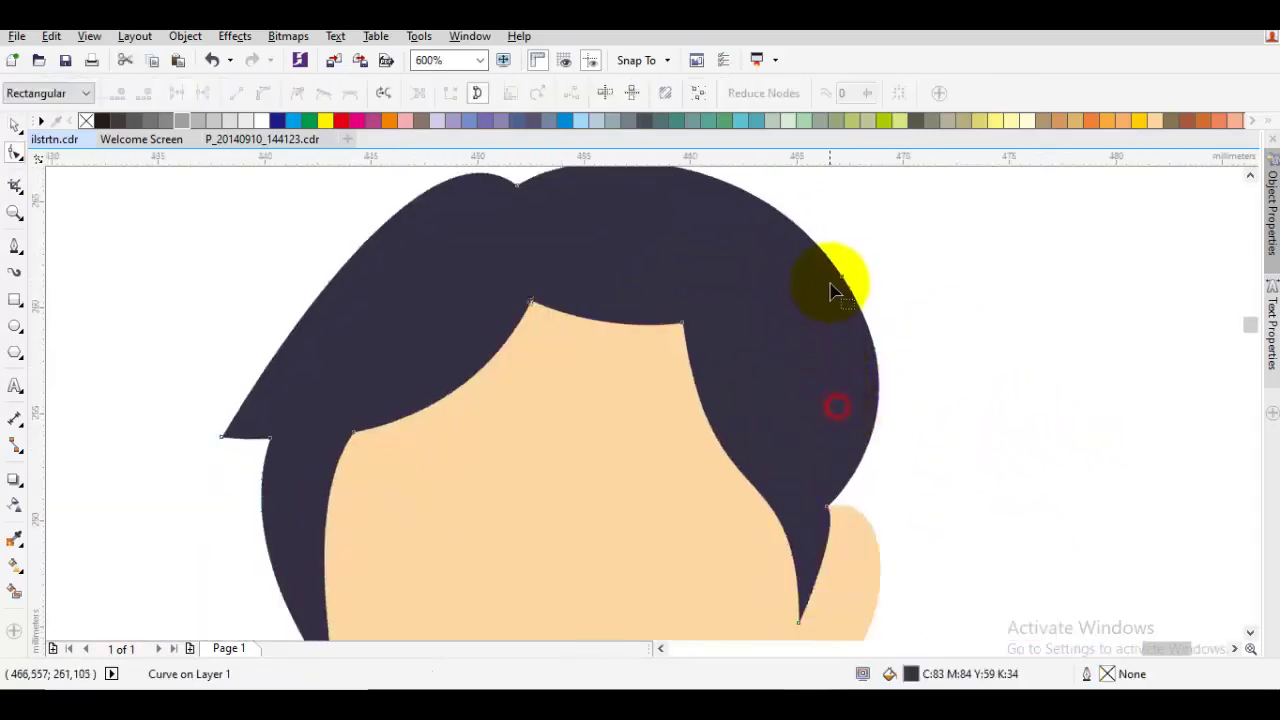
pyautogui.moveTo(843, 284); pyautogui.dragTo(871, 331)
pyautogui.press('space')
pyautogui.scroll(-5, 983, 371)
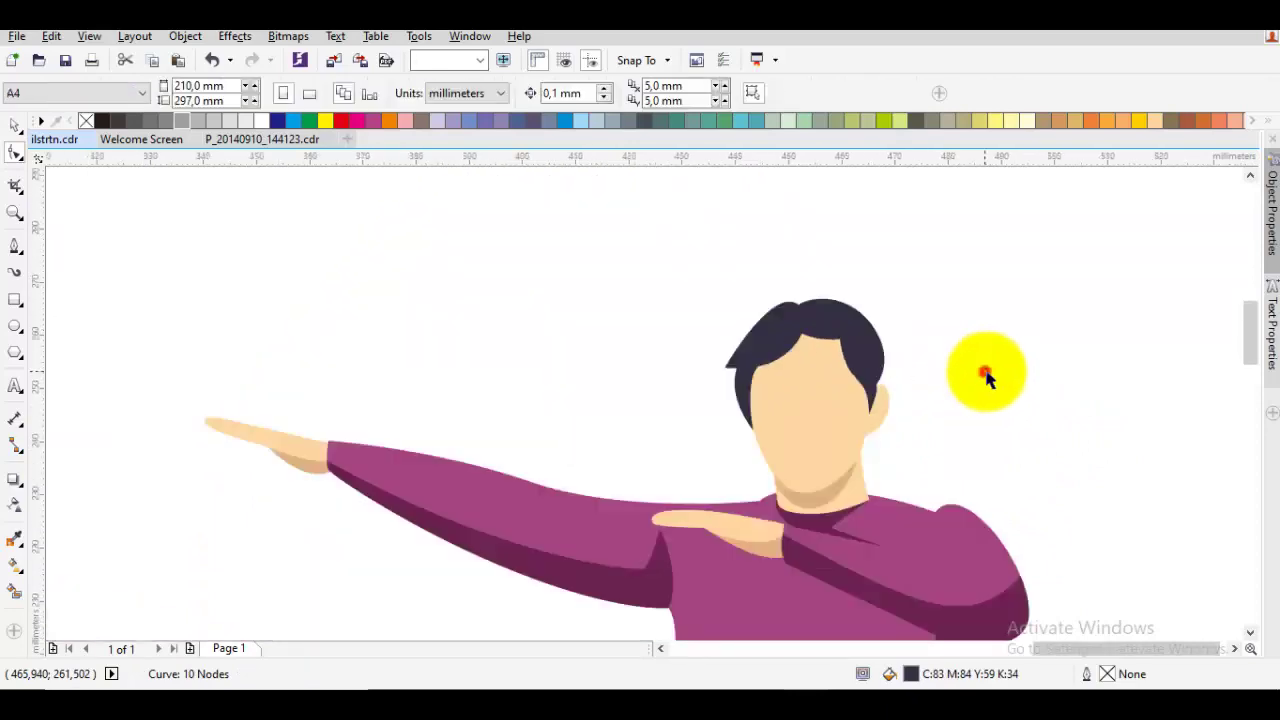
pyautogui.scroll(-2, 1012, 405)
pyautogui.scroll(-1, 790, 355)
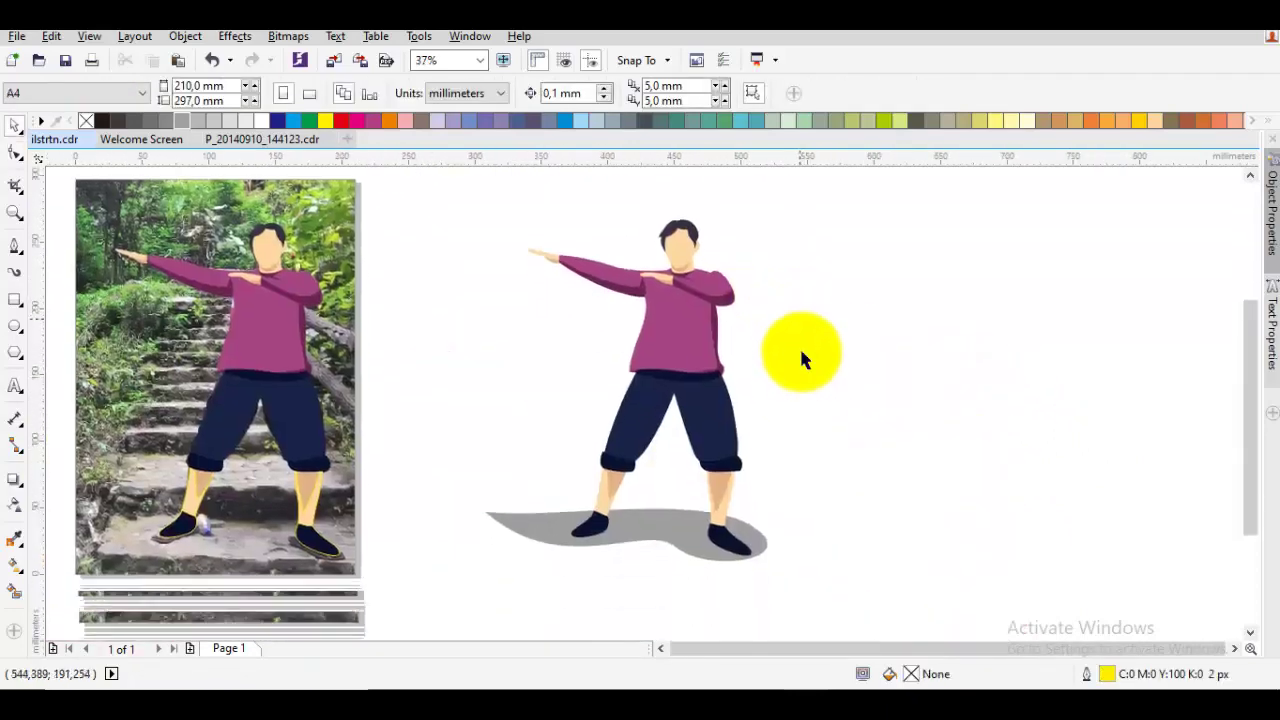